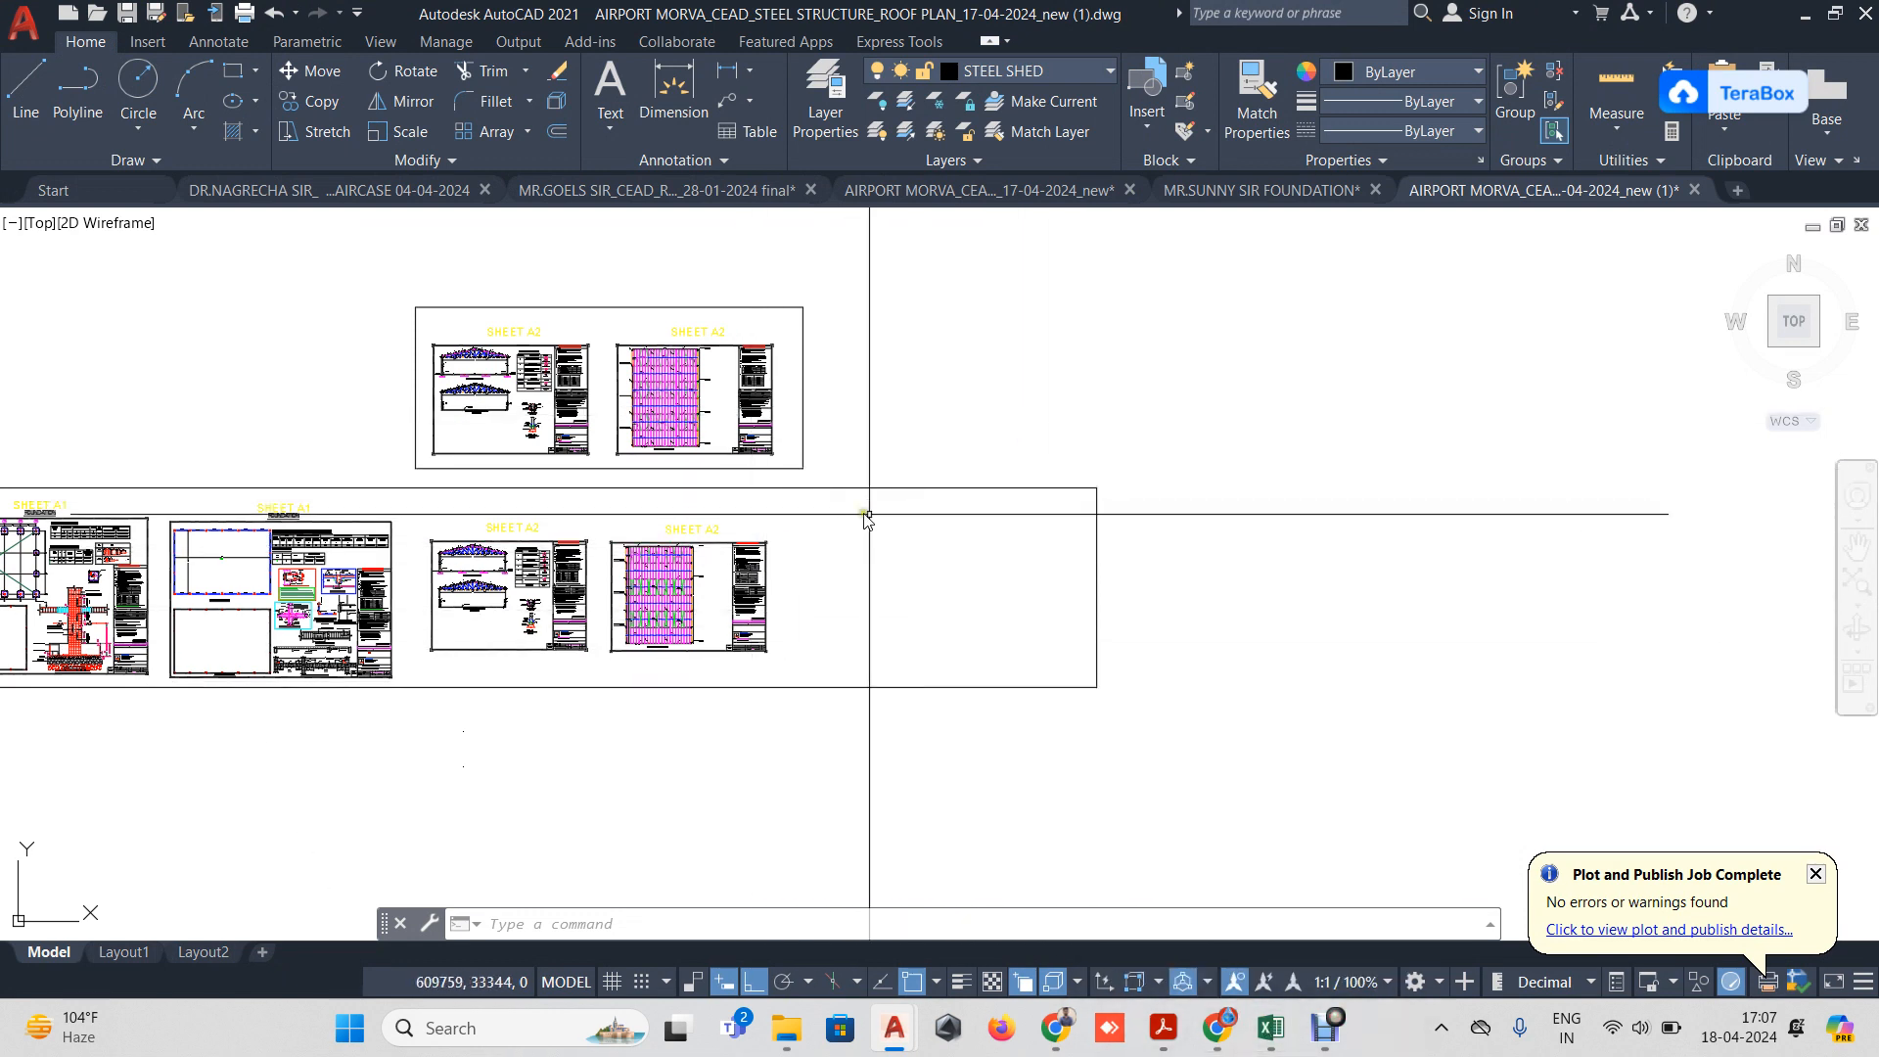
# Switch to Excel and start a new defined name for the selected total weight table.
pyautogui.click(1271, 1027)
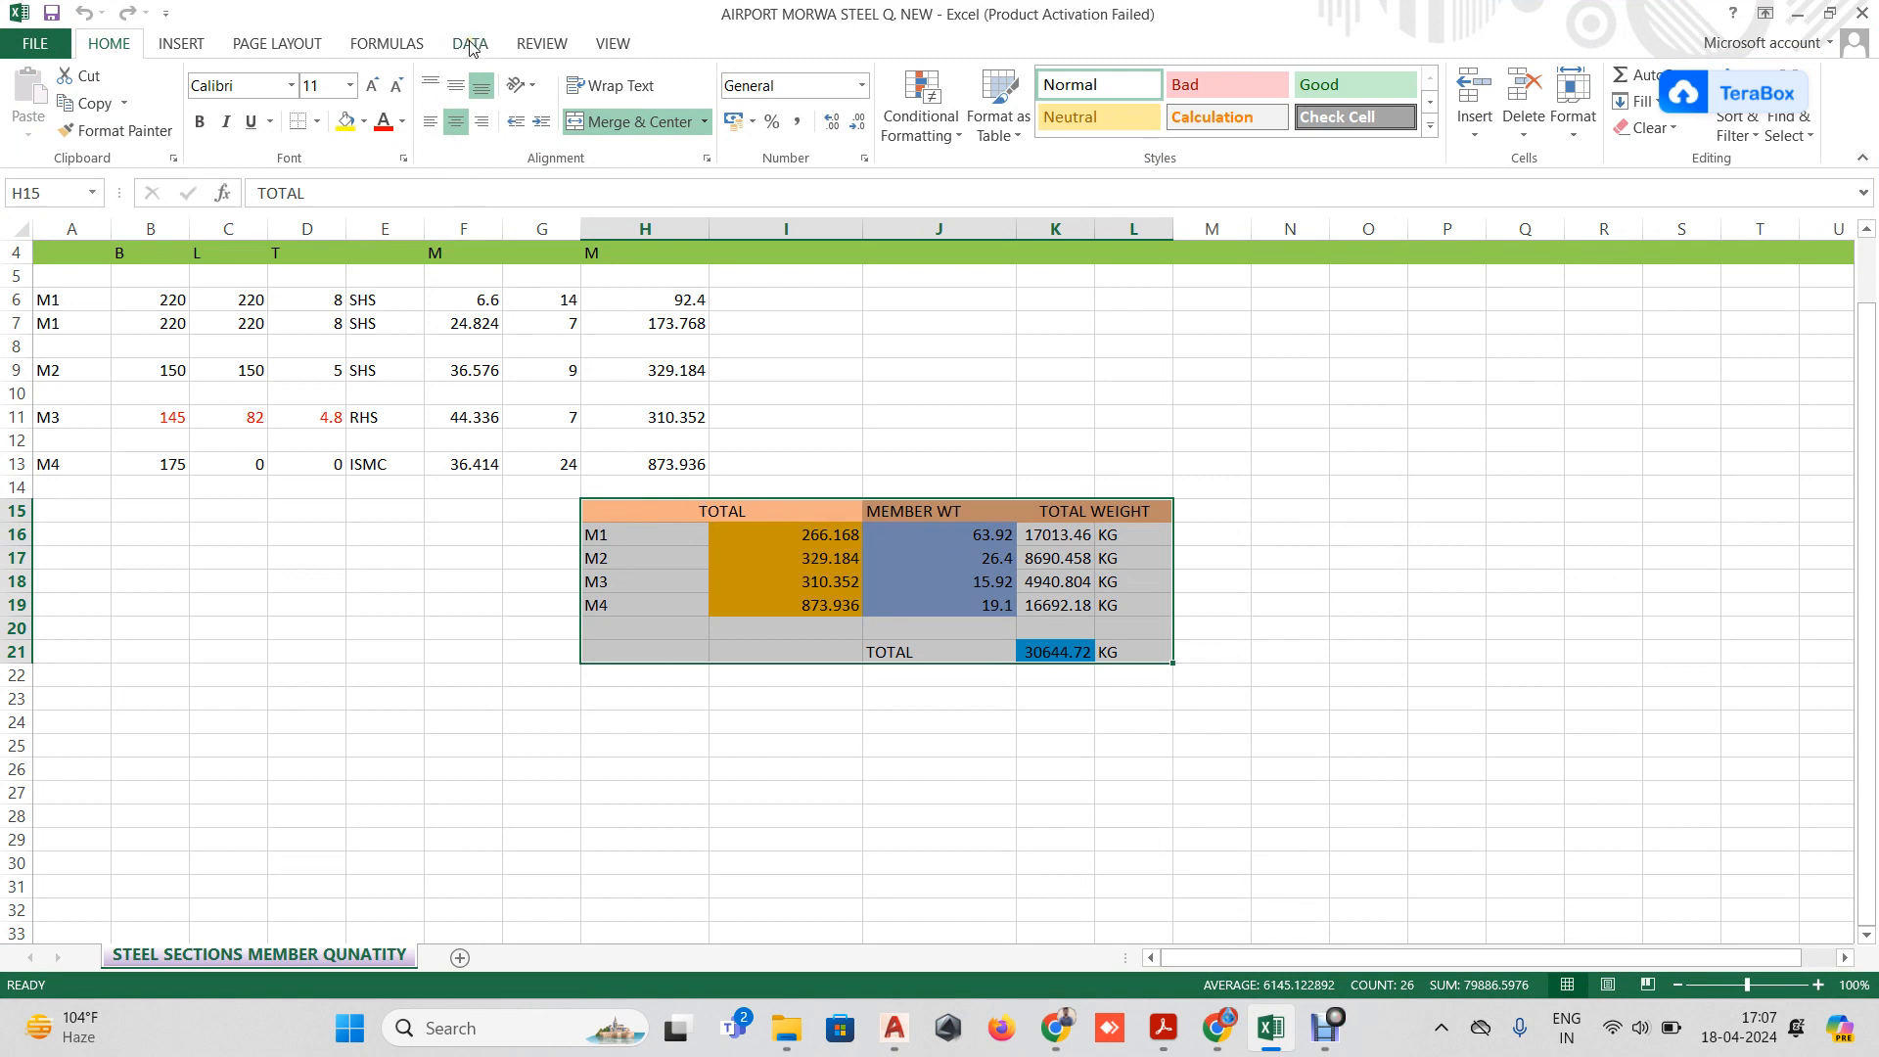
pyautogui.click(394, 45)
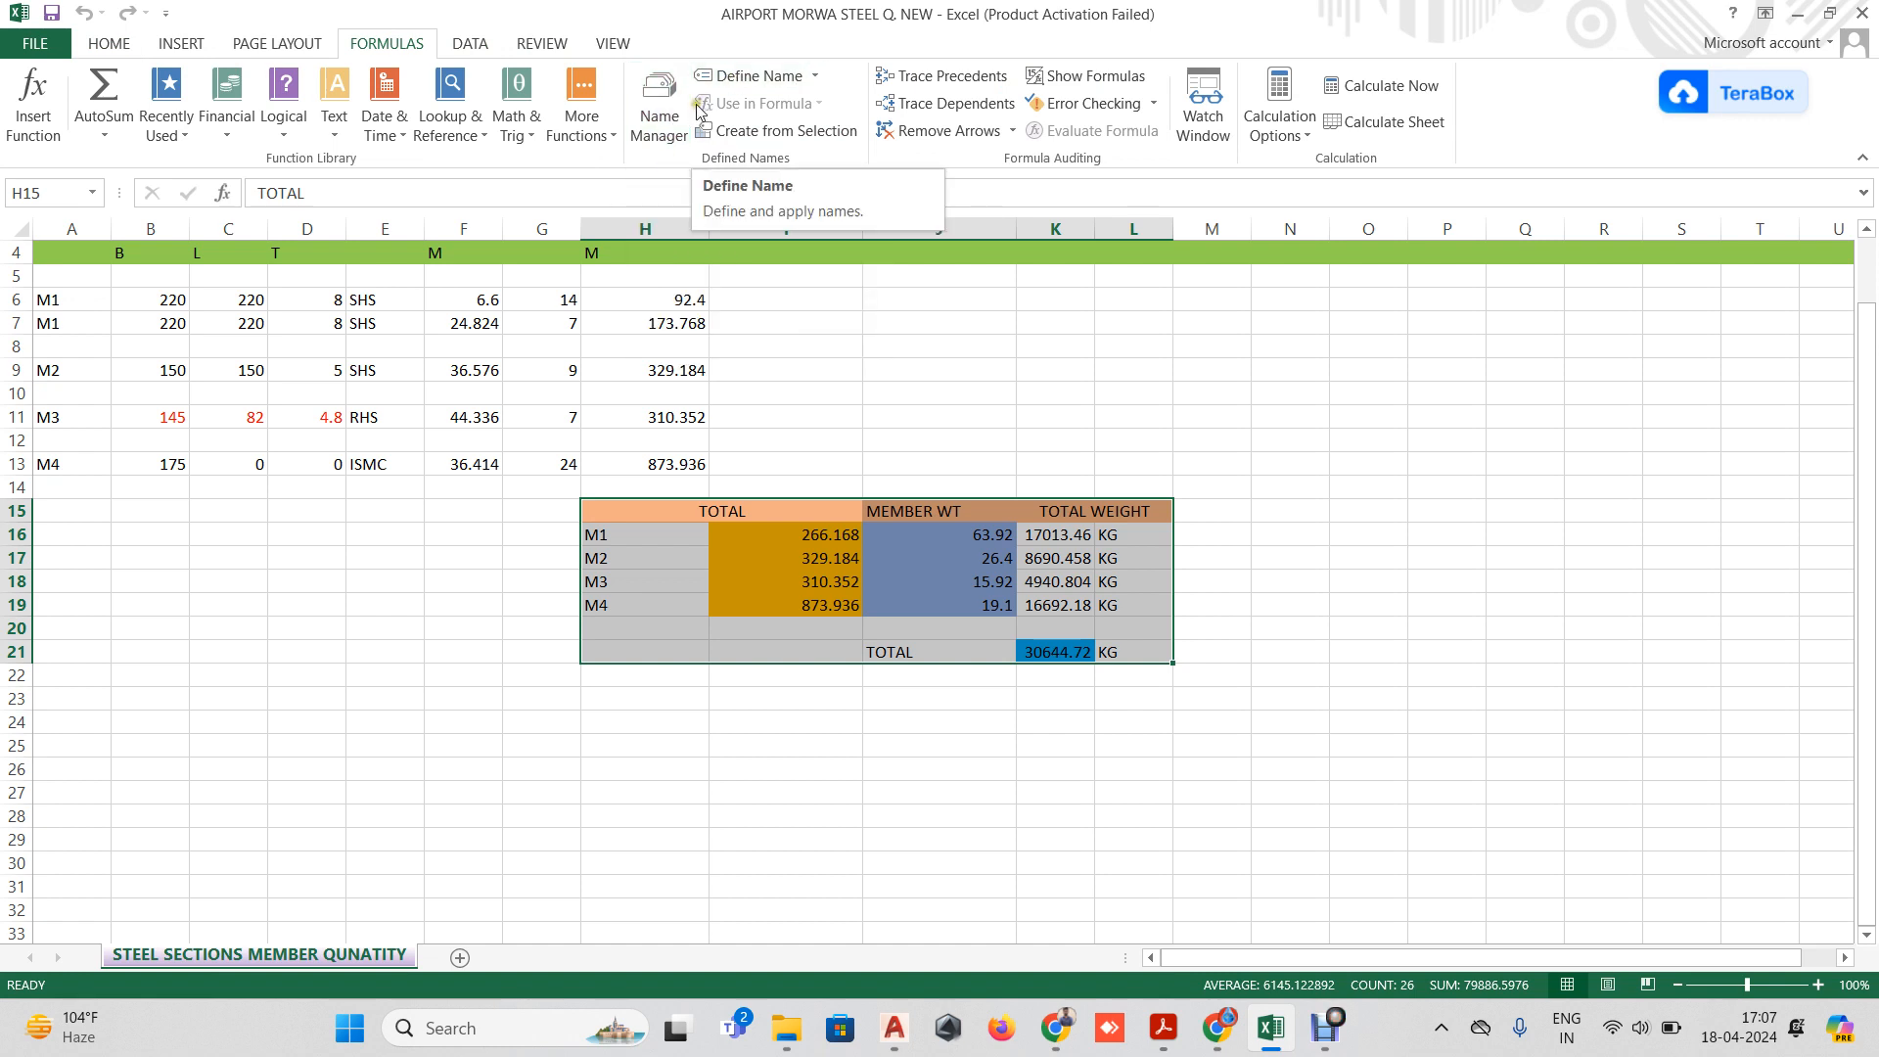
pyautogui.click(663, 117)
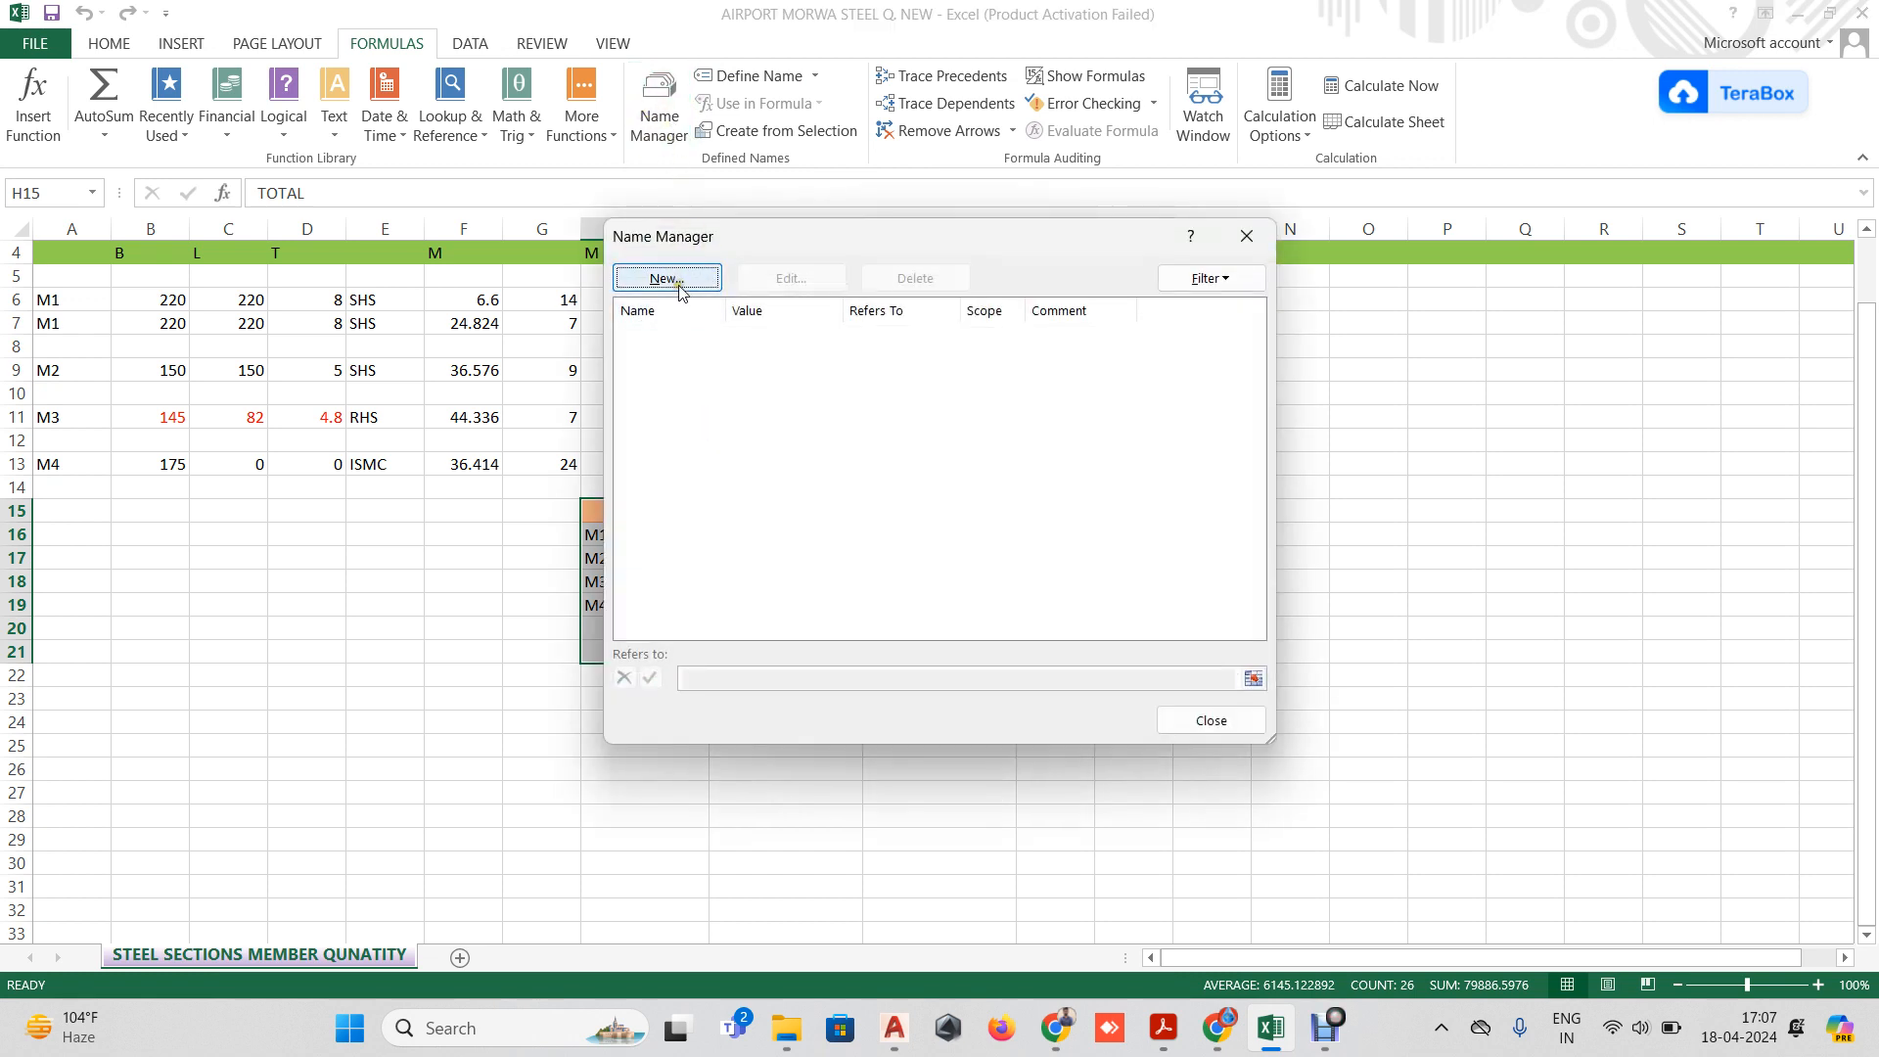
pyautogui.click(682, 283)
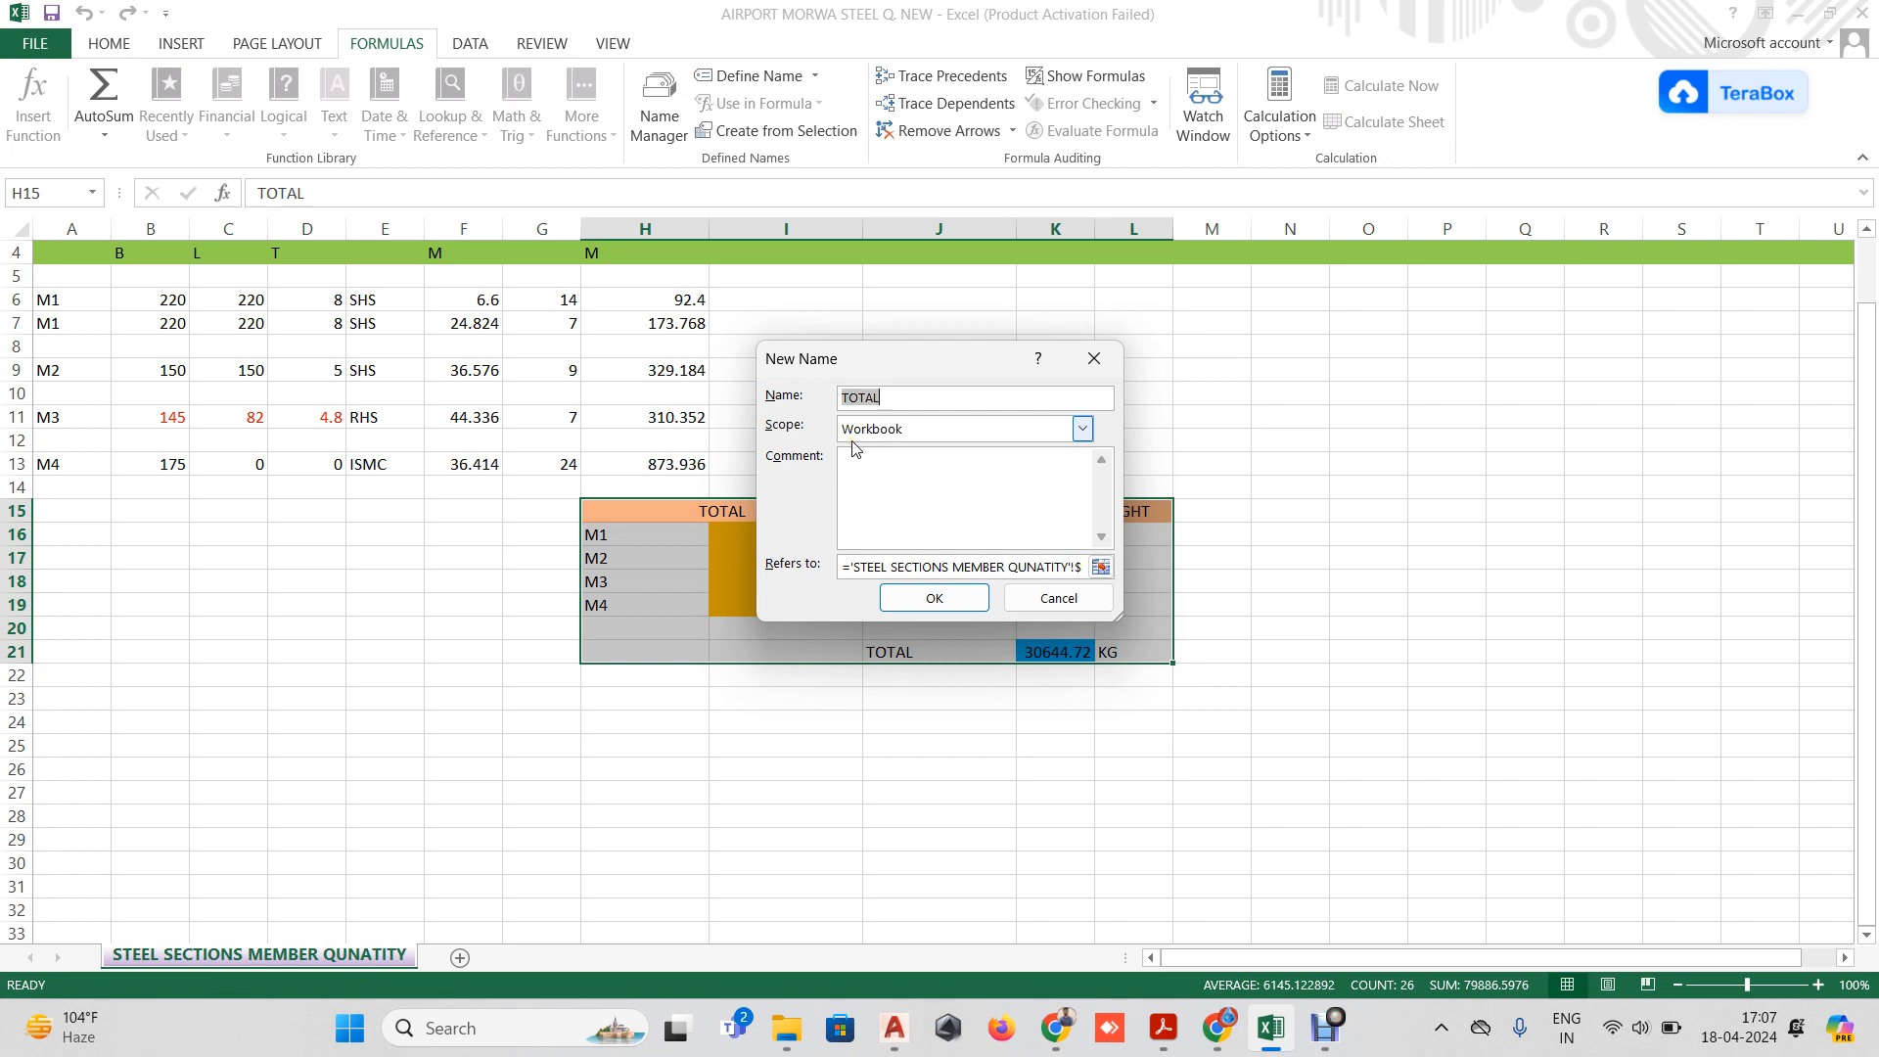
# Try to create a workbook-scope name STEEL QTY ACTUAL referring to range H15:L21.
pyautogui.write('ACTU')
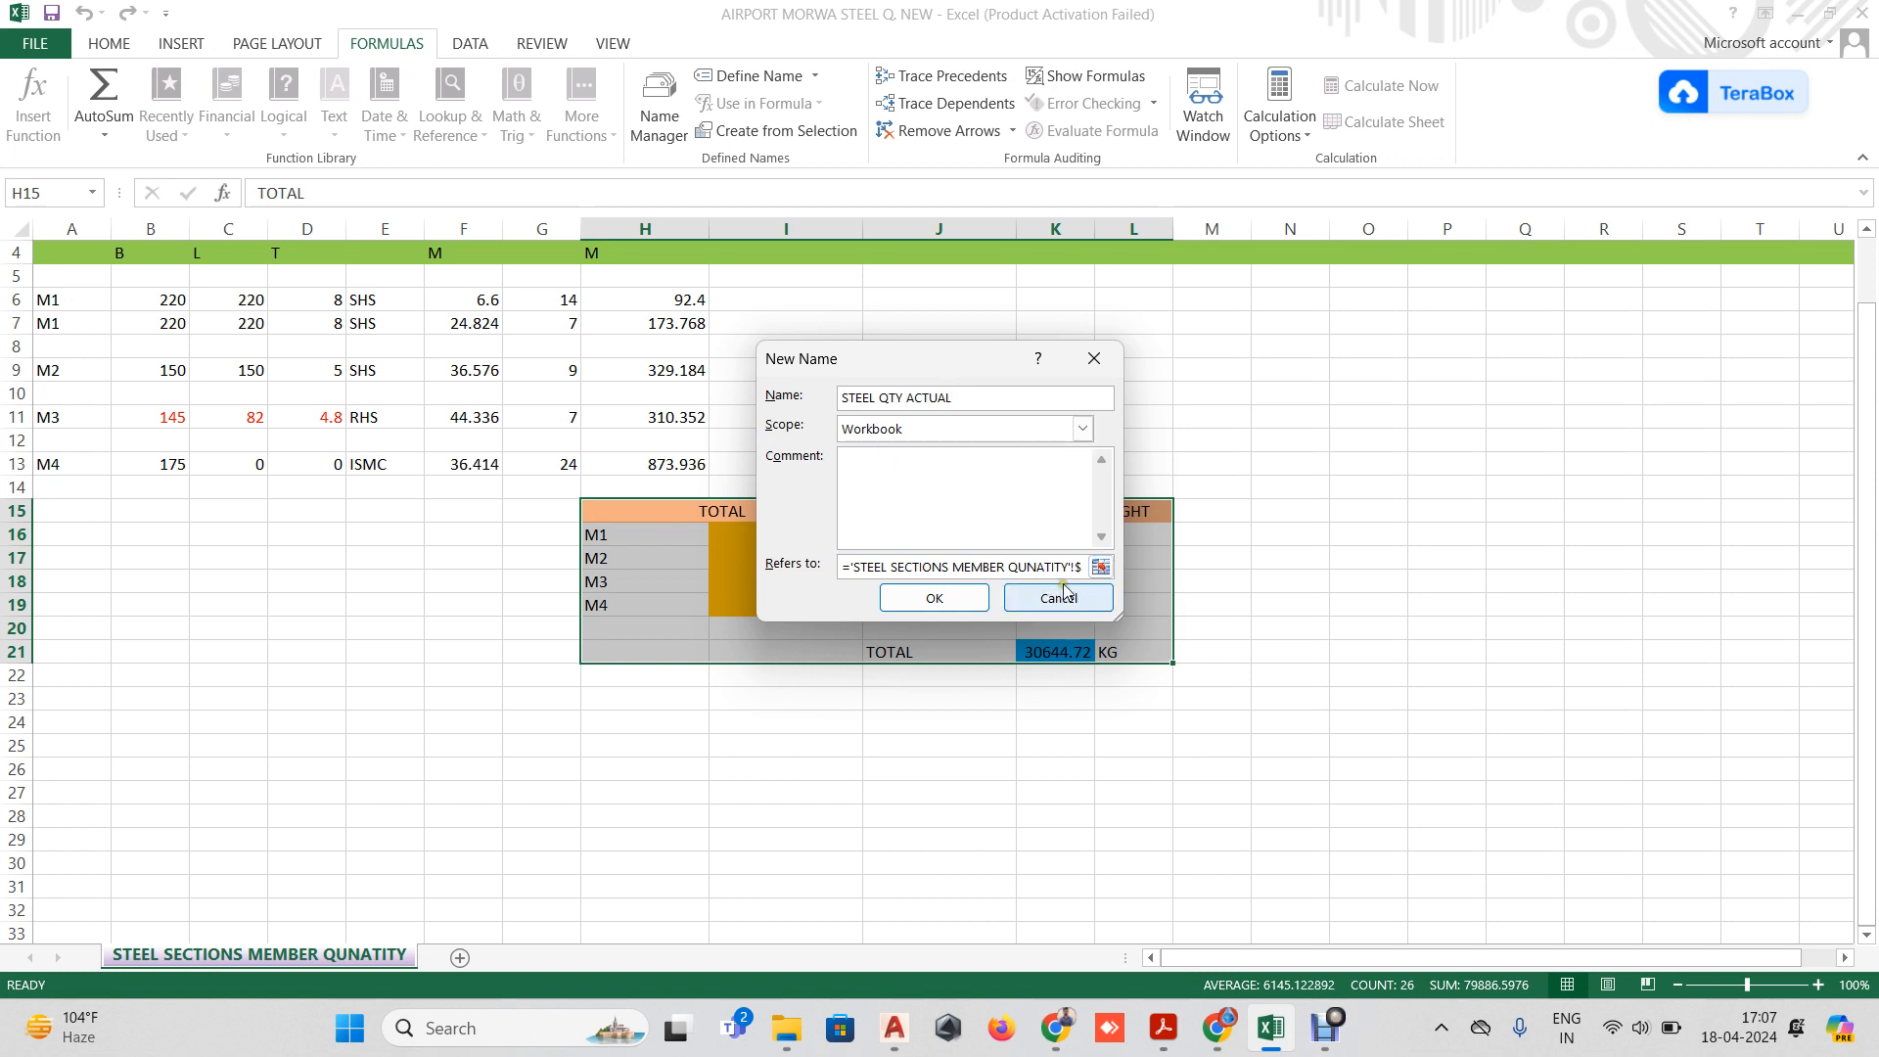
pyautogui.click(1101, 567)
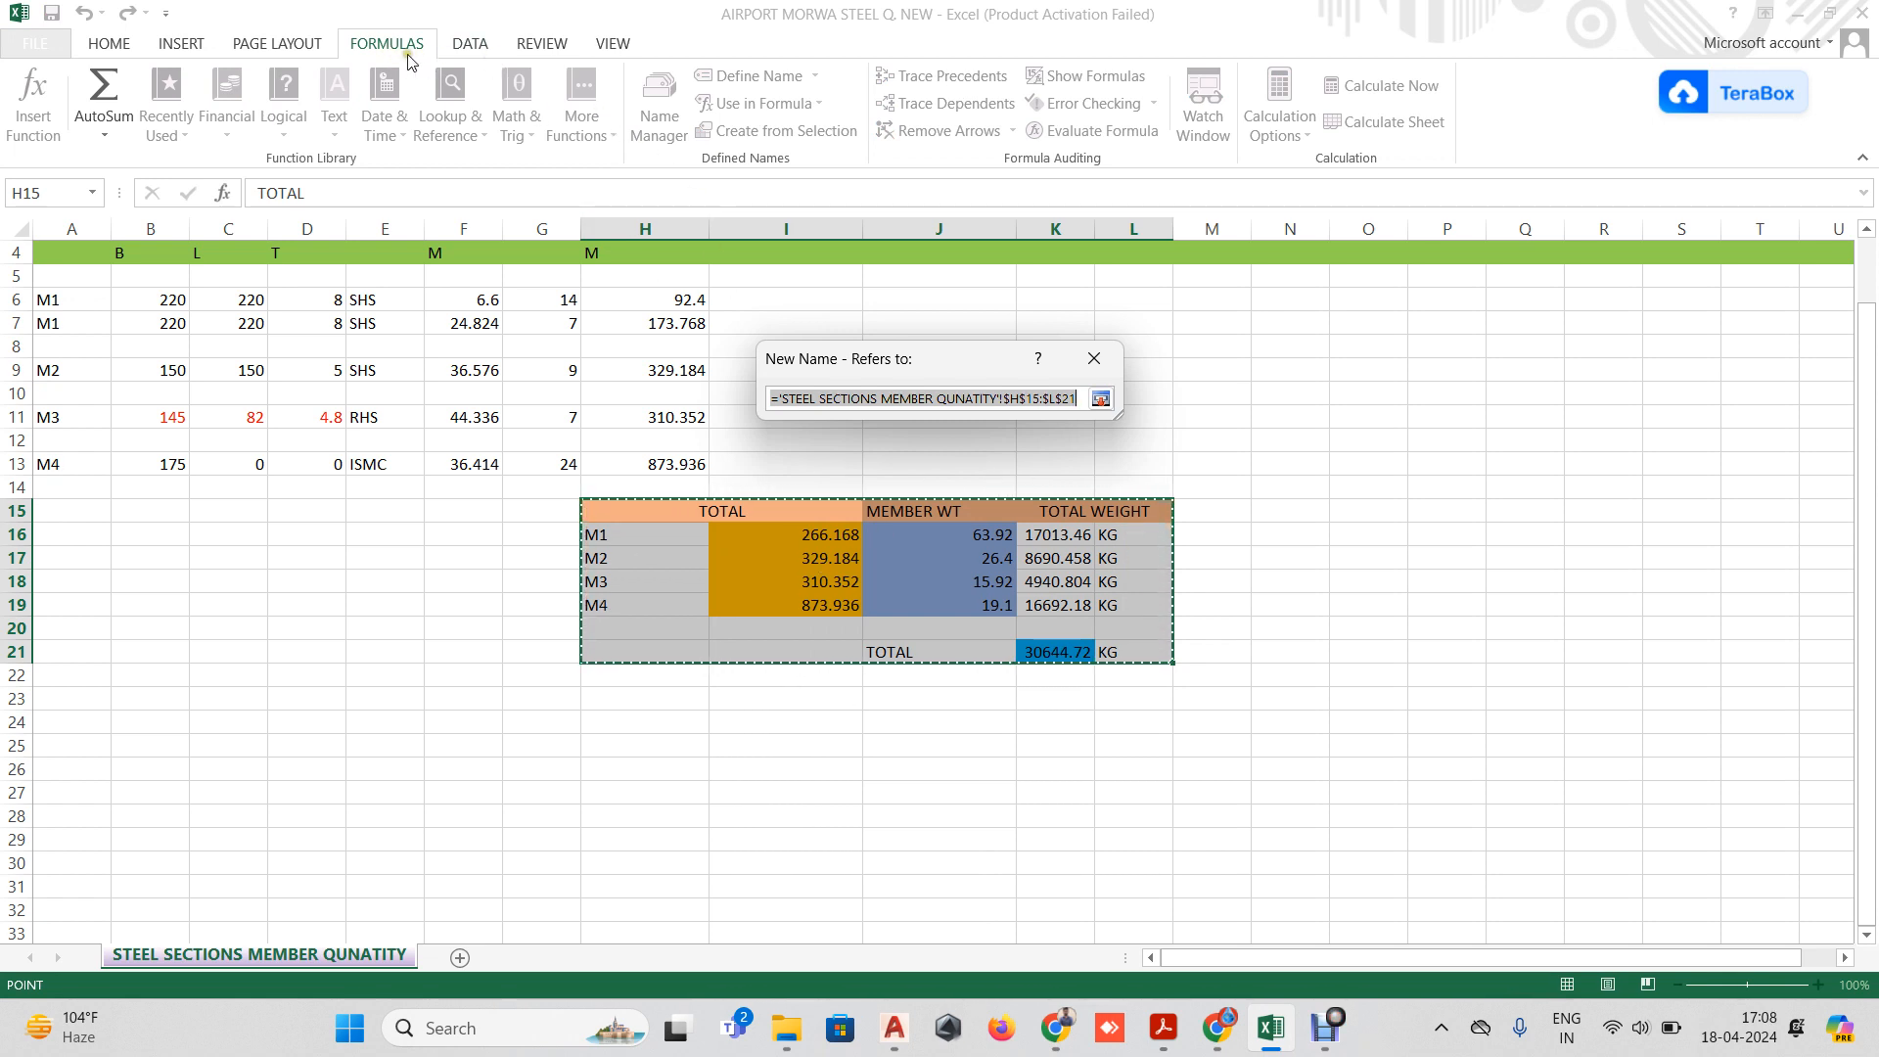
pyautogui.click(1100, 398)
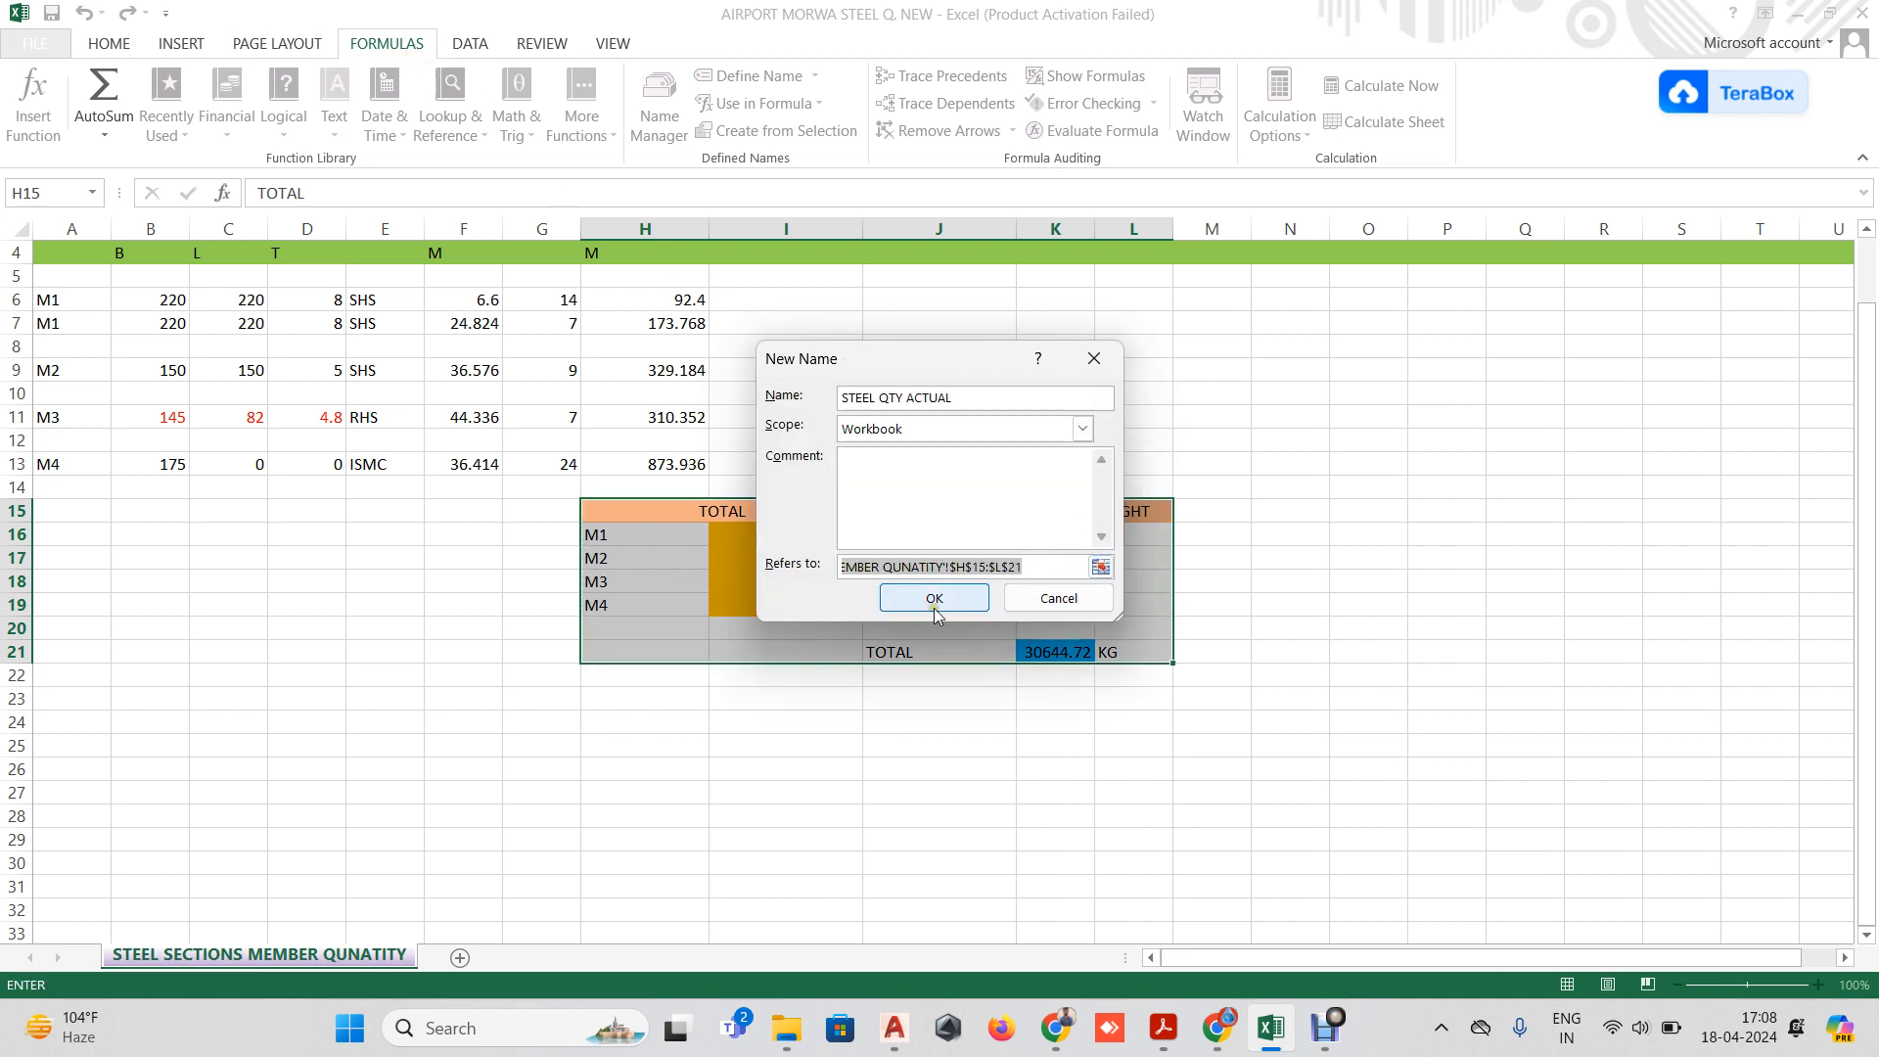
pyautogui.click(1100, 567)
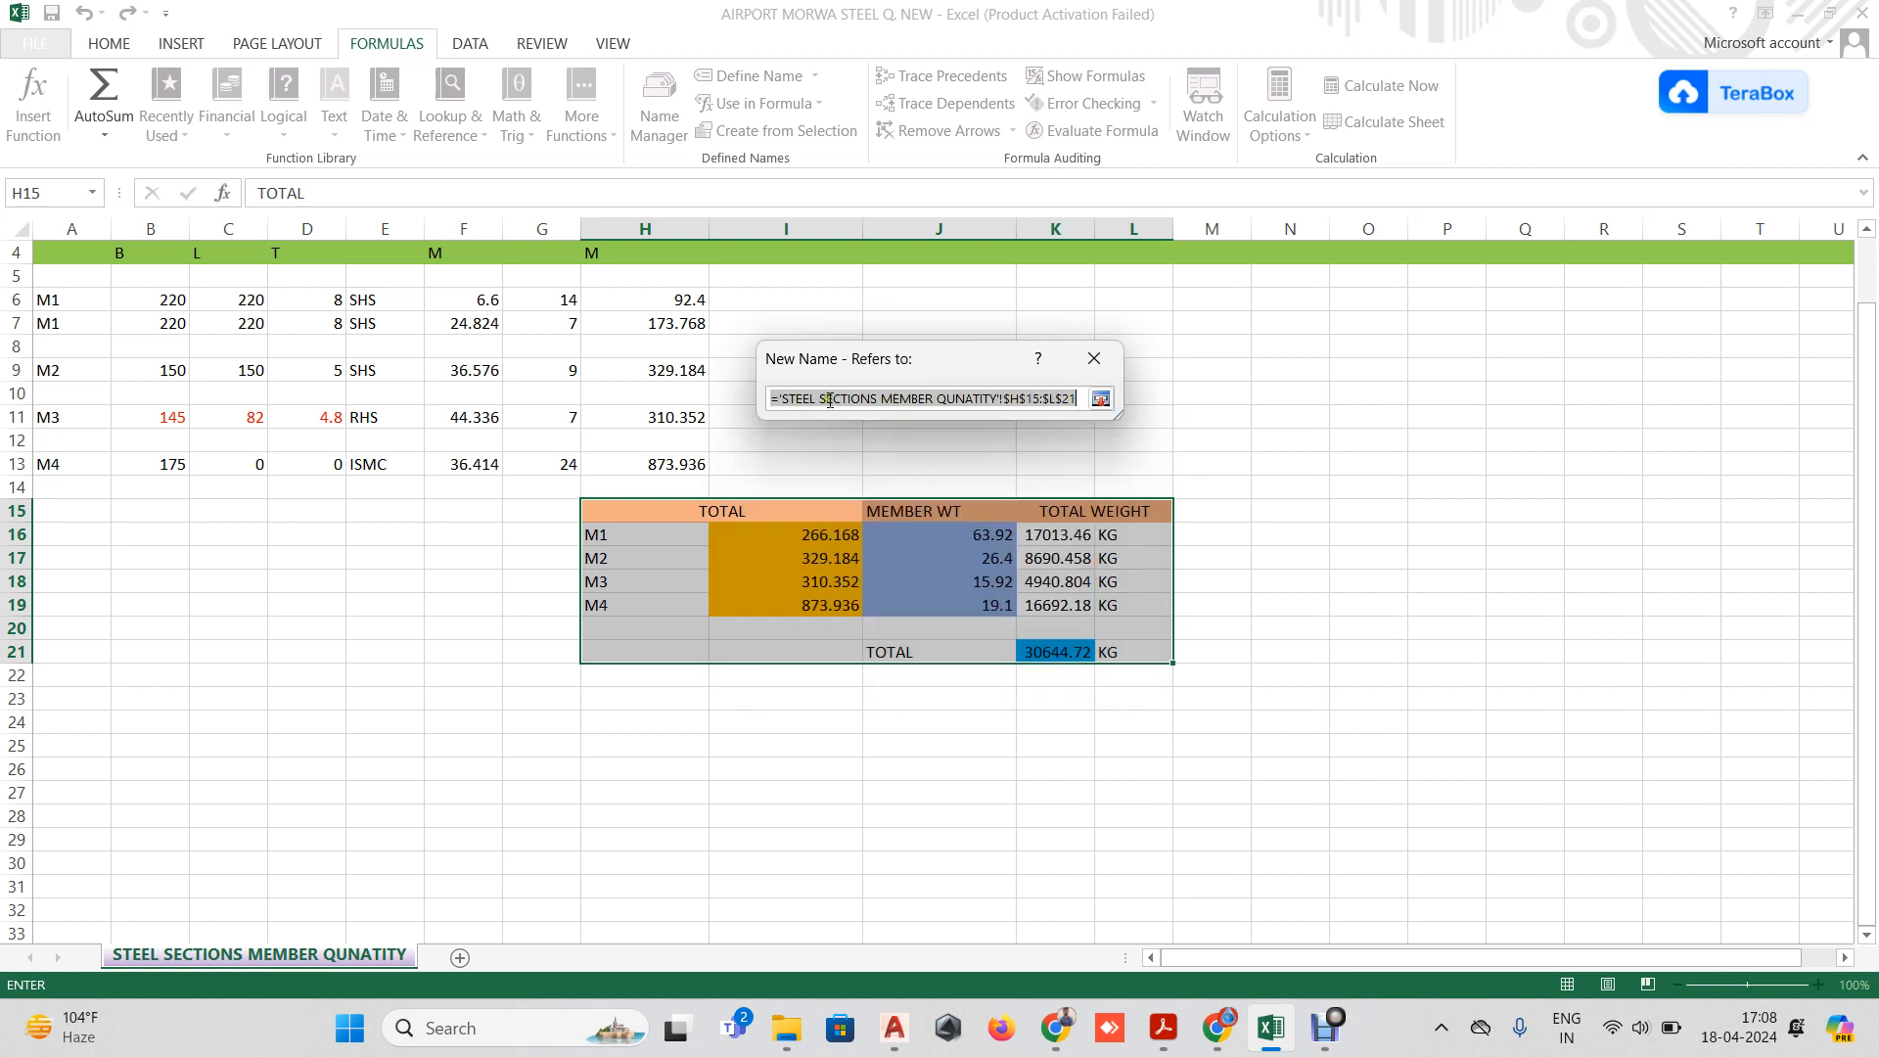
pyautogui.click(1100, 398)
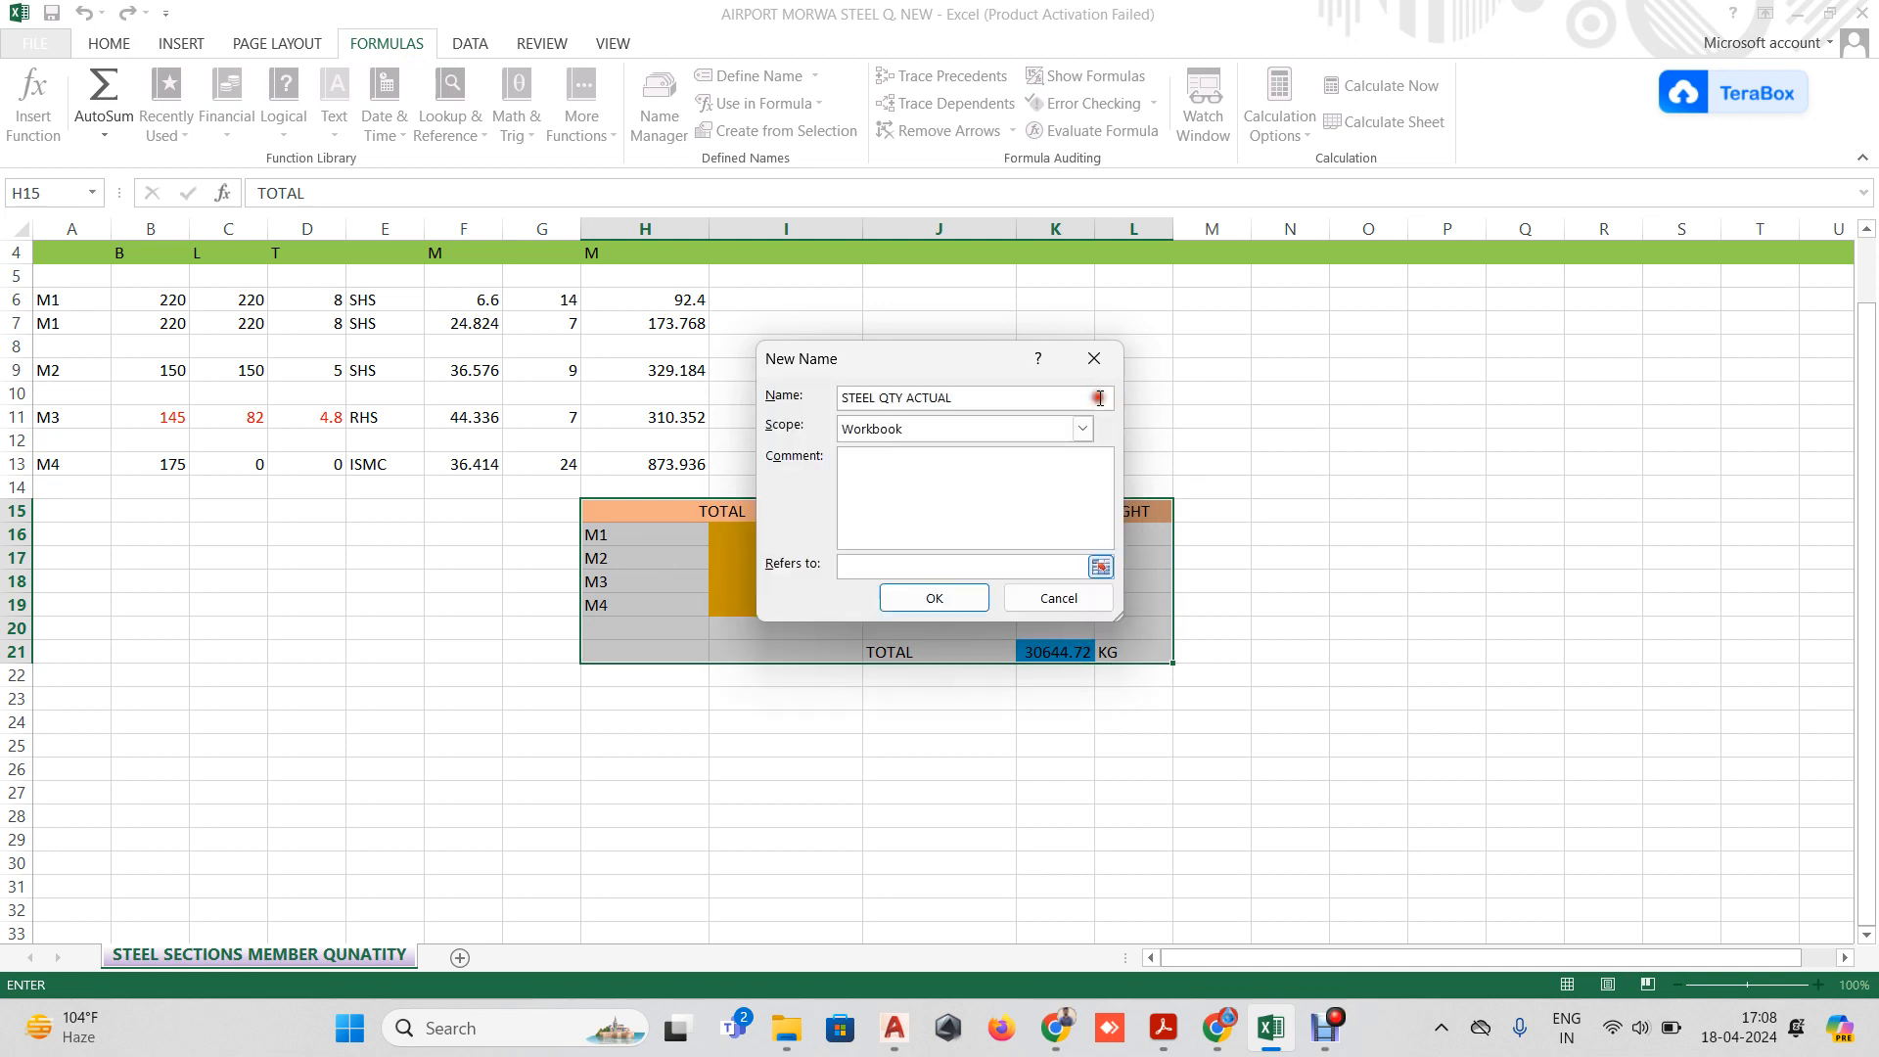
pyautogui.click(934, 598)
pyautogui.click(941, 603)
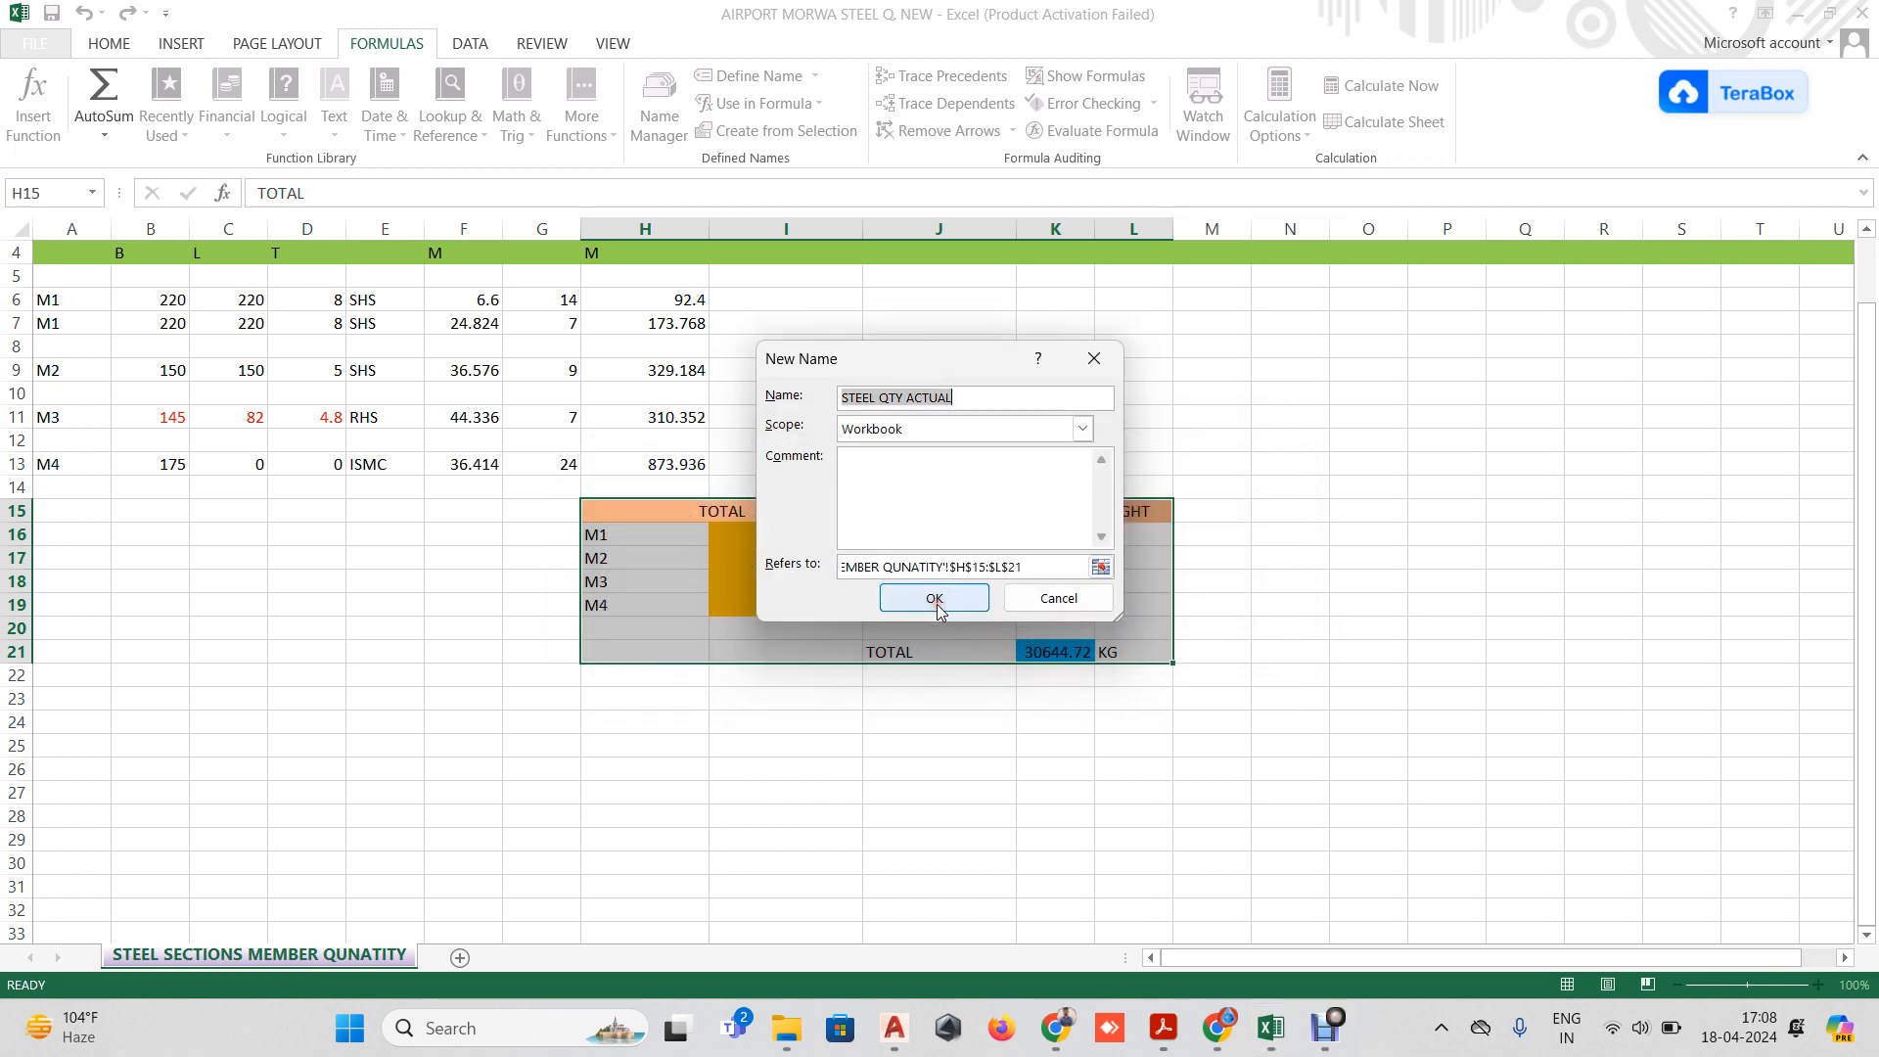
pyautogui.click(931, 603)
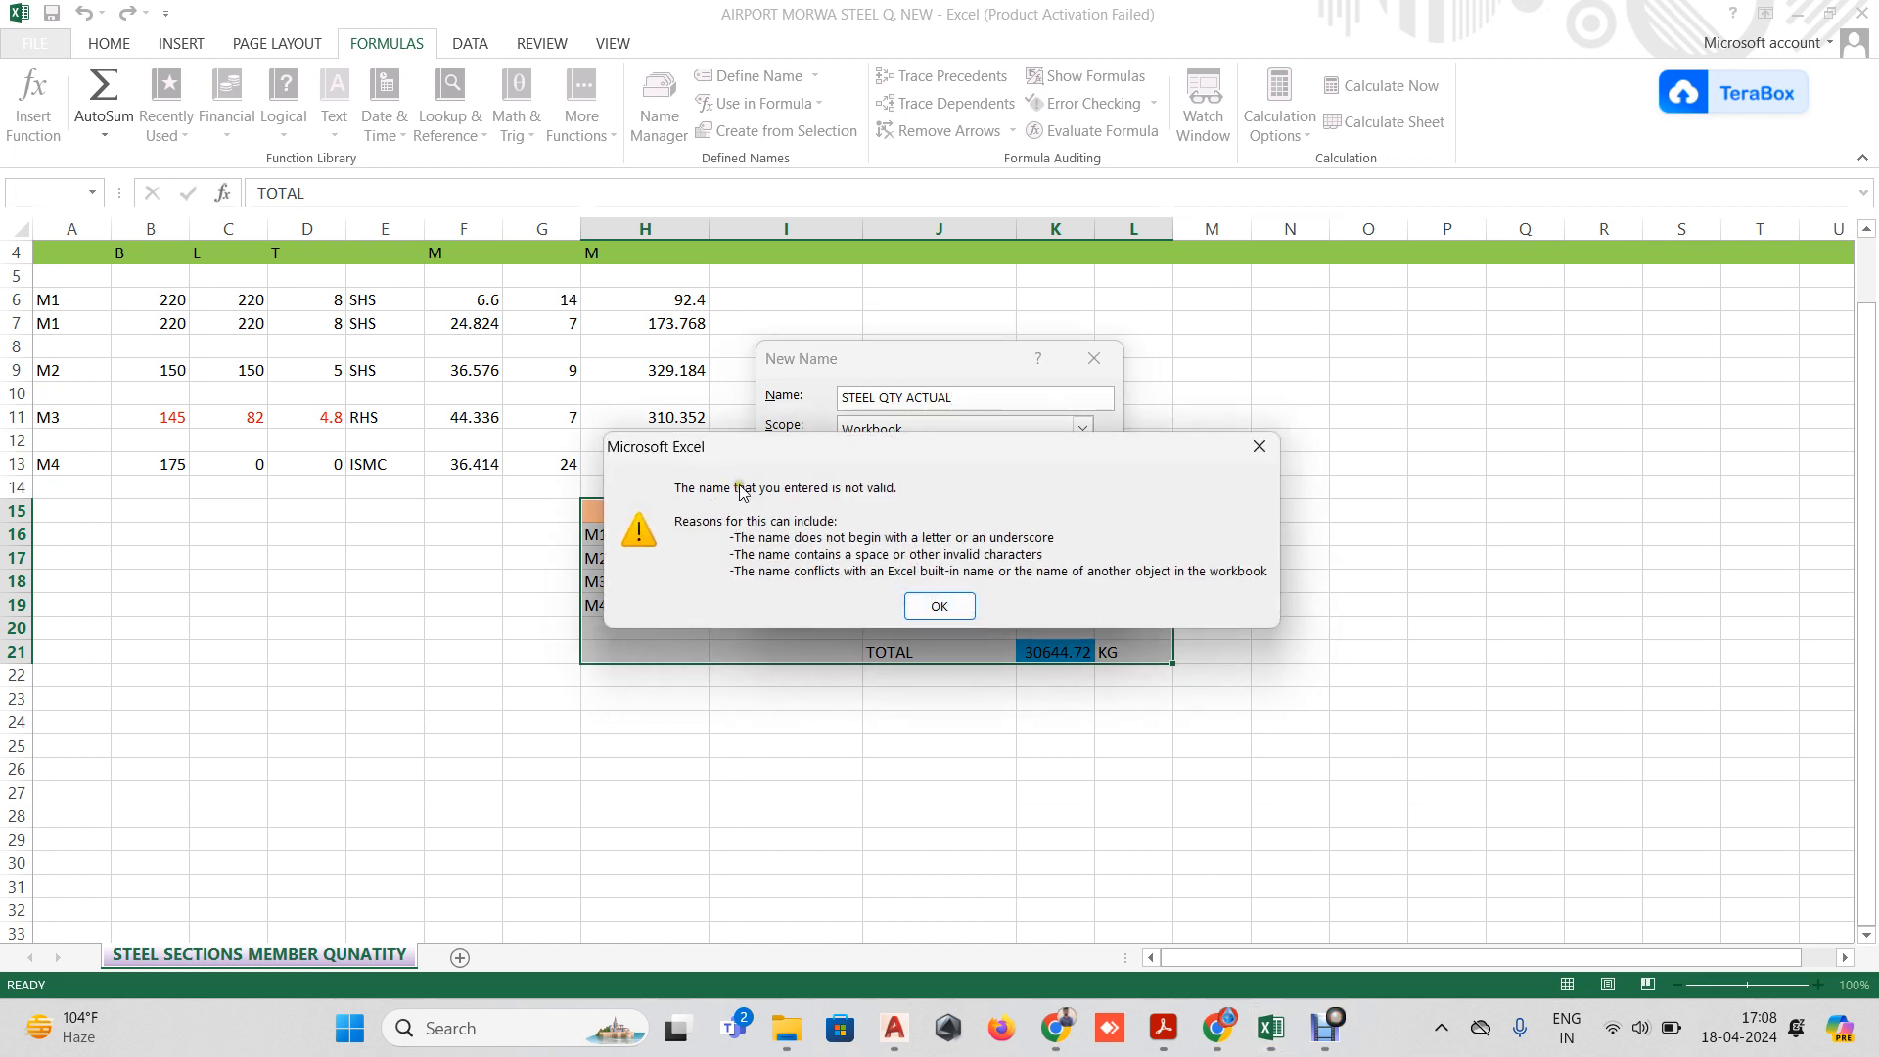
pyautogui.click(939, 605)
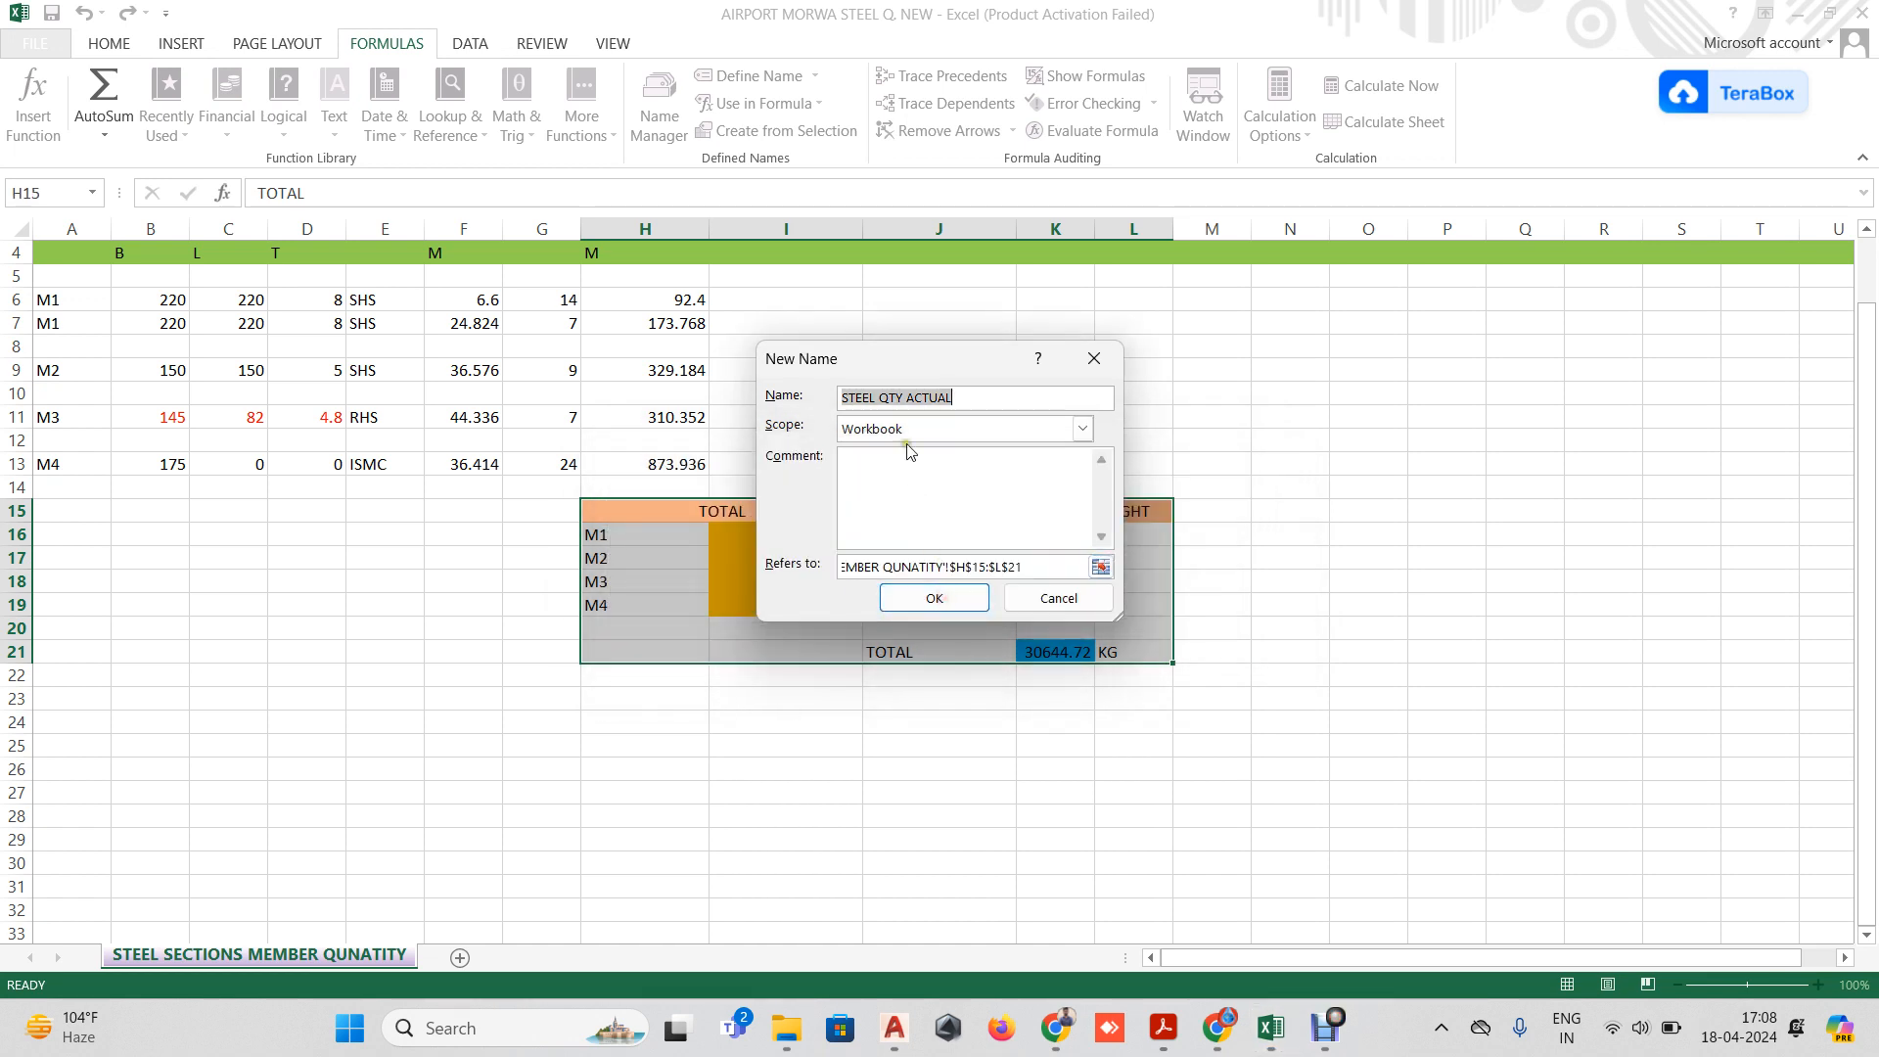
# Define the name STEEL for range H15:L21 with workbook scope and close the Name Manager.
pyautogui.press('BackSpace')
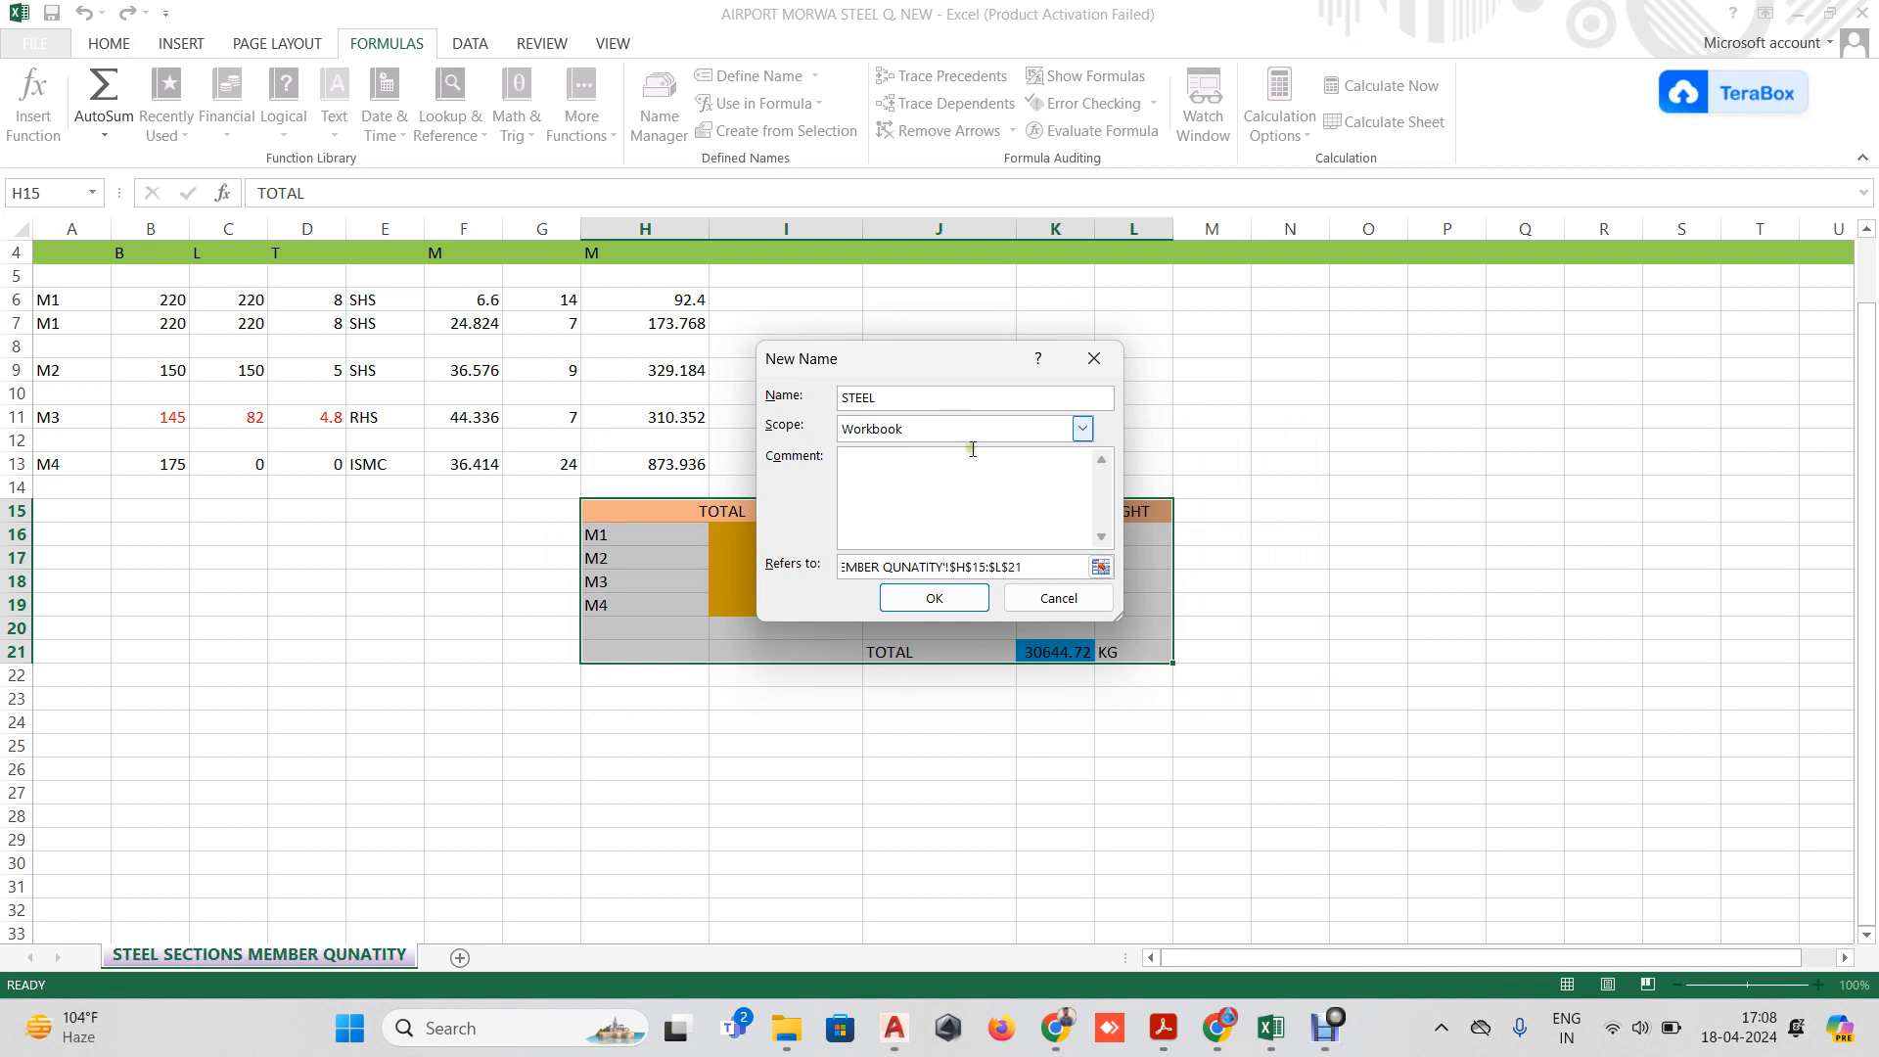
pyautogui.click(968, 599)
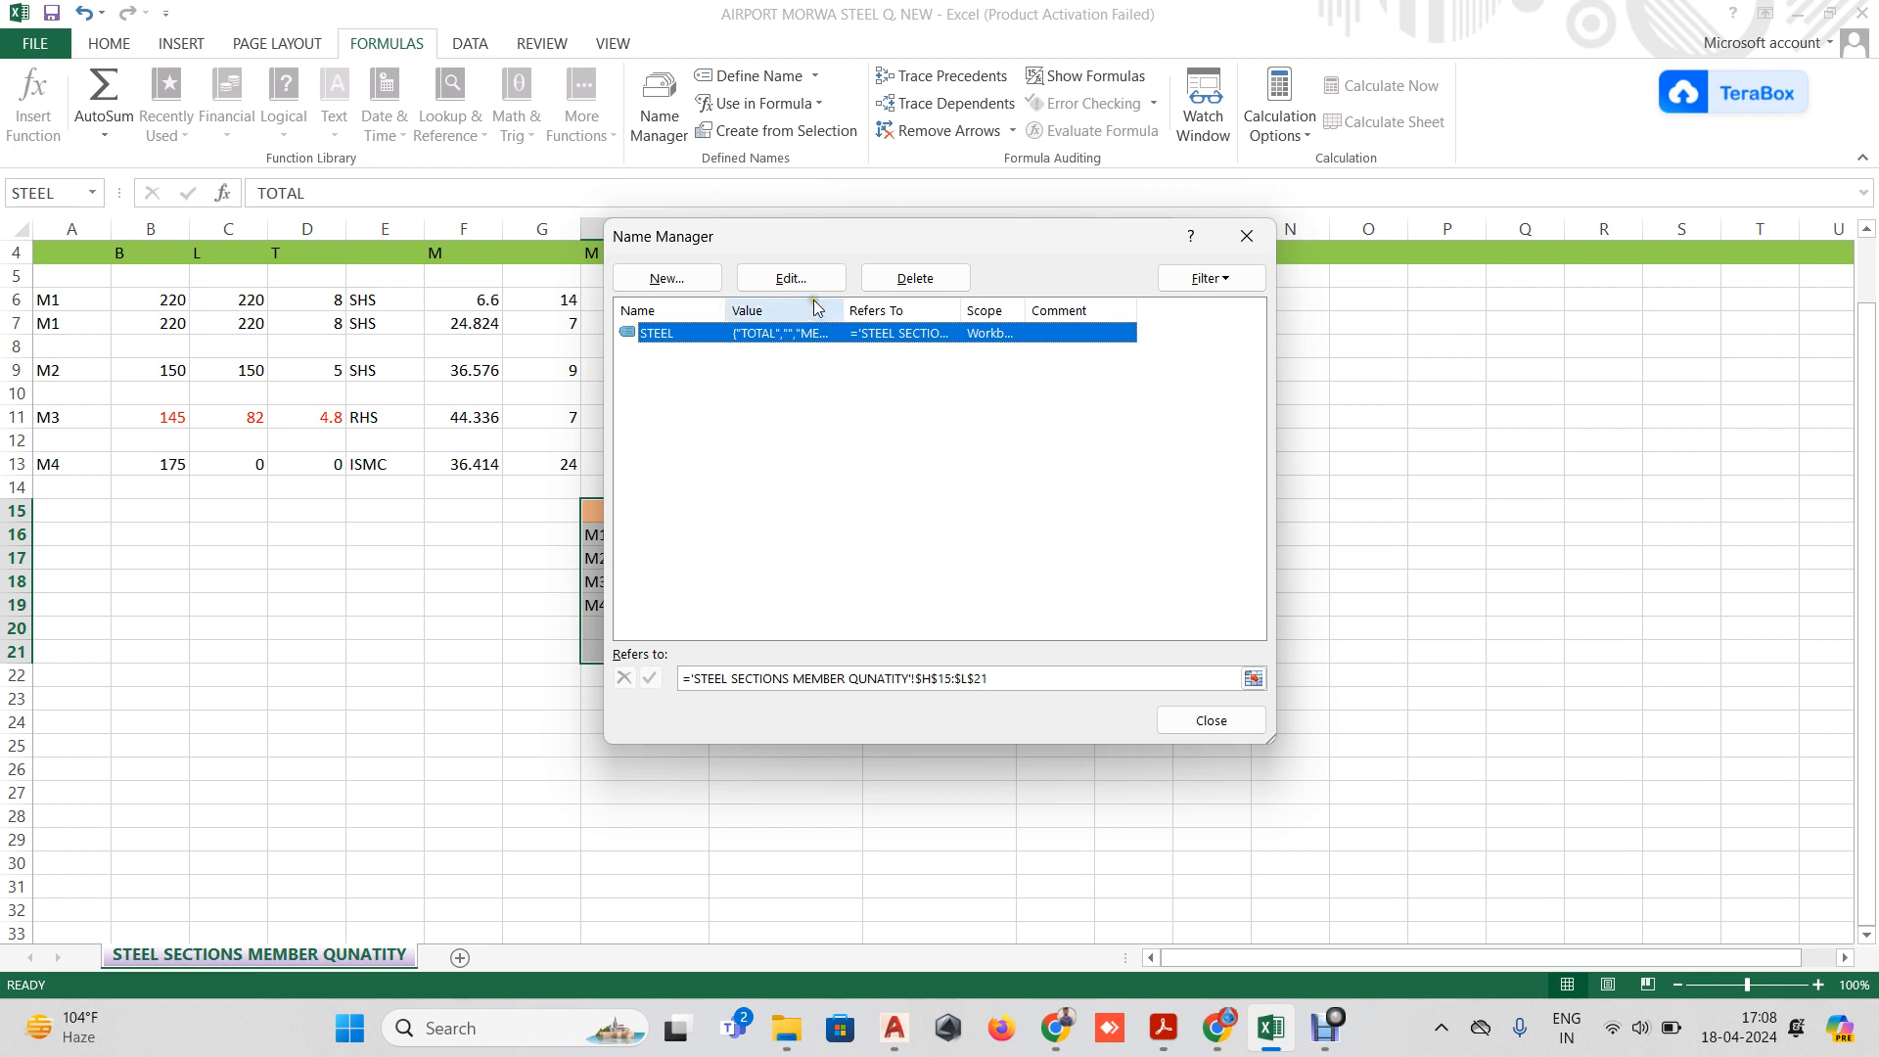
pyautogui.click(1211, 720)
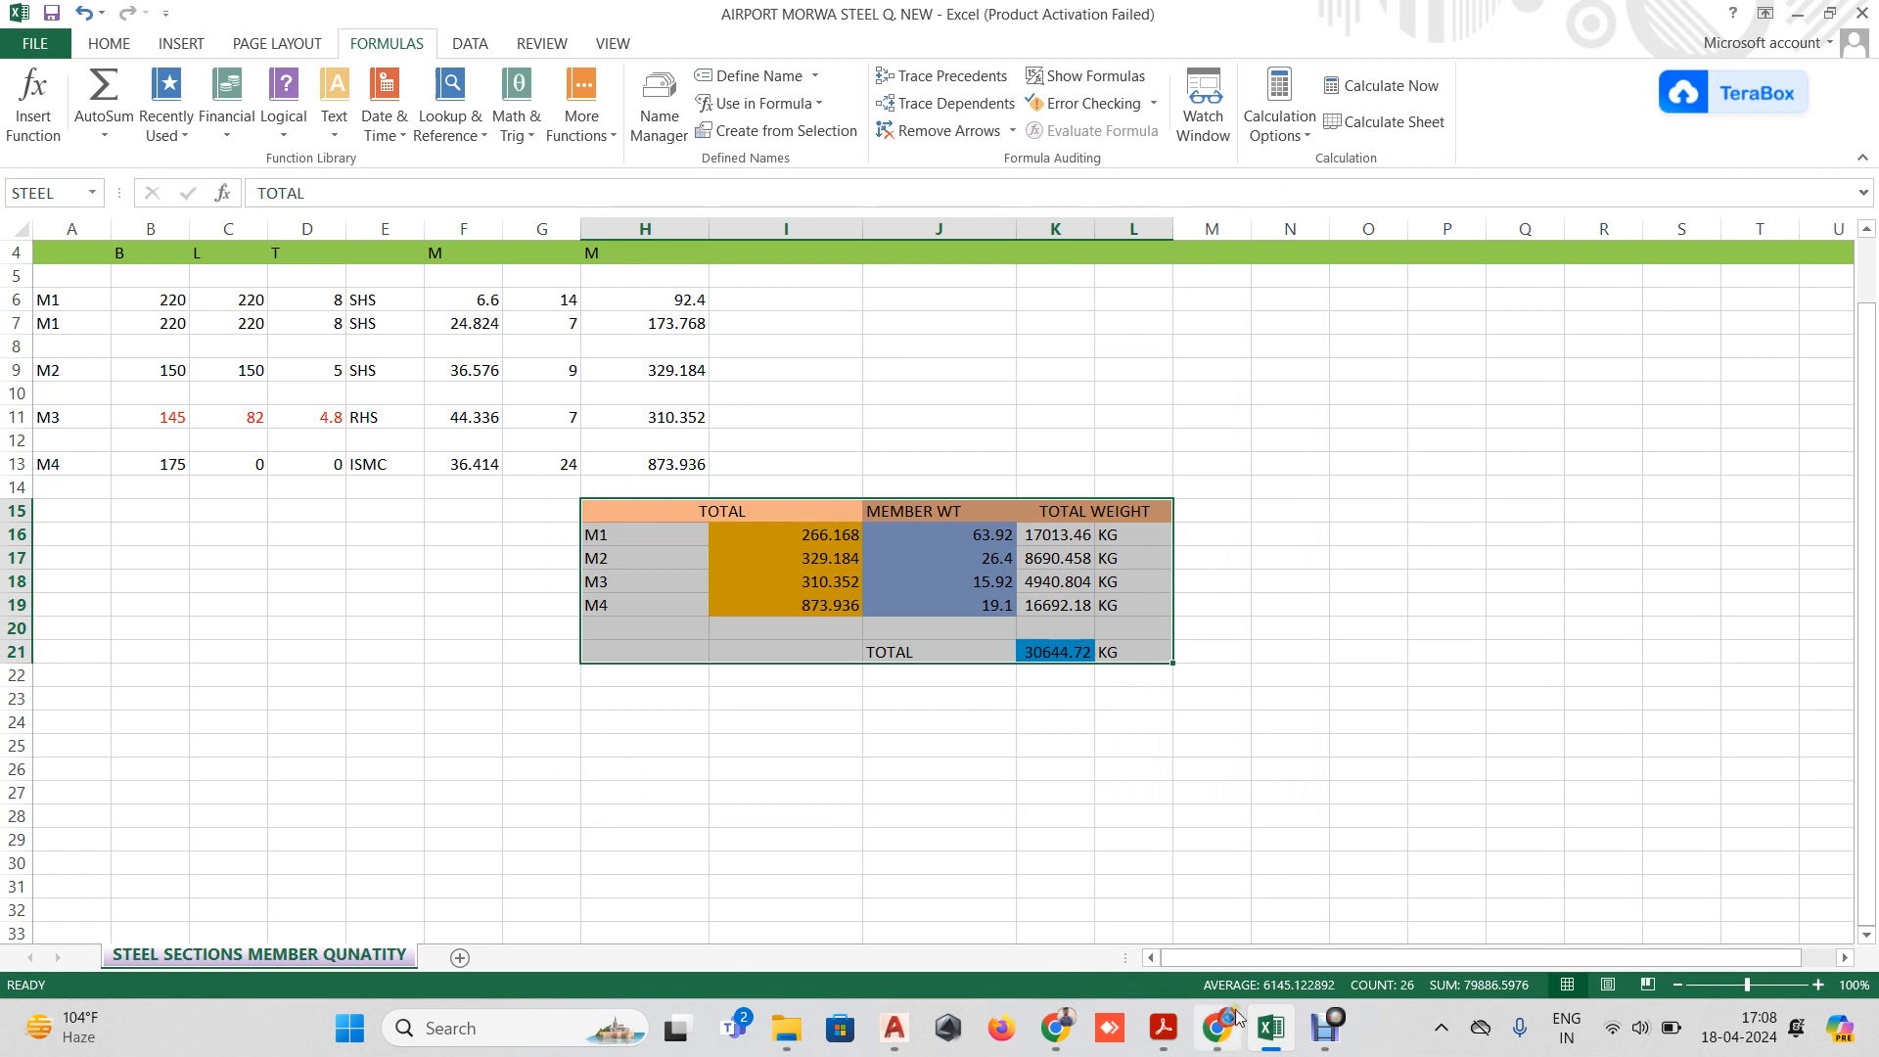
# Switch to AutoCAD and start inserting a table that takes its content from a data link.
pyautogui.moveTo(1057, 1042)
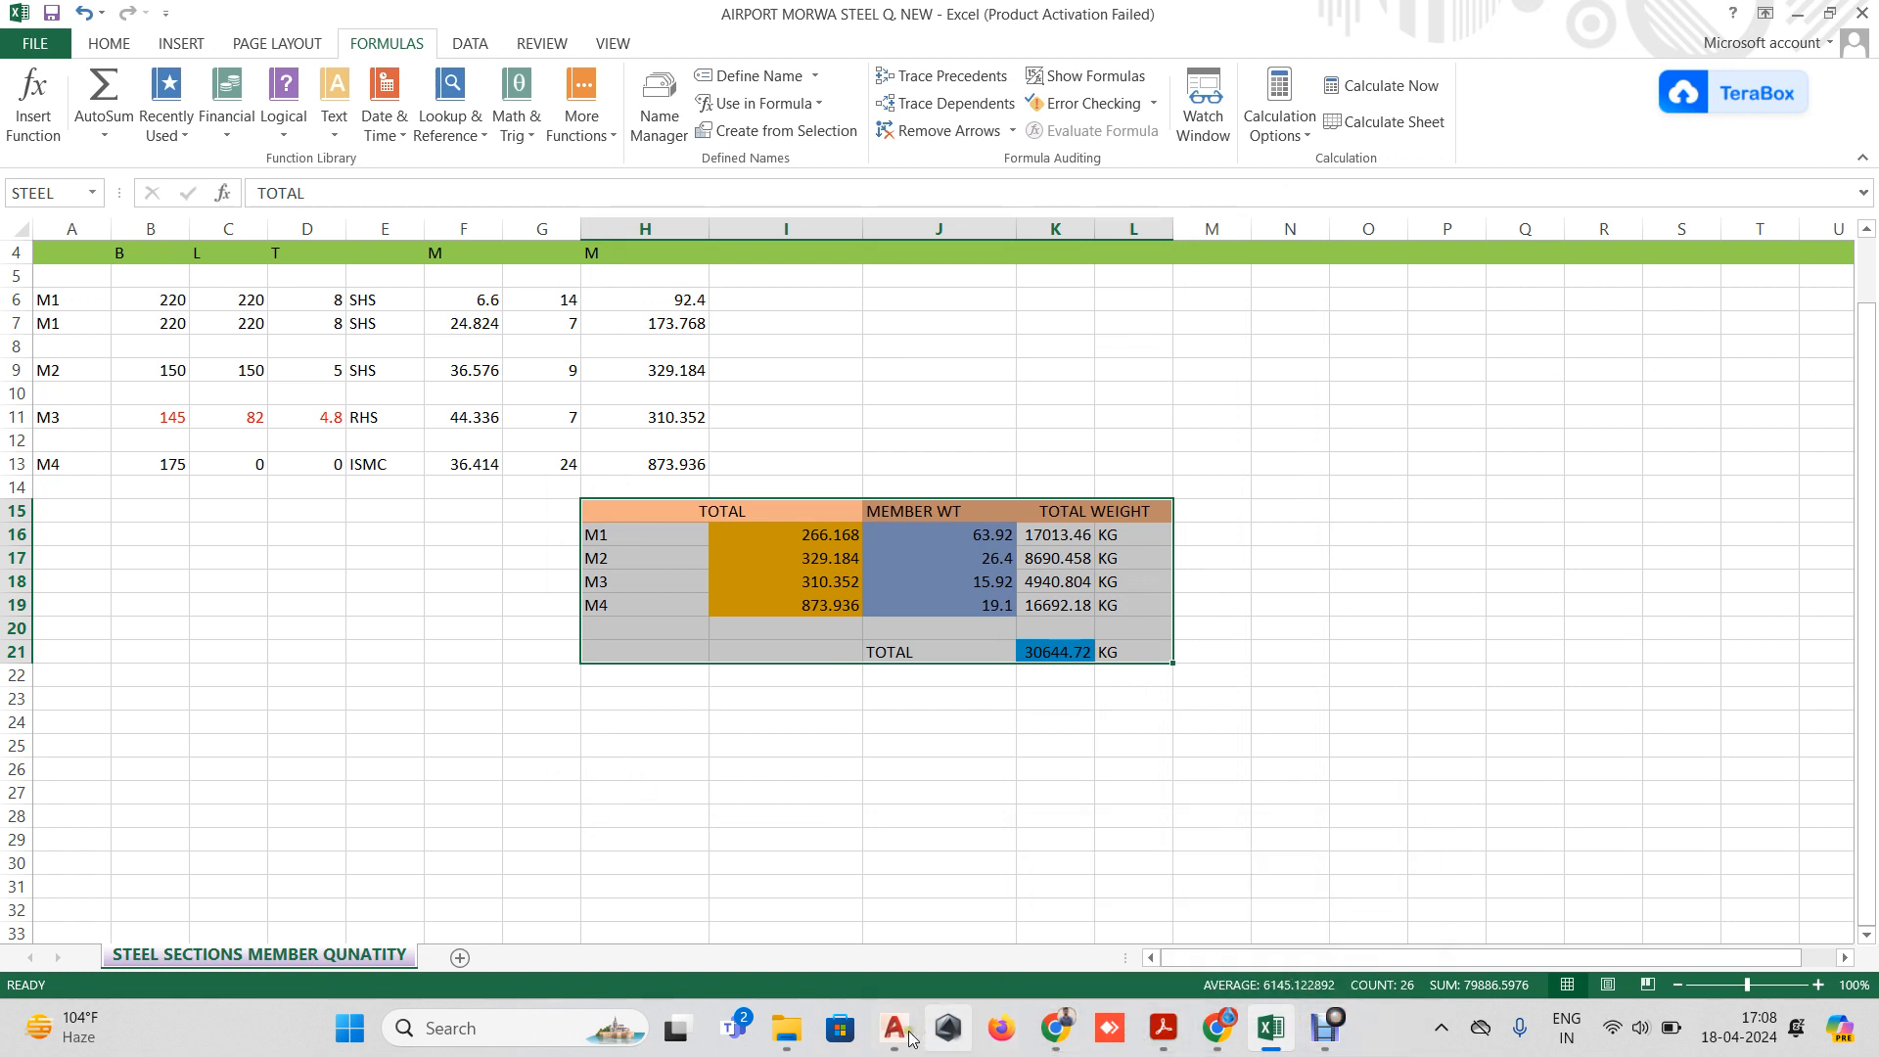
pyautogui.moveTo(894, 1030)
pyautogui.click(1419, 895)
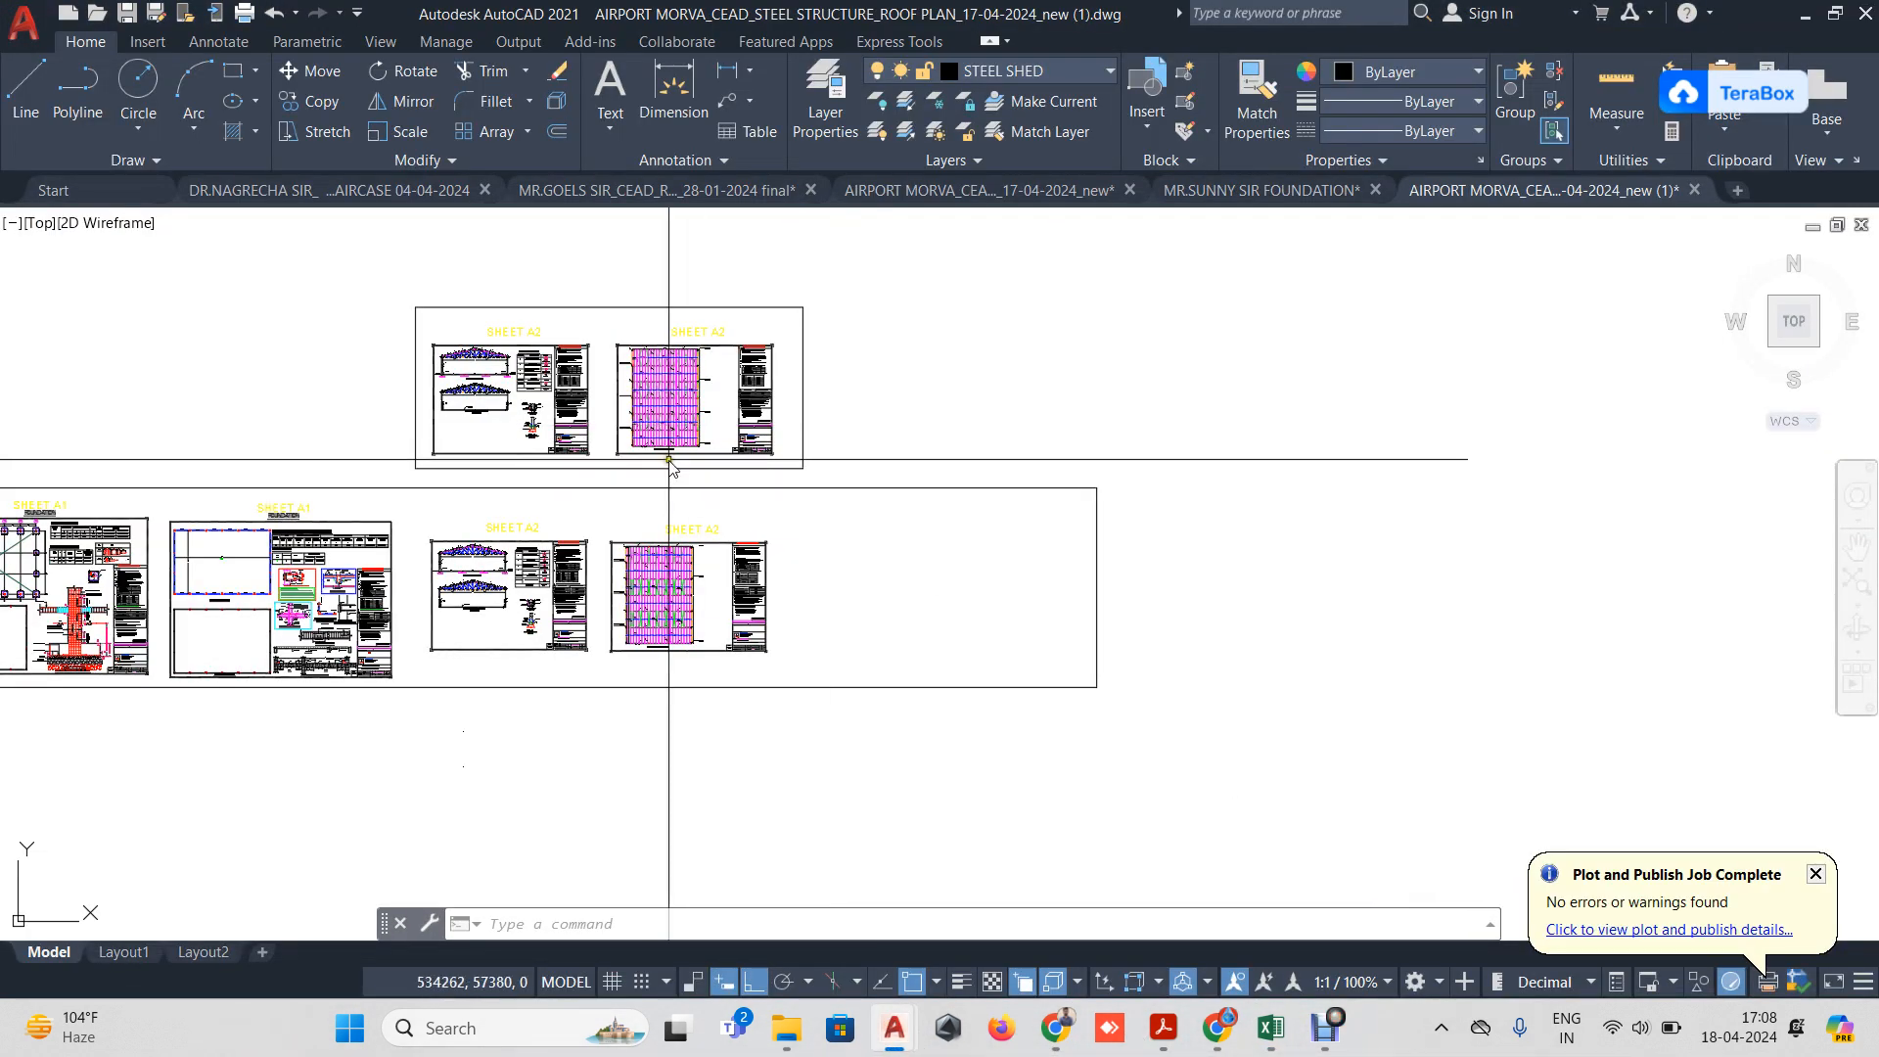
pyautogui.click(741, 132)
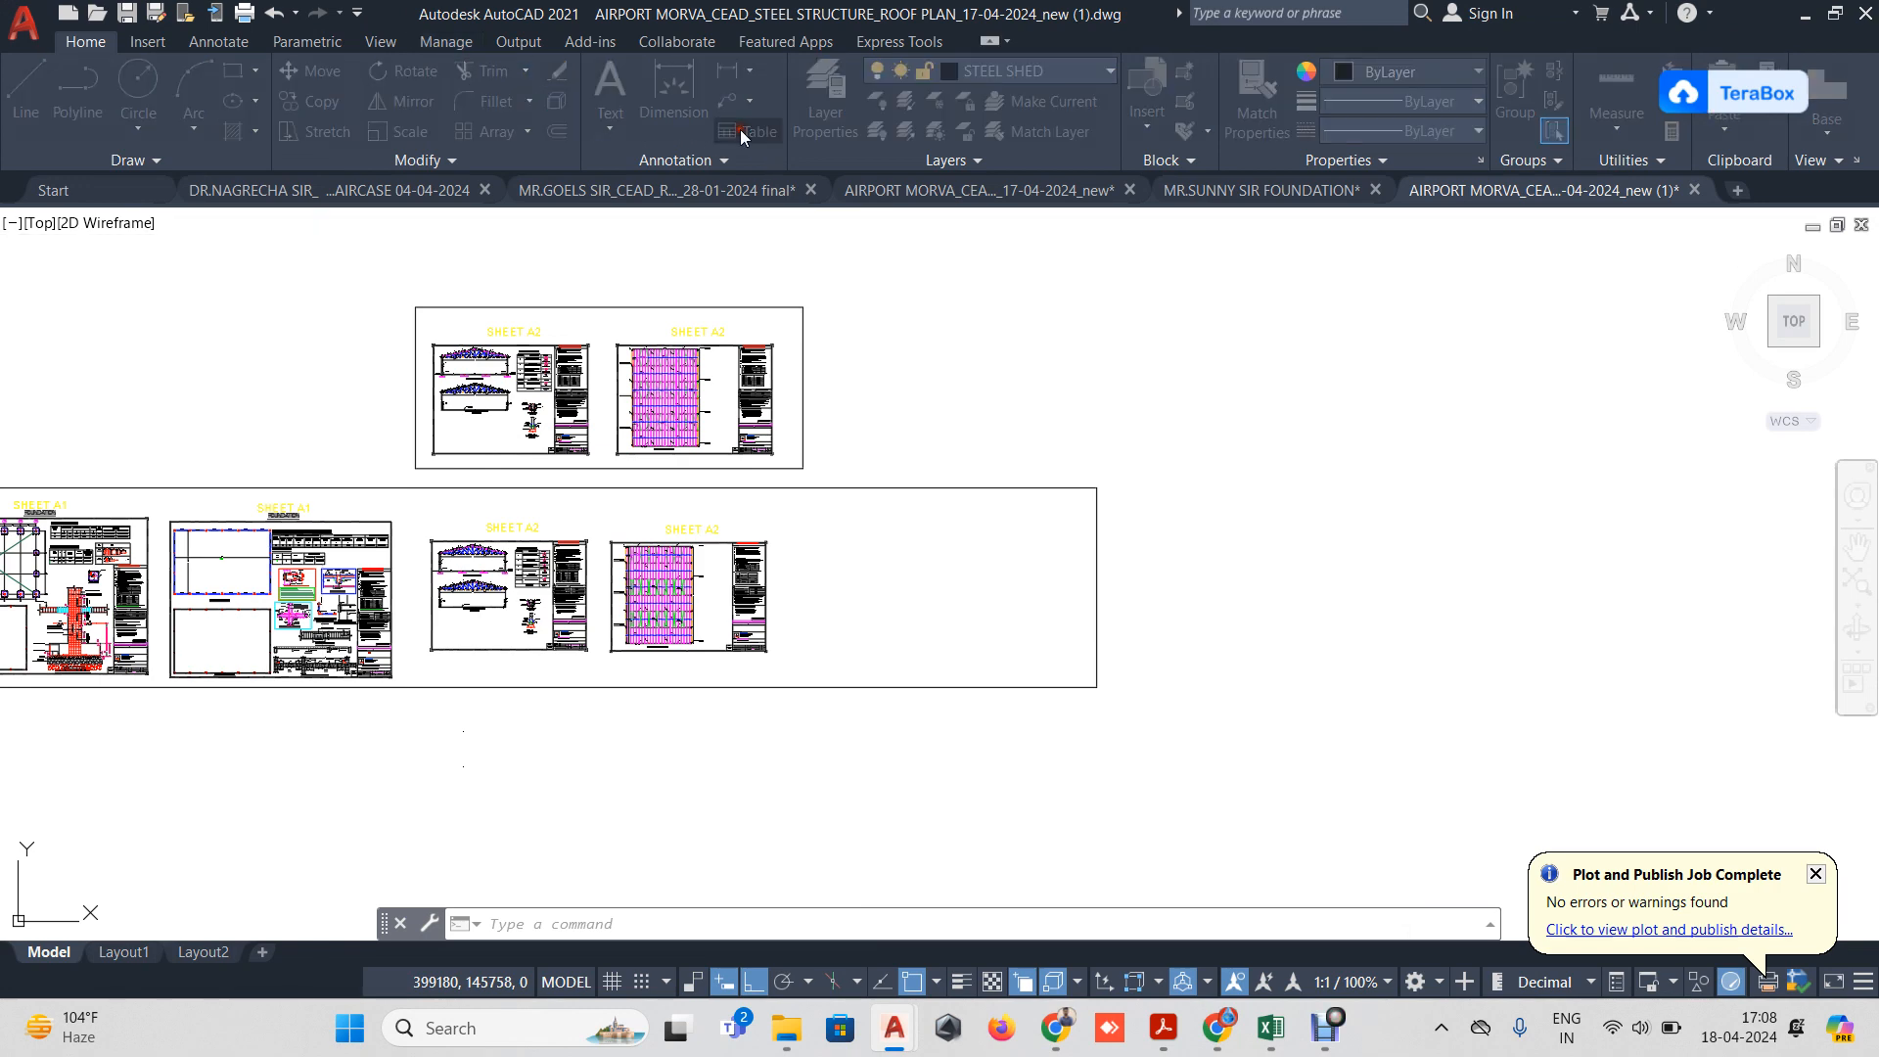
pyautogui.click(575, 383)
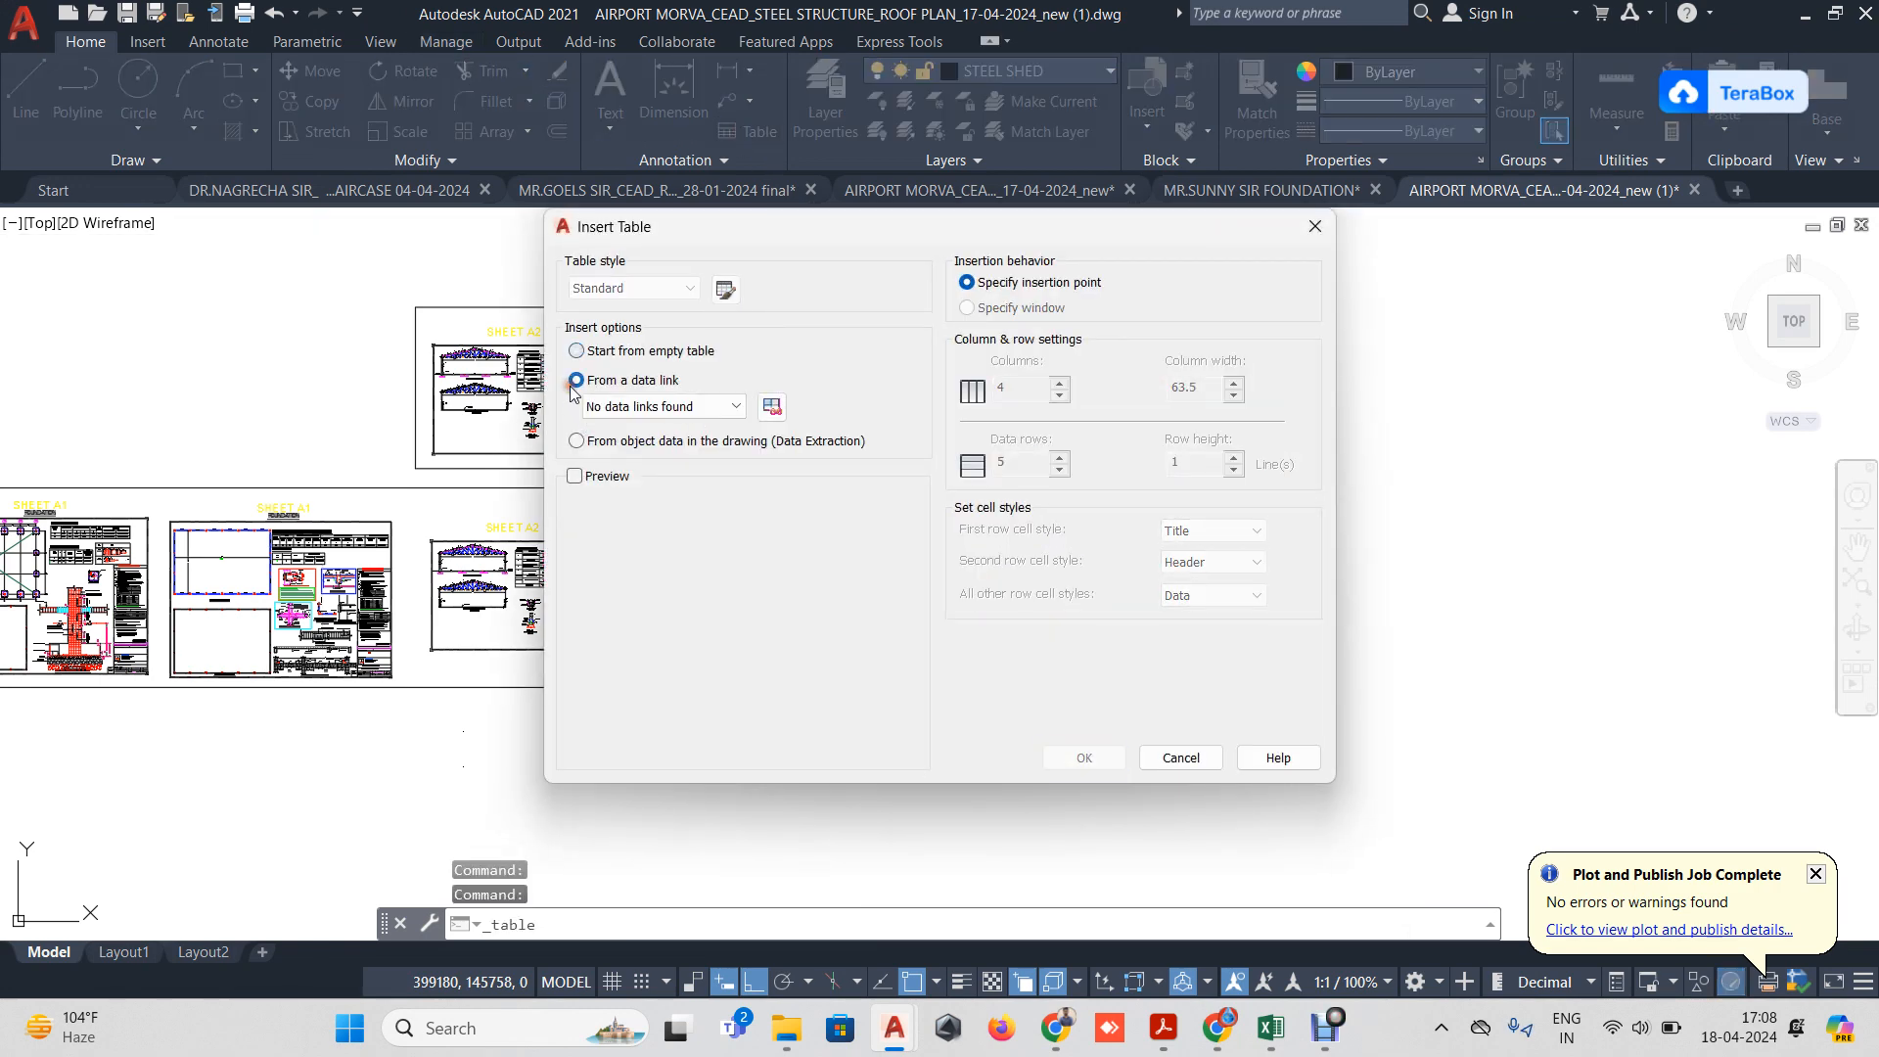
# Create a new Excel data link named STEEL.
pyautogui.click(770, 407)
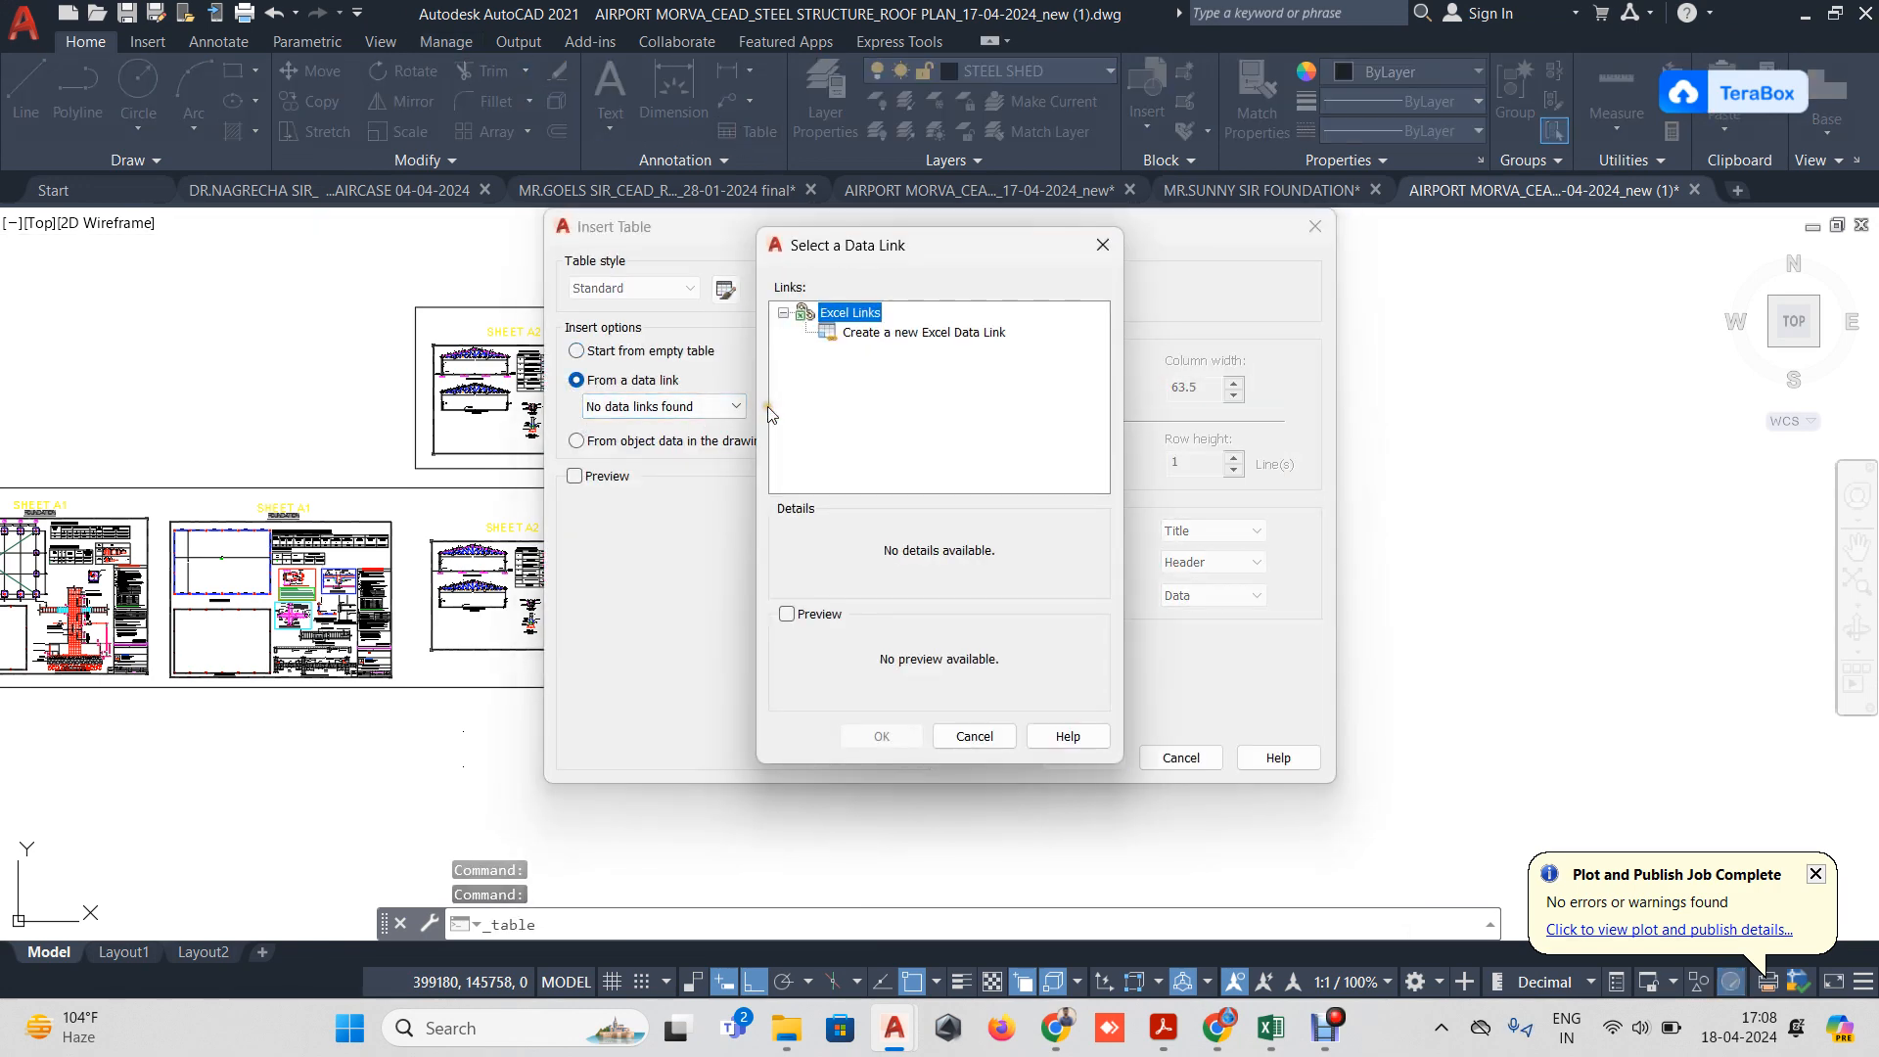
pyautogui.click(861, 332)
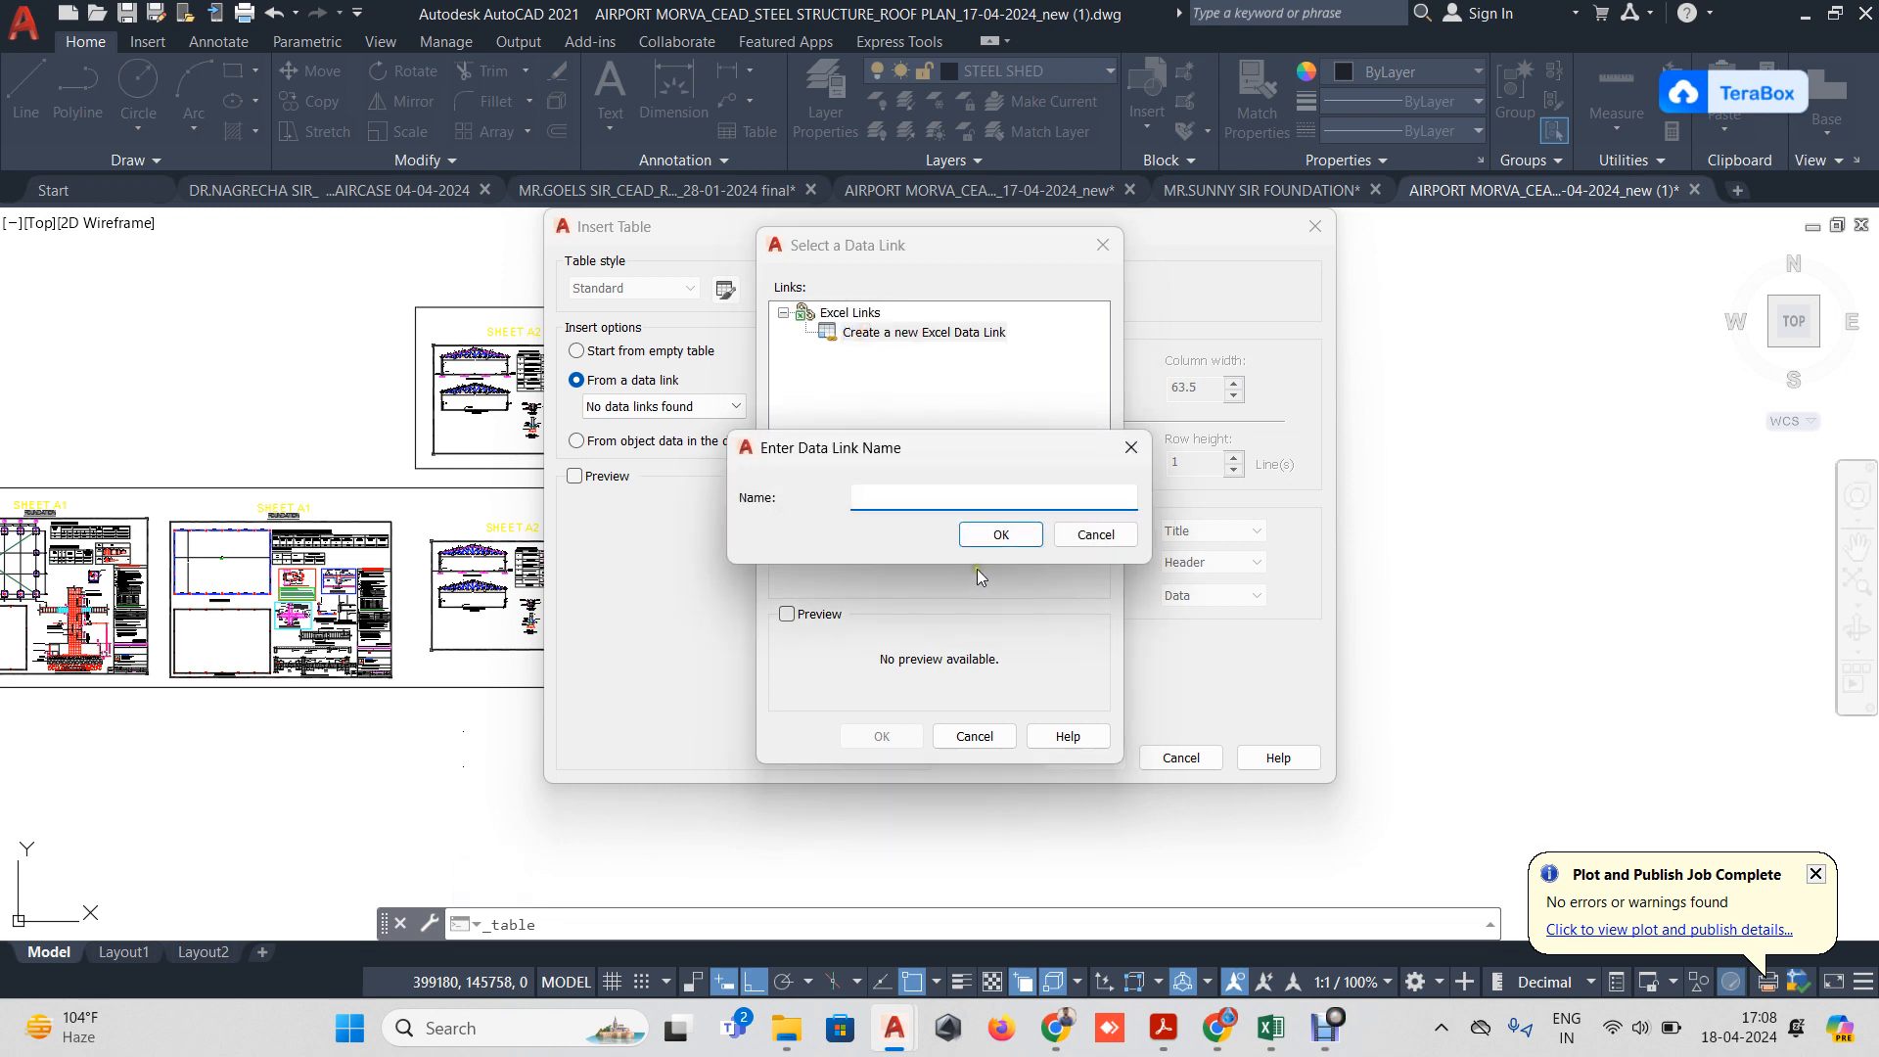
pyautogui.write('STEEL')
pyautogui.press('Return')
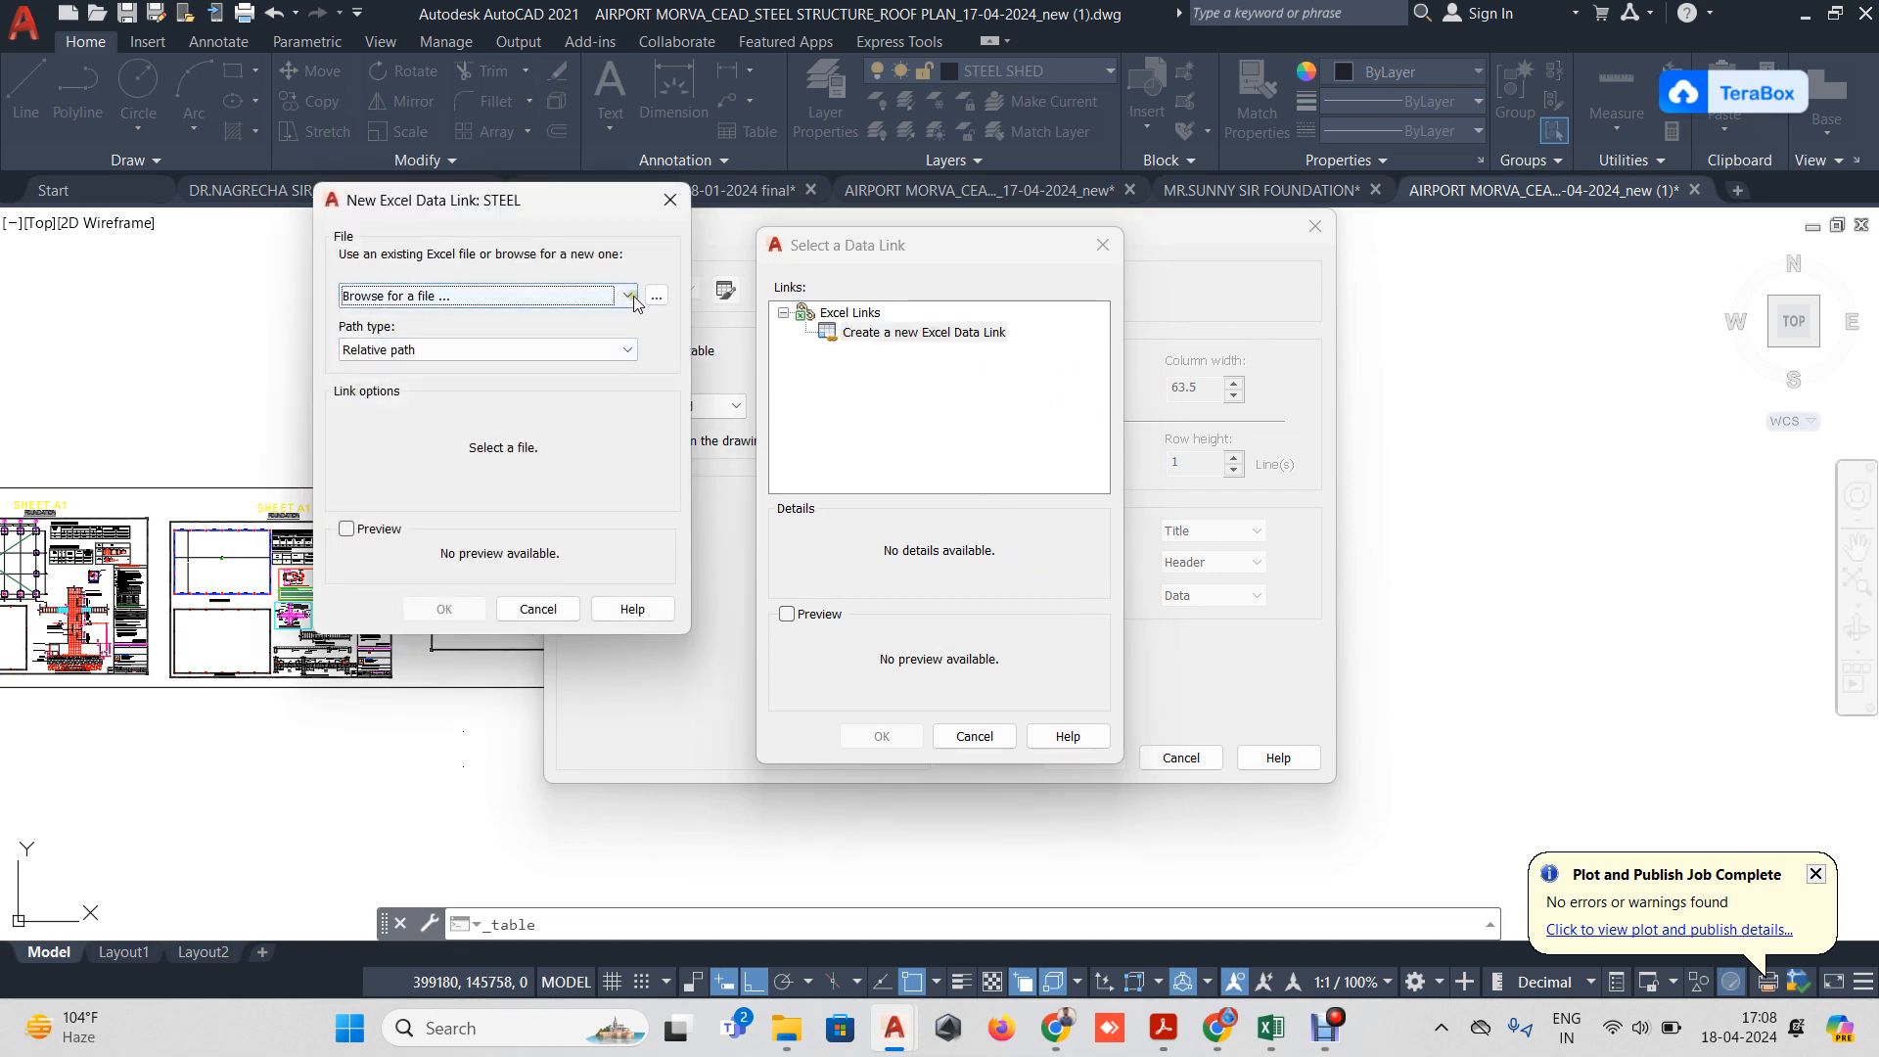
# Browse for the link's Excel file, going from the desktop's construction project shortcut into the MY CLINT folder.
pyautogui.click(656, 296)
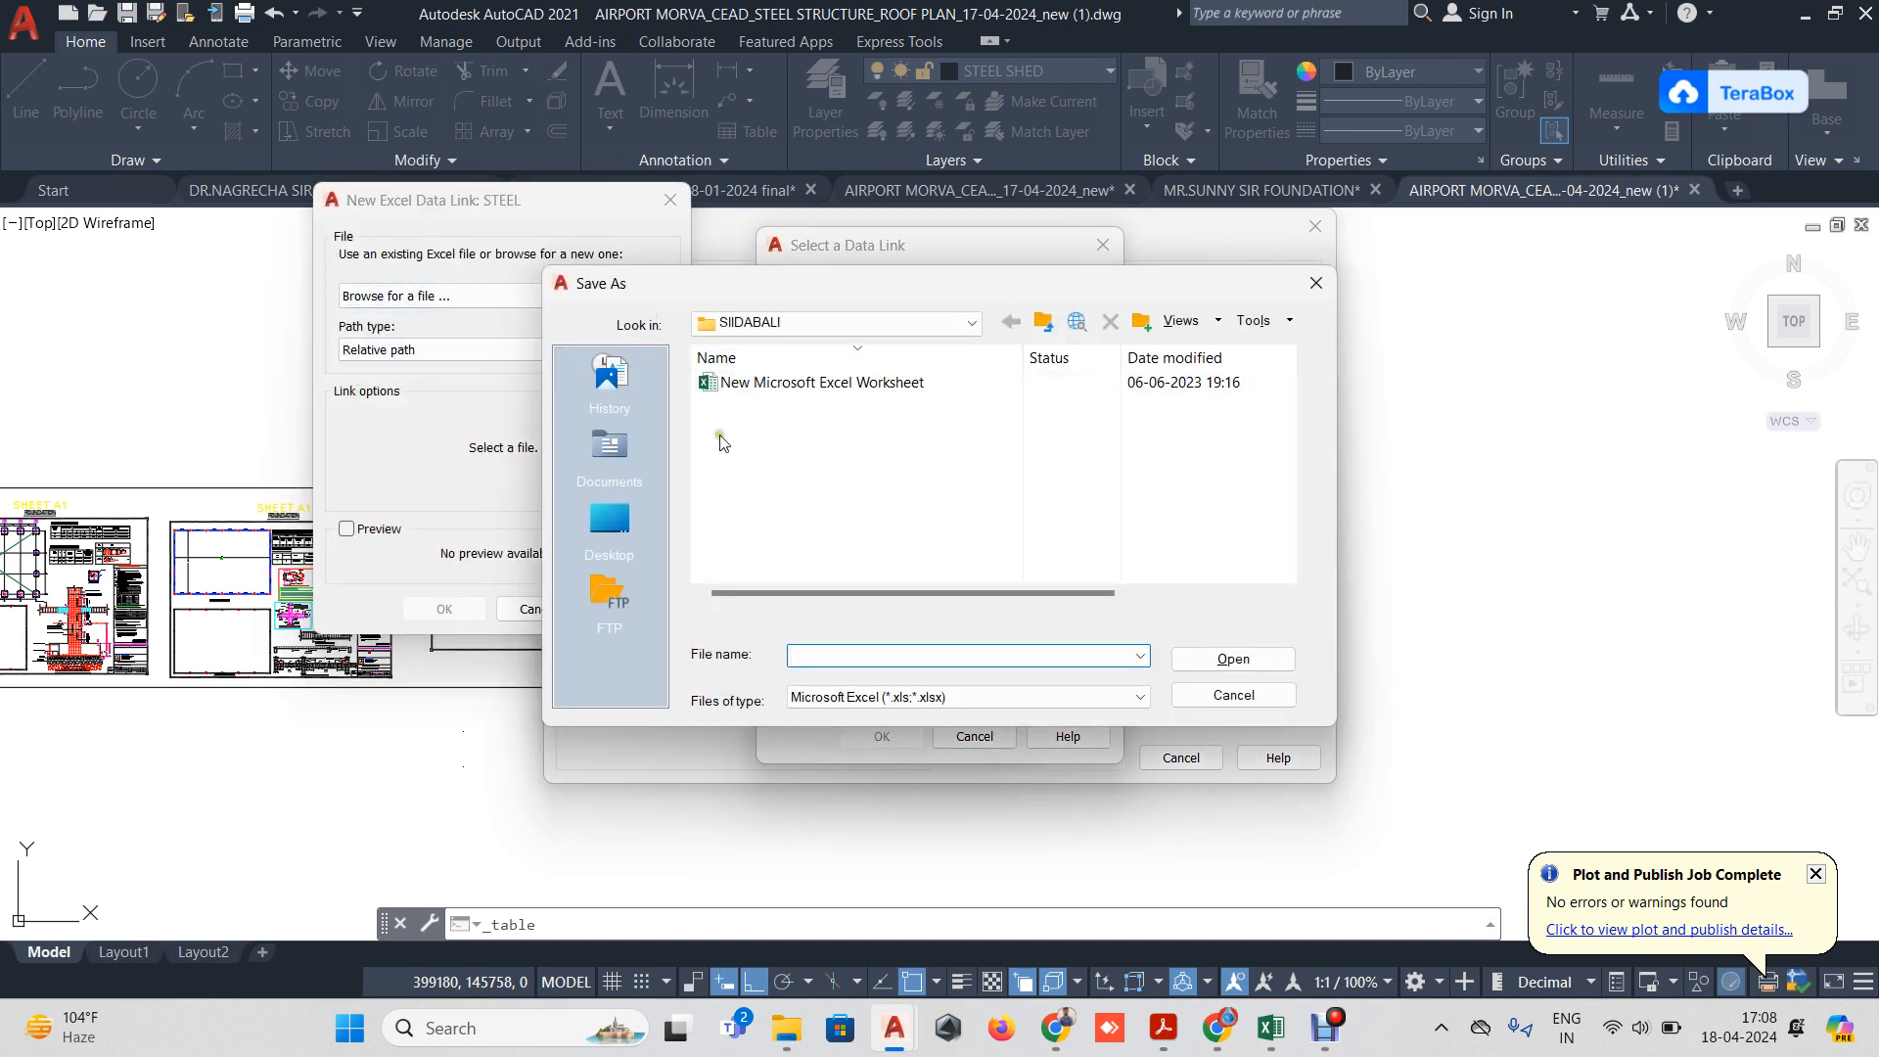
pyautogui.click(627, 526)
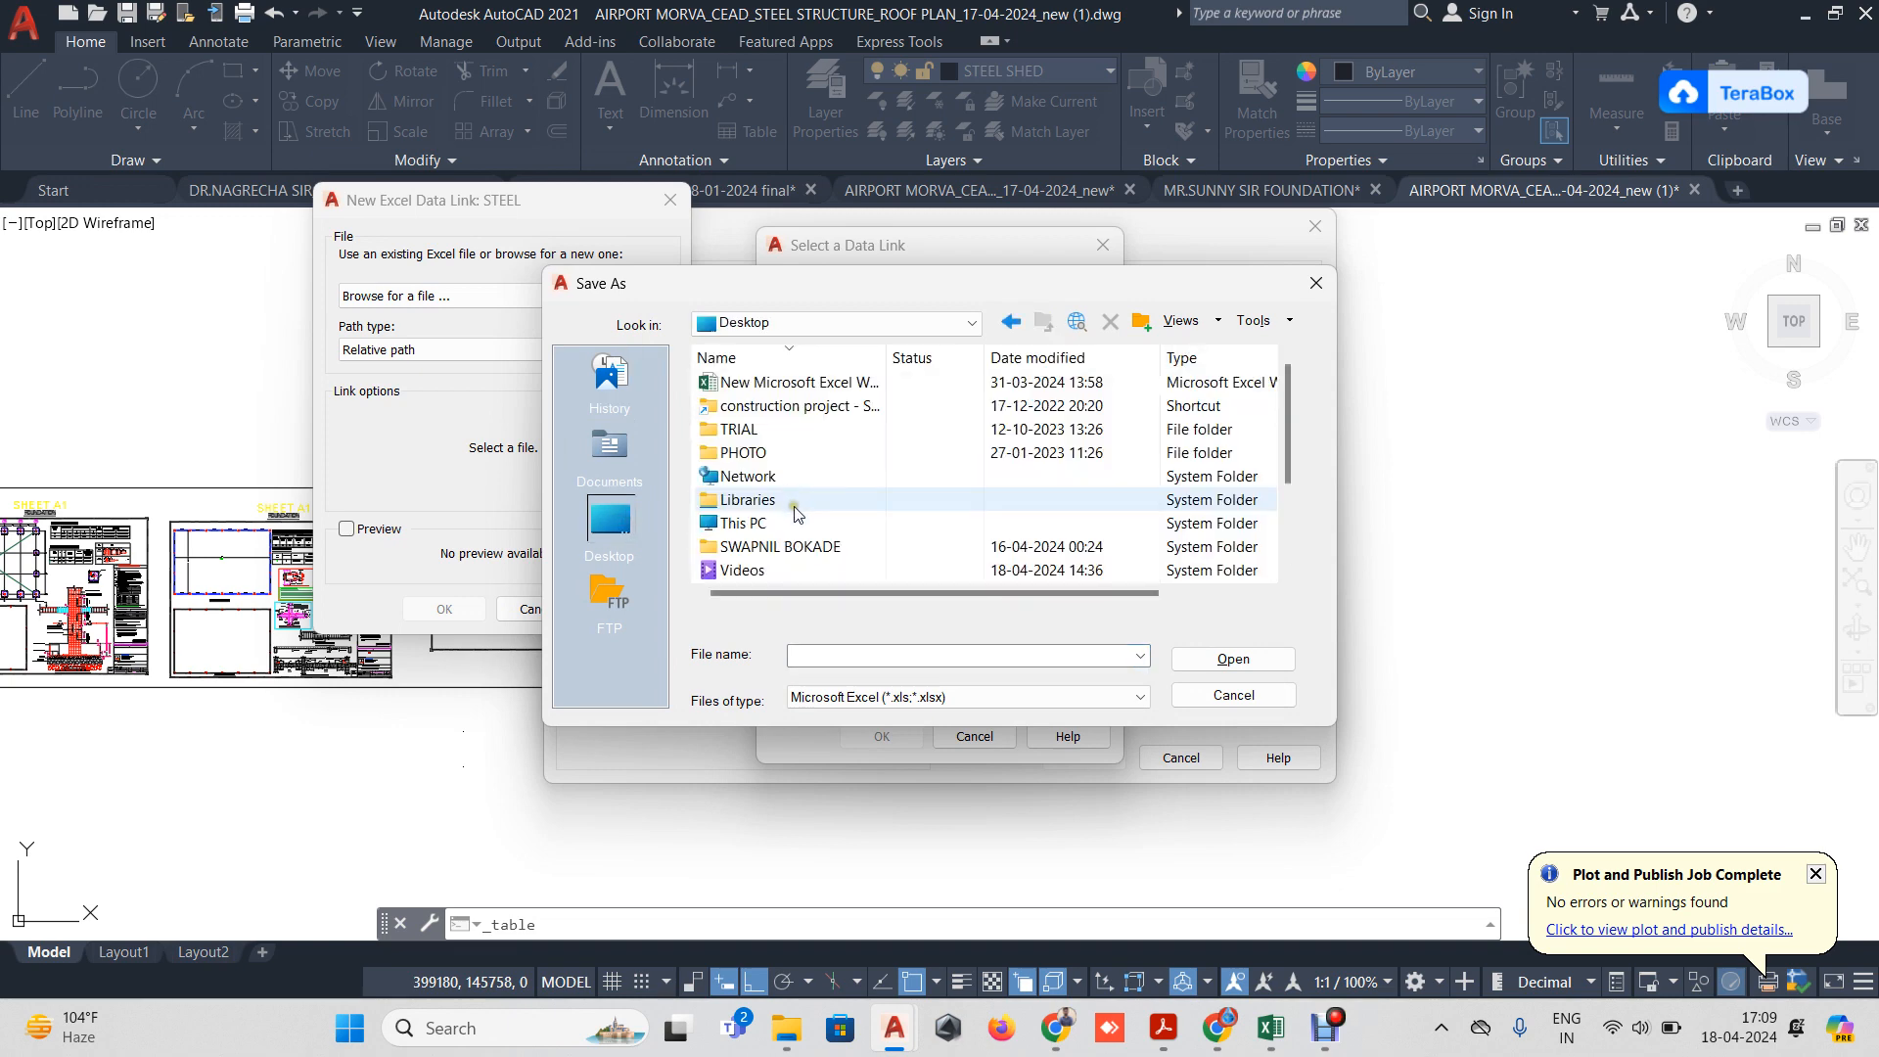
pyautogui.scroll(-2, 793, 499)
pyautogui.scroll(2, 791, 460)
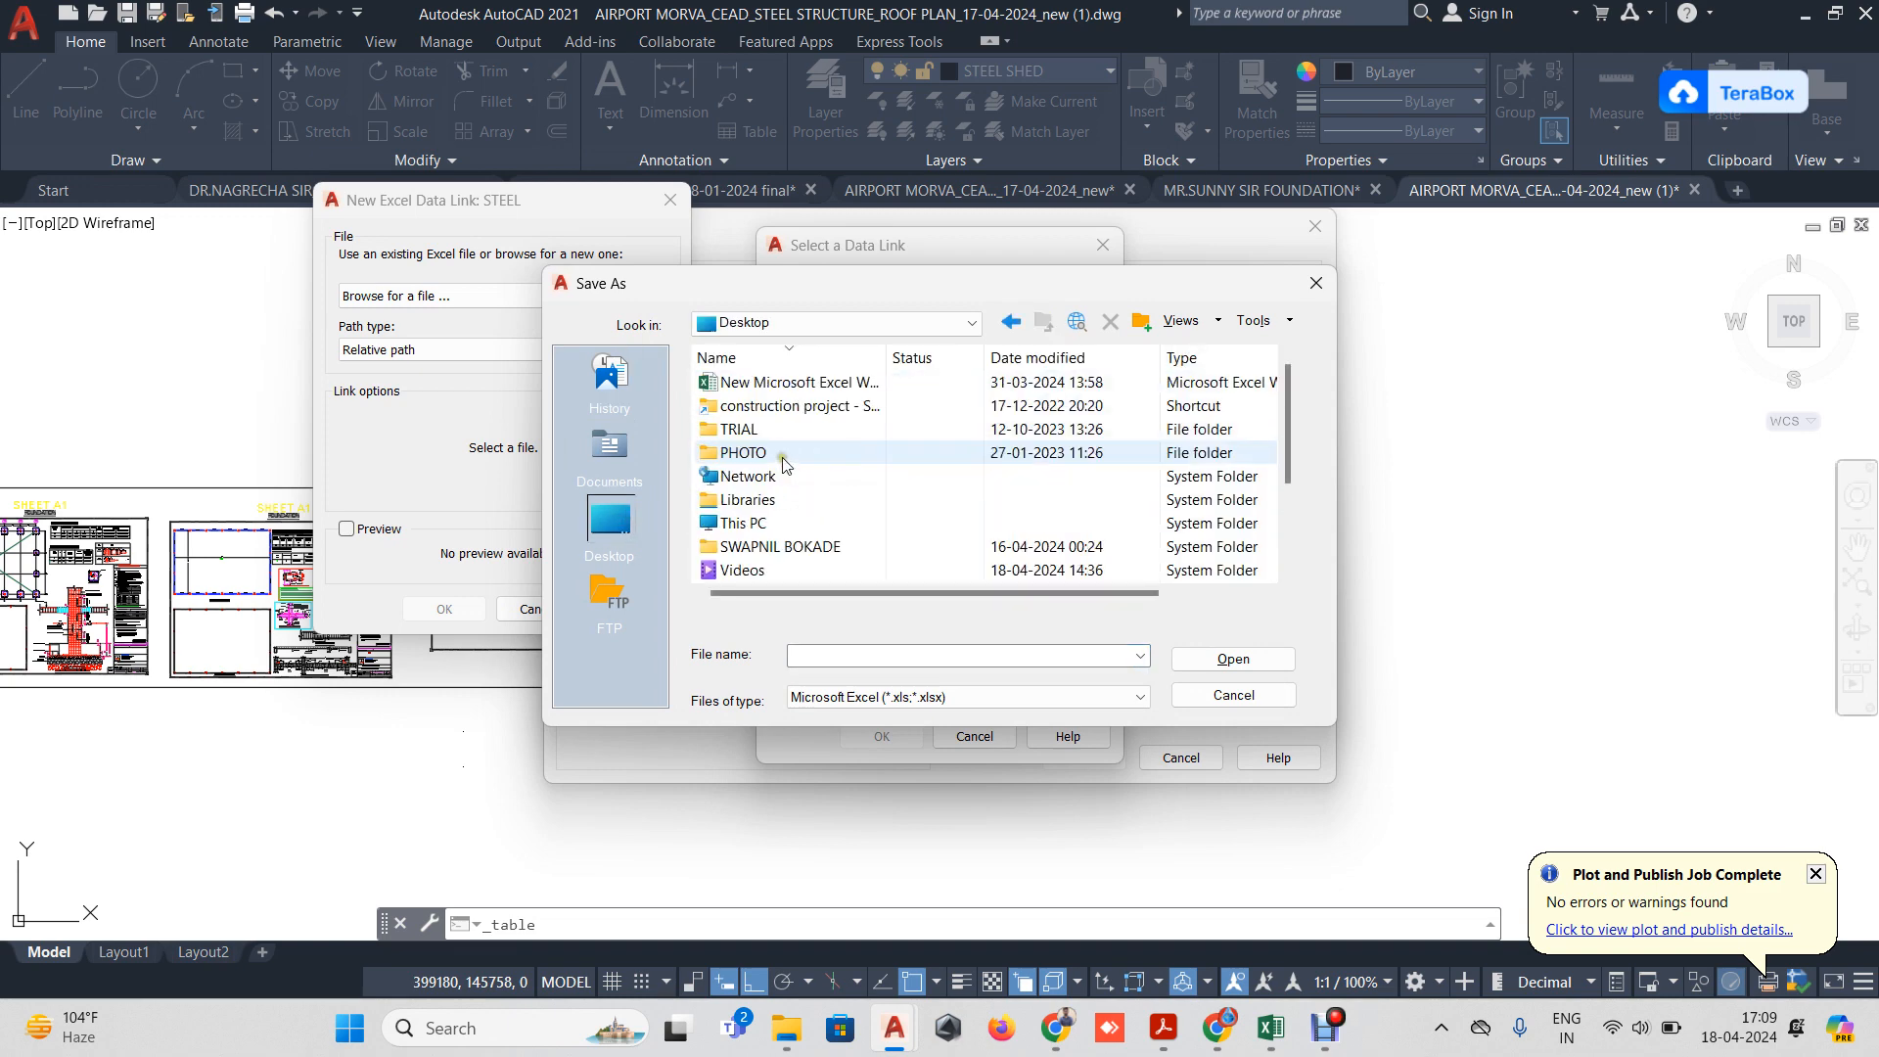
pyautogui.doubleClick(804, 407)
pyautogui.click(797, 430)
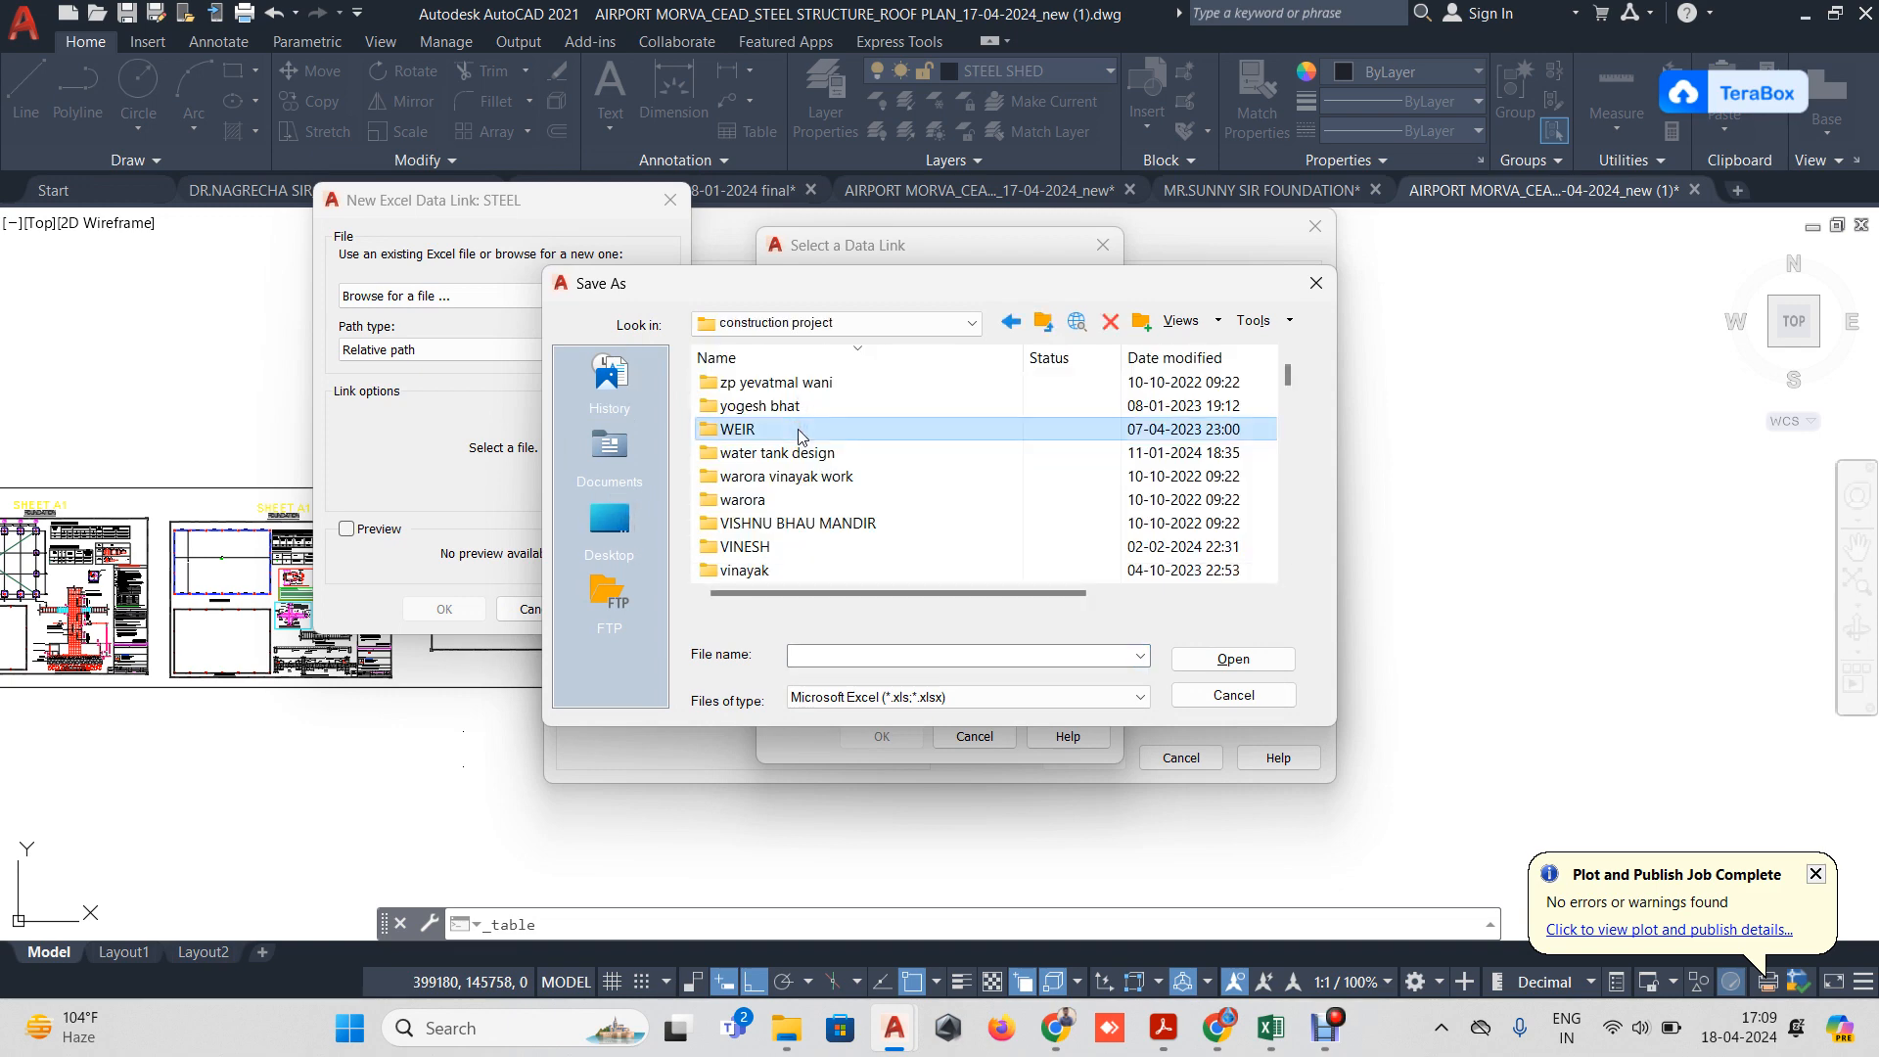
pyautogui.scroll(-5, 798, 434)
pyautogui.doubleClick(787, 382)
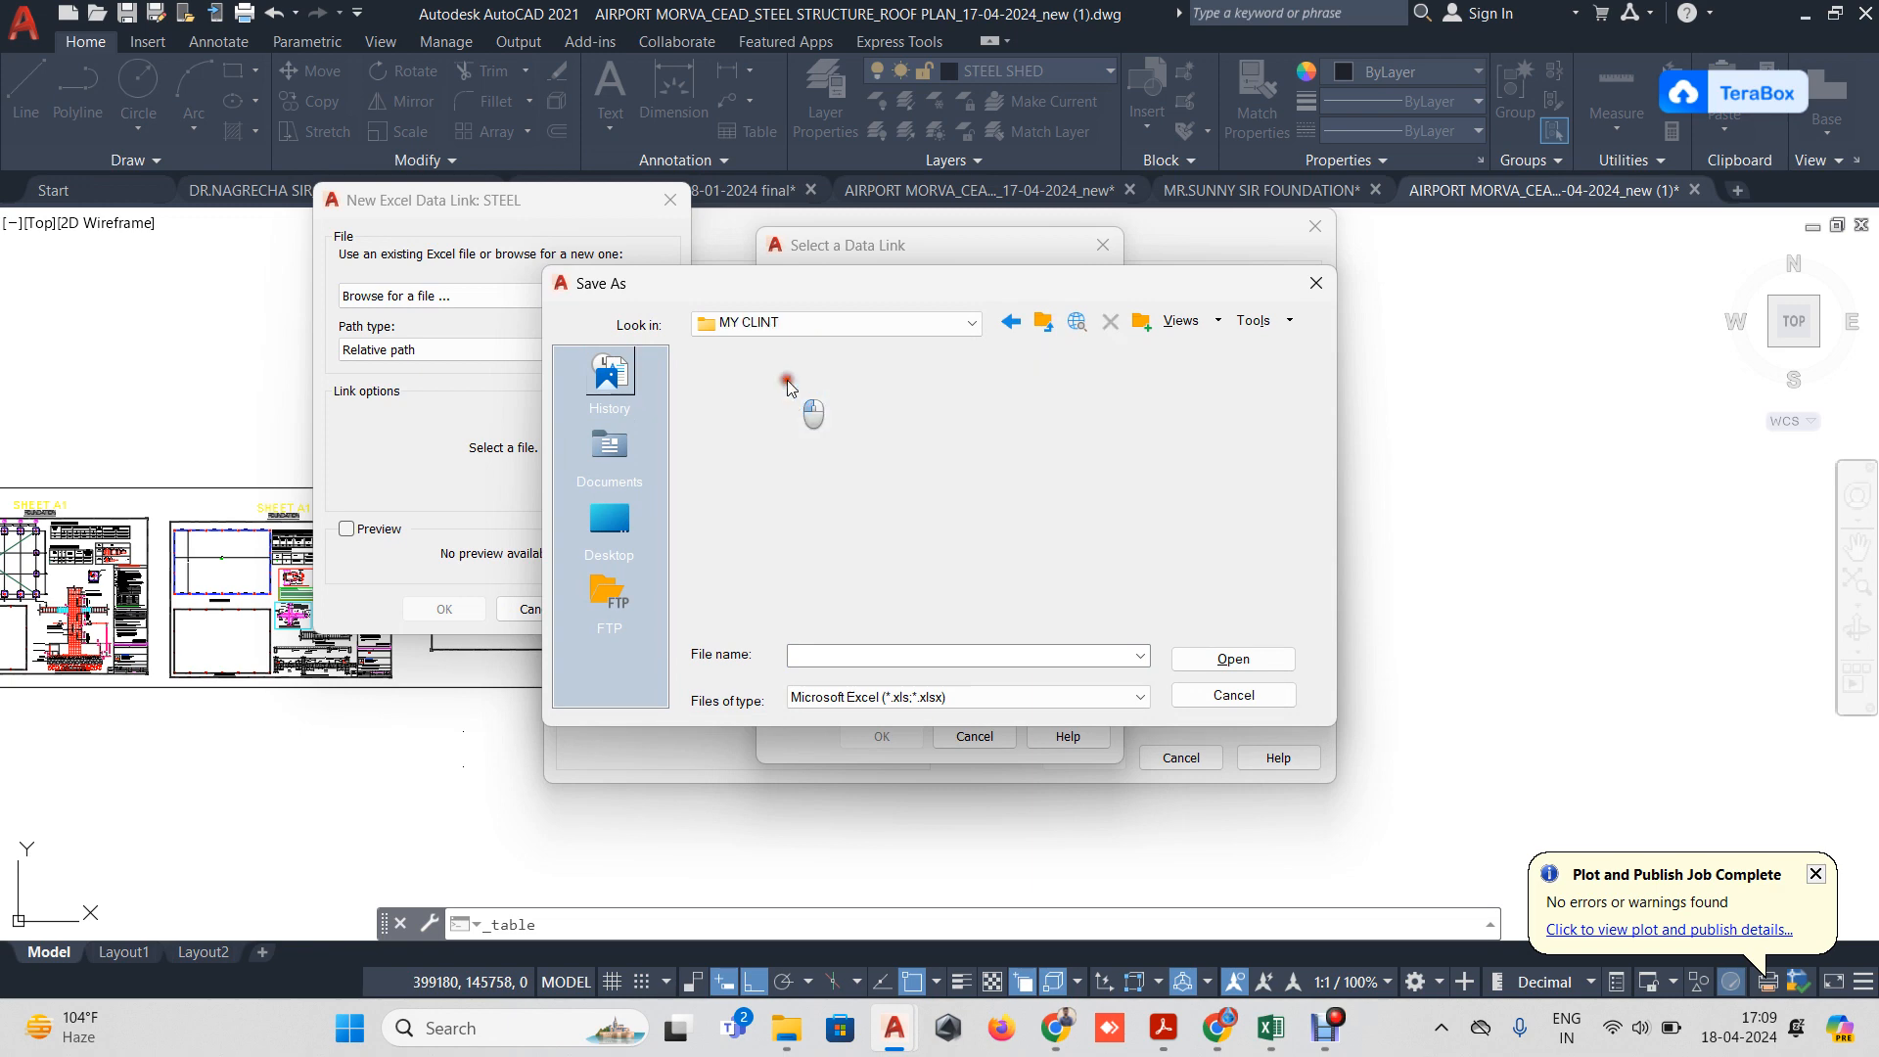
# Open the client's folder and go through AIR PORT MORWA into its FINAL FILE subfolder.
pyautogui.click(761, 391)
pyautogui.press('r')
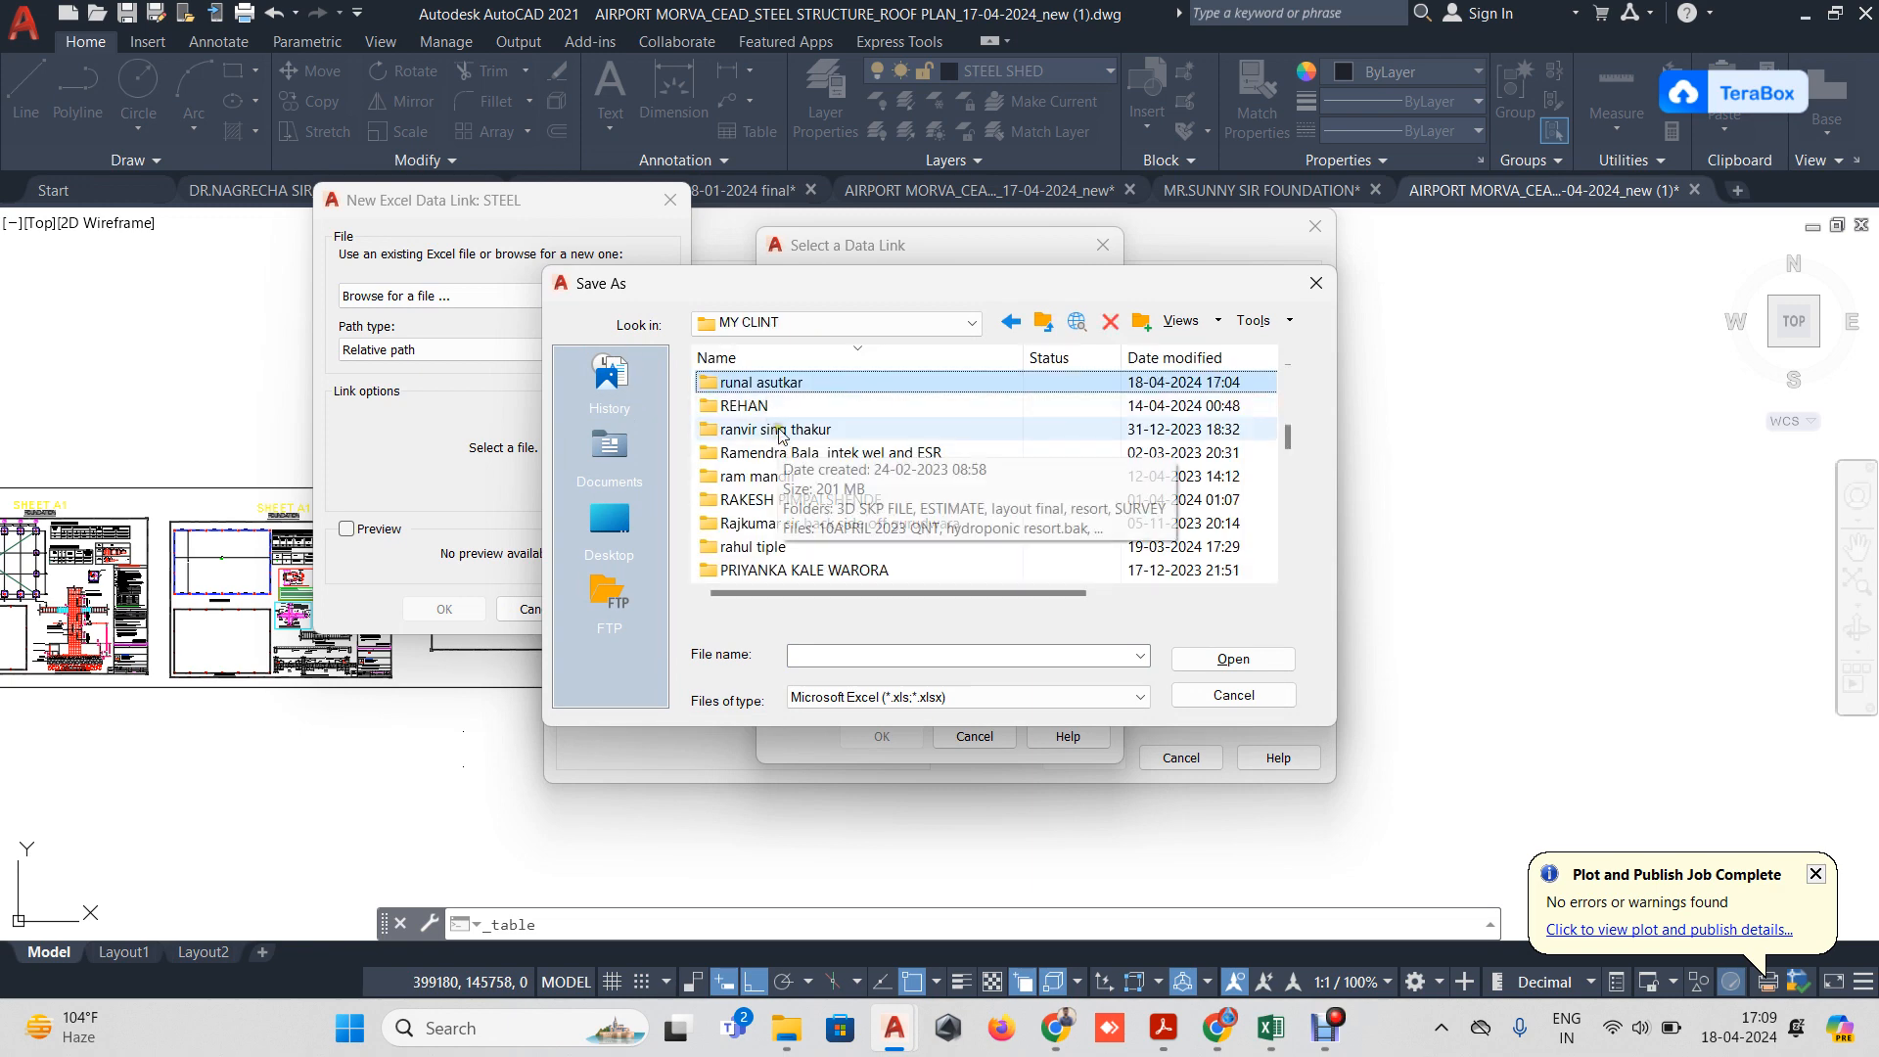
pyautogui.doubleClick(778, 381)
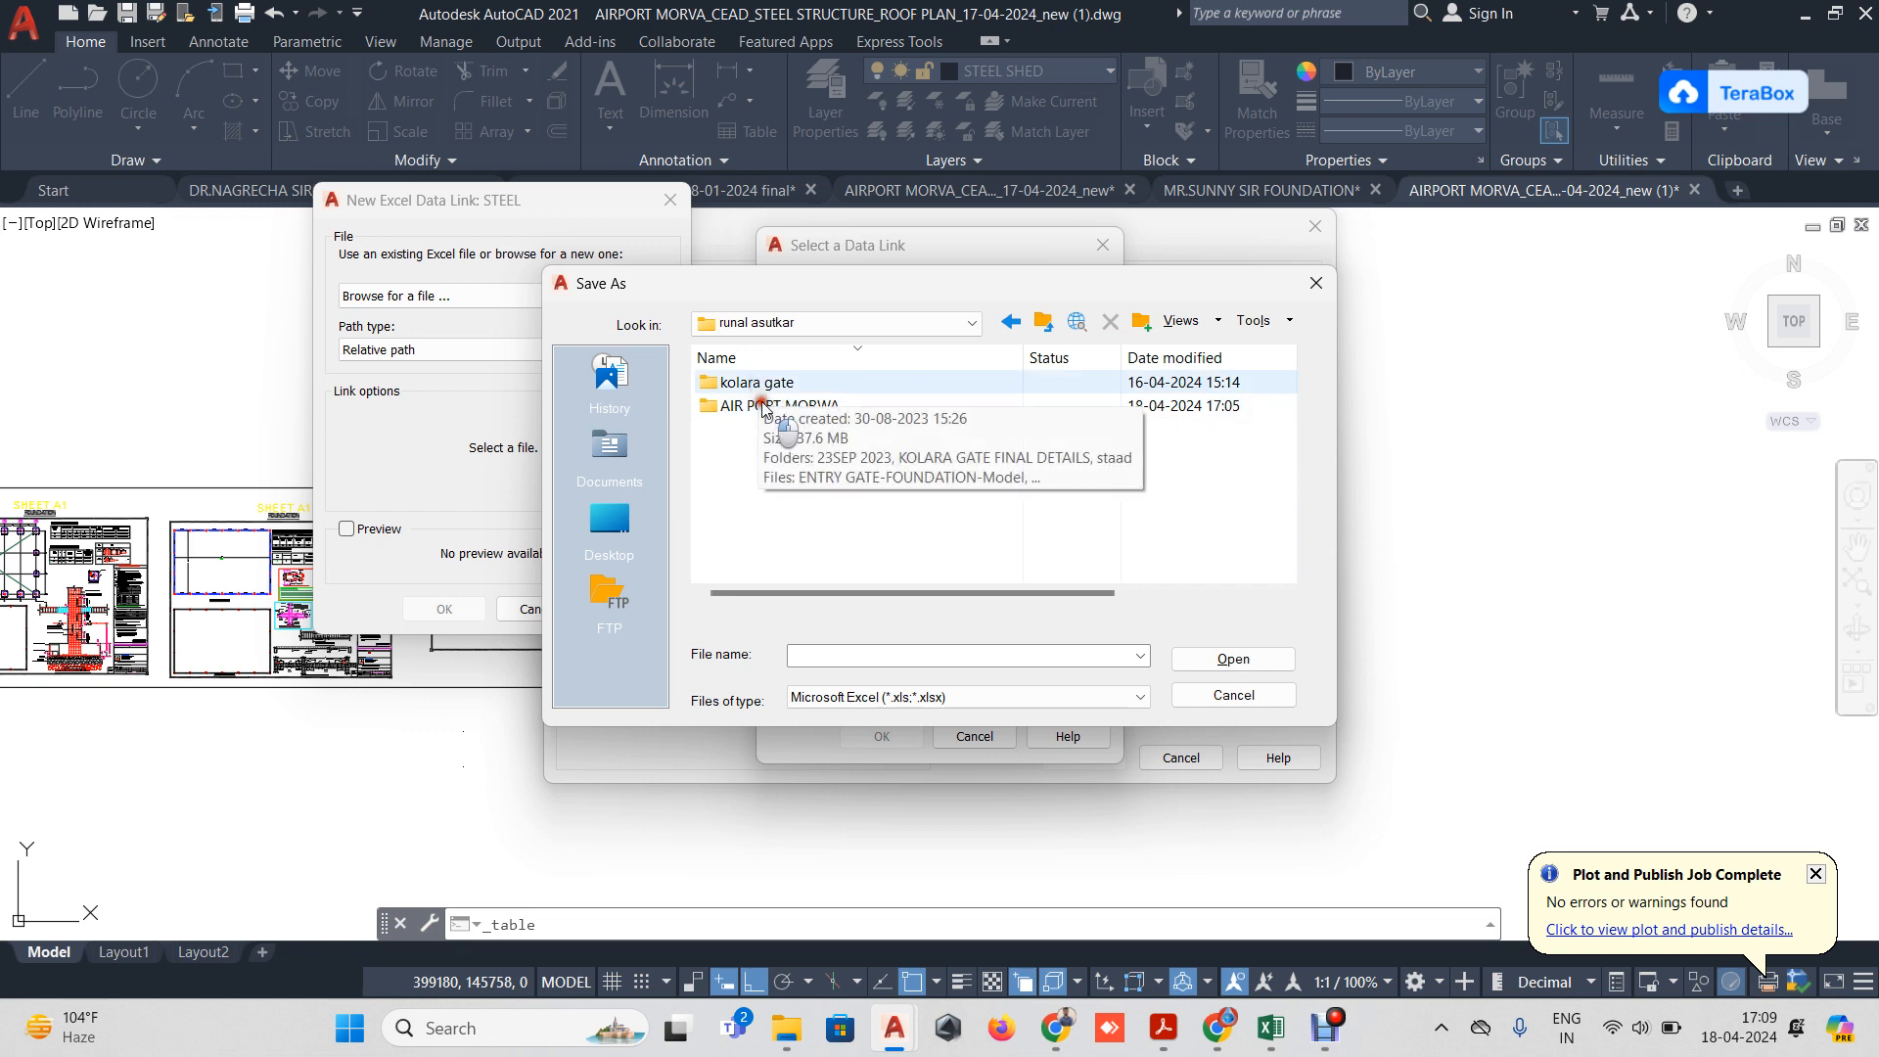
pyautogui.doubleClick(763, 405)
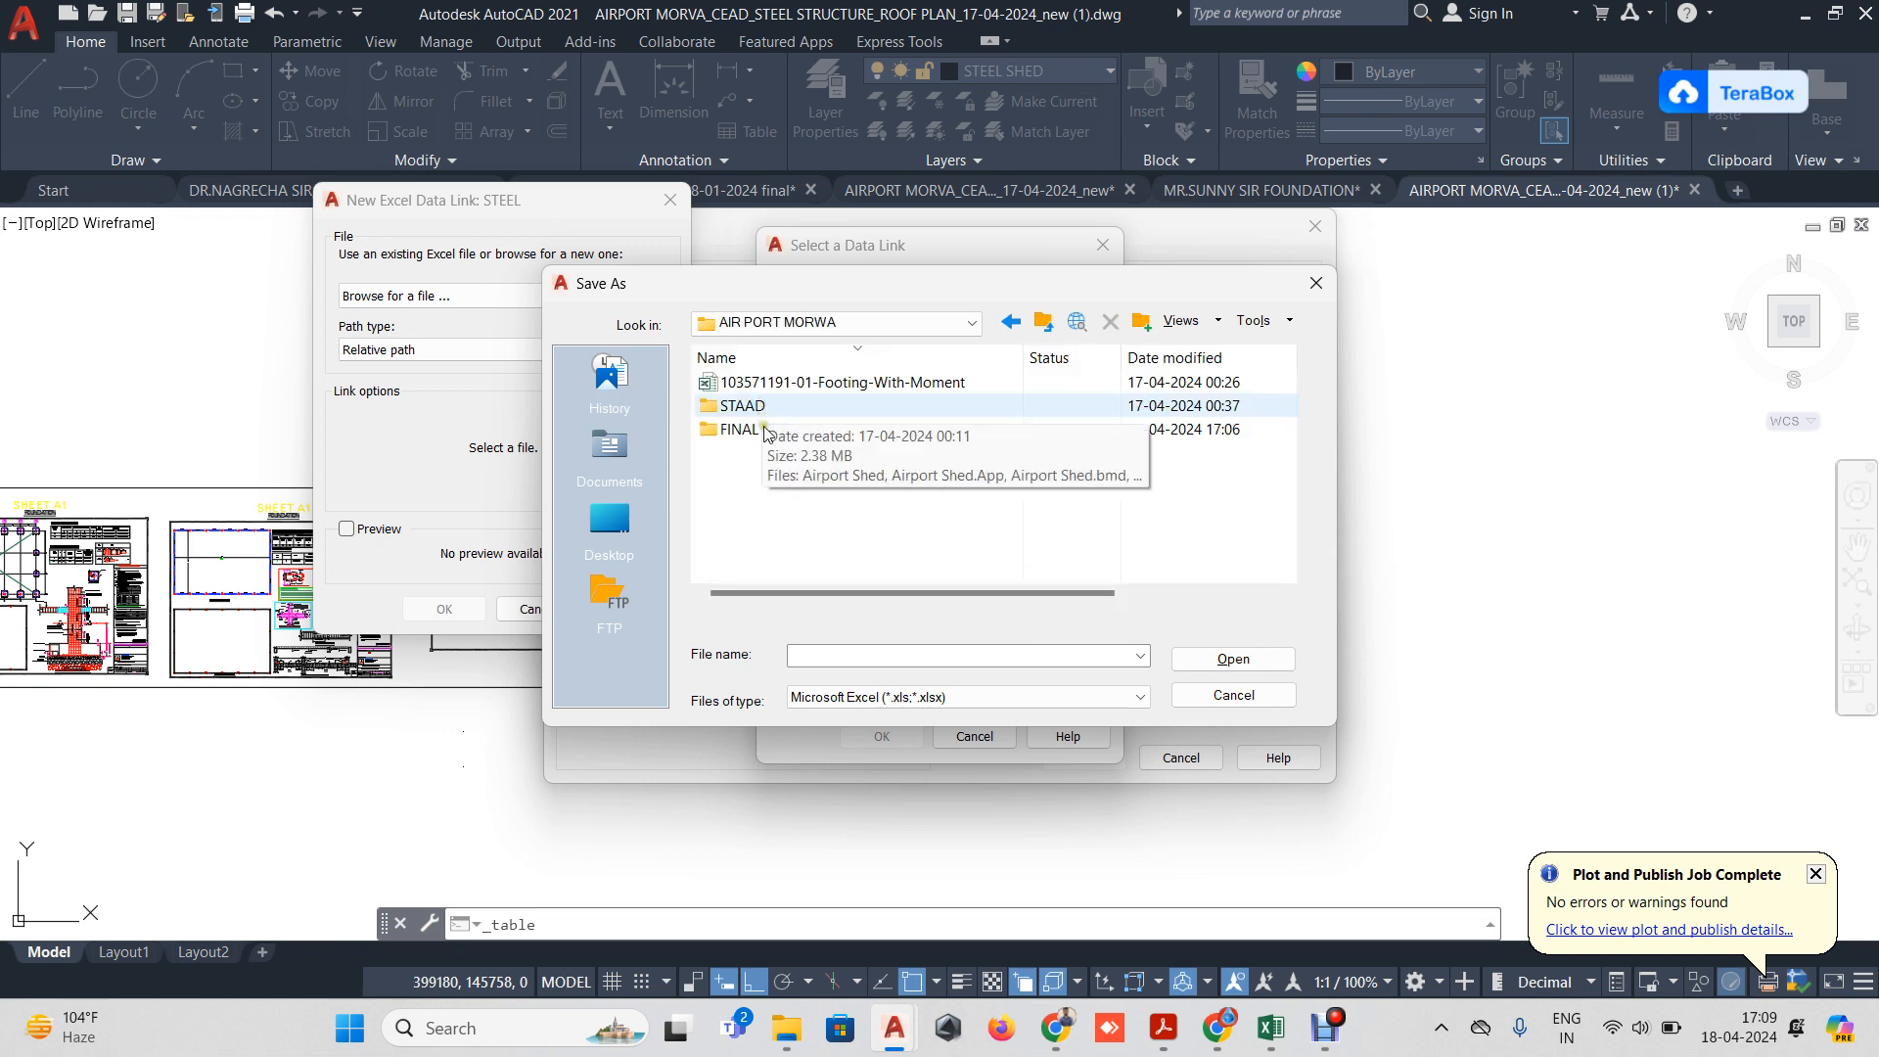
pyautogui.click(760, 428)
pyautogui.click(754, 428)
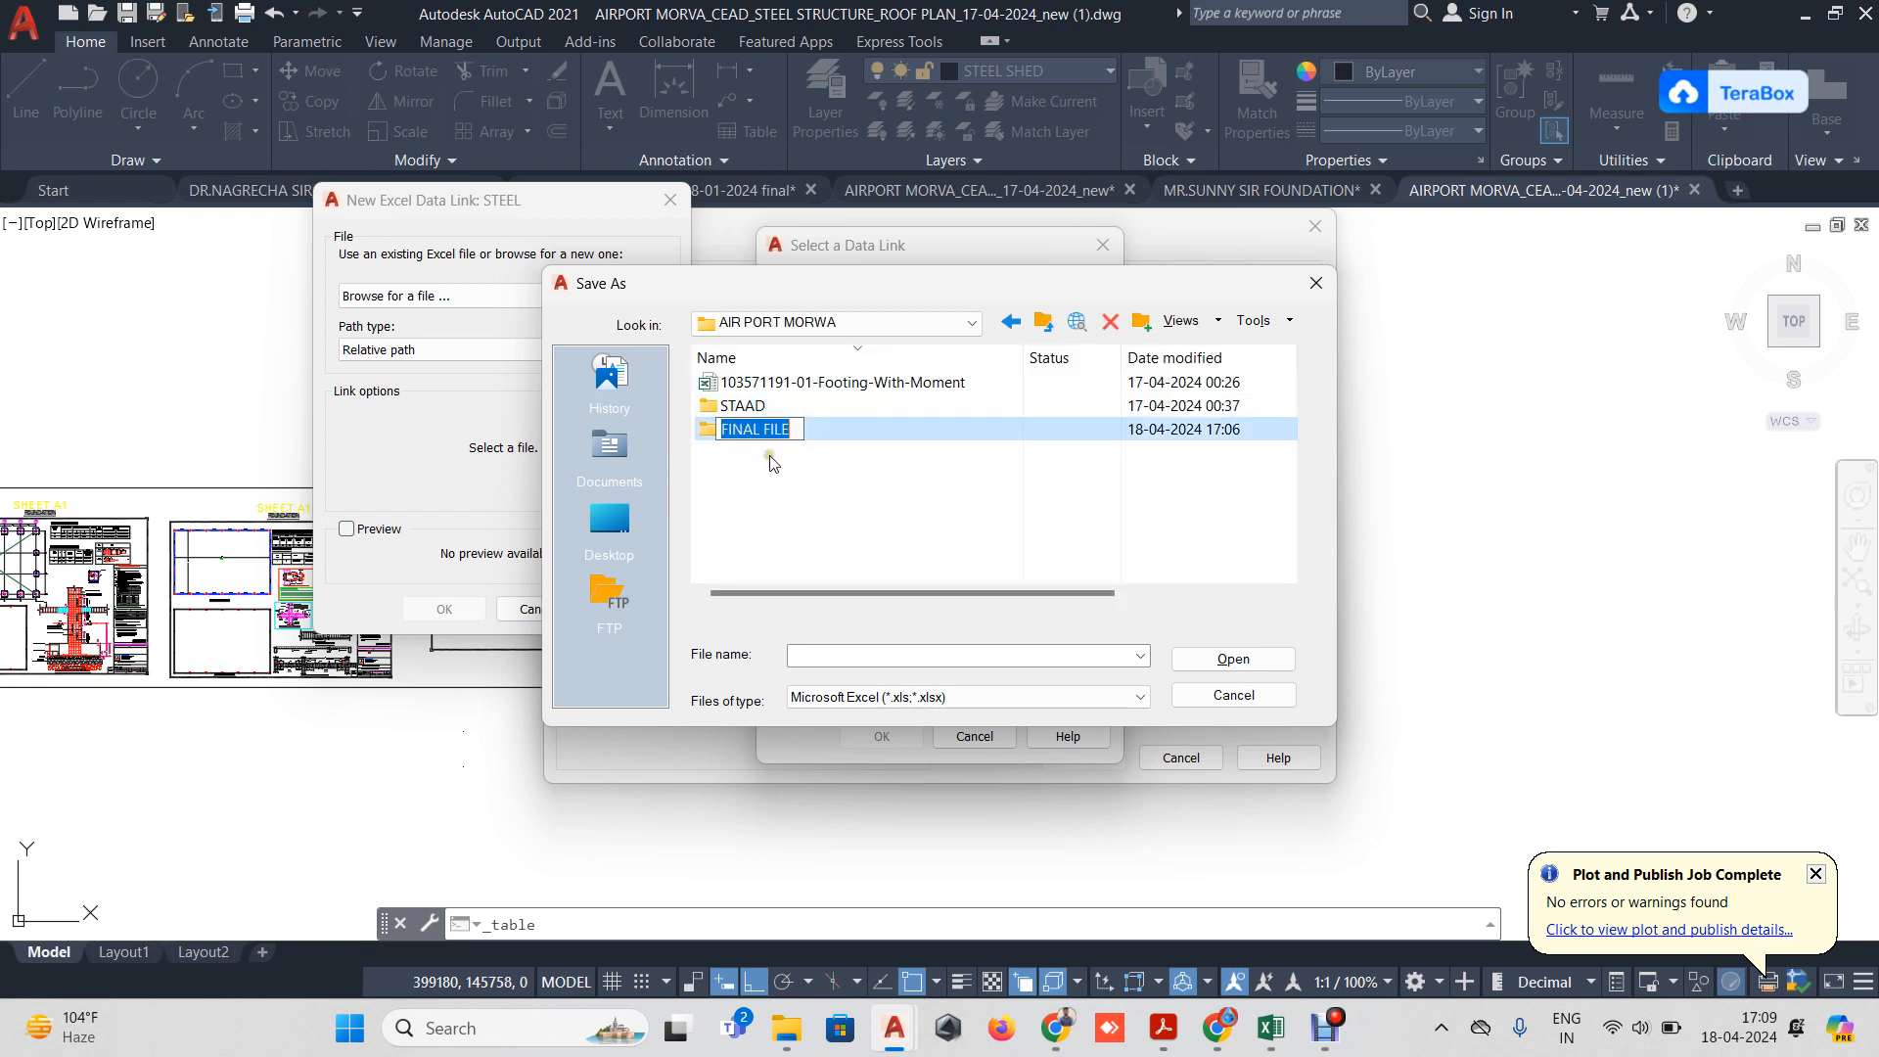
pyautogui.doubleClick(766, 428)
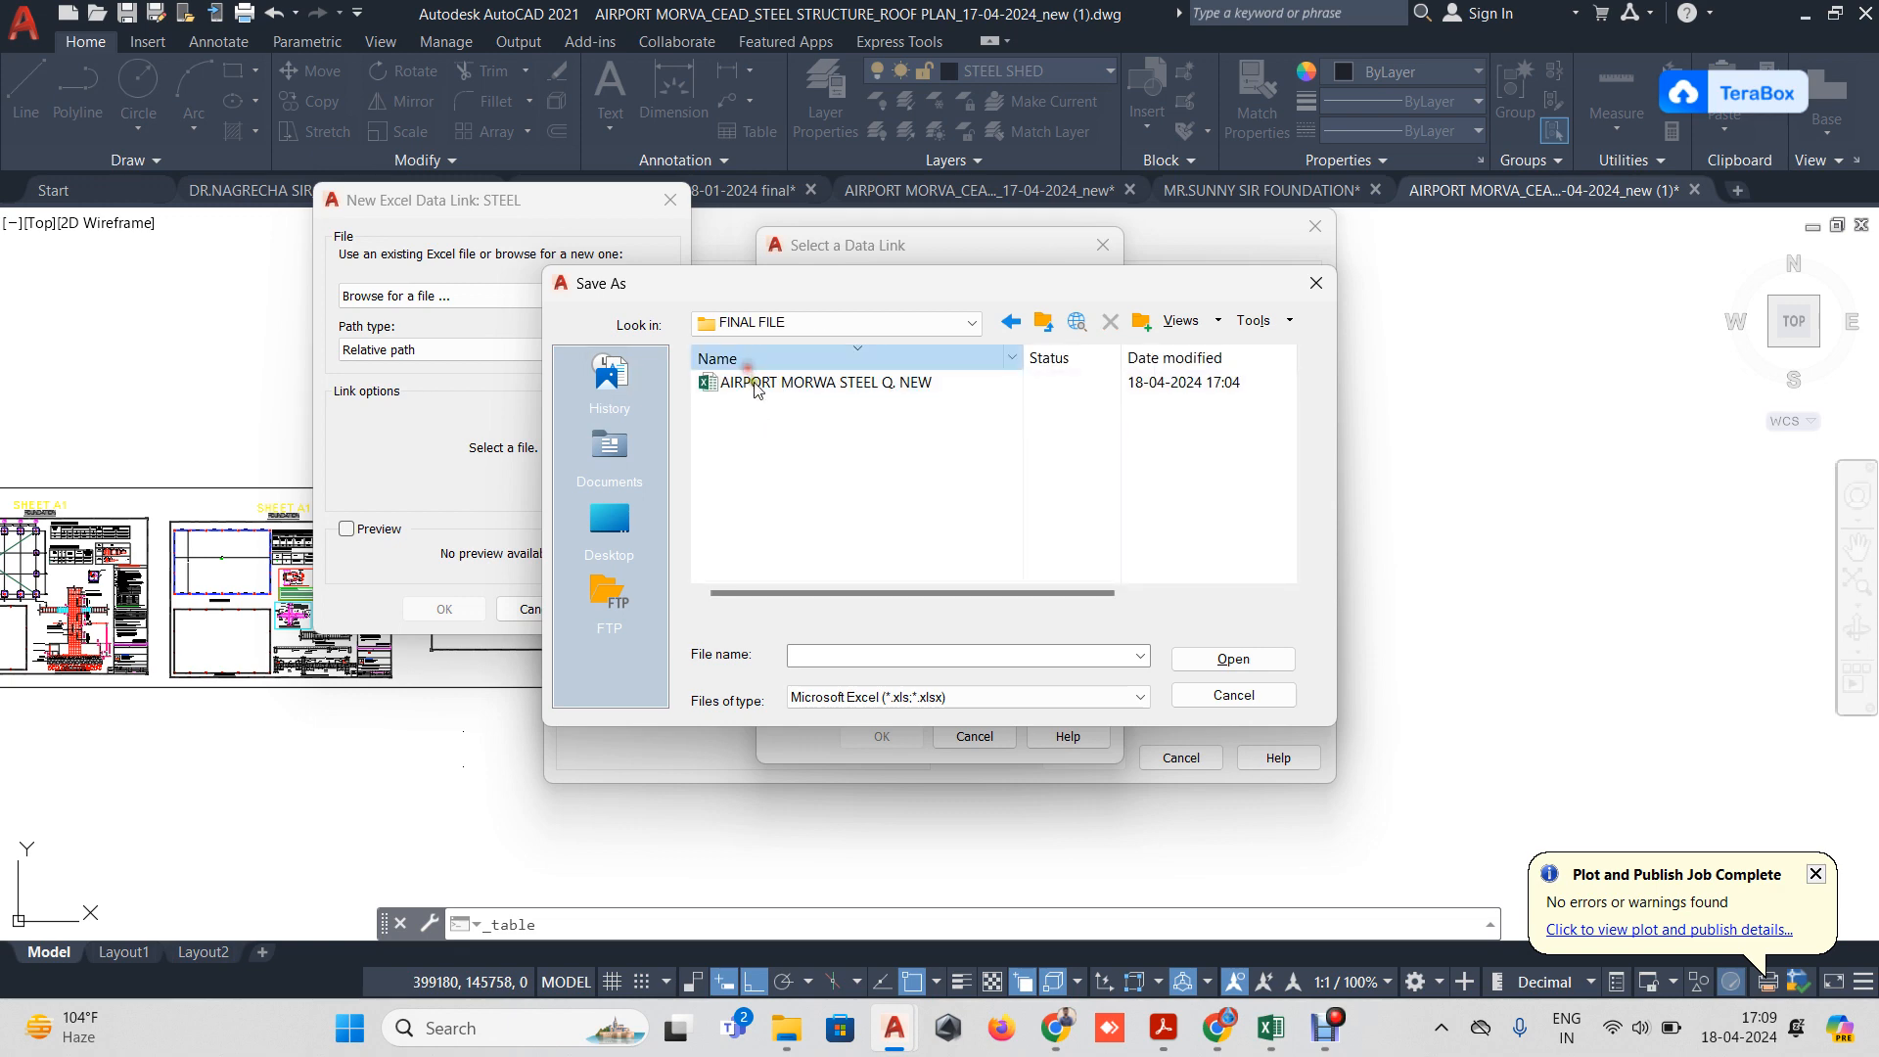
# Link the AIRPORT MORWA STEEL Q. NEW workbook and choose its STEEL SECTIONS MEMBER QUNATITY sheet.
pyautogui.click(783, 383)
pyautogui.click(1233, 659)
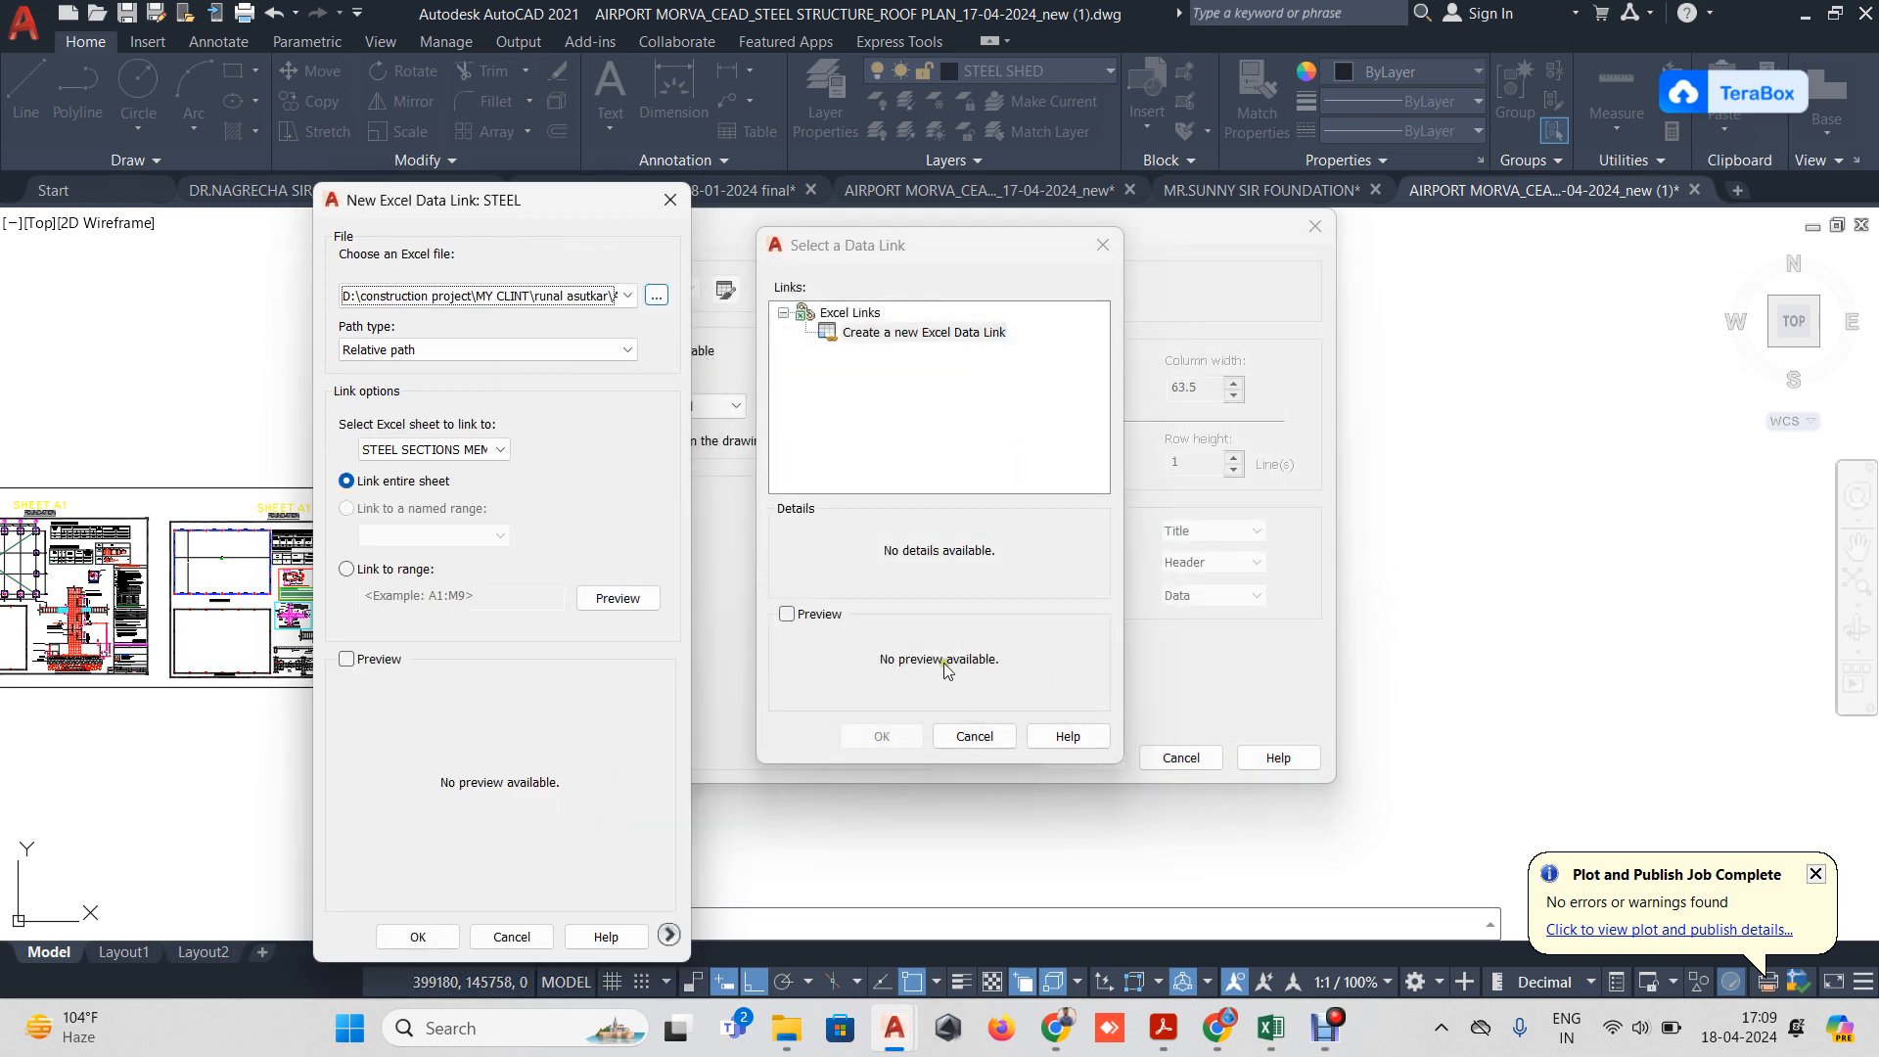
pyautogui.click(456, 450)
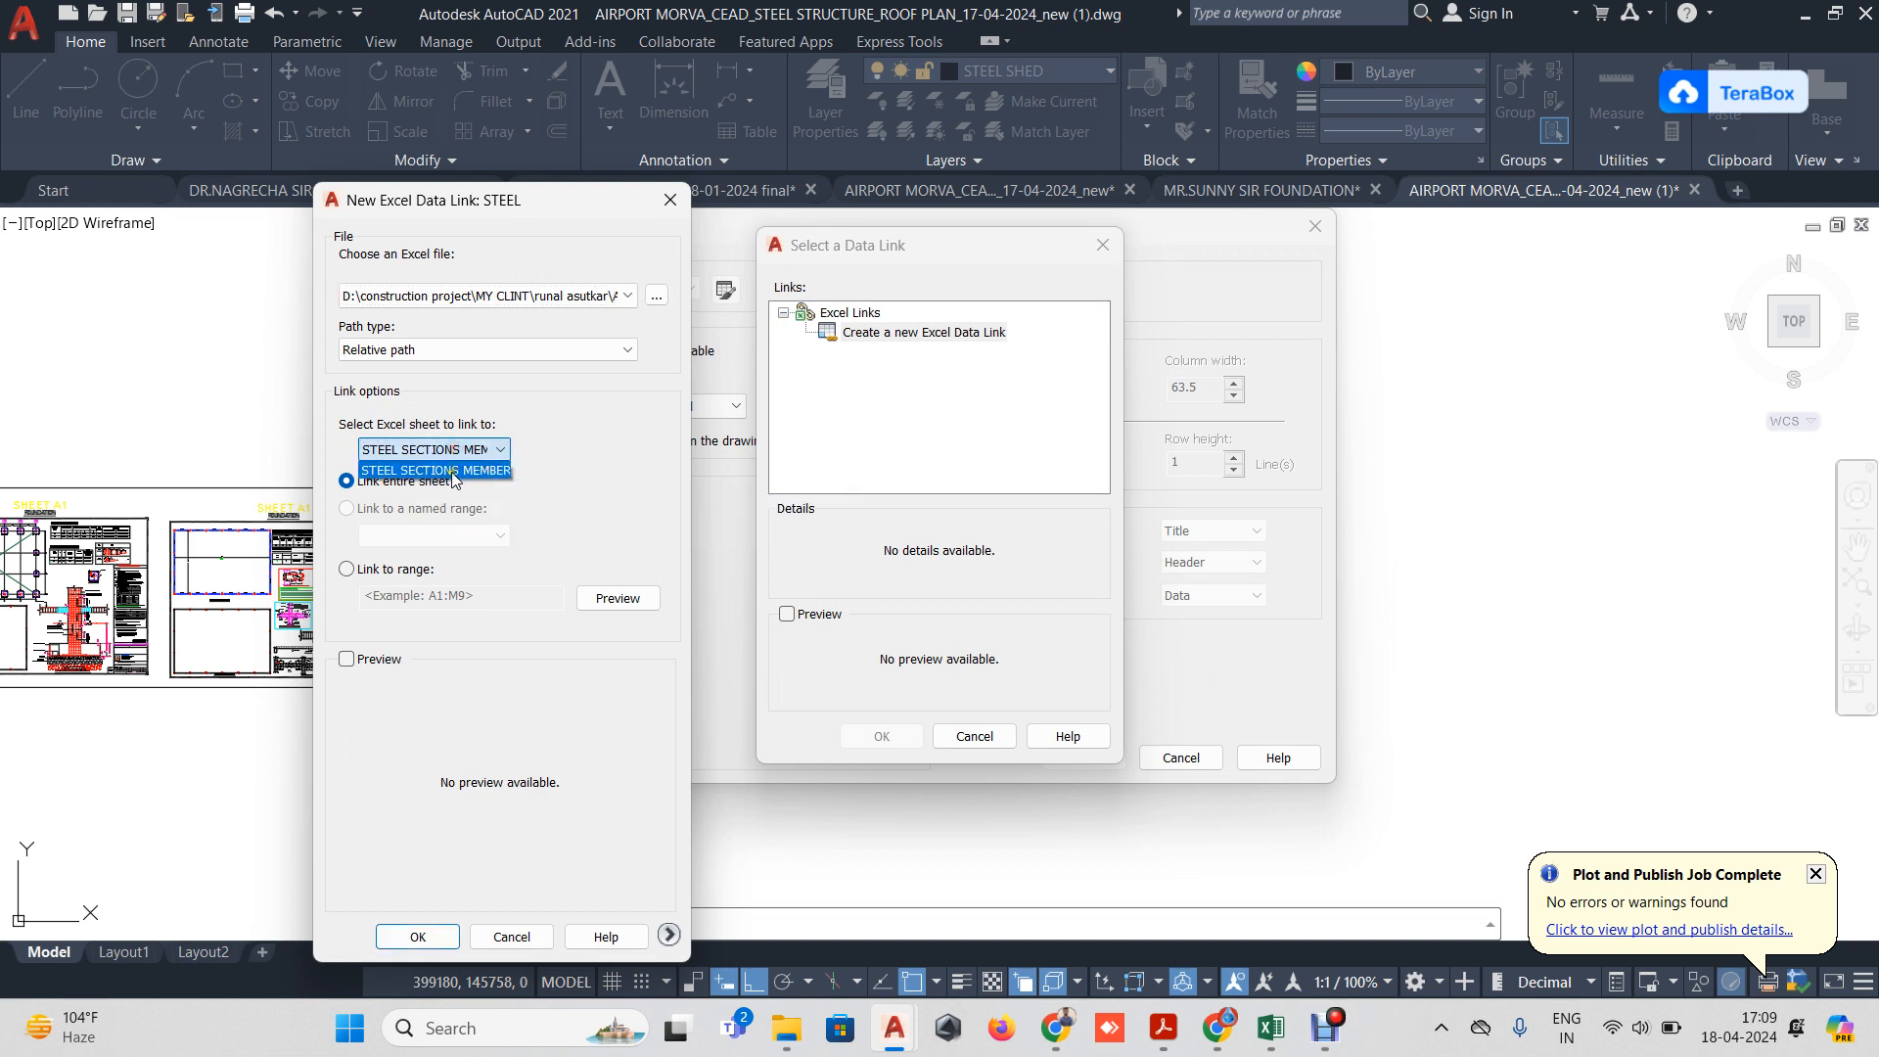
pyautogui.click(440, 469)
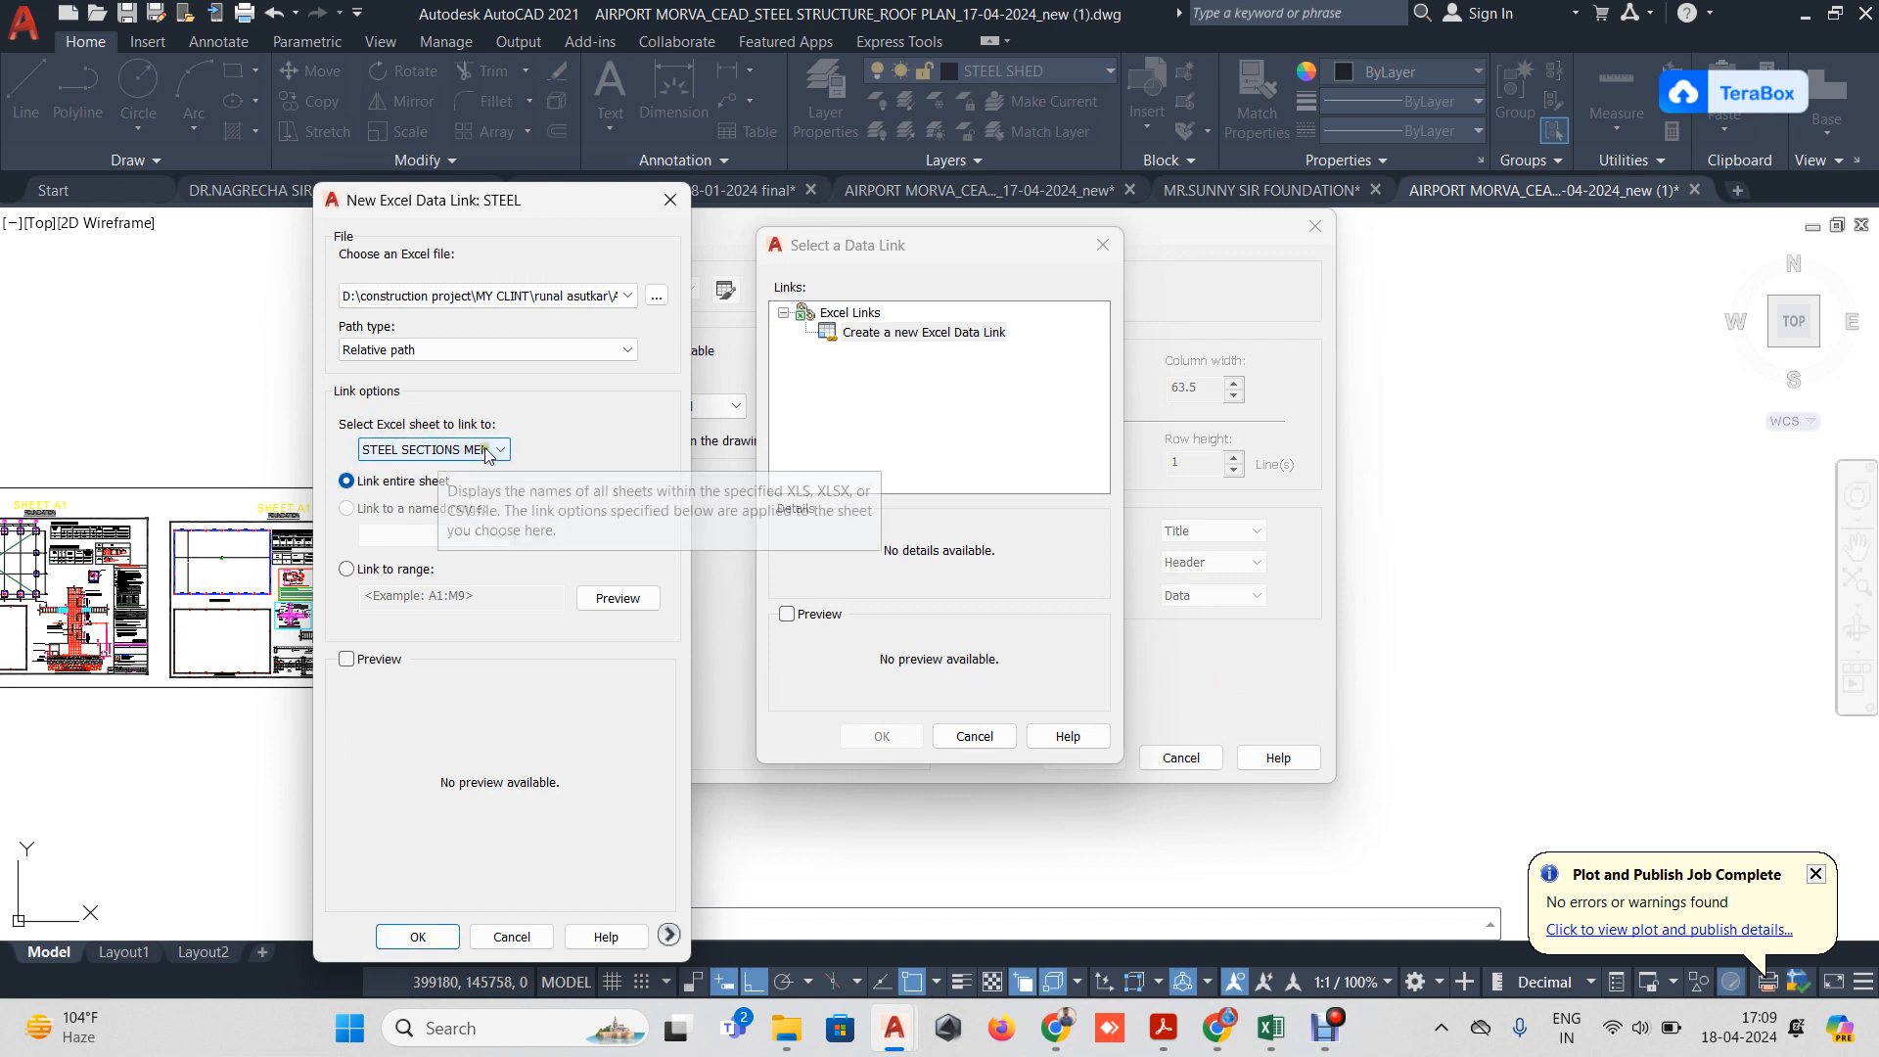
# Set the data link's path type to Full path and link the entire STEEL SECTIONS MEMBER QUNATITY sheet.
pyautogui.click(407, 349)
pyautogui.click(401, 385)
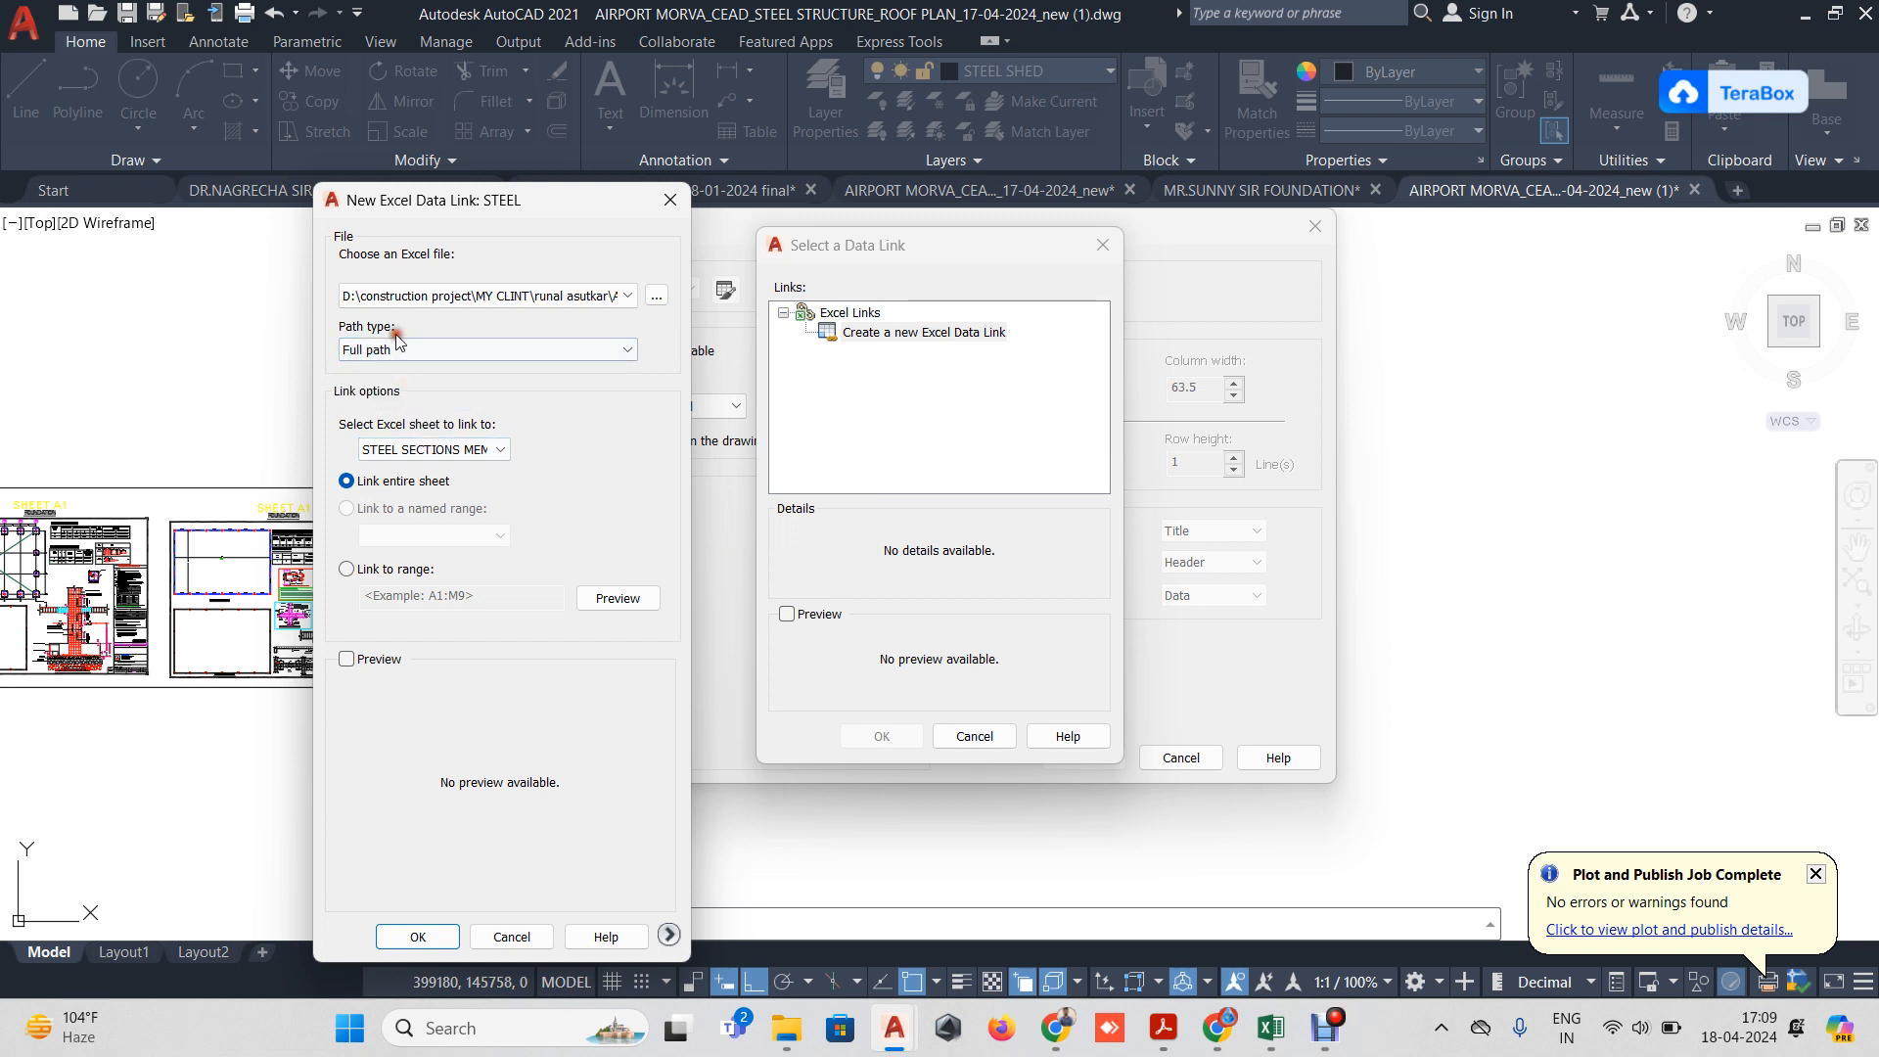
pyautogui.click(394, 352)
pyautogui.click(391, 385)
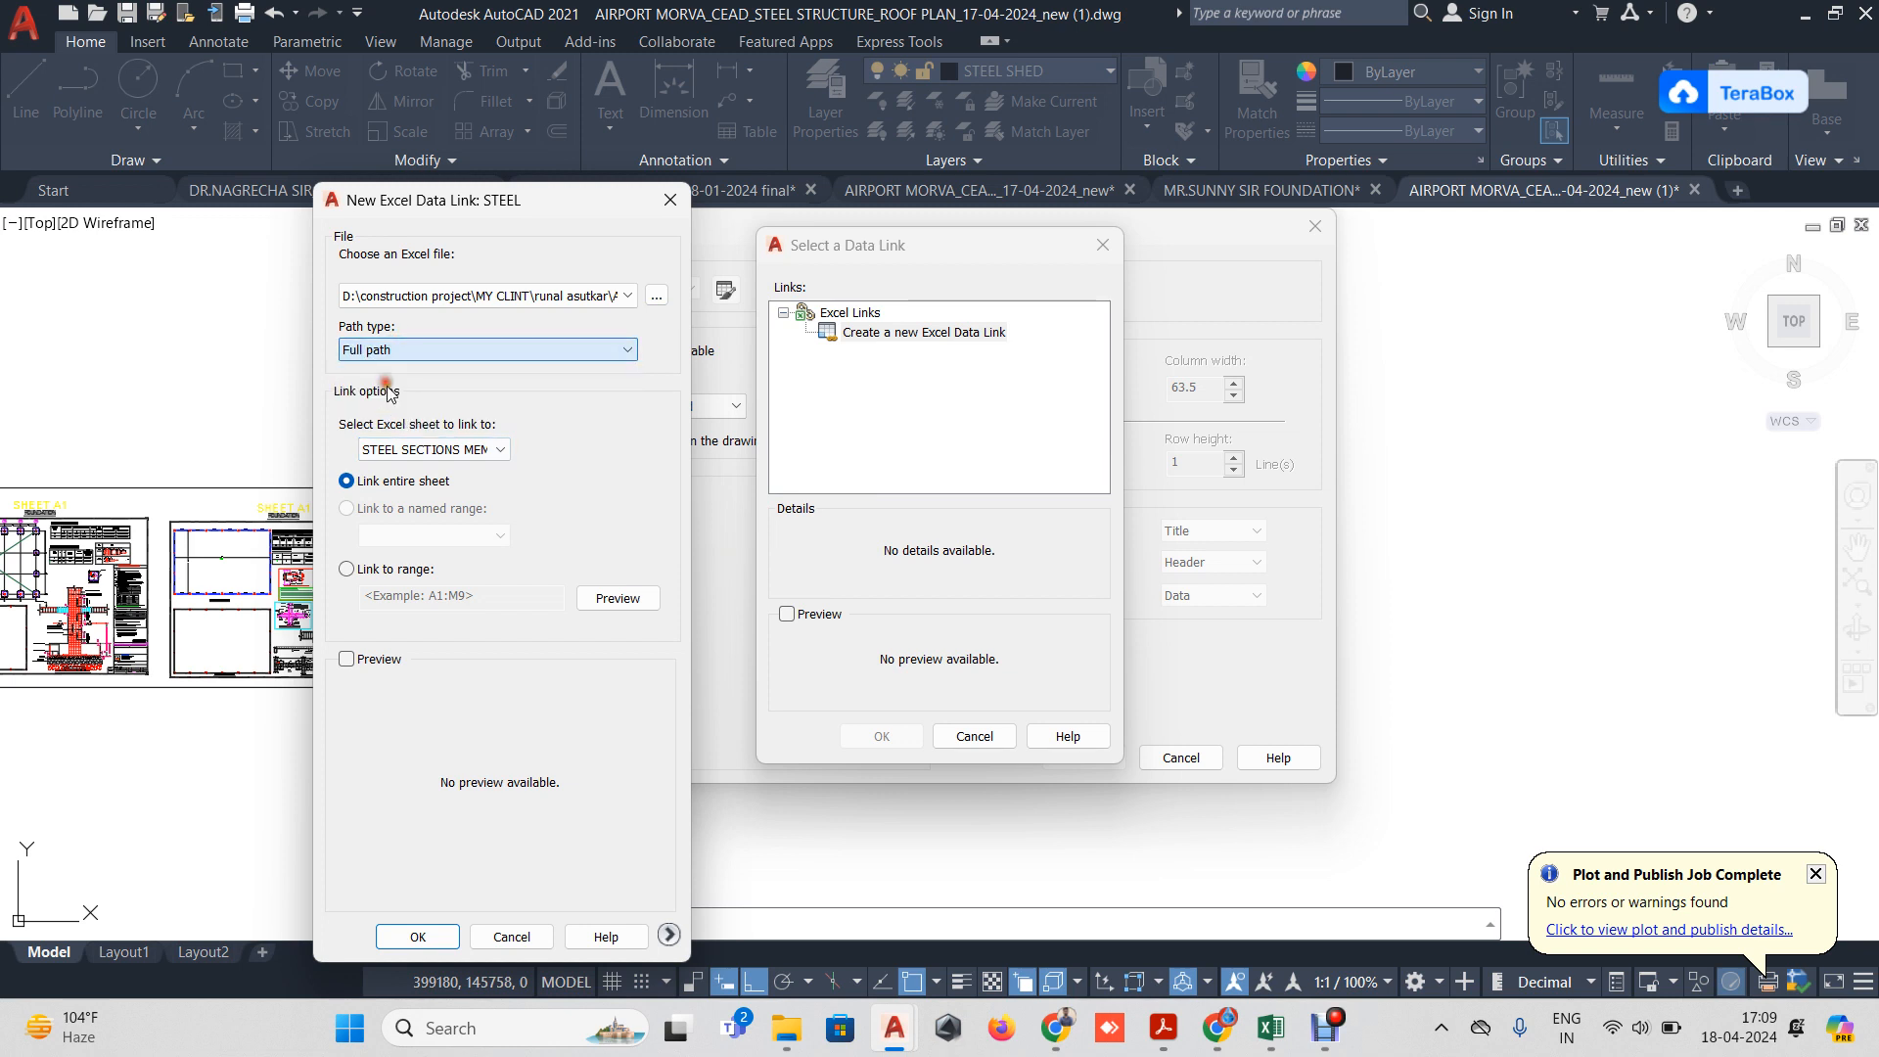
pyautogui.click(348, 572)
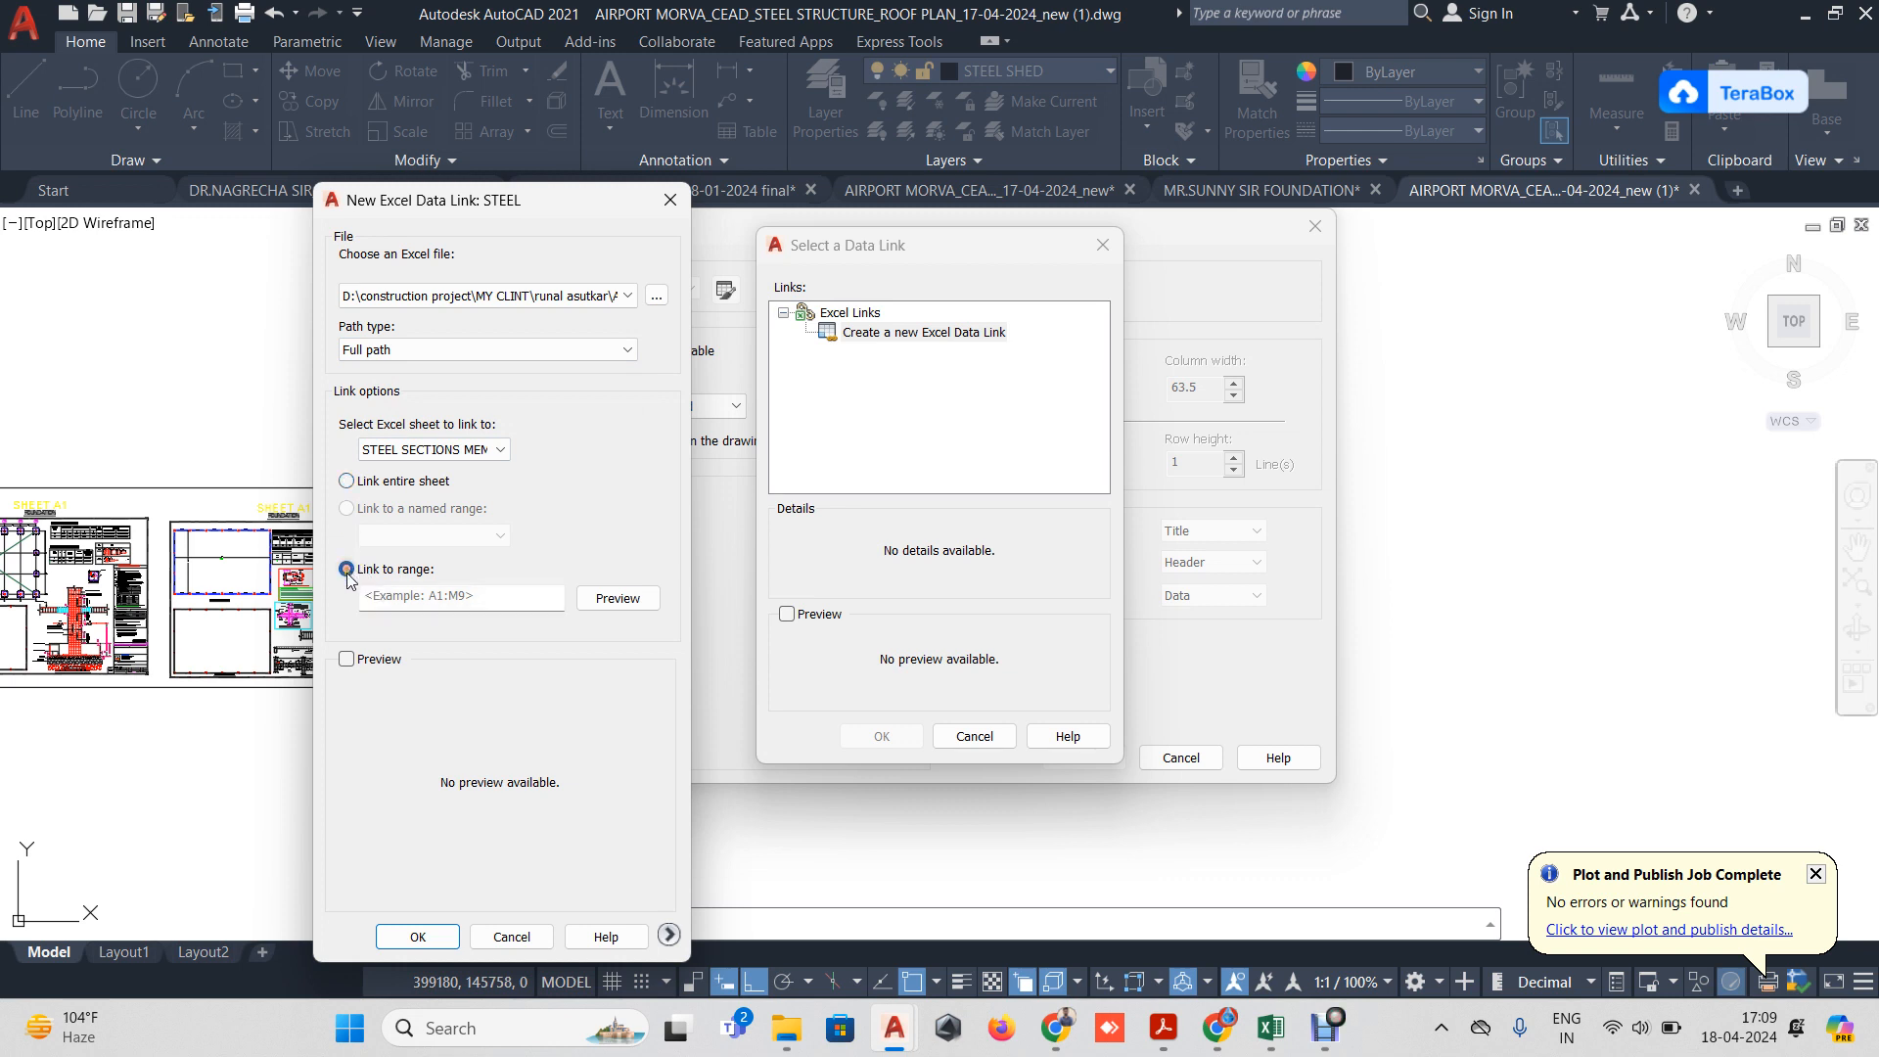
pyautogui.click(347, 482)
pyautogui.click(448, 452)
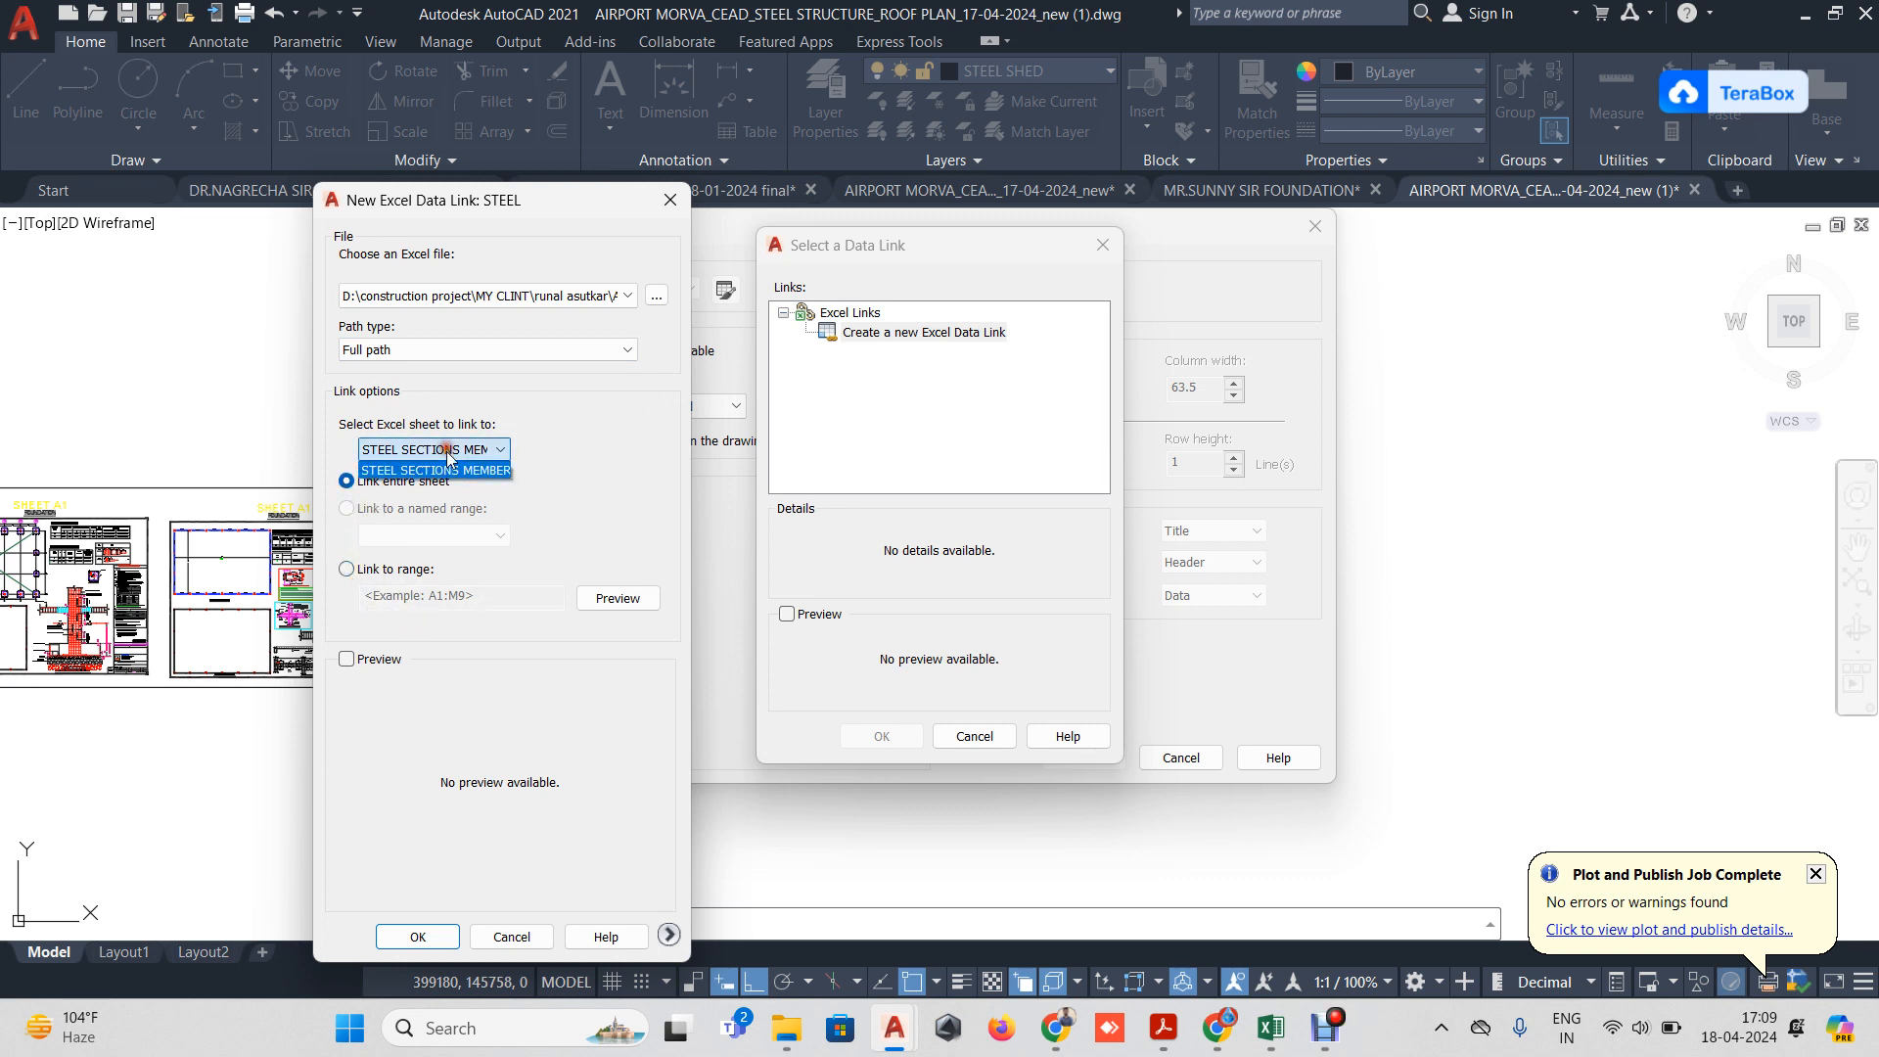
pyautogui.click(466, 470)
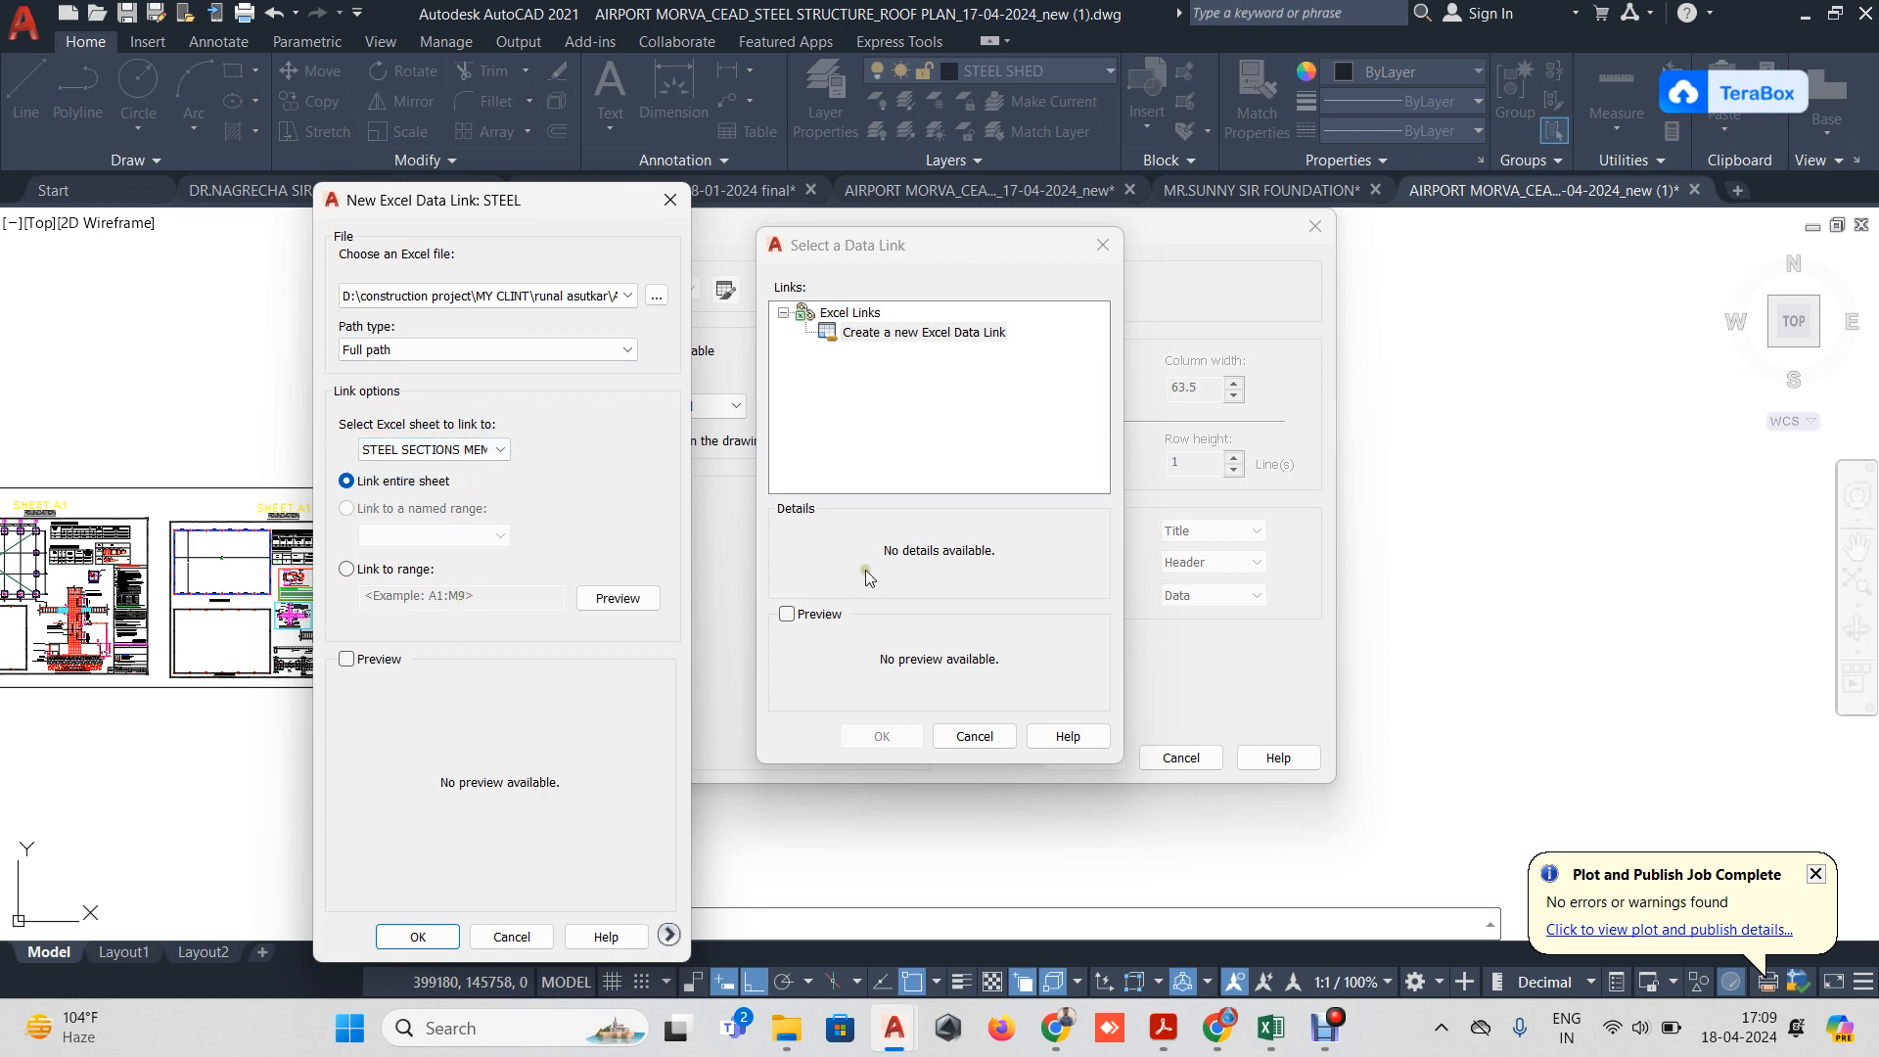
# Confirm the STEEL data link and insert its table in the empty space beside the SHEET A2 layouts.
pyautogui.click(345, 659)
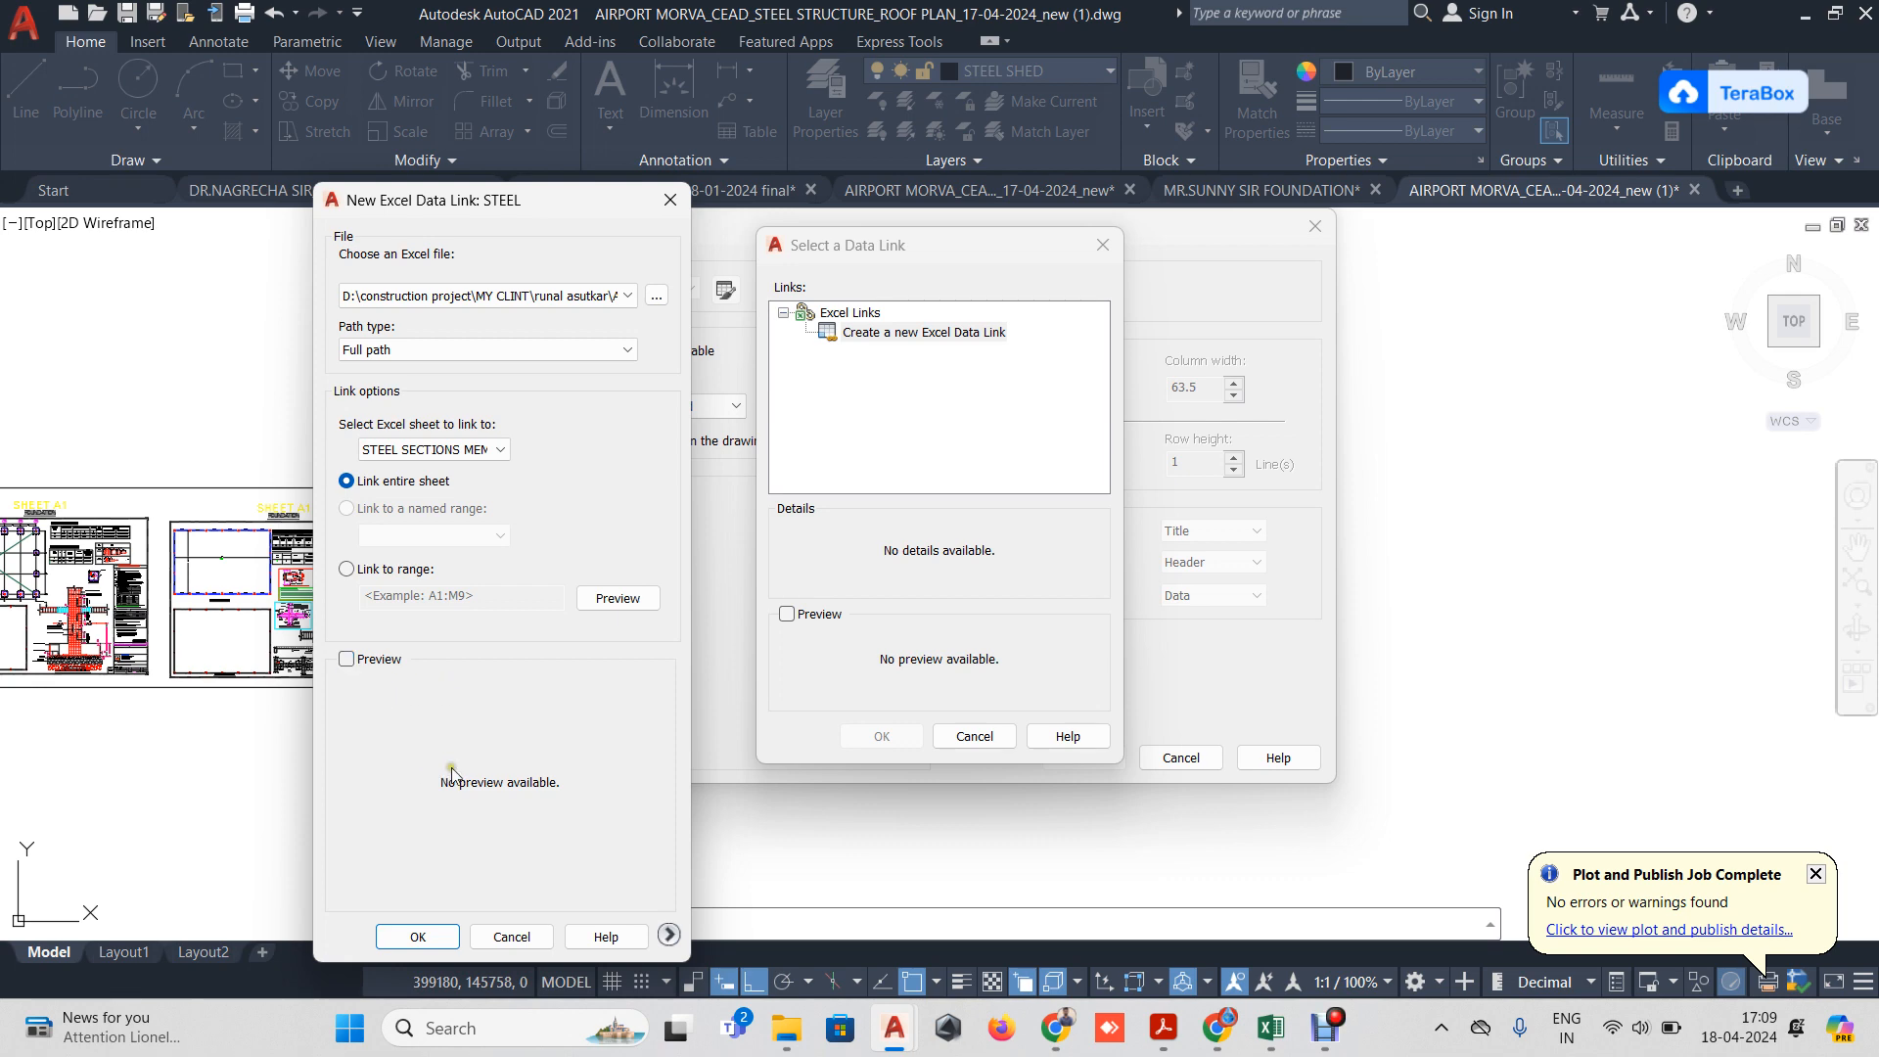
pyautogui.click(418, 936)
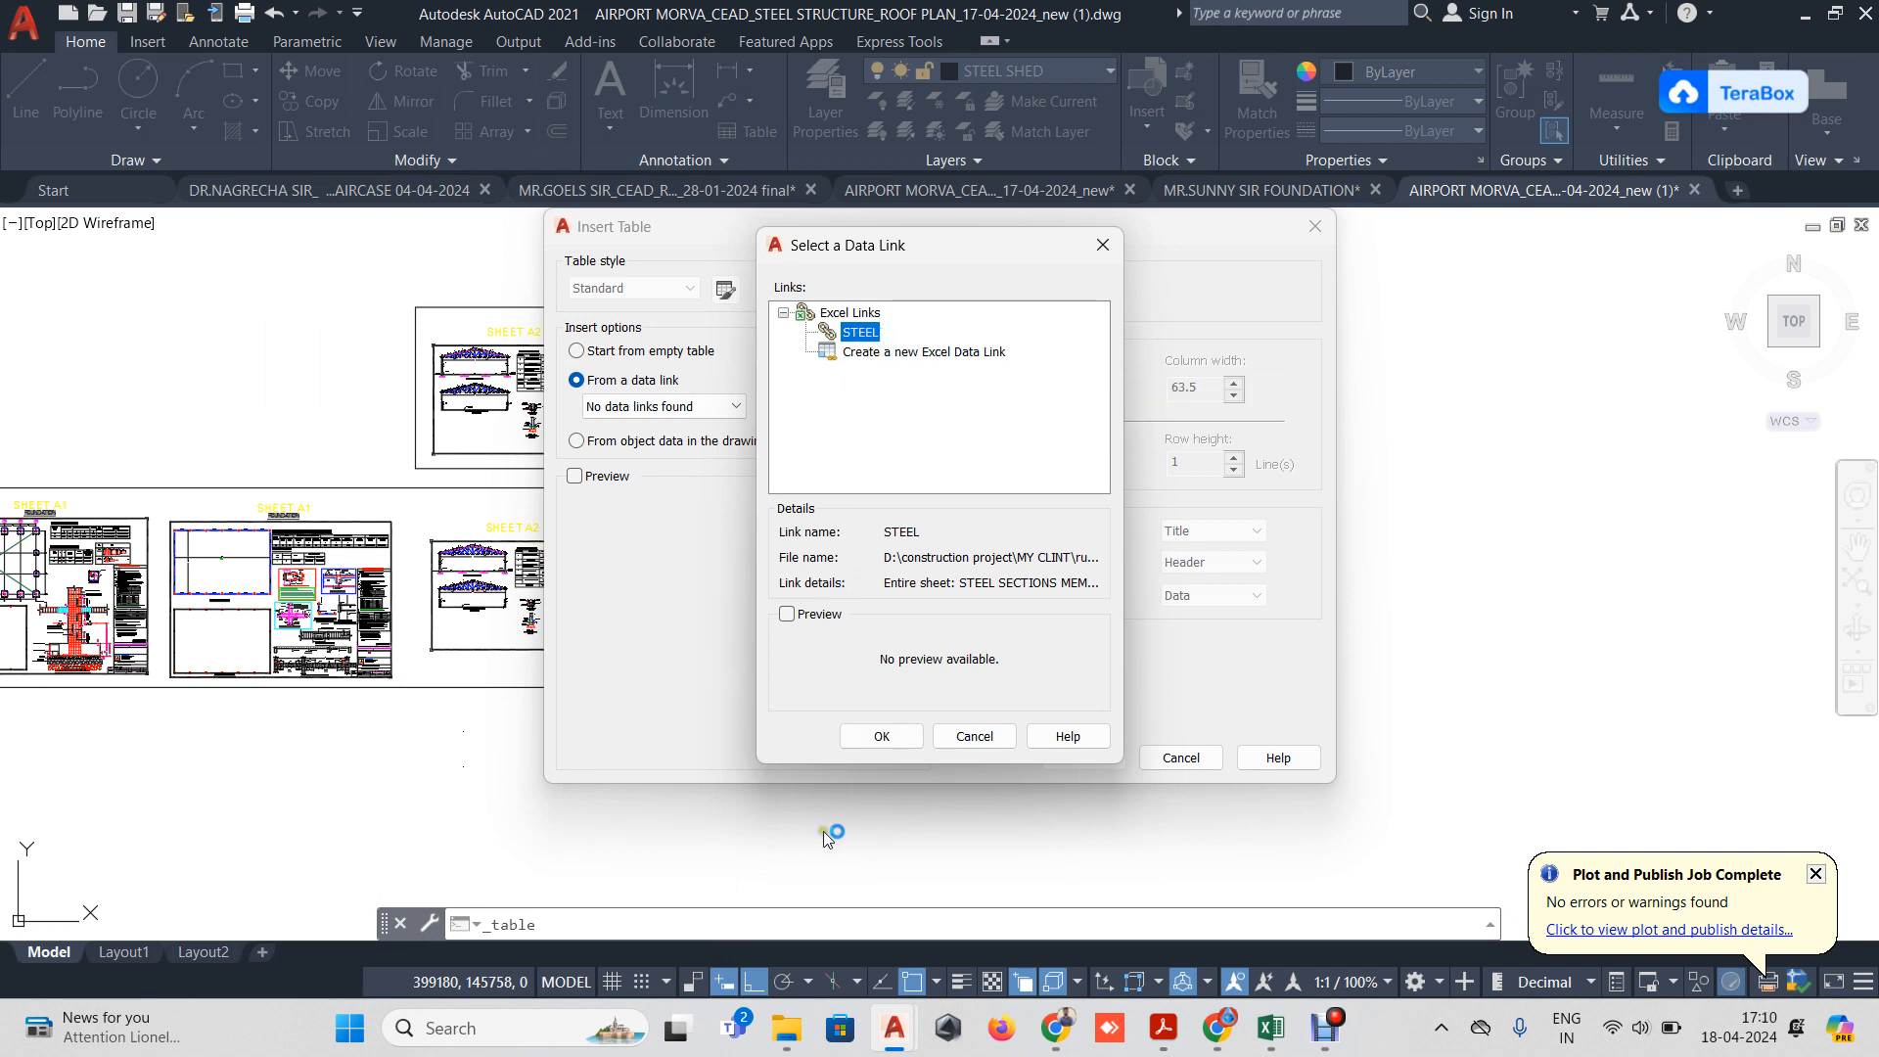
pyautogui.click(879, 736)
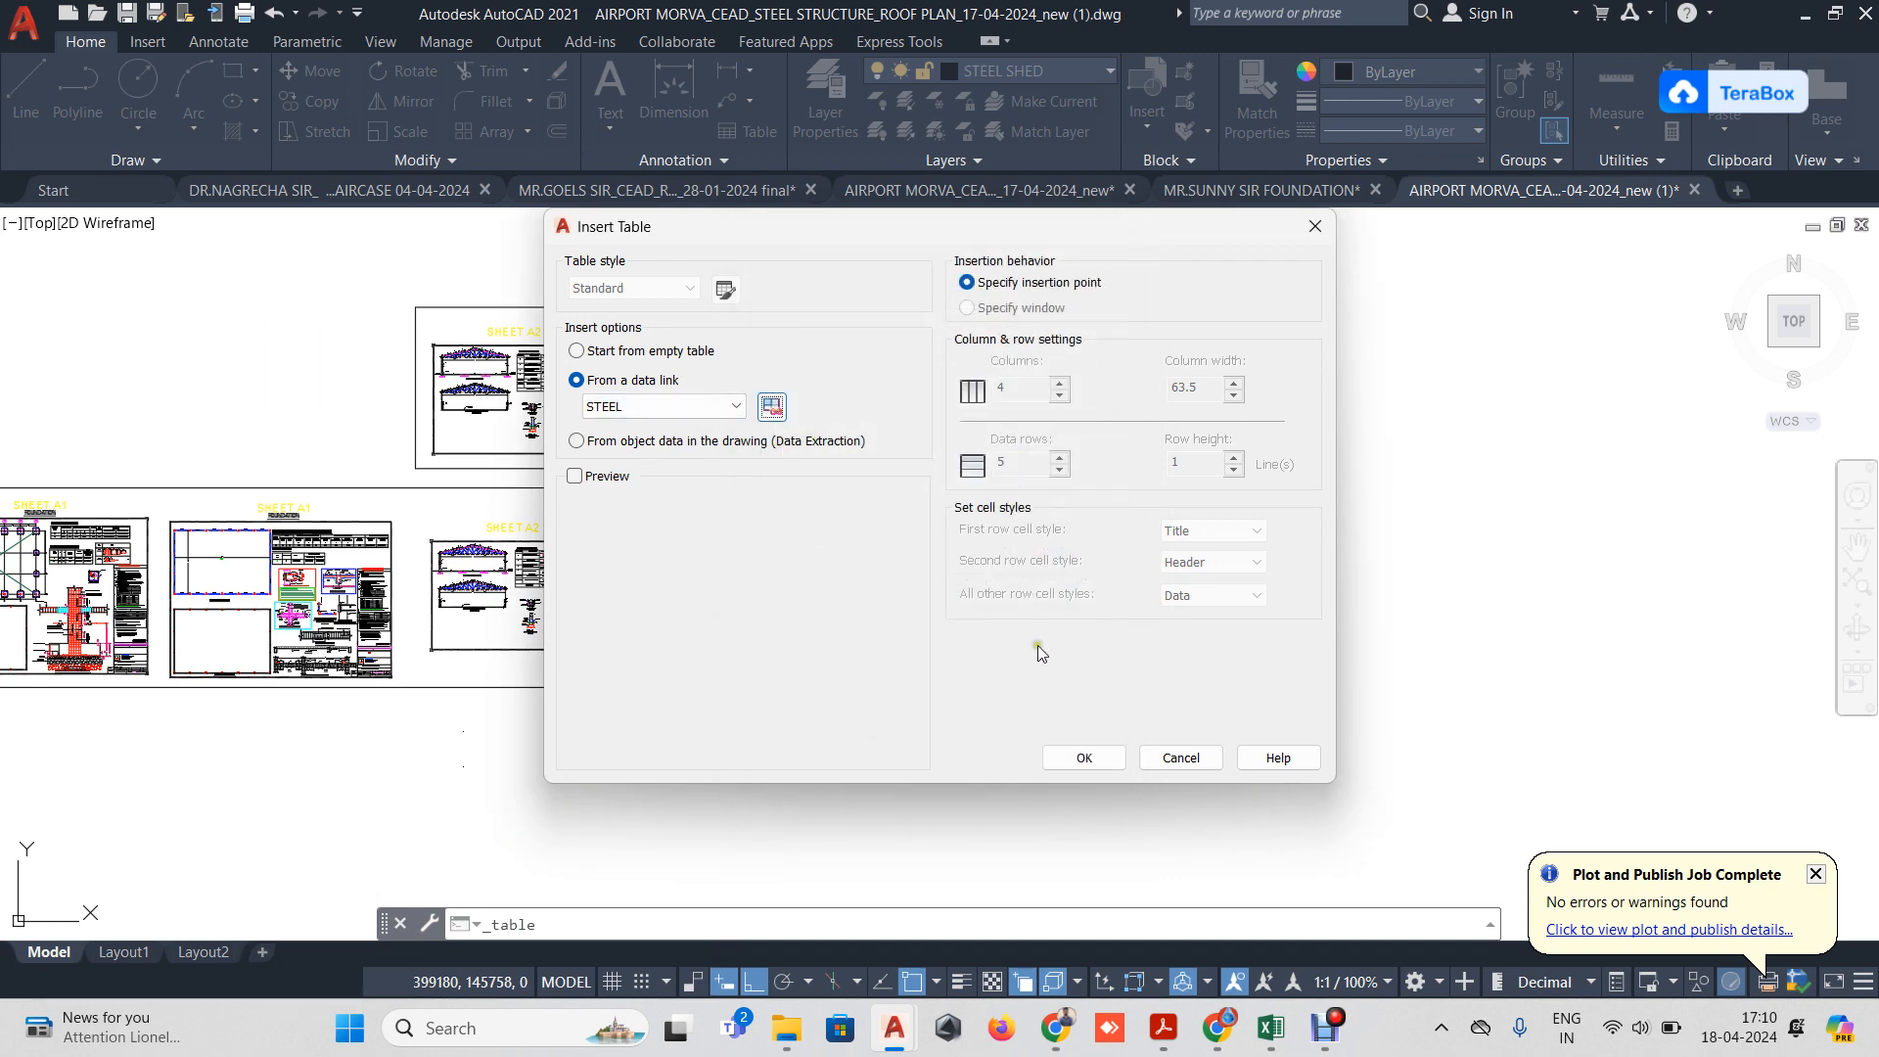
pyautogui.click(1083, 757)
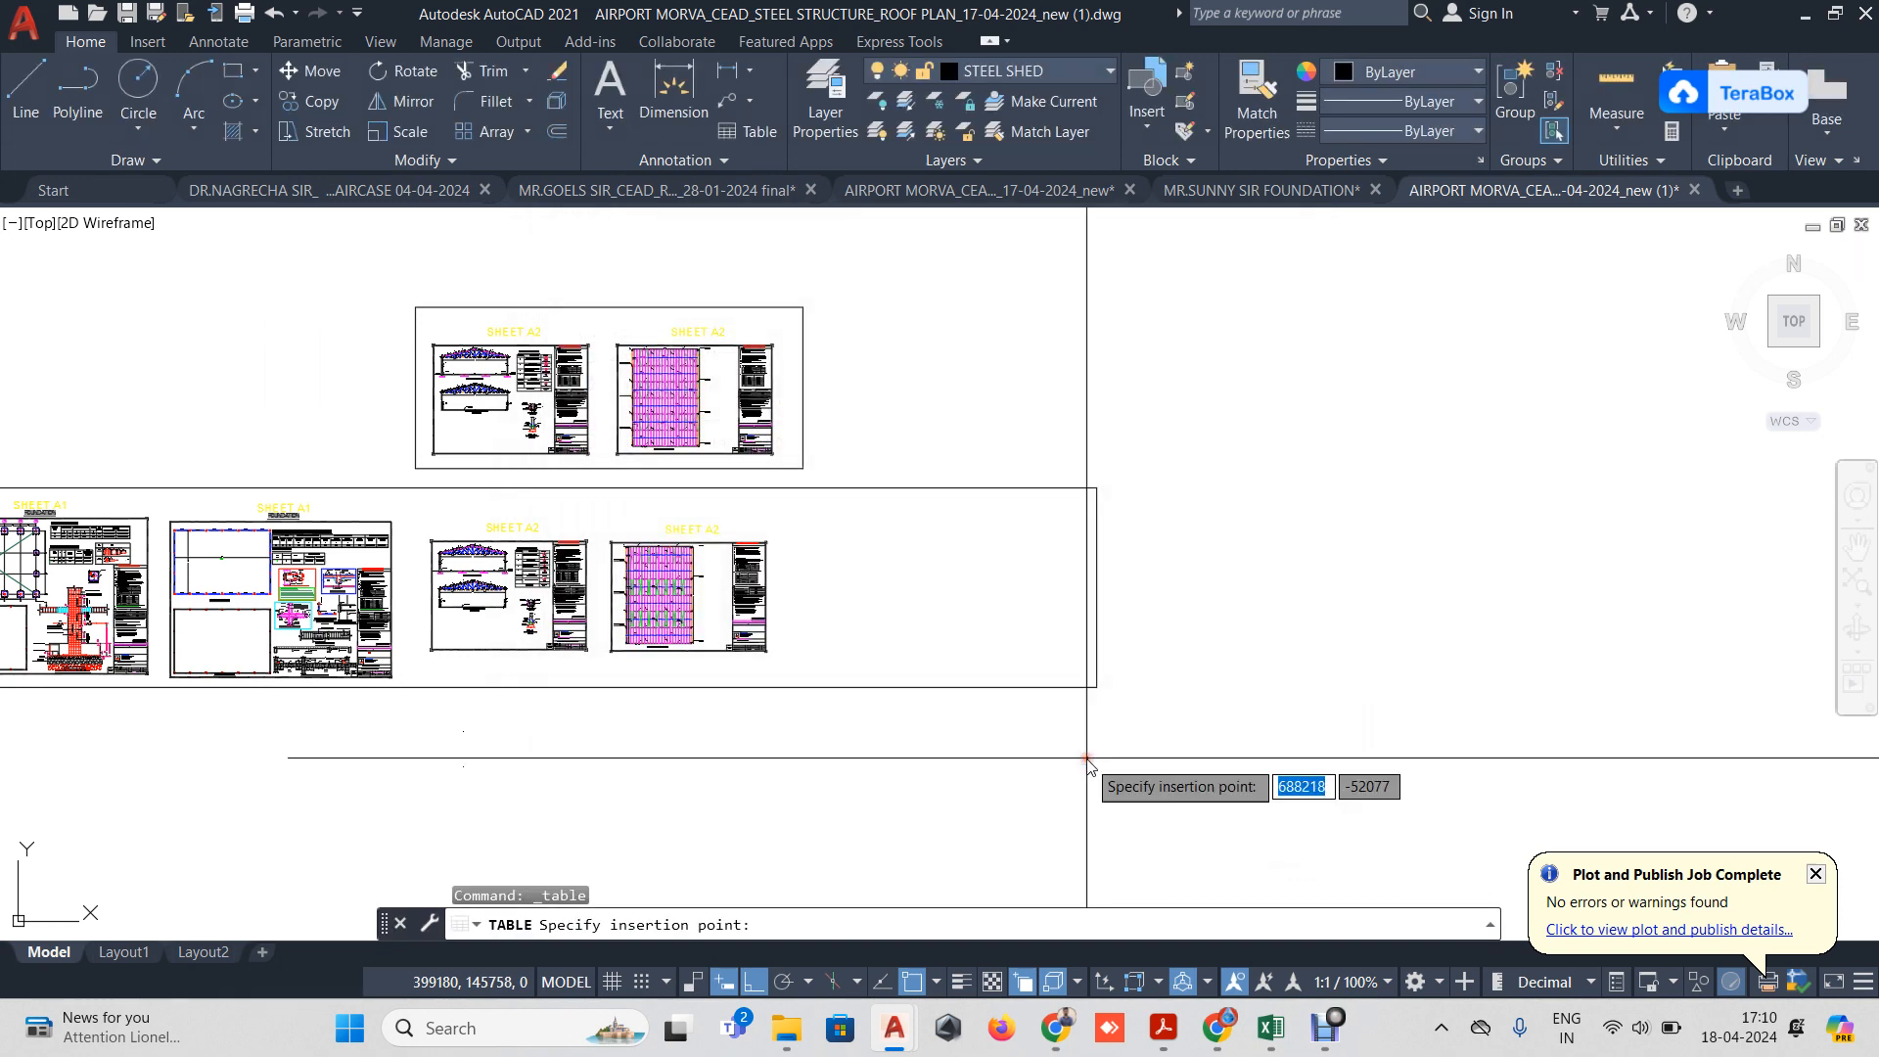
pyautogui.click(865, 551)
# Examine the inserted steel quantity table, from the member size rows to the total weight section.
pyautogui.scroll(6, 867, 558)
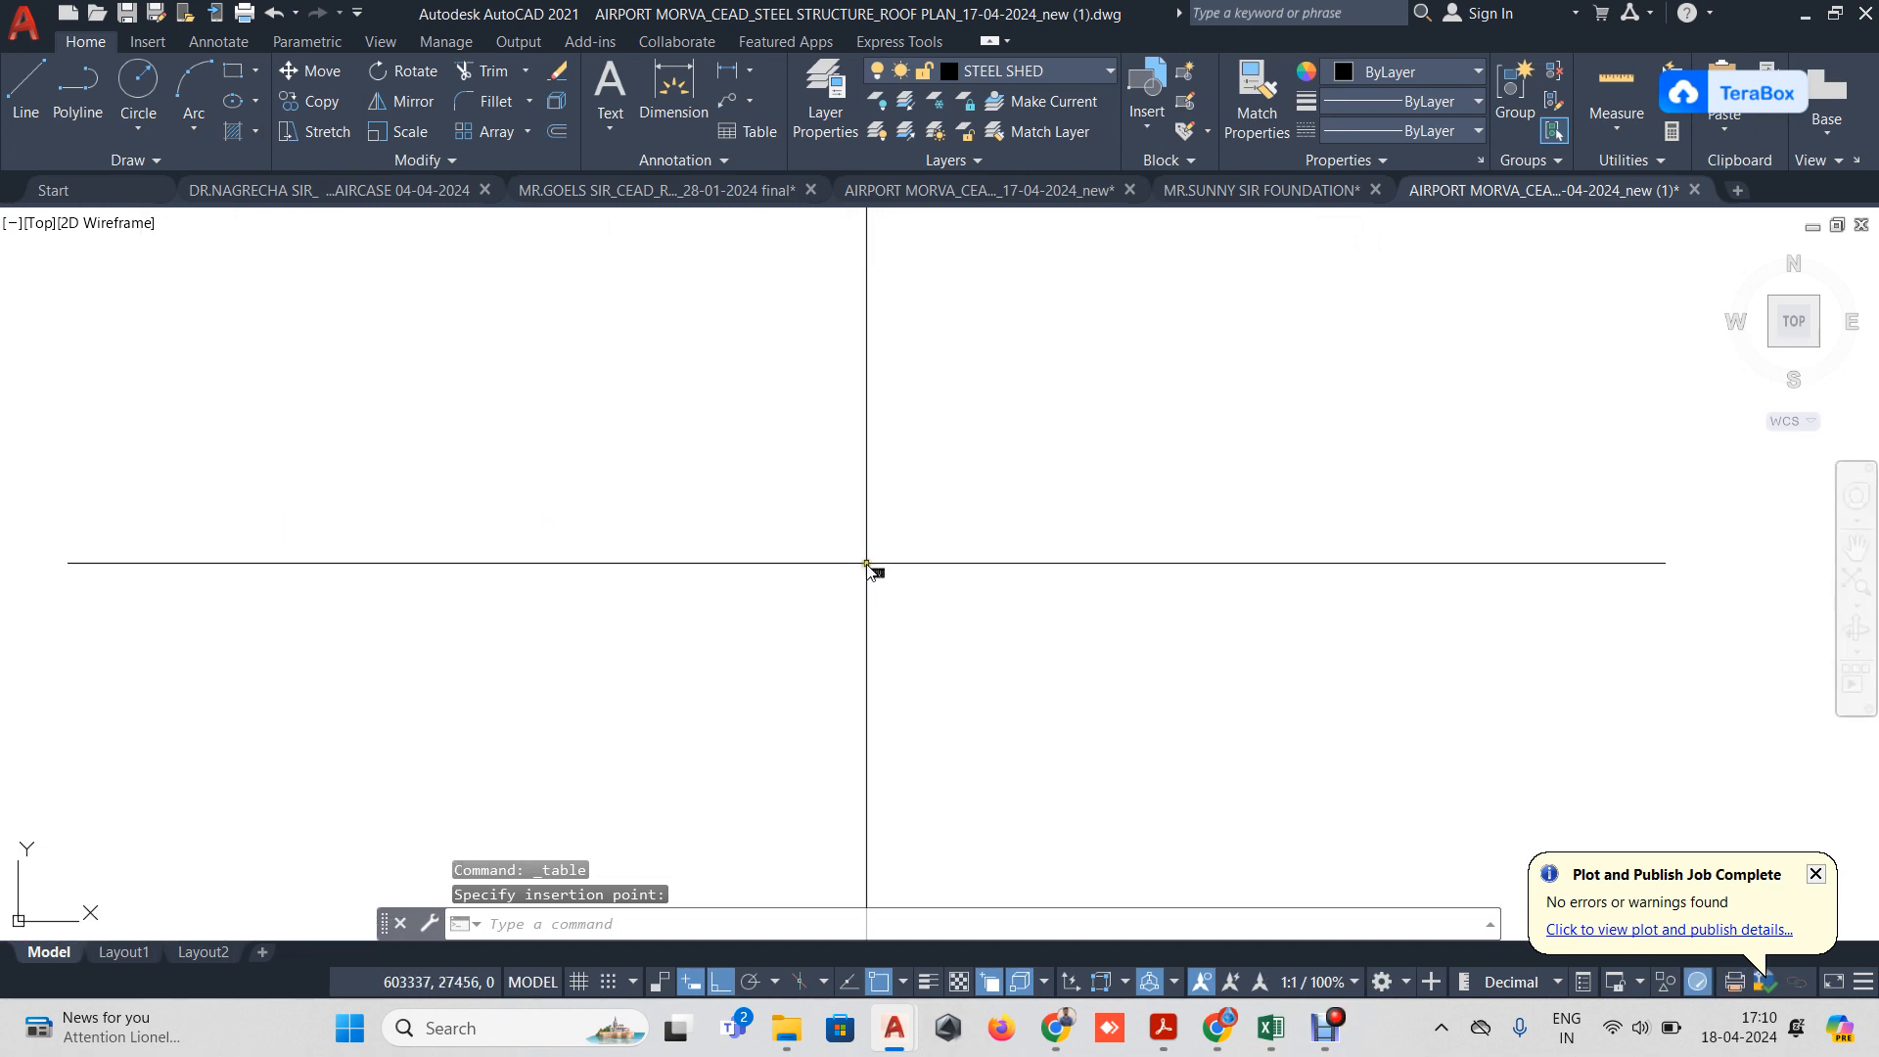
pyautogui.scroll(8, 866, 563)
pyautogui.scroll(-3, 951, 665)
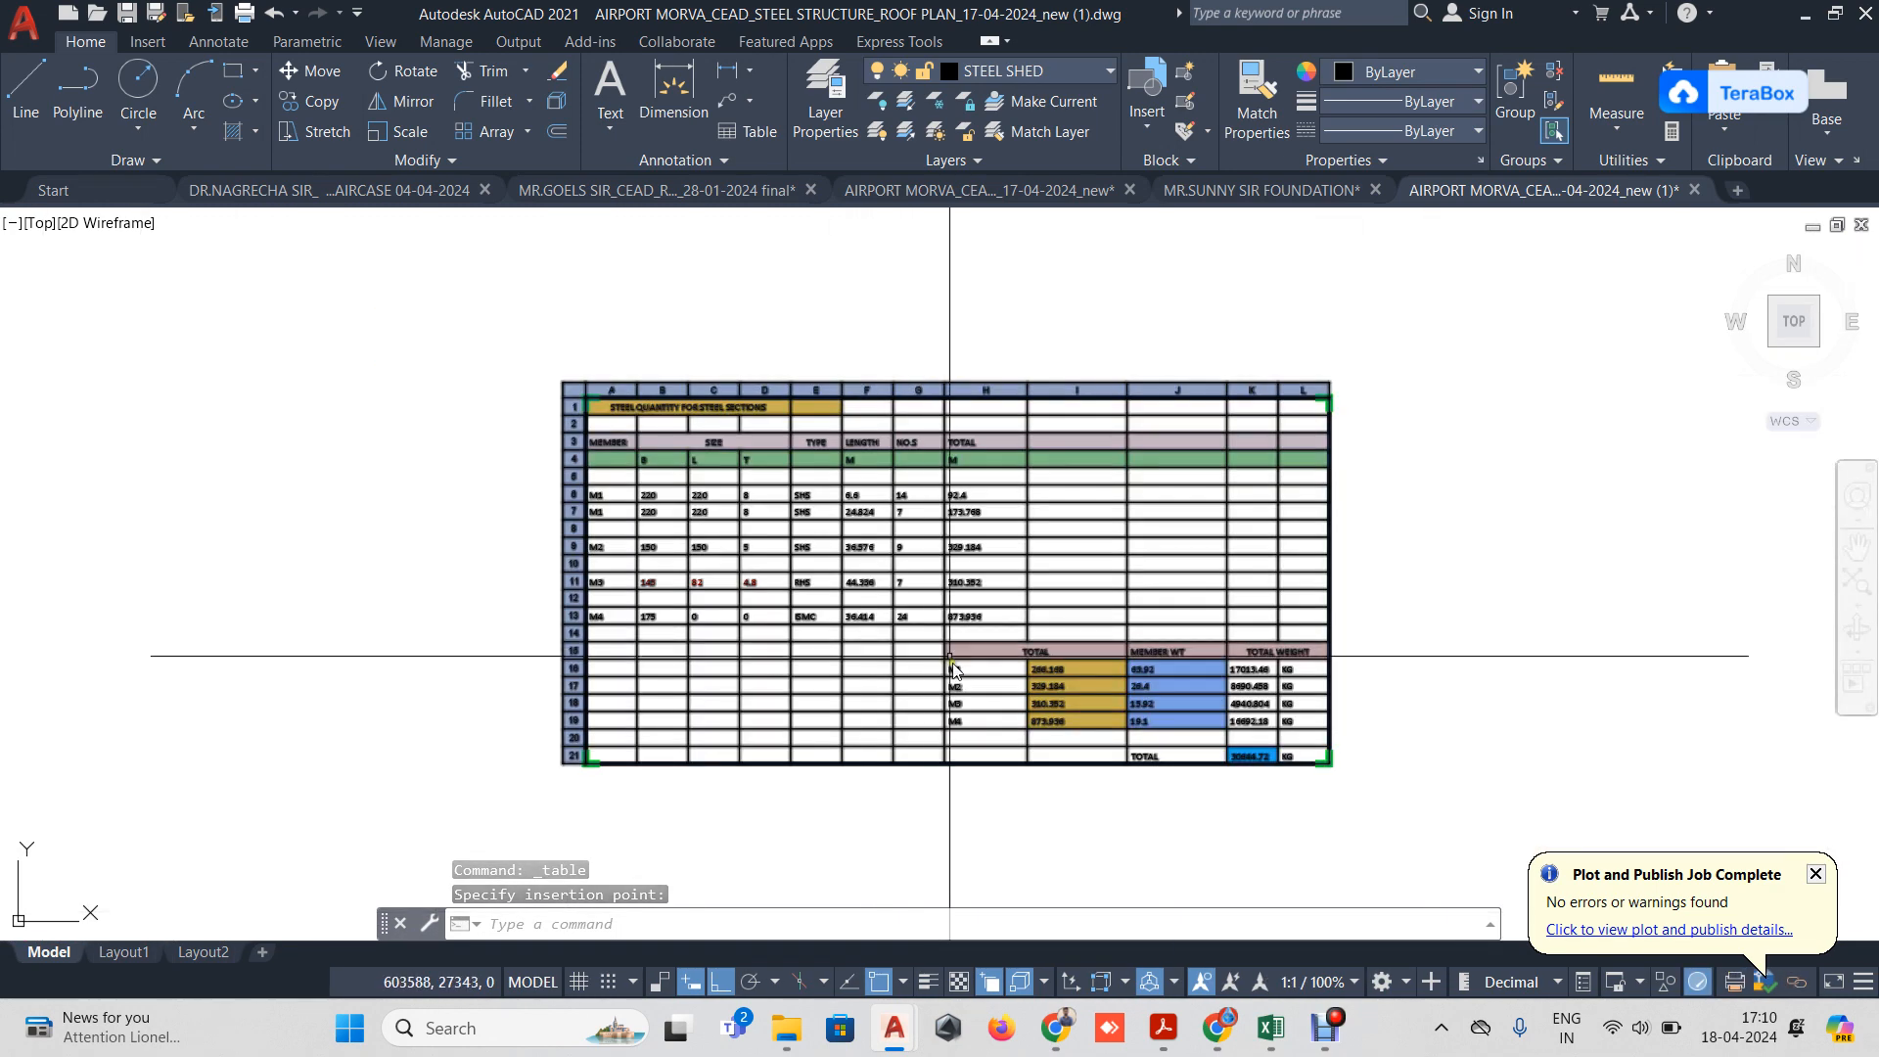
pyautogui.moveTo(1053, 744); pyautogui.dragTo(931, 684, button='middle')
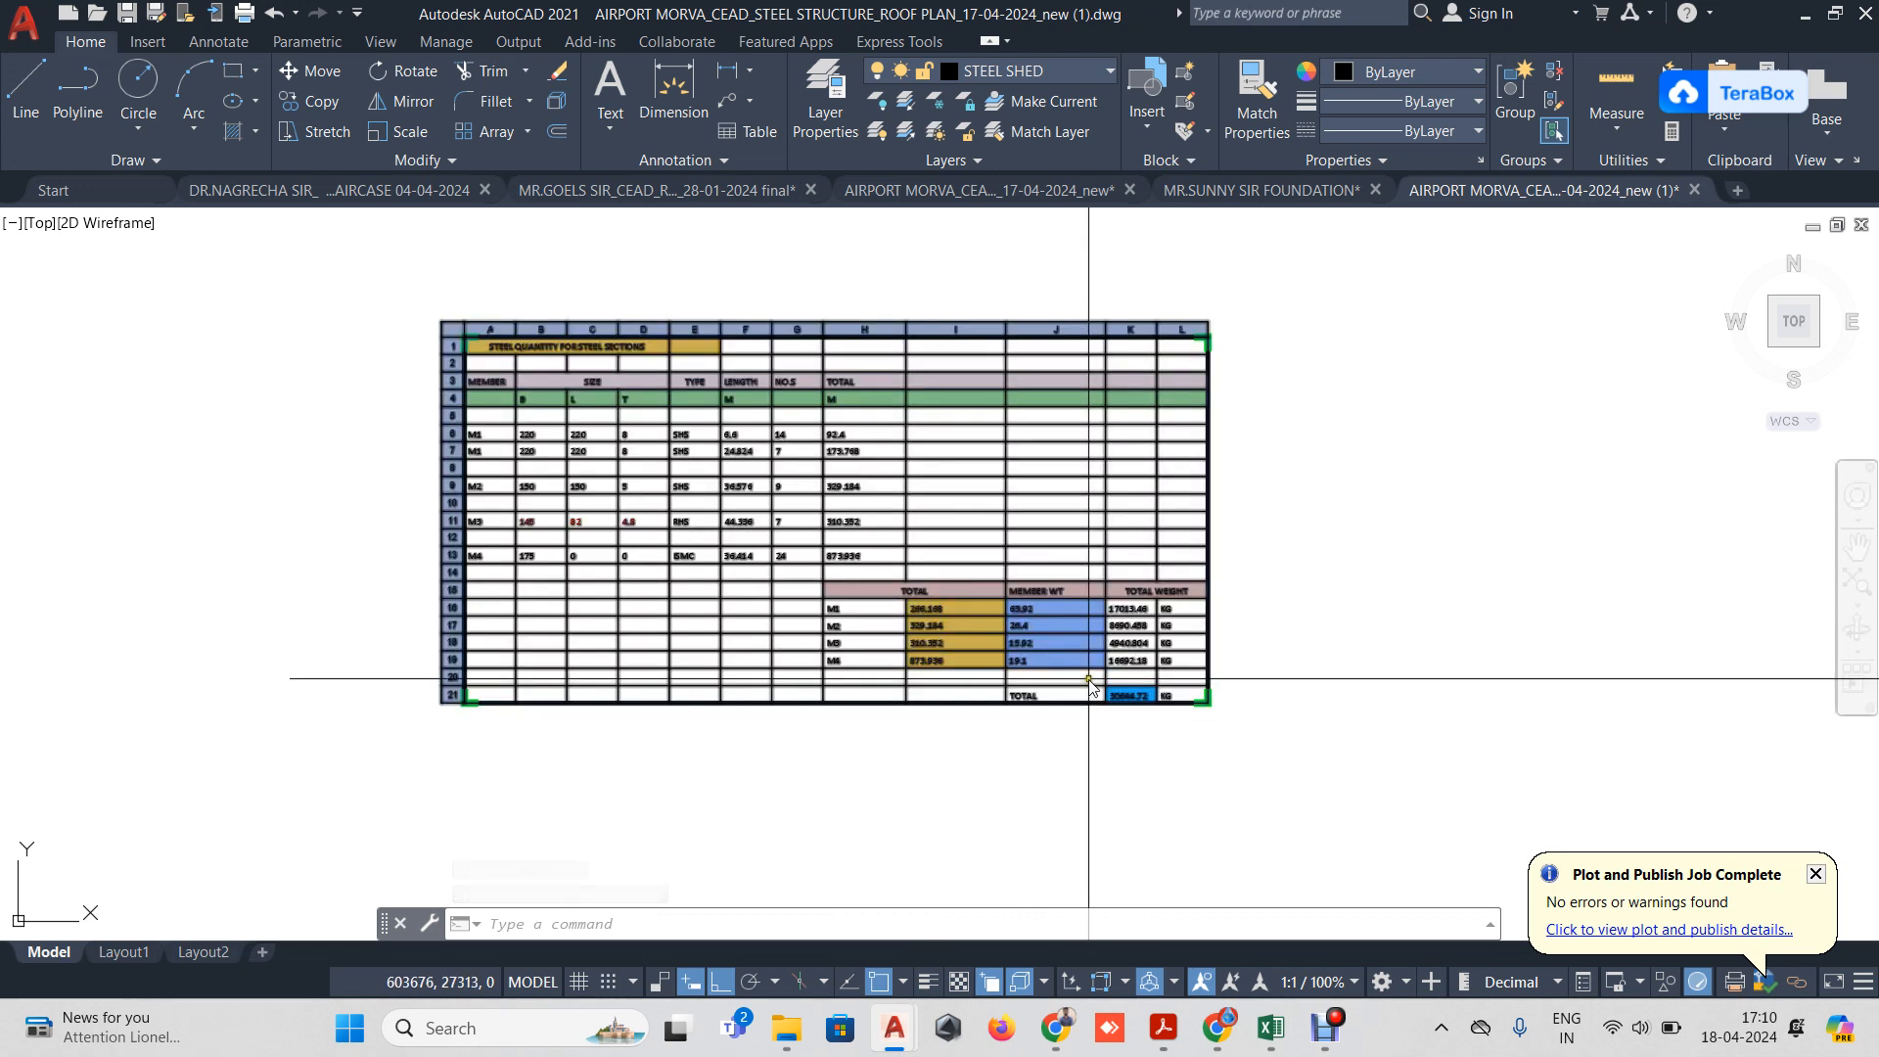
pyautogui.scroll(2, 1088, 666)
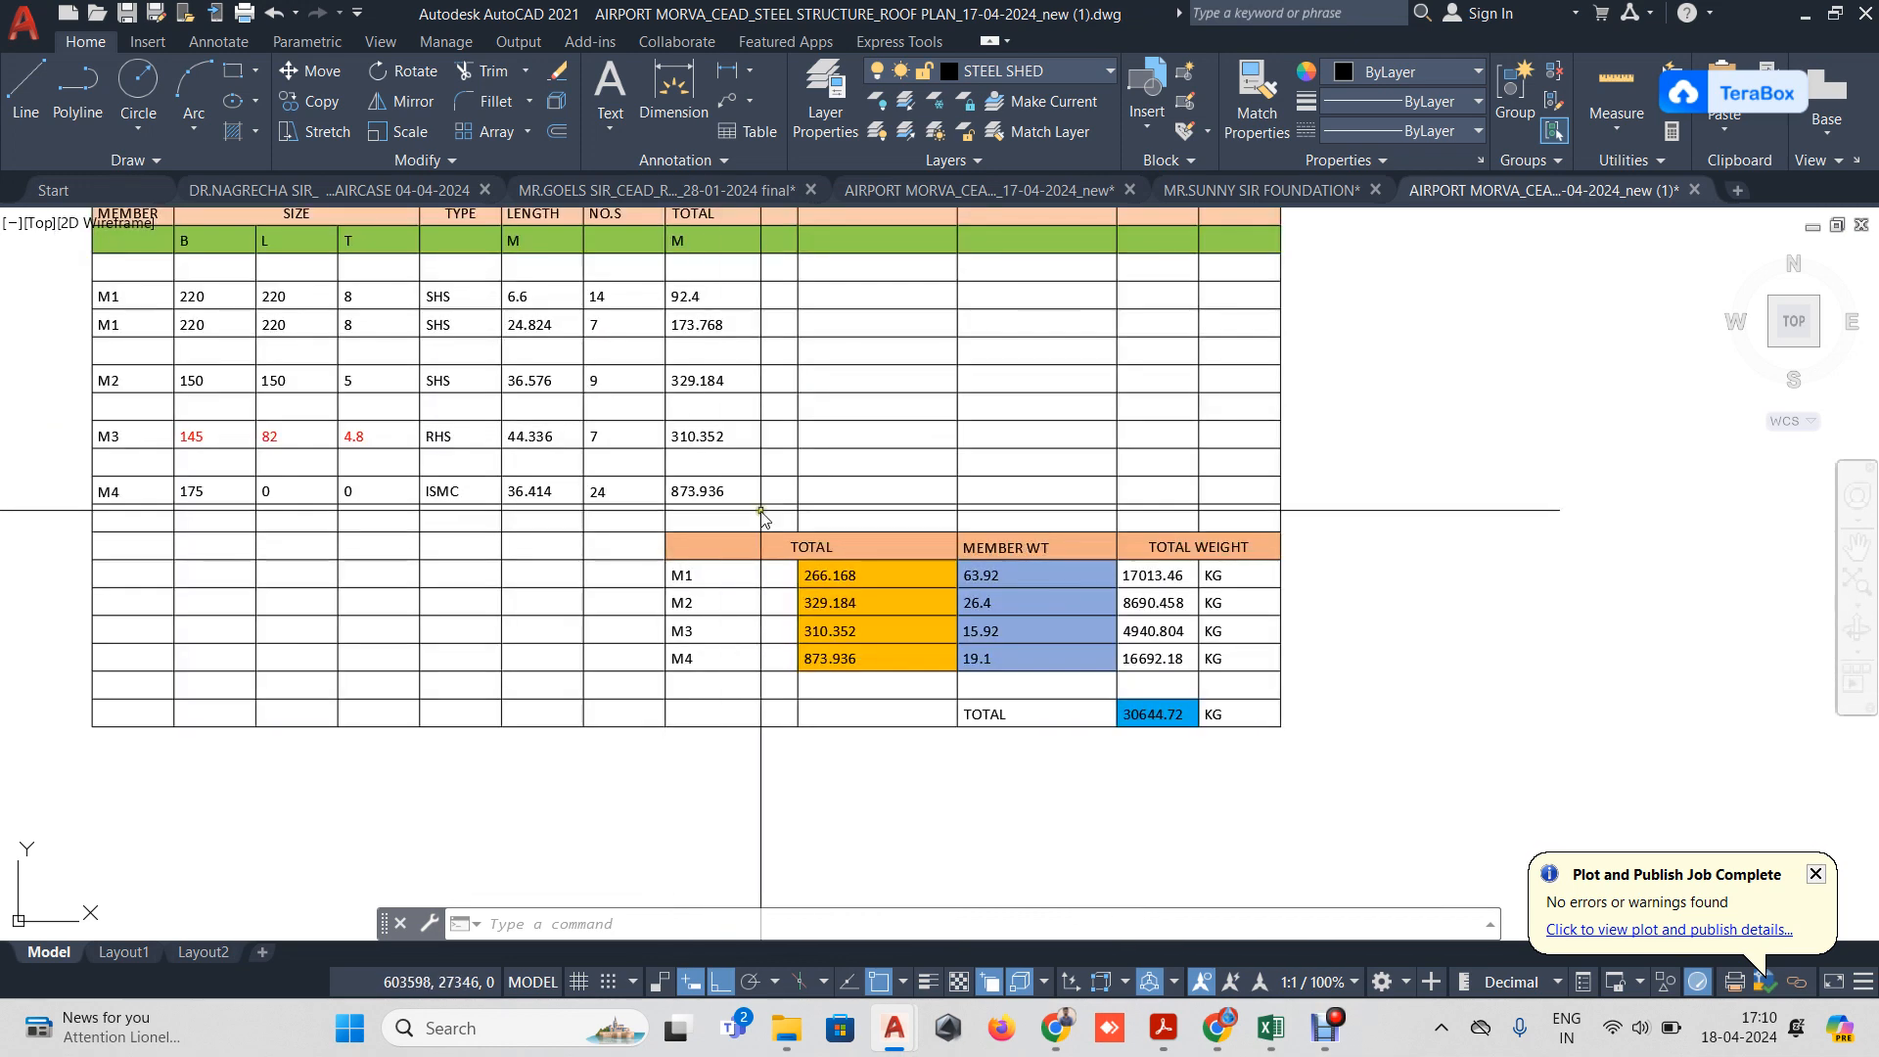
pyautogui.scroll(-5, 1008, 587)
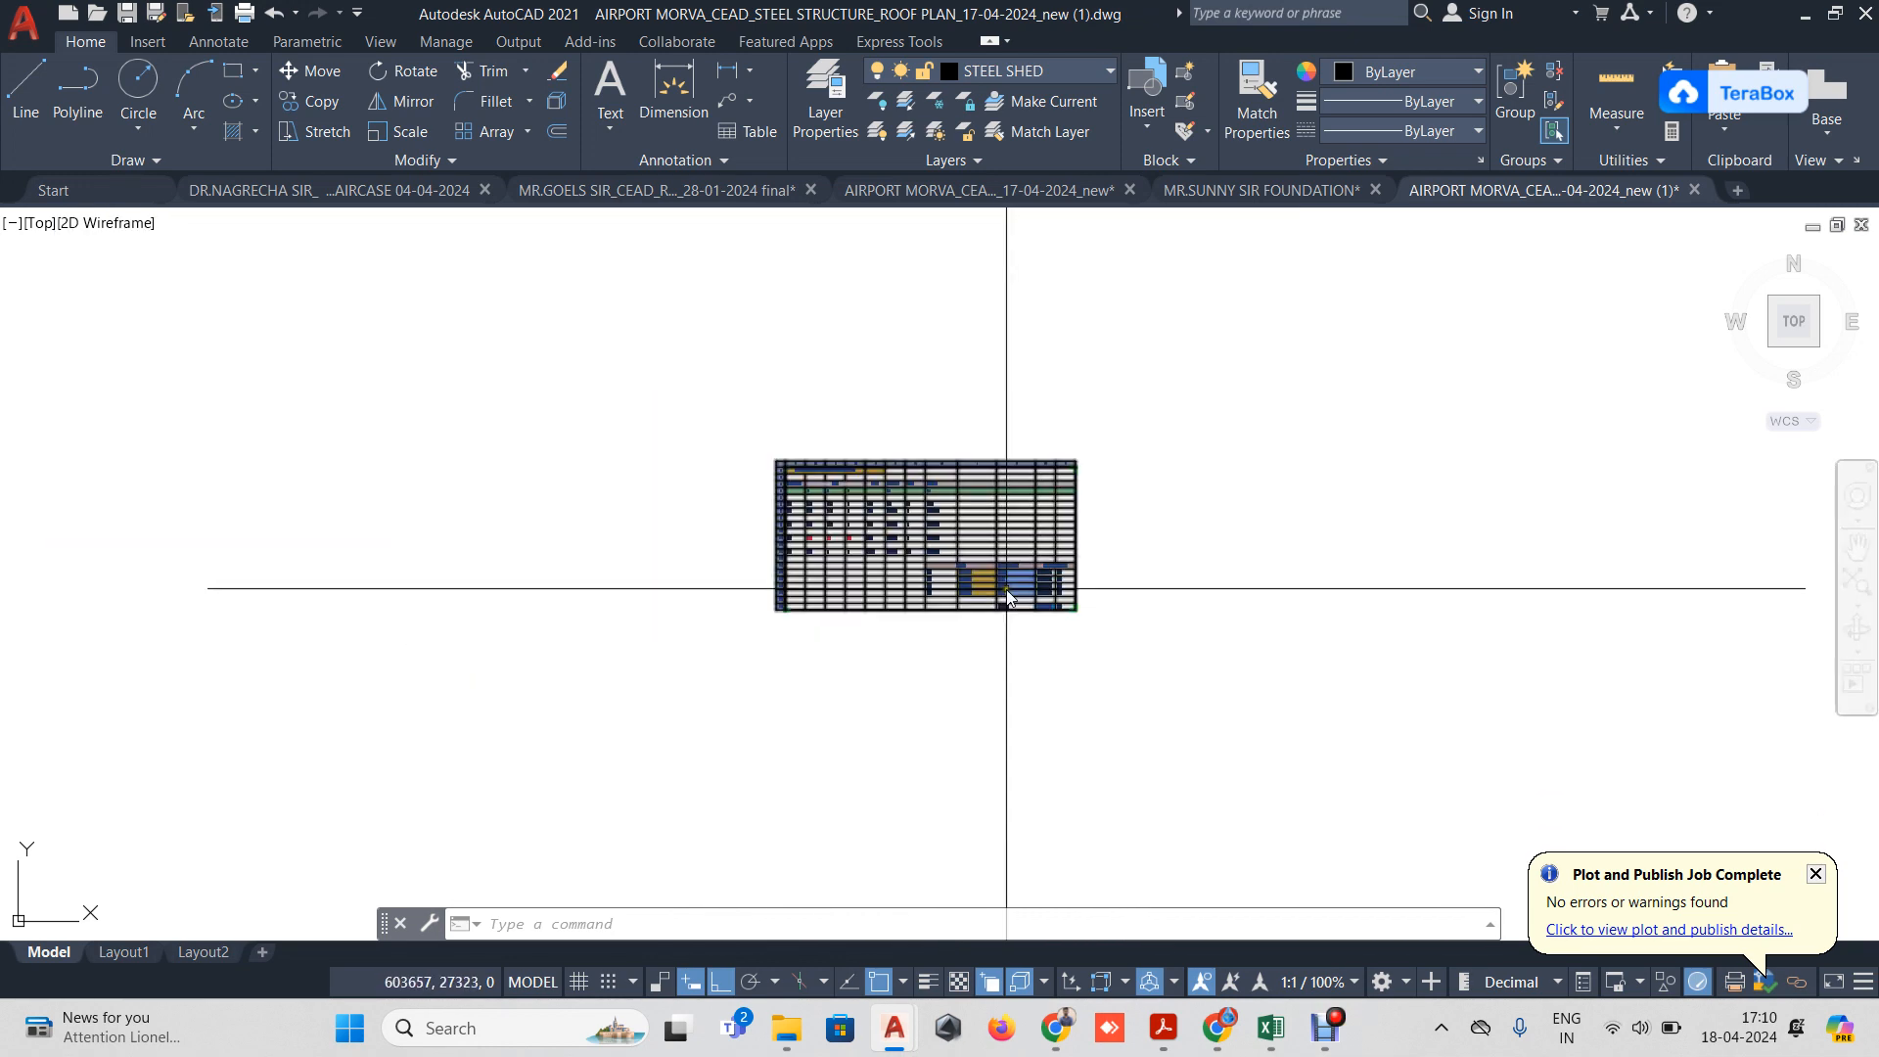
pyautogui.scroll(4, 832, 622)
pyautogui.scroll(-2, 848, 626)
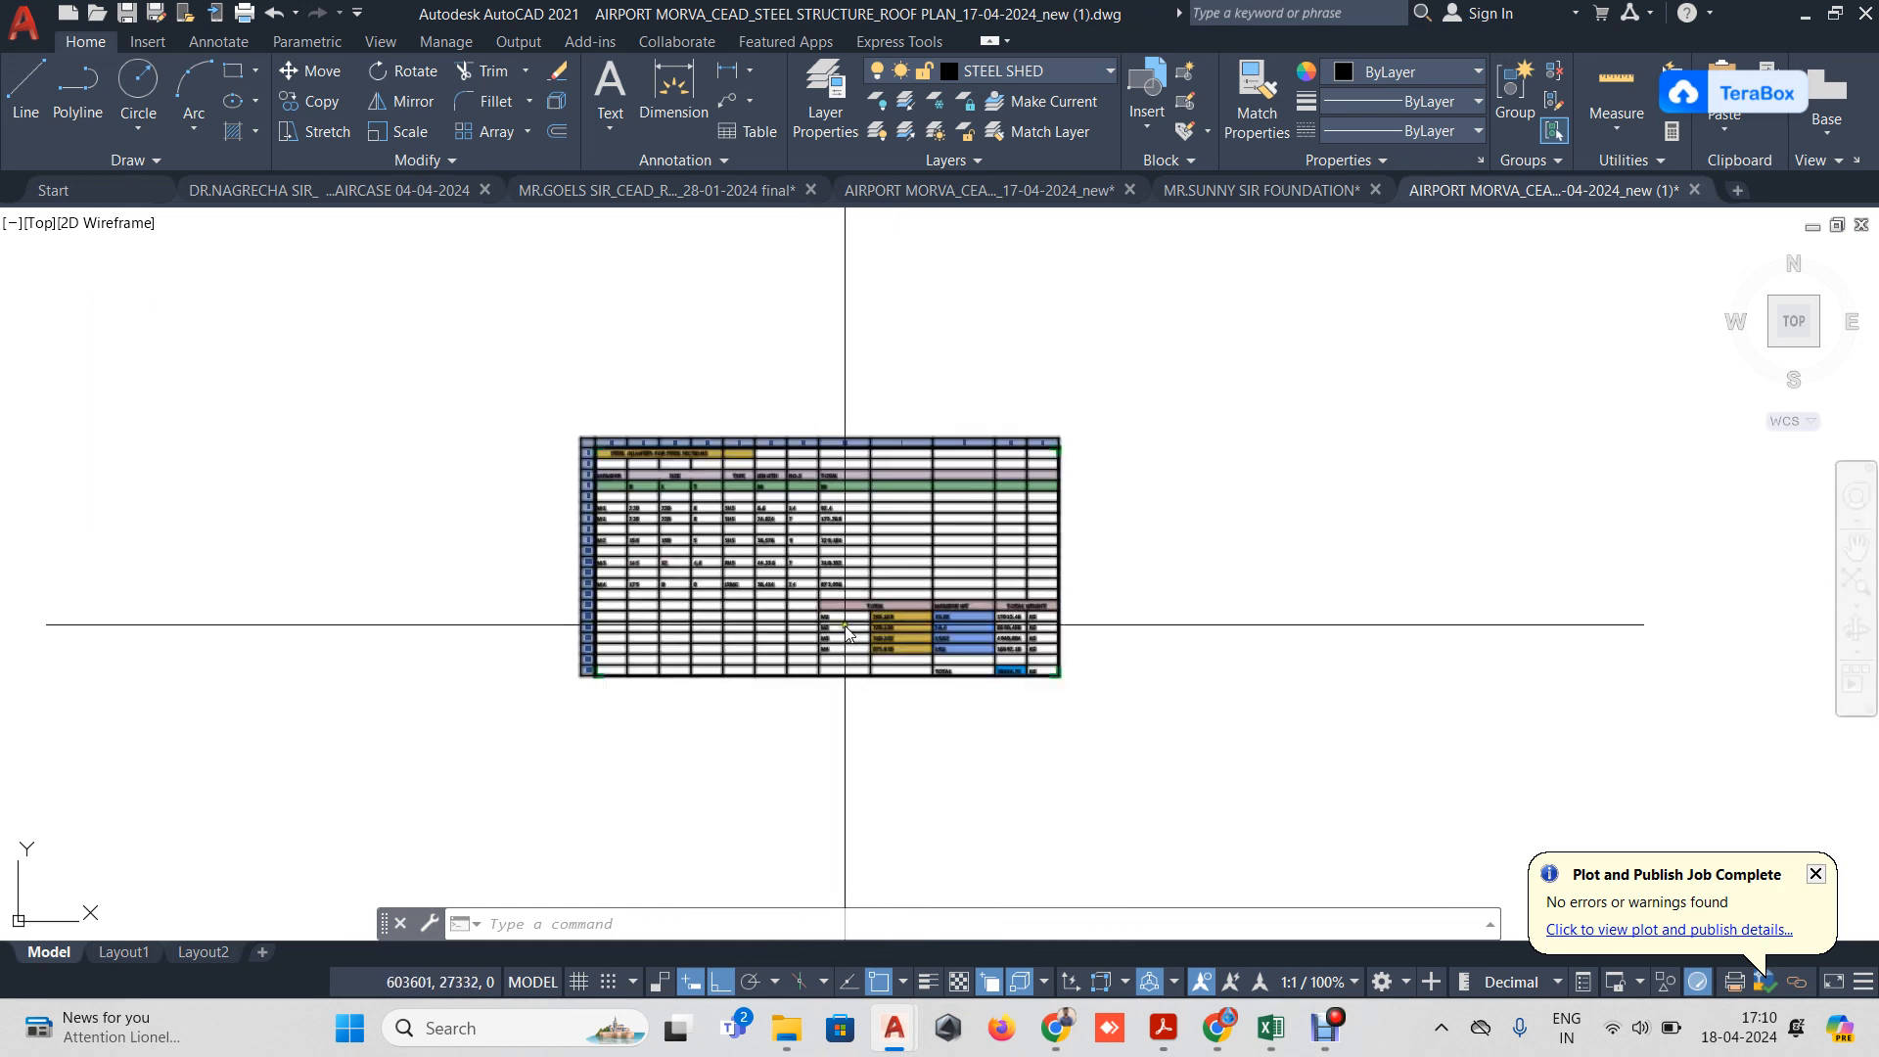
pyautogui.scroll(8, 879, 657)
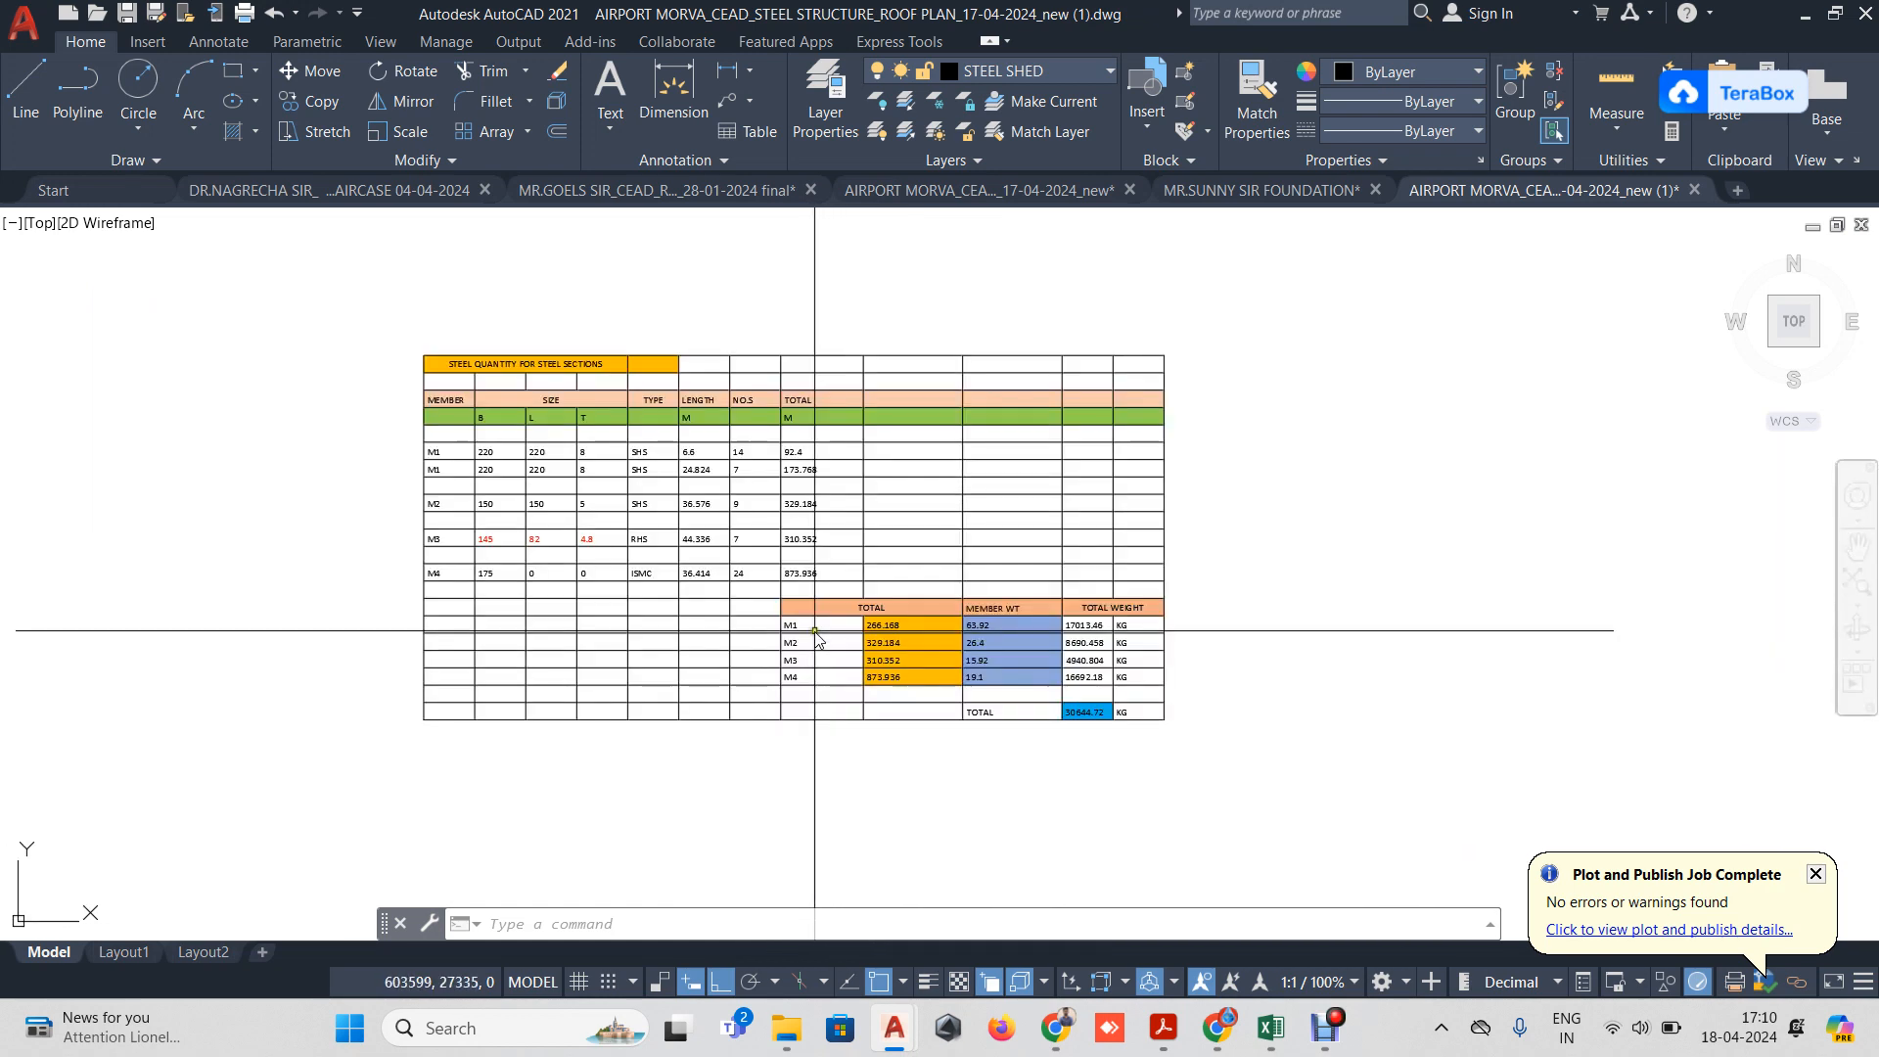
pyautogui.scroll(-6, 822, 615)
pyautogui.scroll(-4, 822, 612)
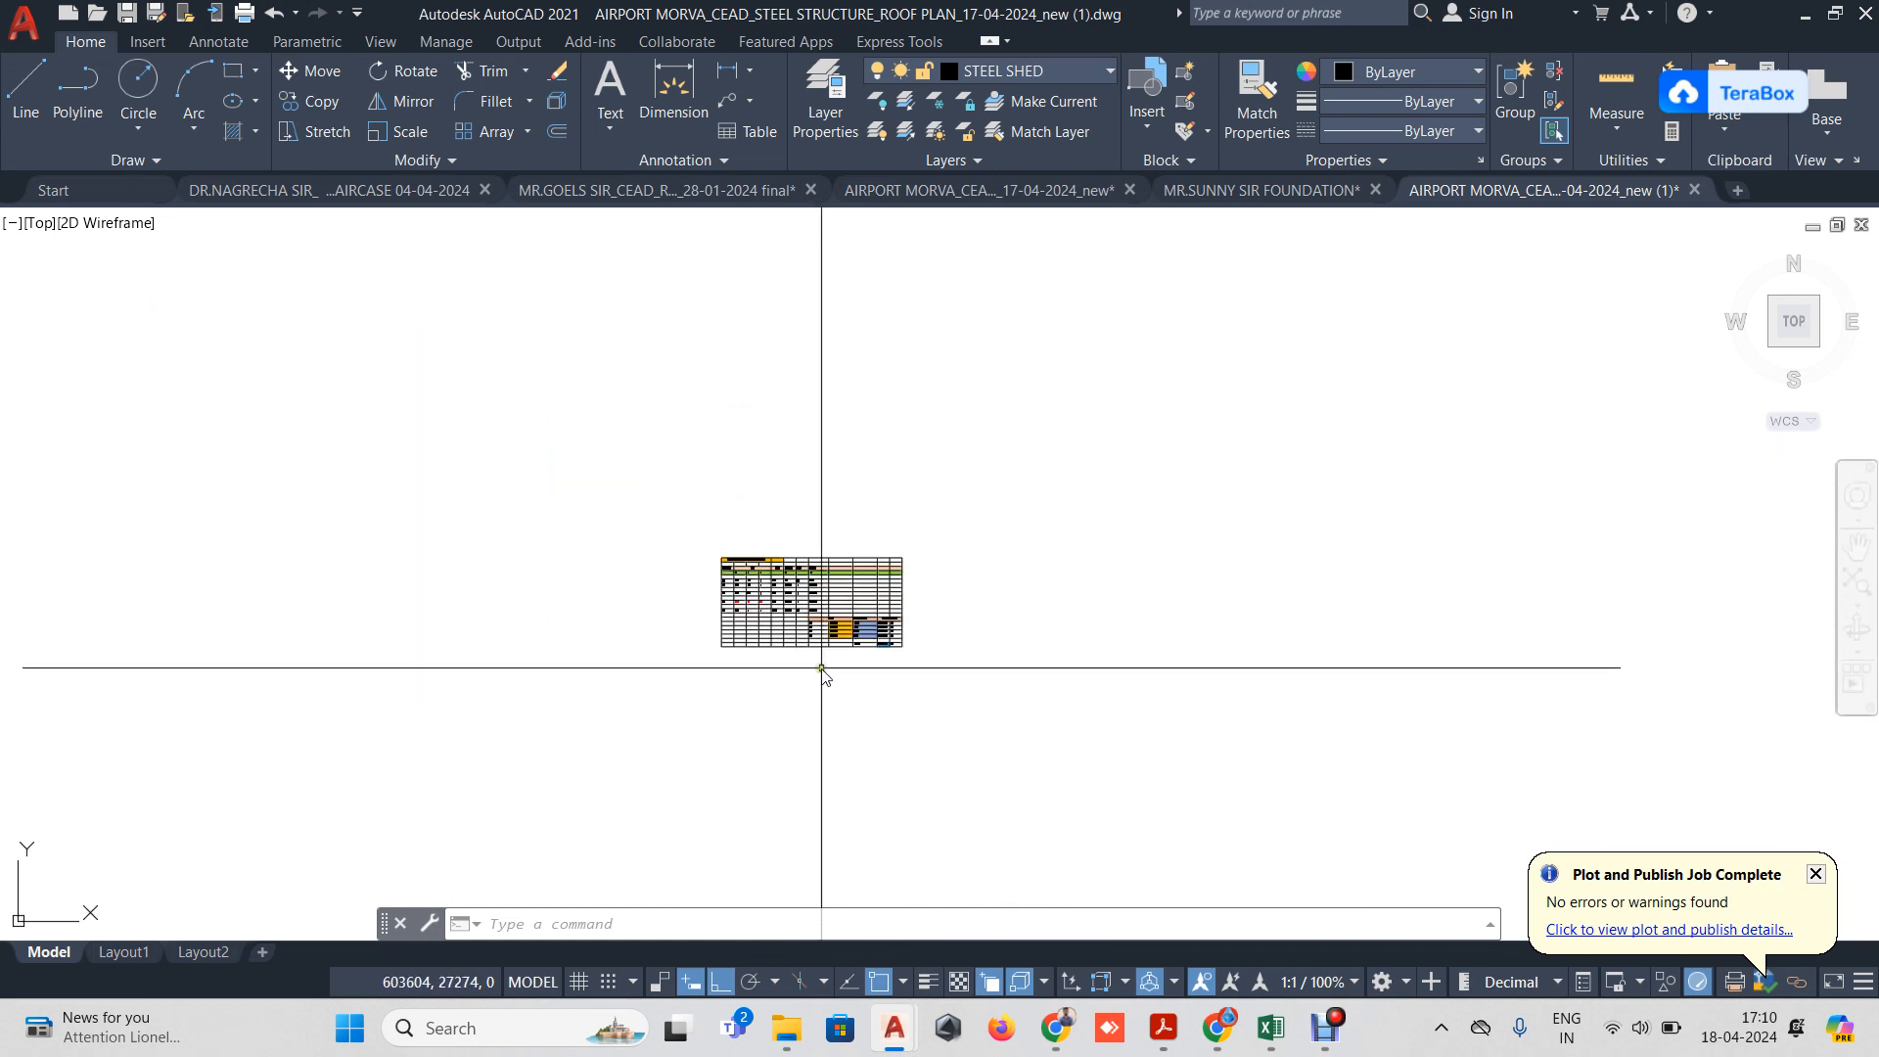
pyautogui.scroll(8, 820, 665)
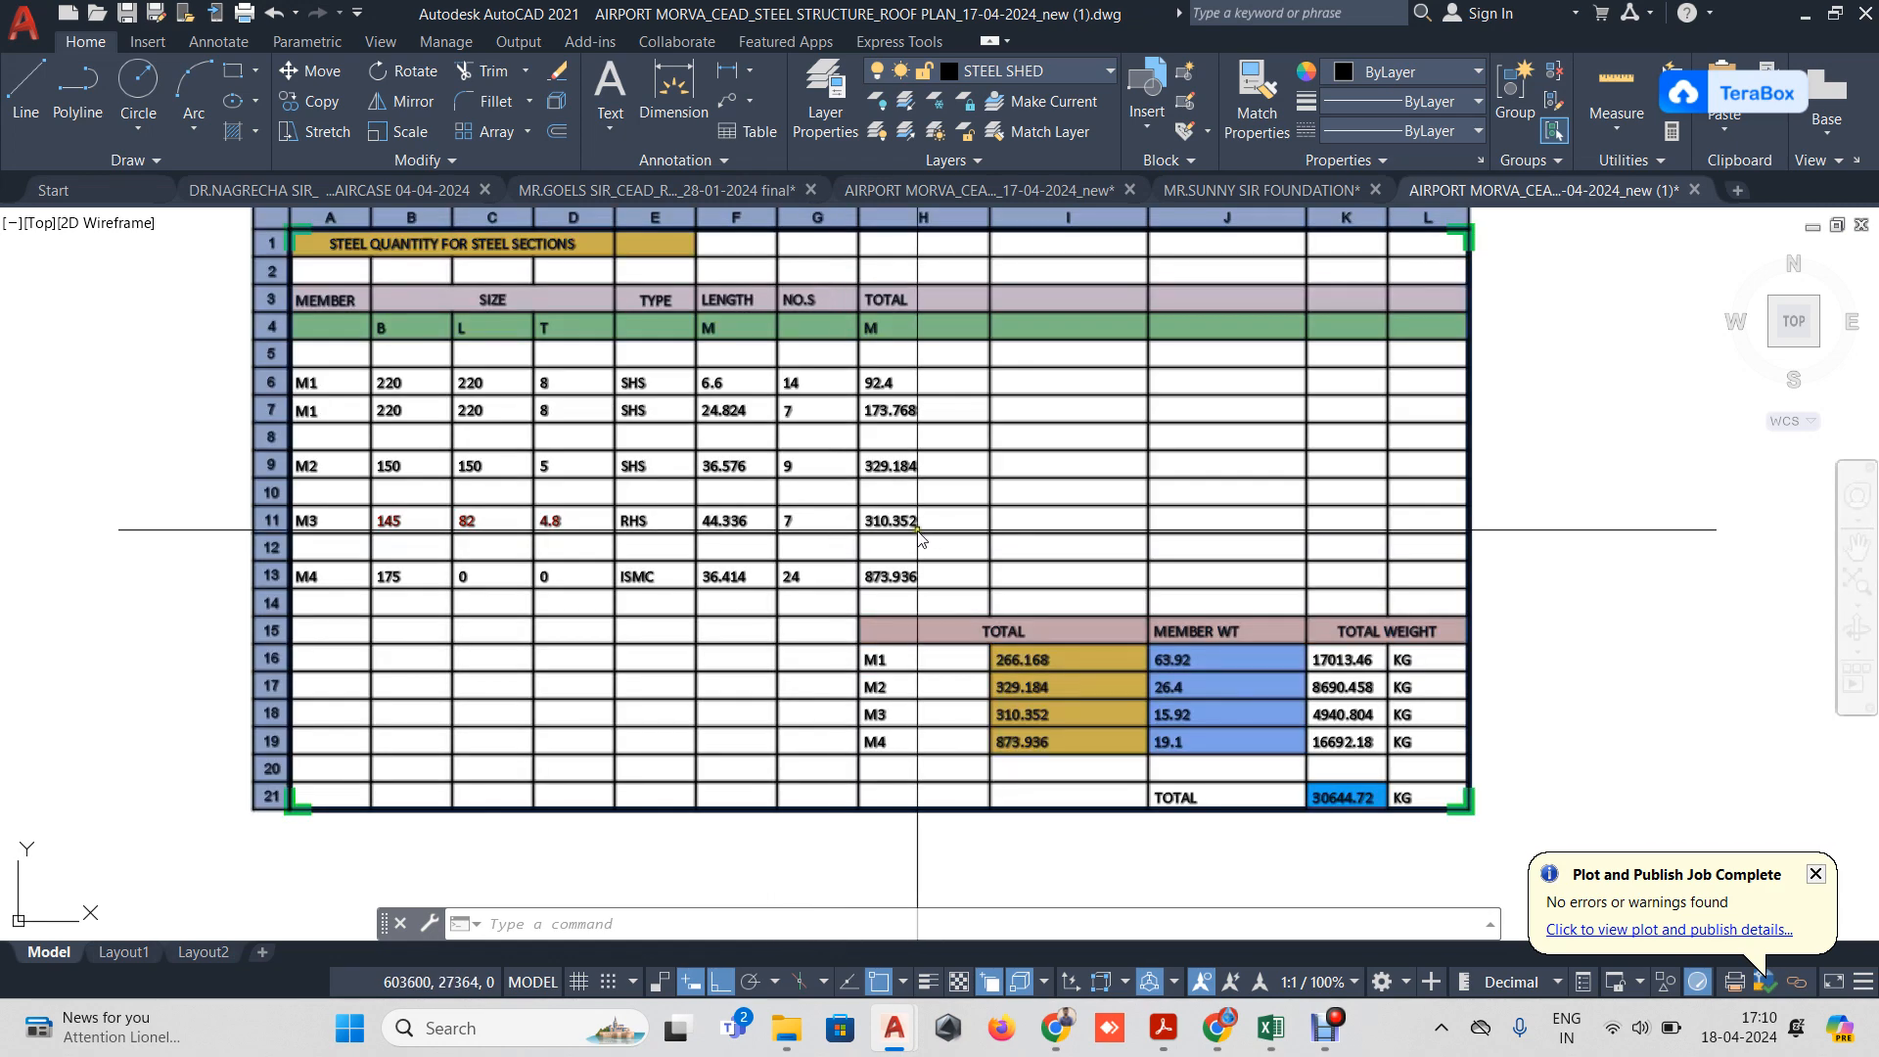
pyautogui.scroll(-4, 822, 556)
pyautogui.scroll(7, 894, 590)
pyautogui.scroll(-4, 1154, 663)
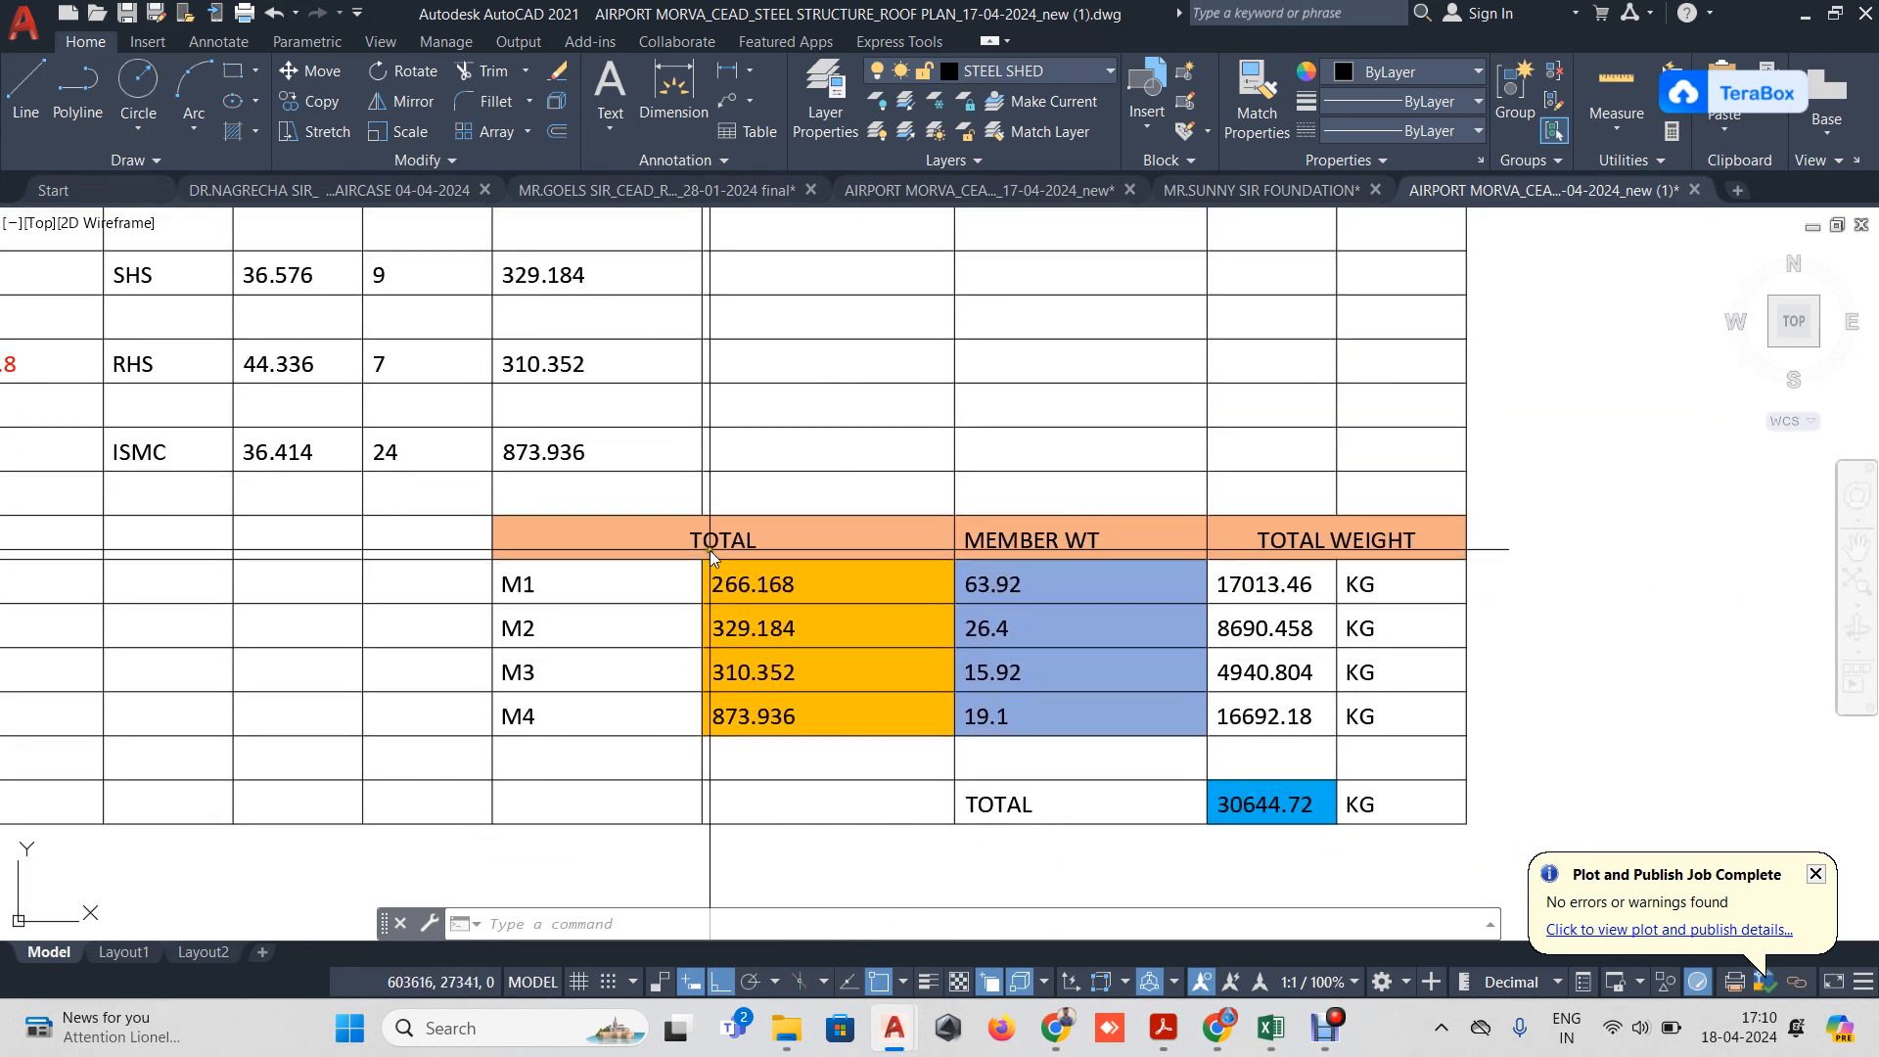
pyautogui.scroll(7, 1084, 803)
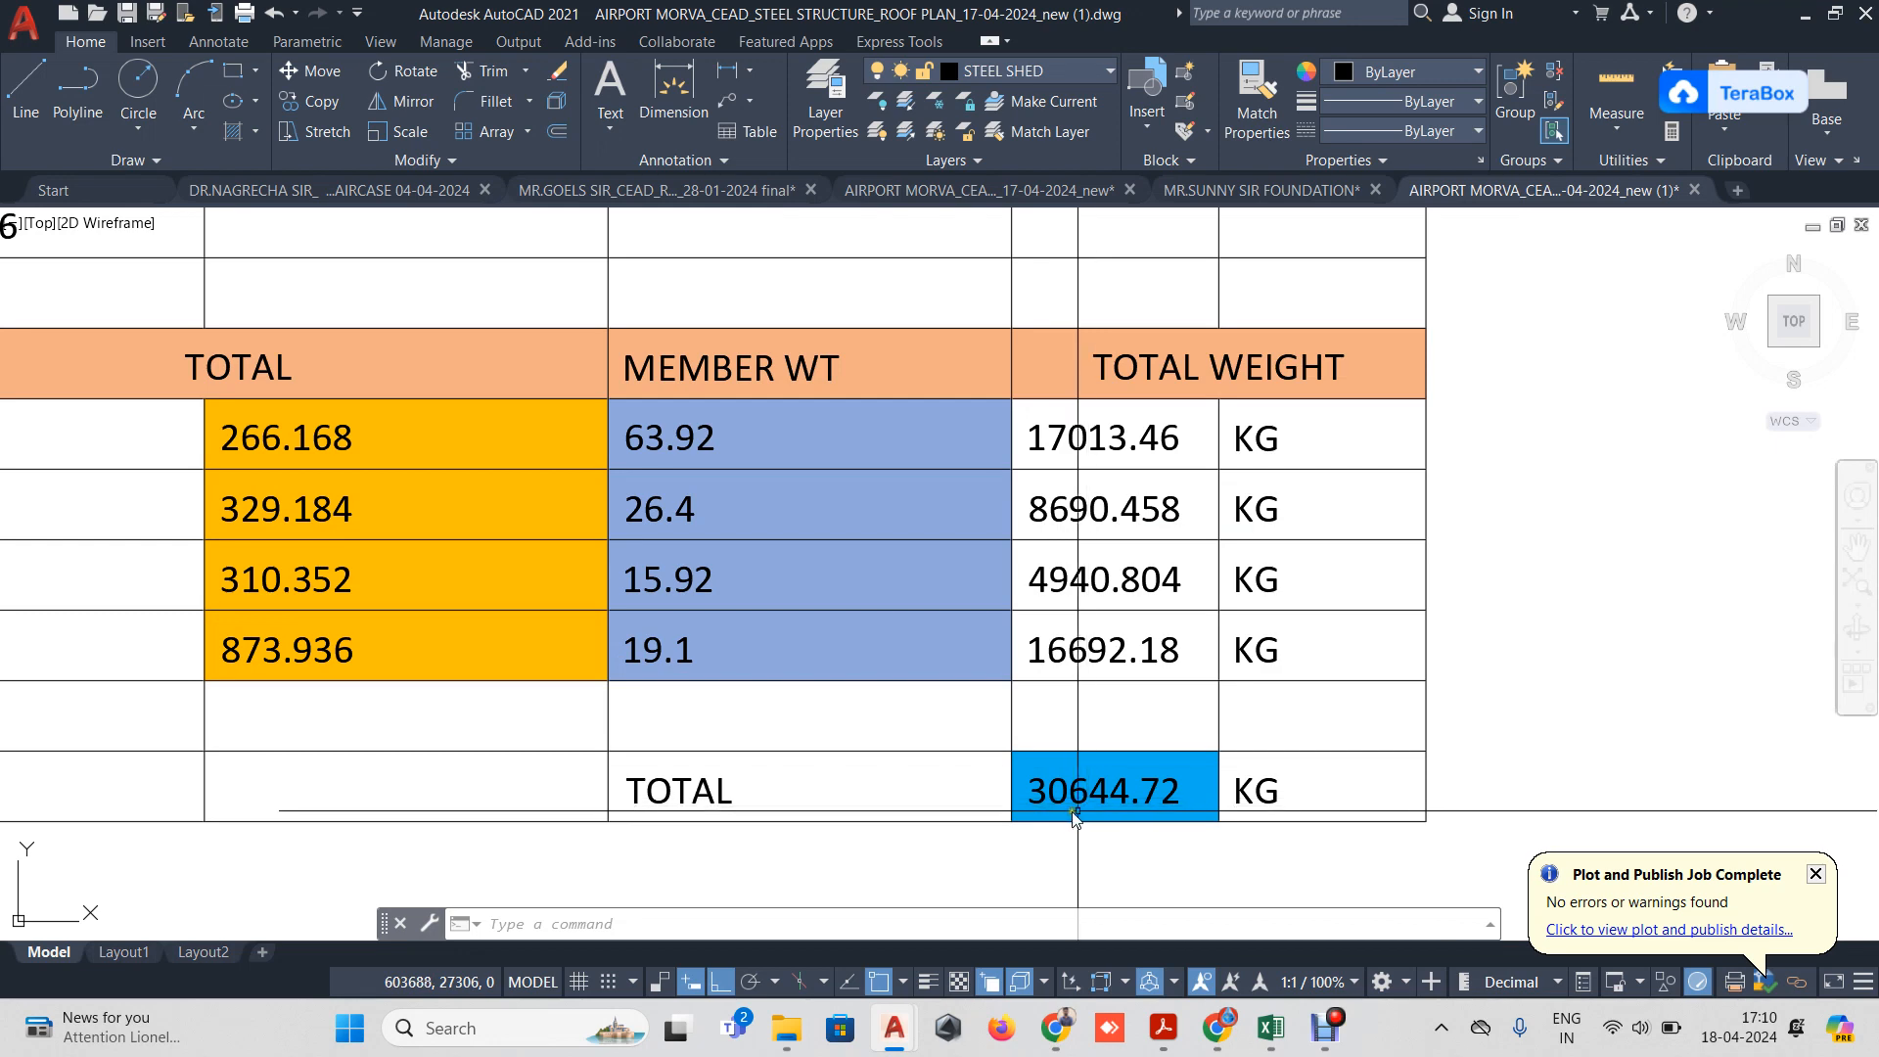
pyautogui.scroll(-3, 1109, 732)
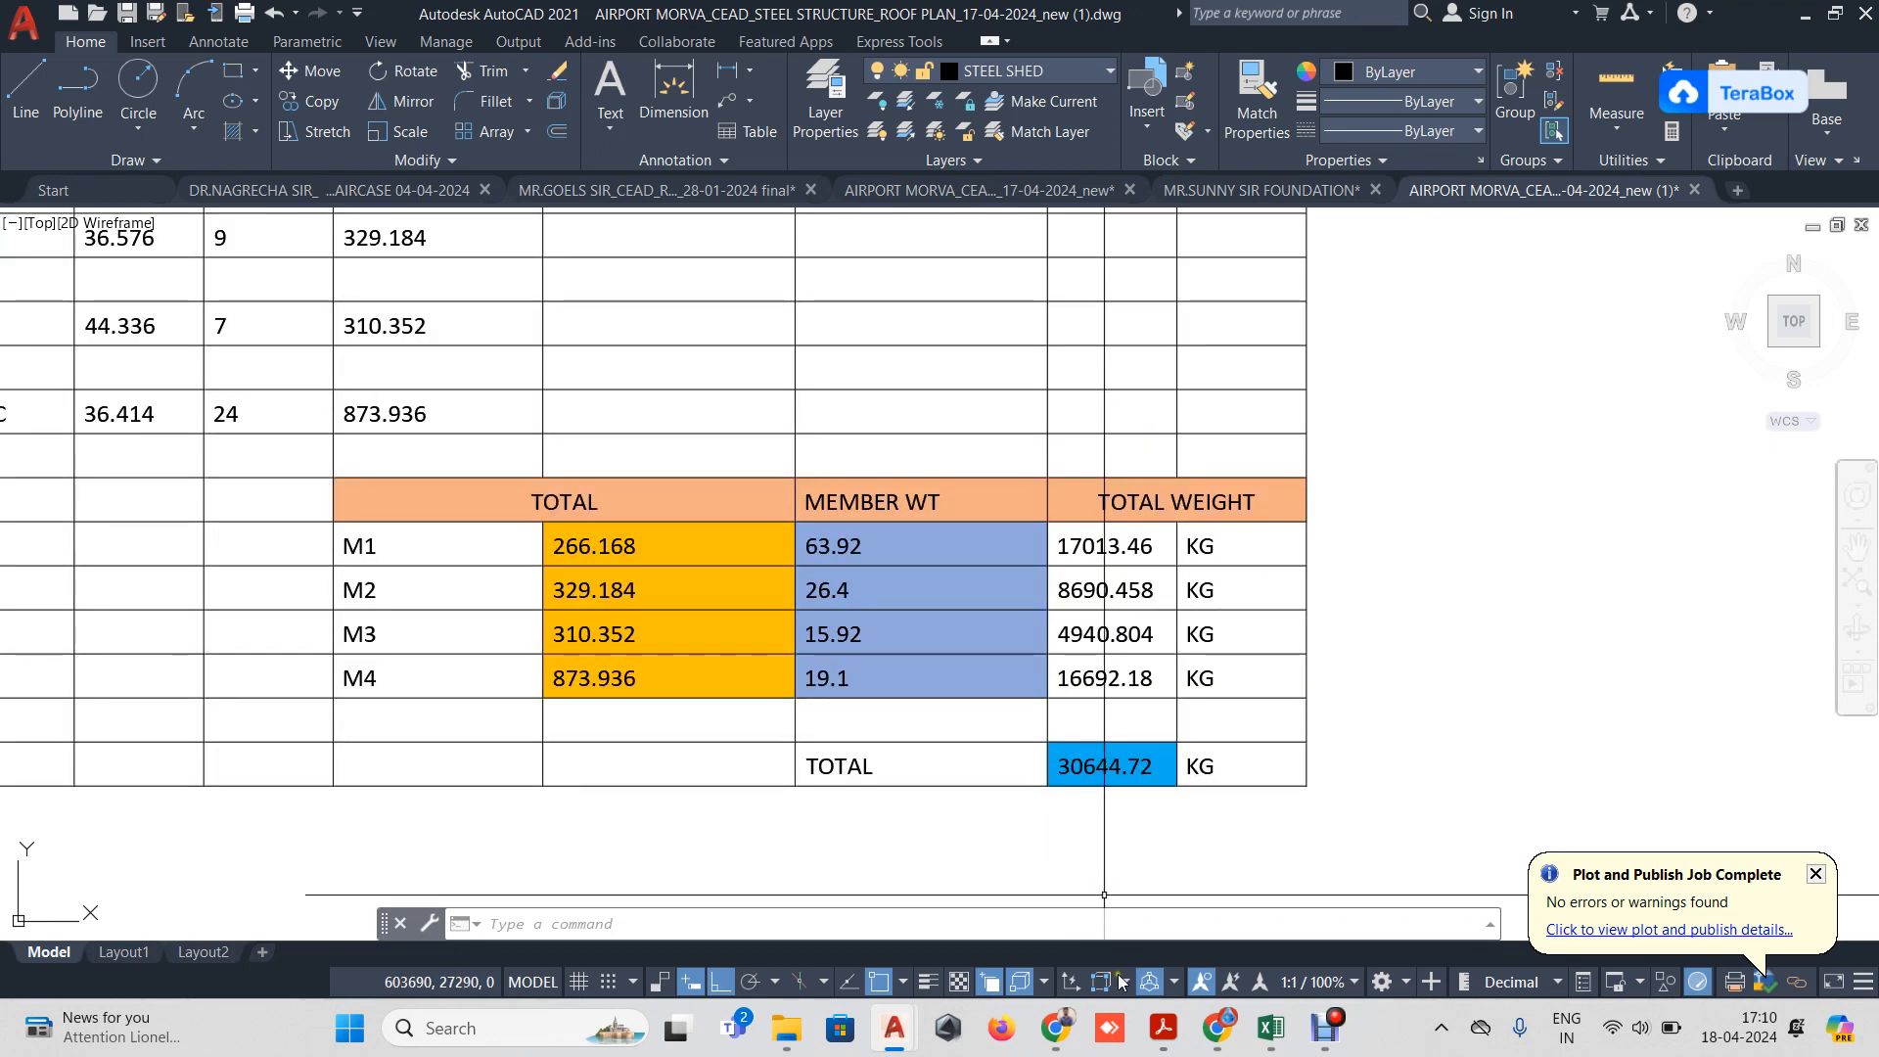
# Switch to the AIRPORT MORWA STEEL Q. NEW workbook in Excel and examine the member weight and total weight cells.
pyautogui.click(1271, 1029)
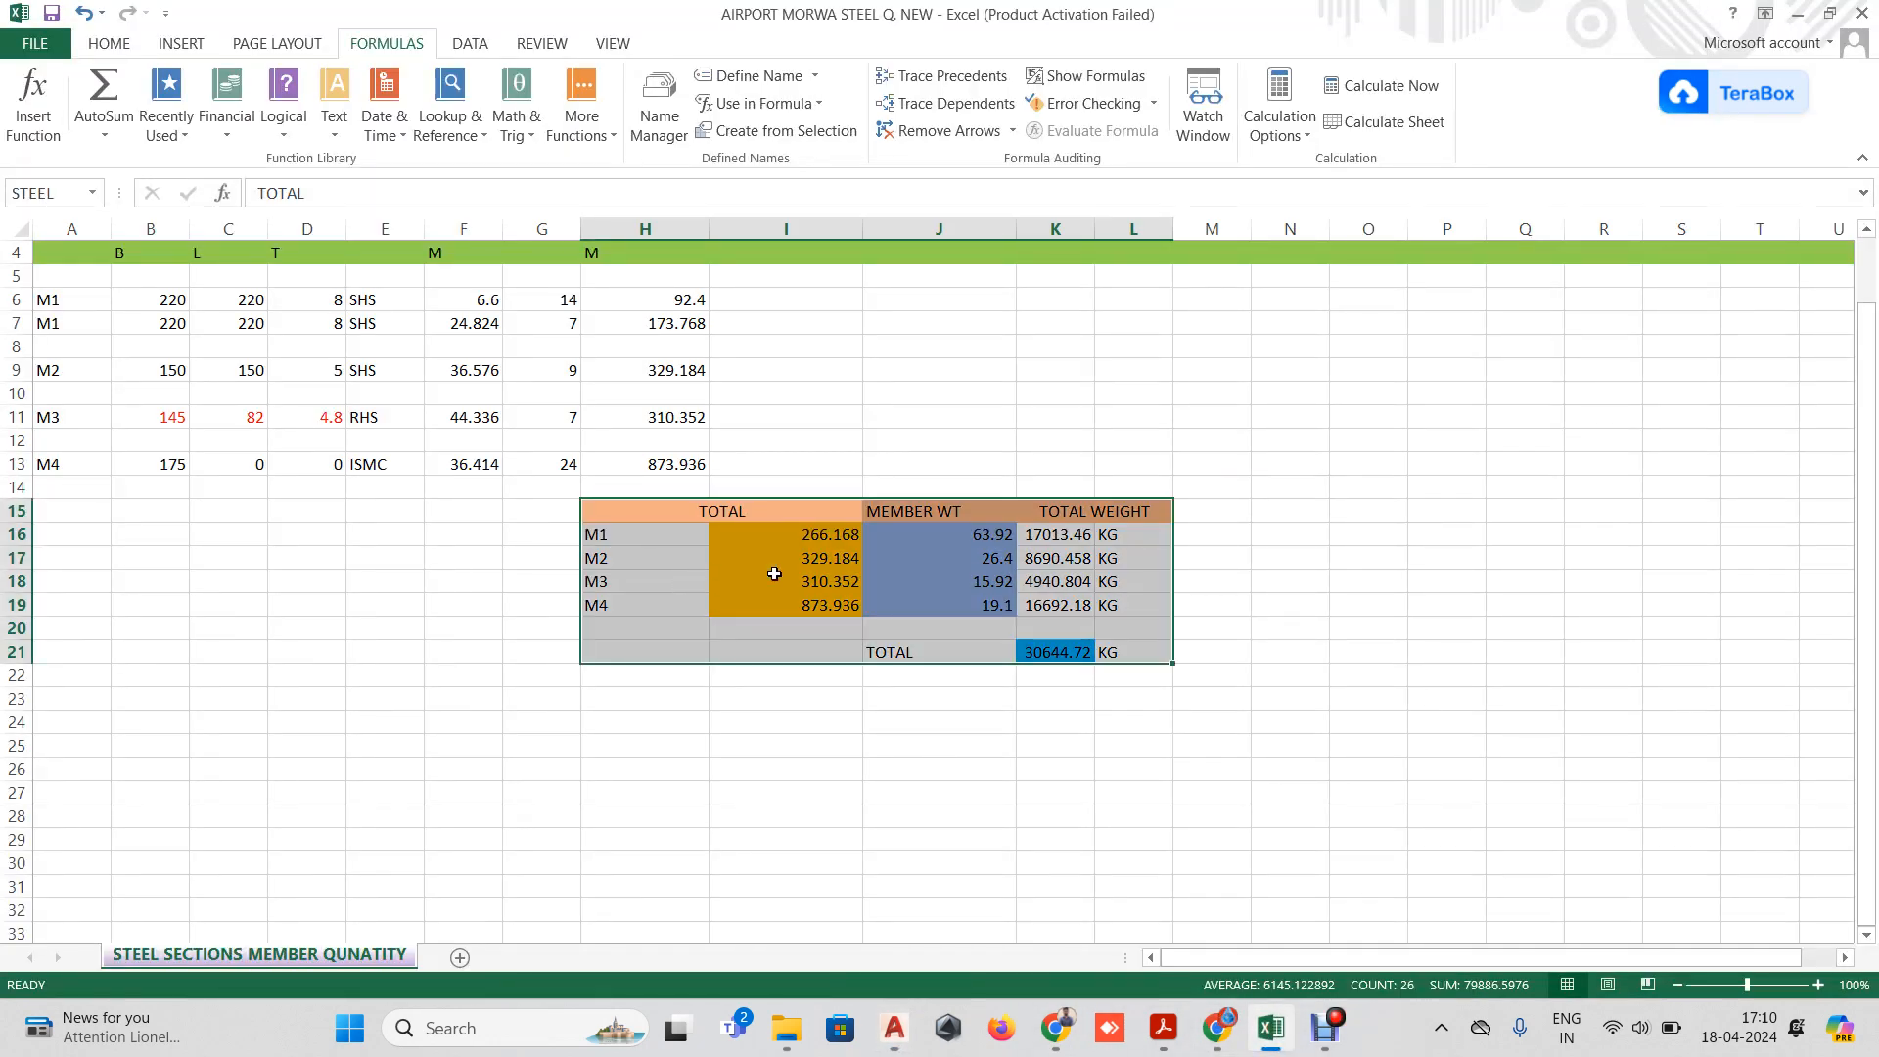
pyautogui.click(1057, 656)
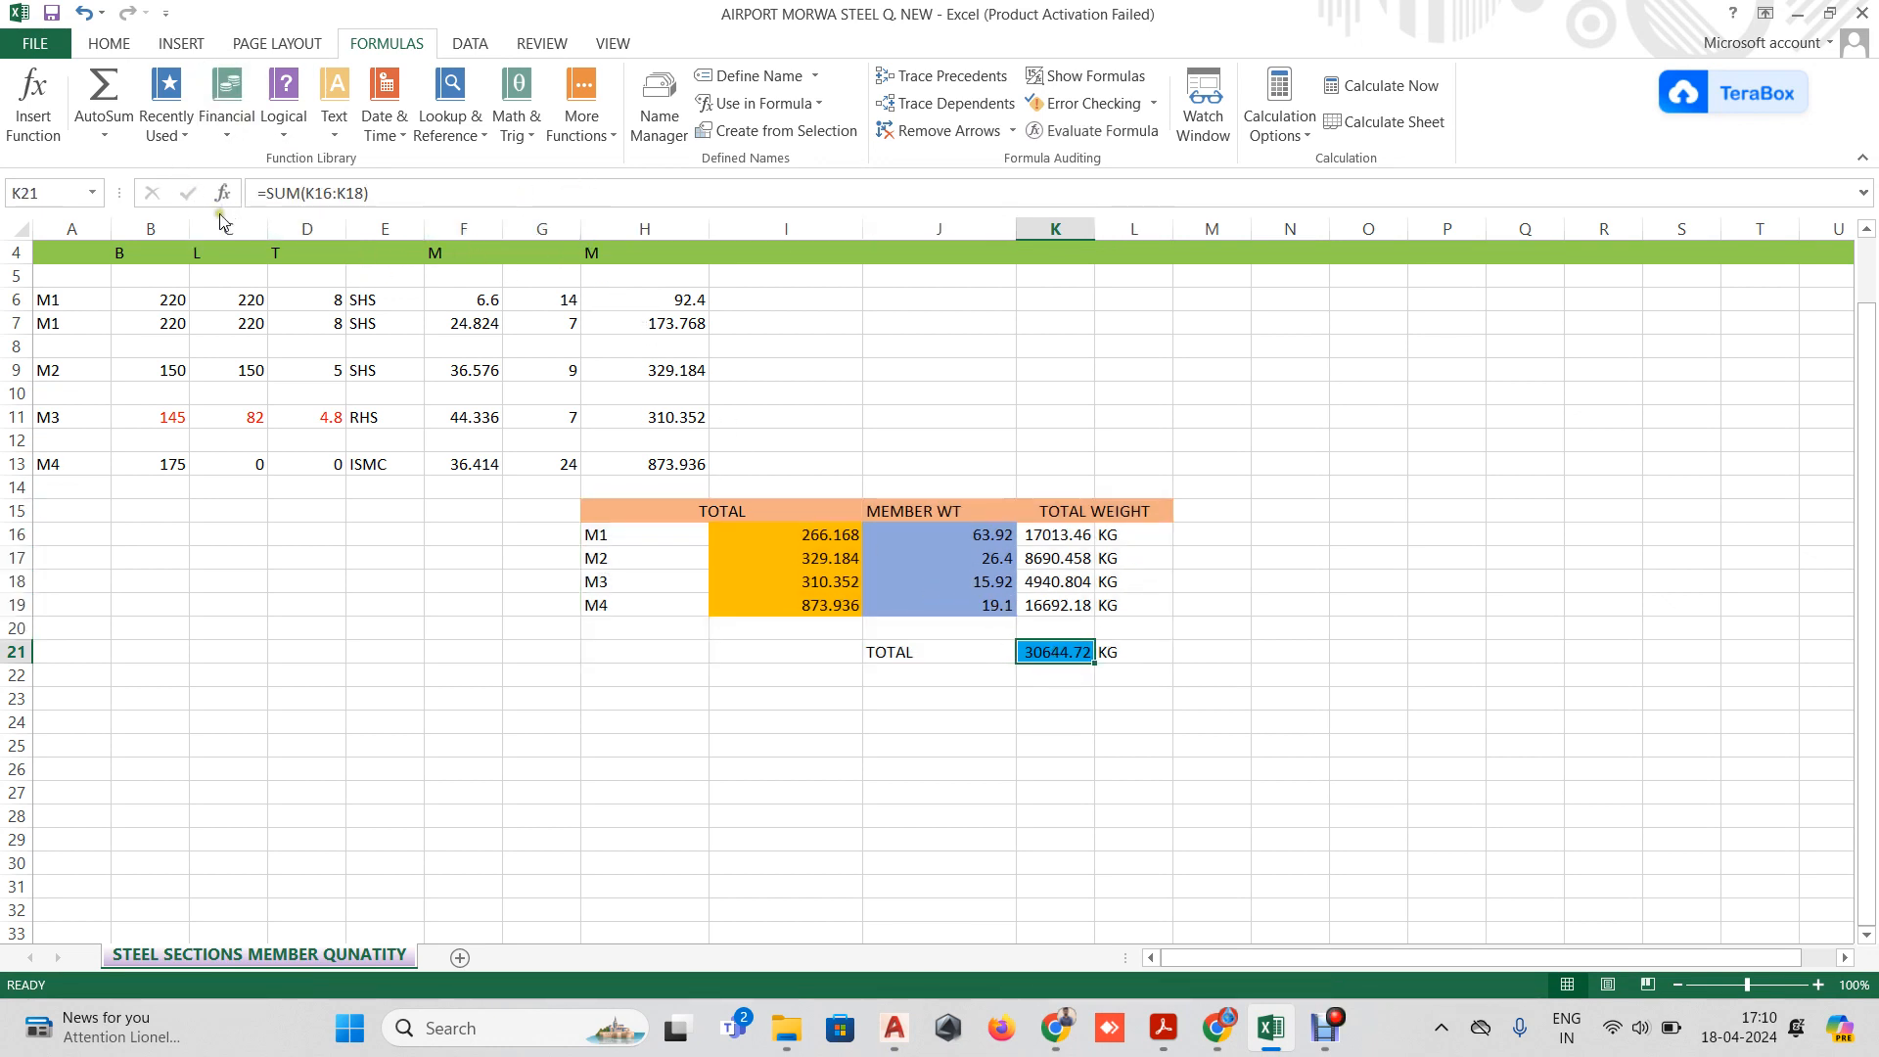
pyautogui.click(961, 540)
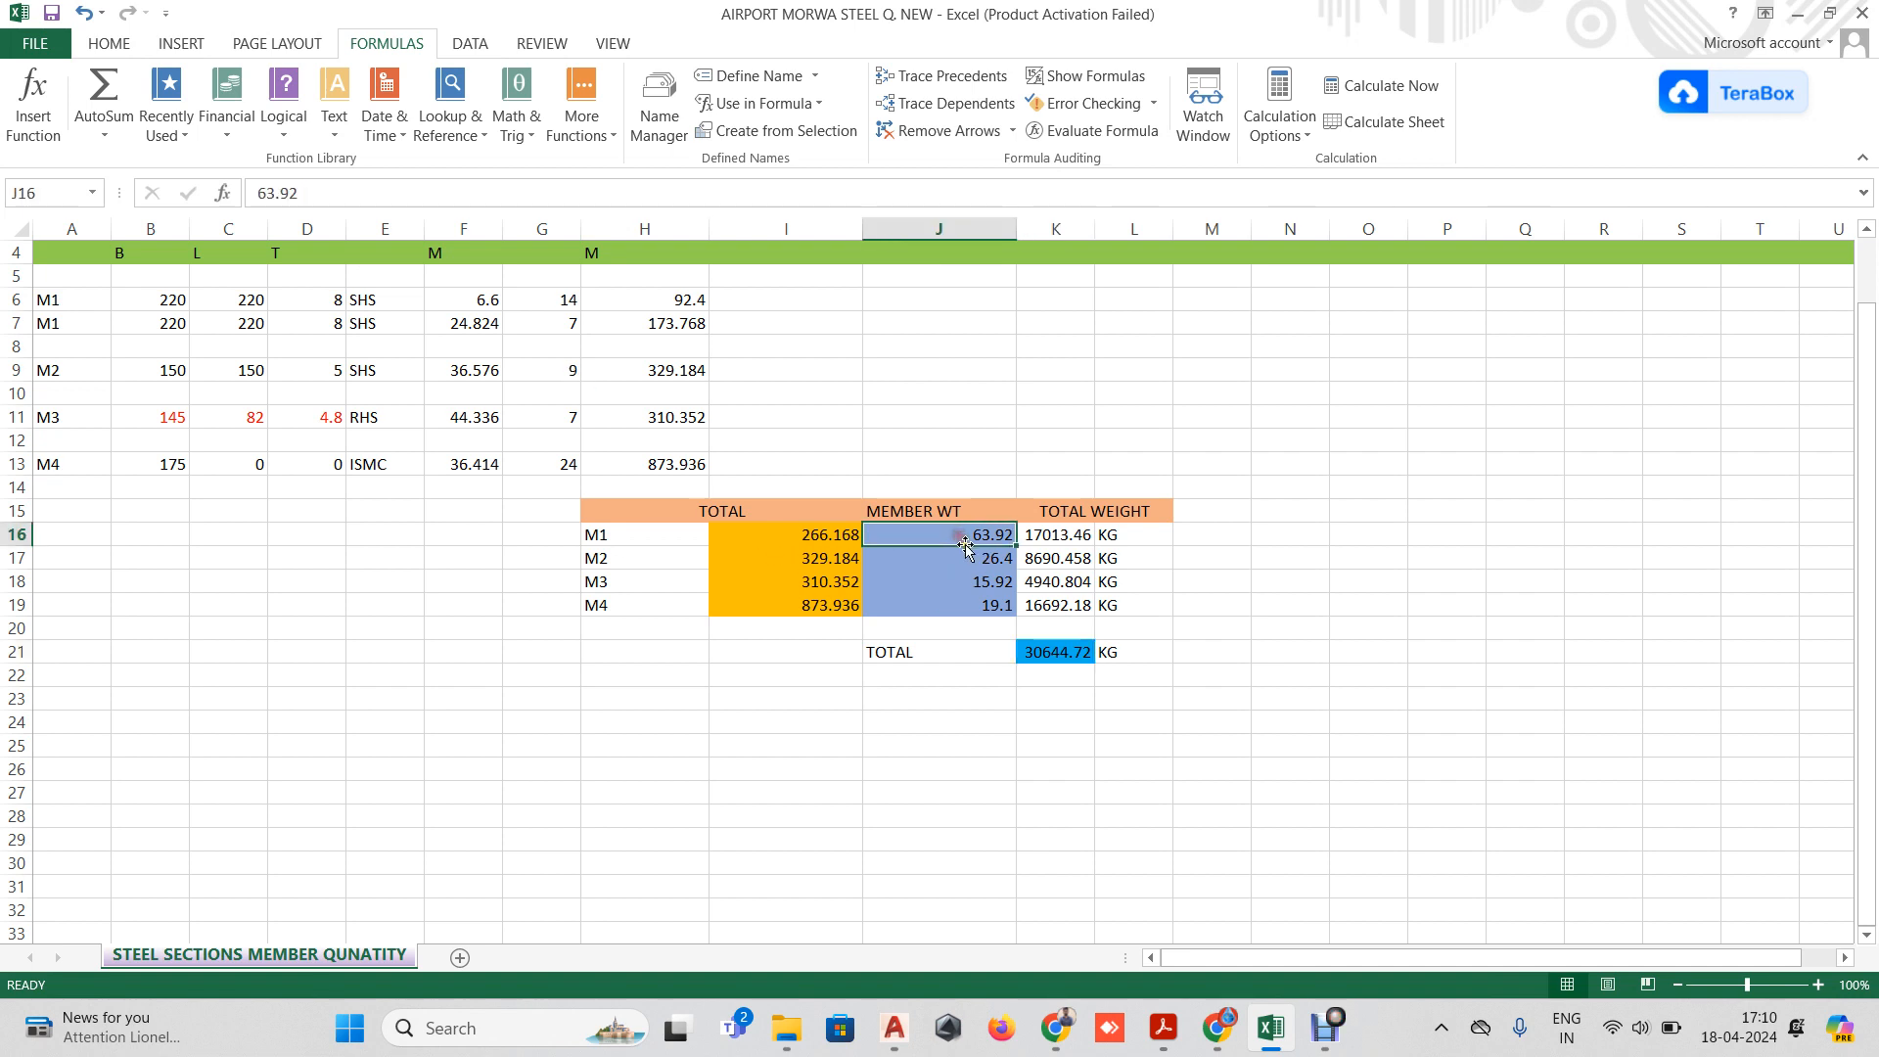
pyautogui.click(1054, 537)
pyautogui.click(1065, 657)
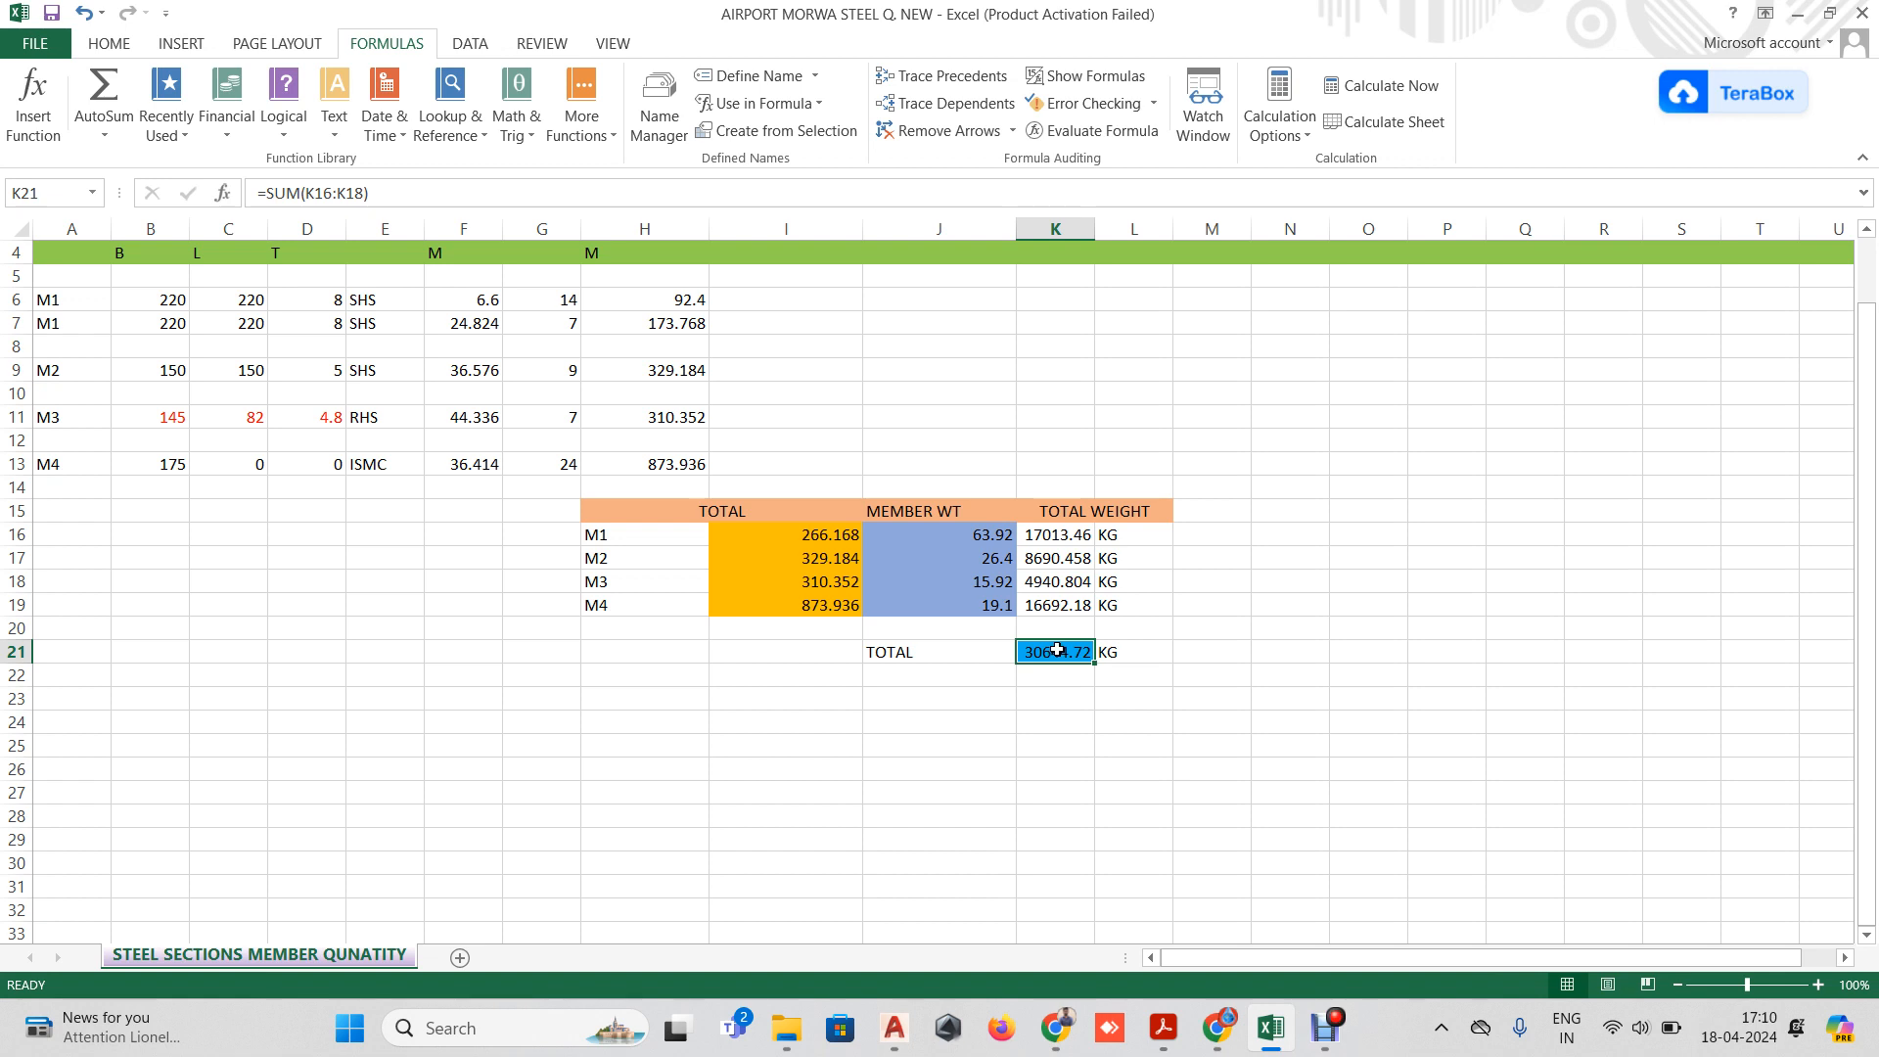
# Try a value of 300 for the M1 total in cell I16, and undo the change.
pyautogui.click(783, 536)
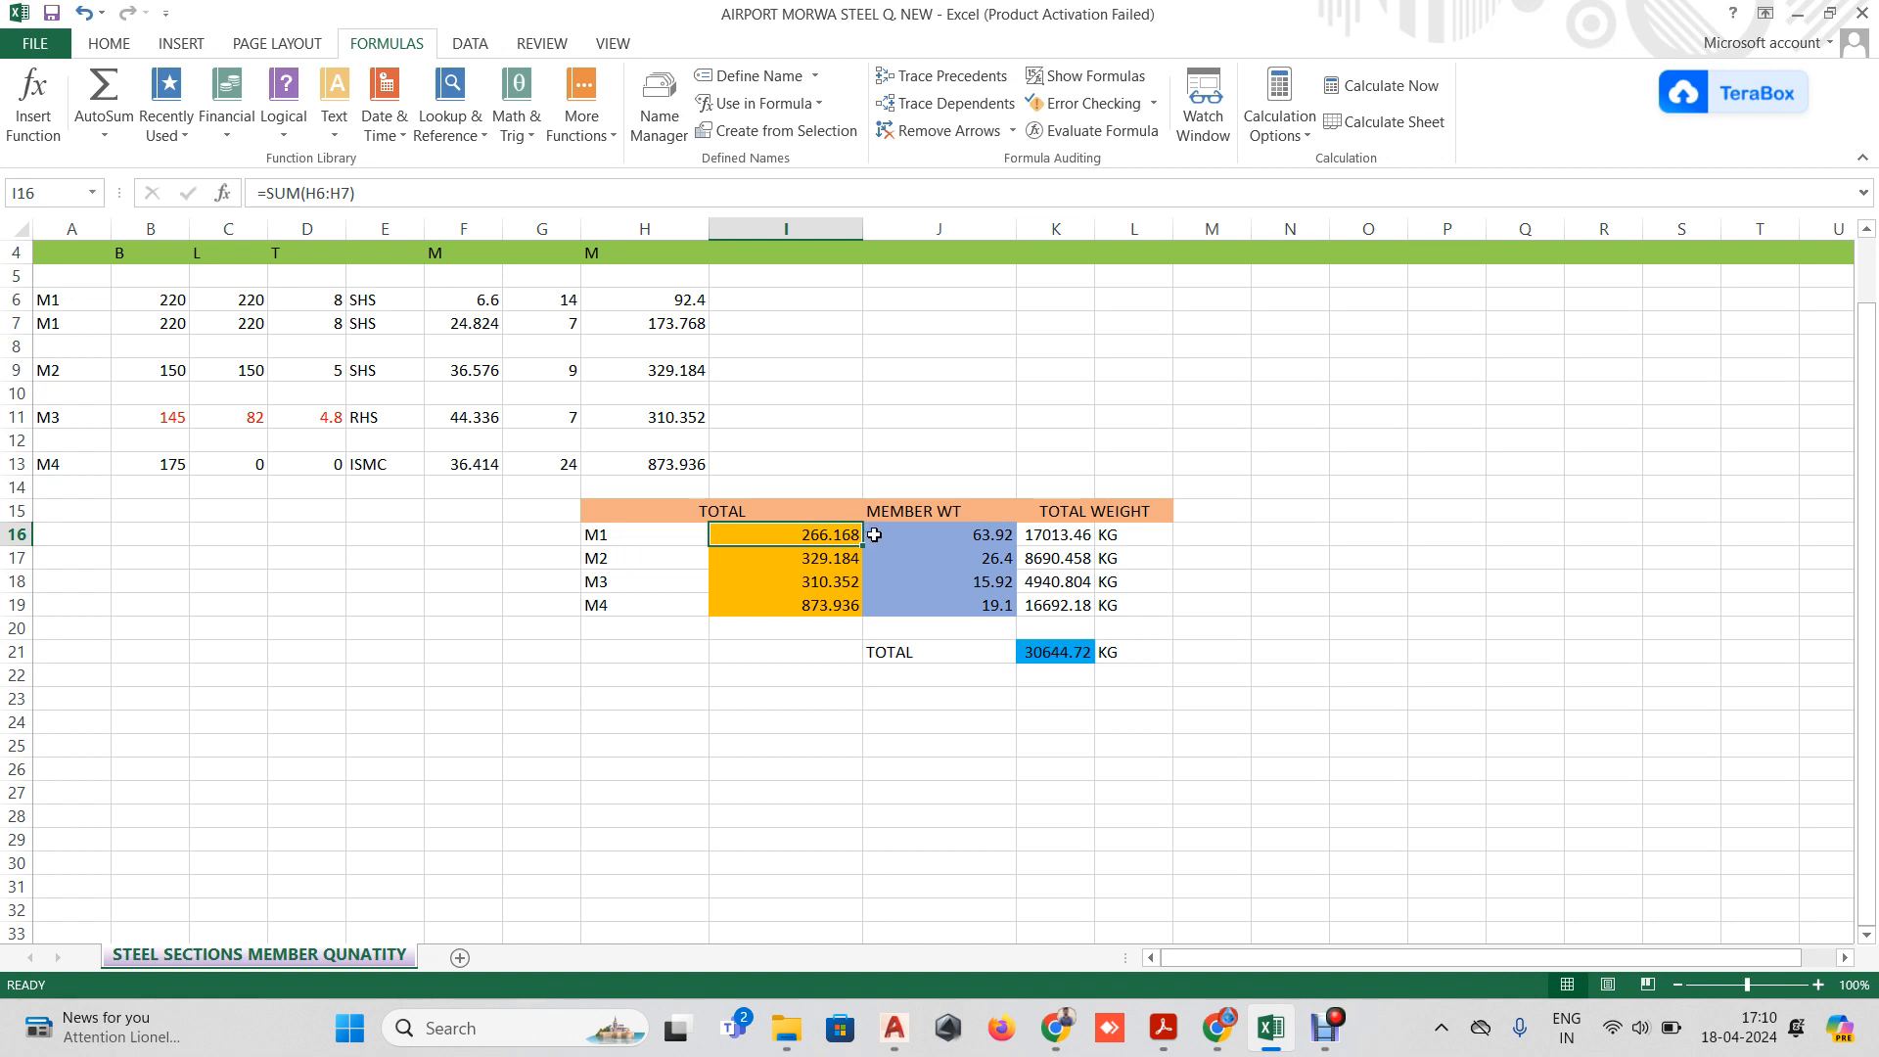
pyautogui.write('3000')
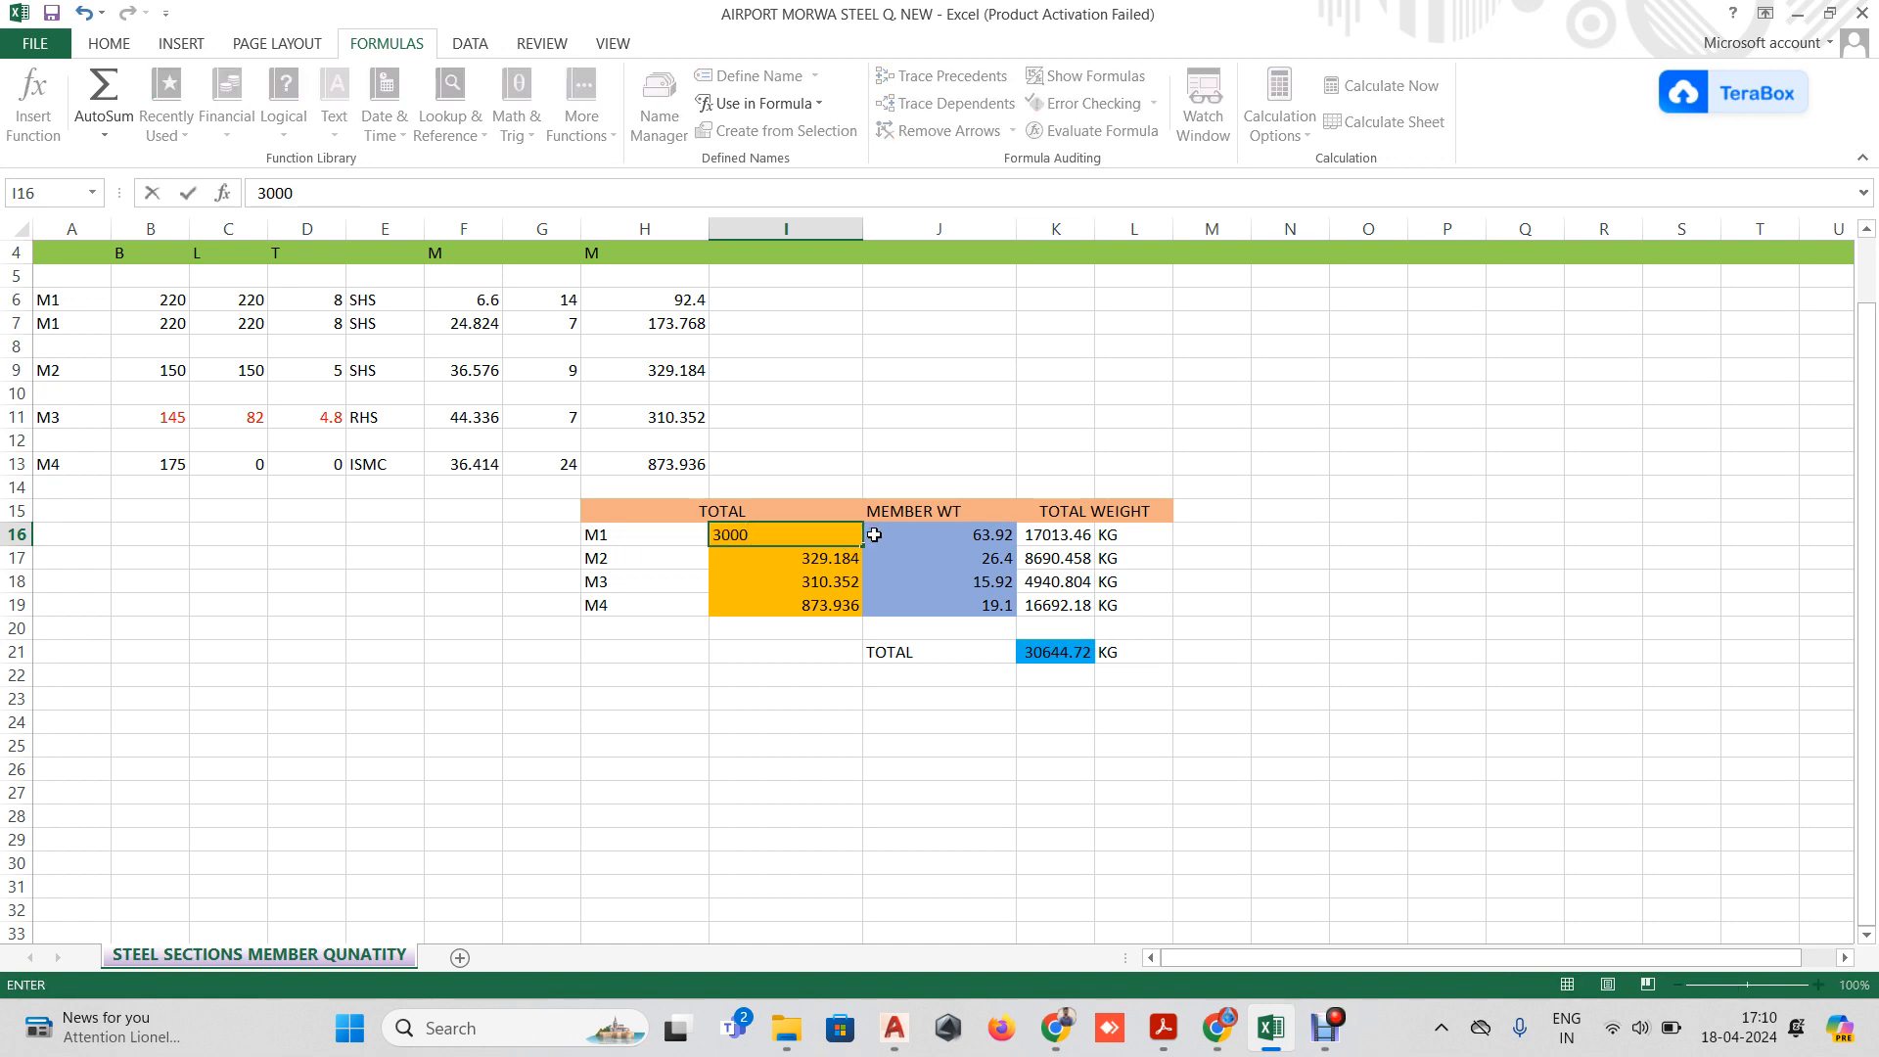
pyautogui.click(895, 536)
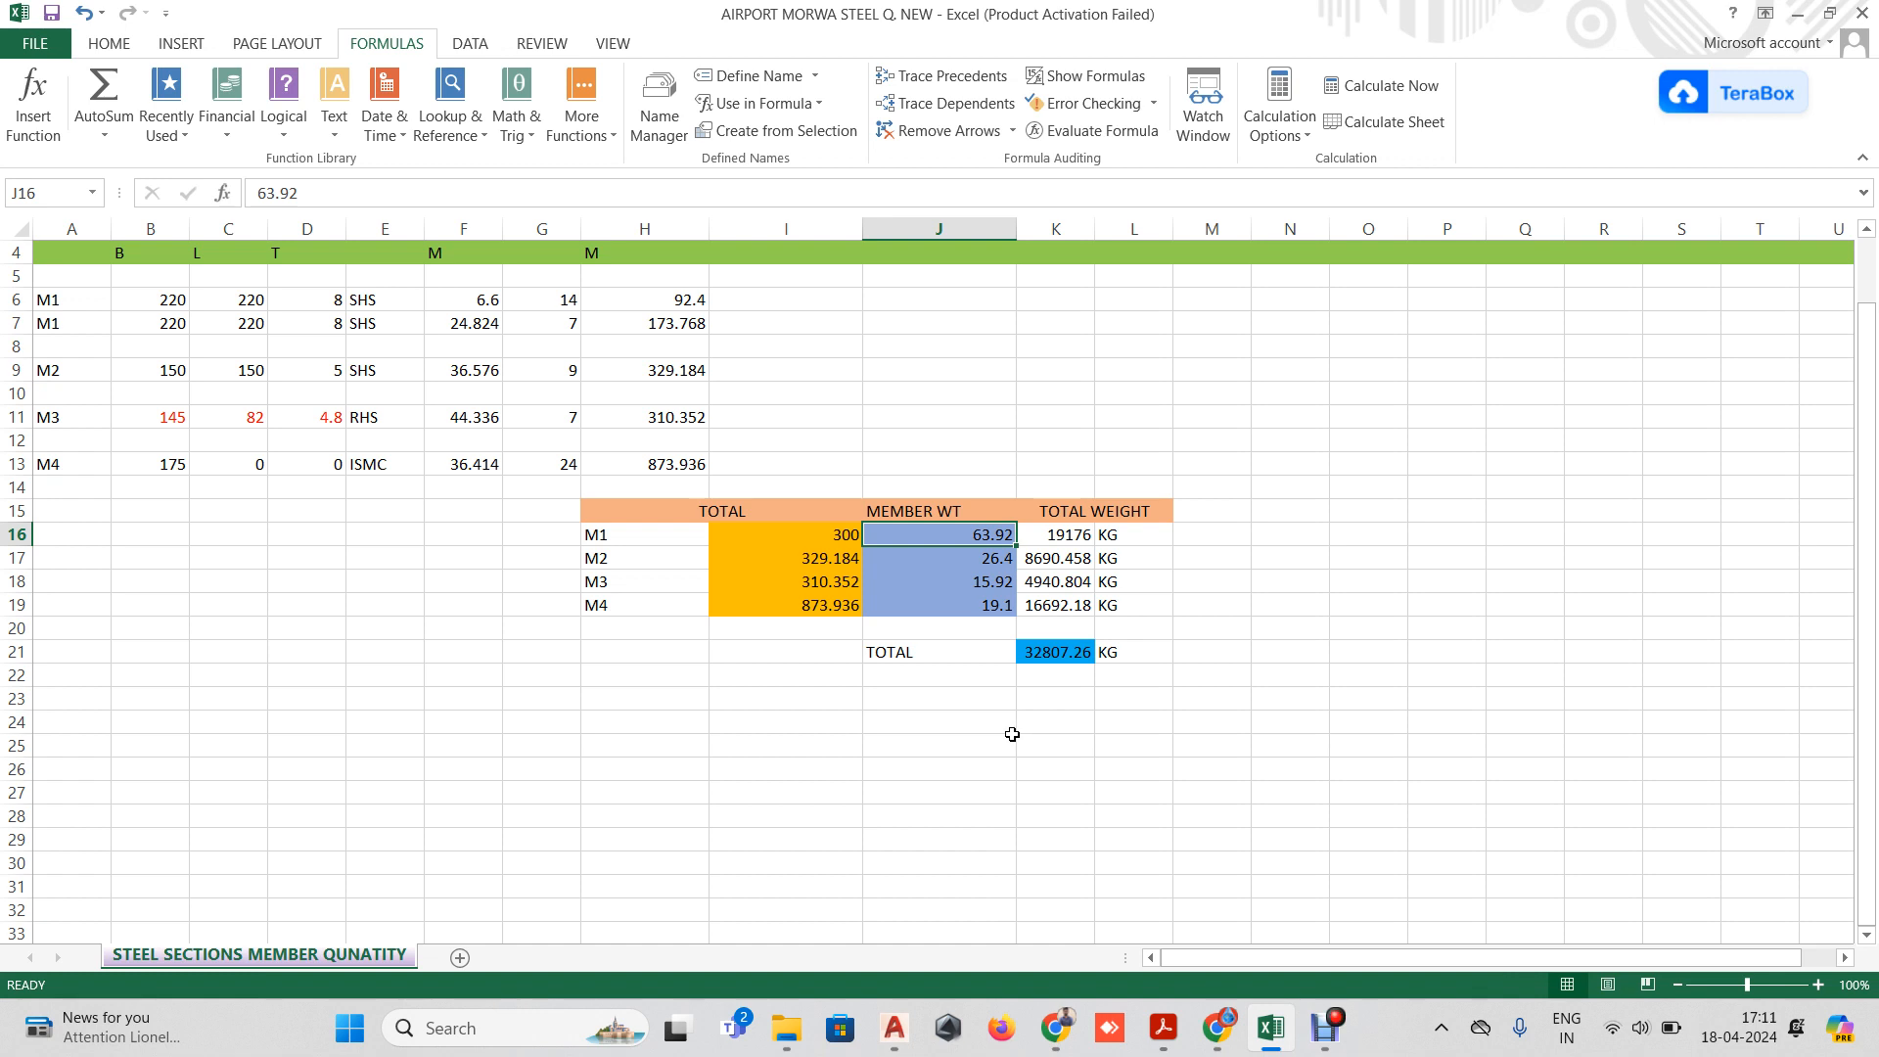
pyautogui.hotkey('ctrl', 'z')
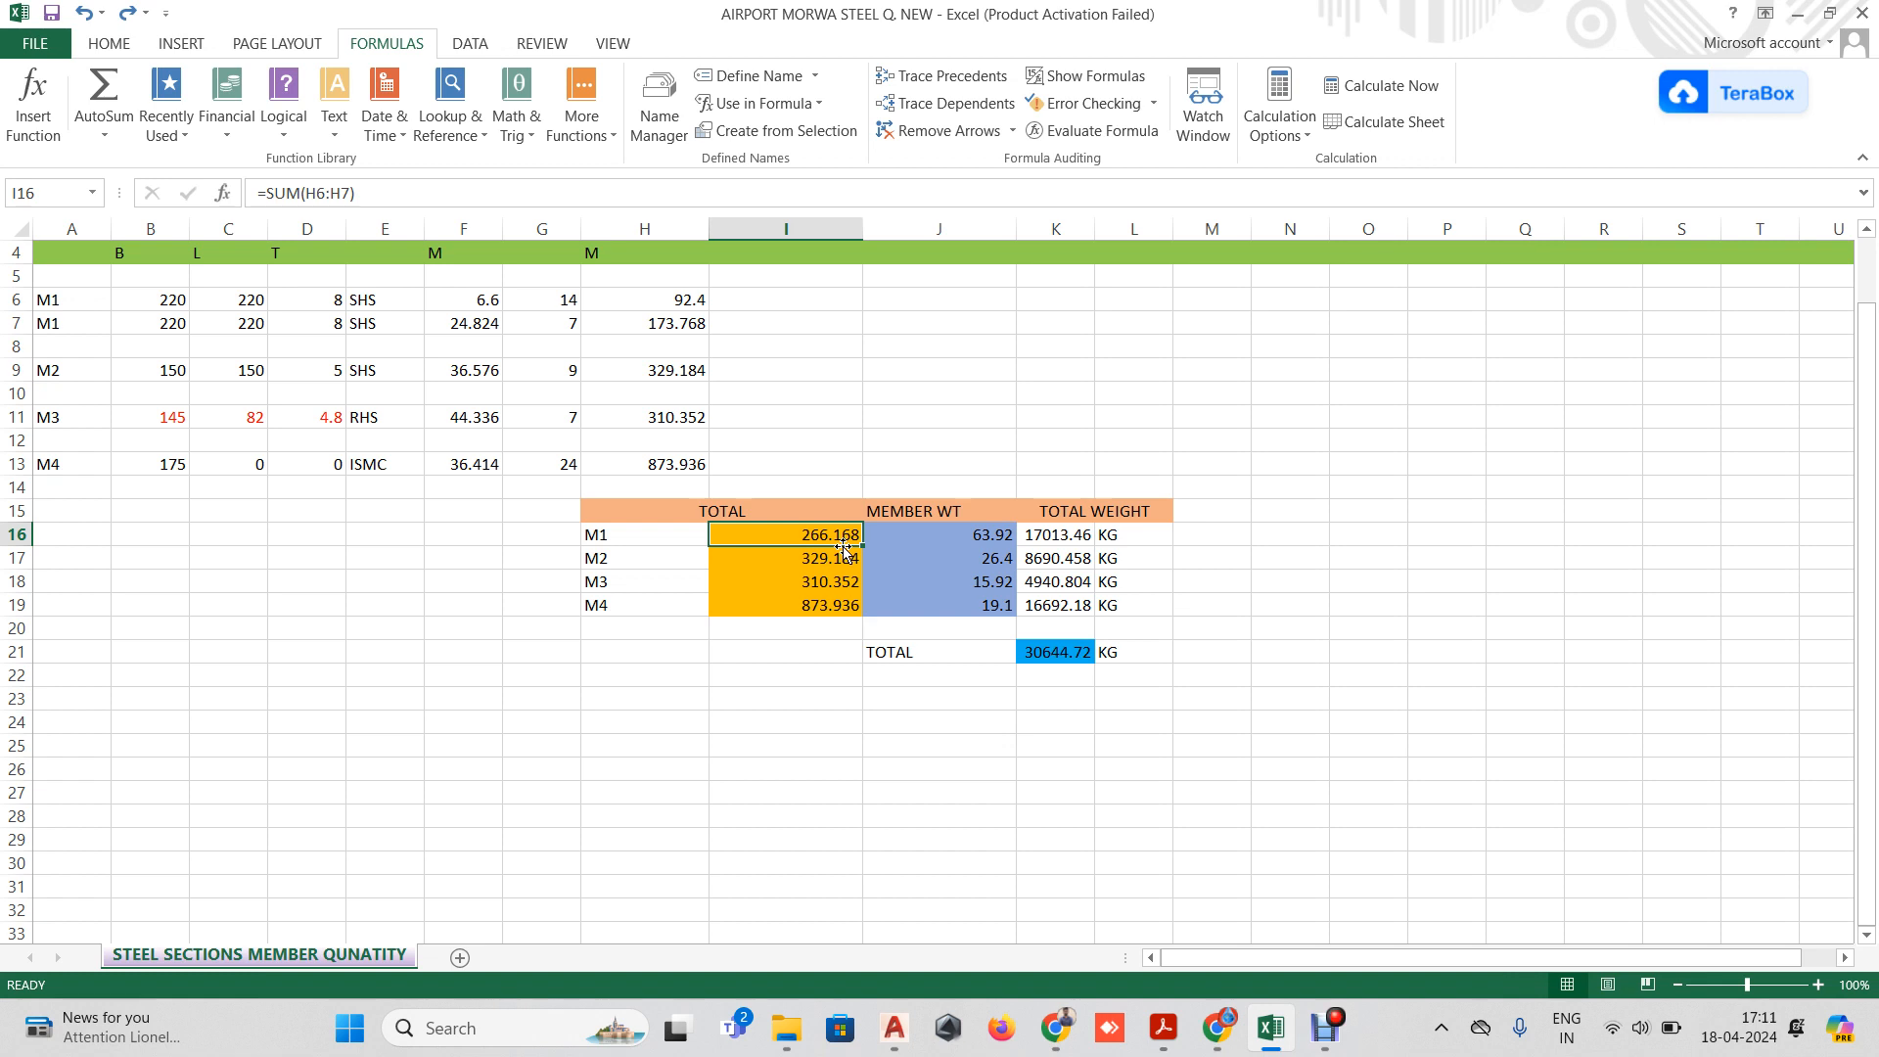
pyautogui.press('F2')
pyautogui.write('3')
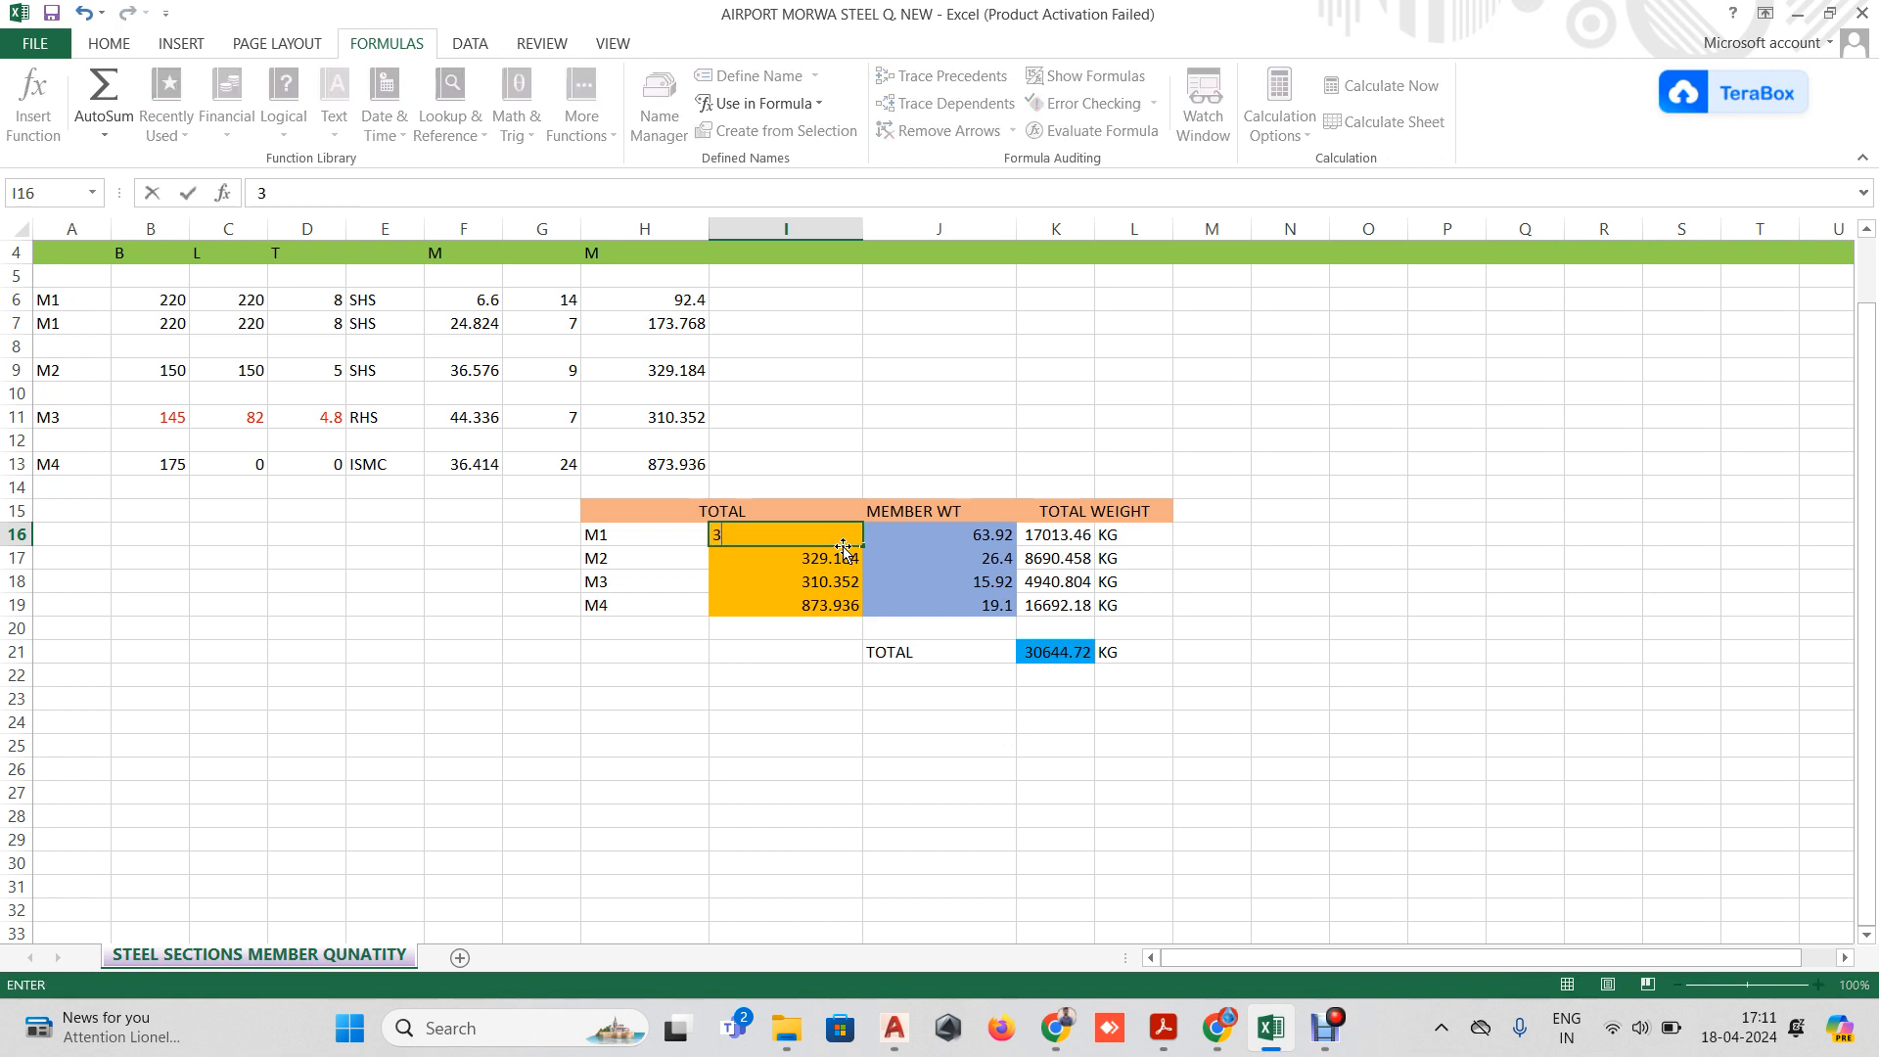
pyautogui.hotkey('ctrl', 'z')
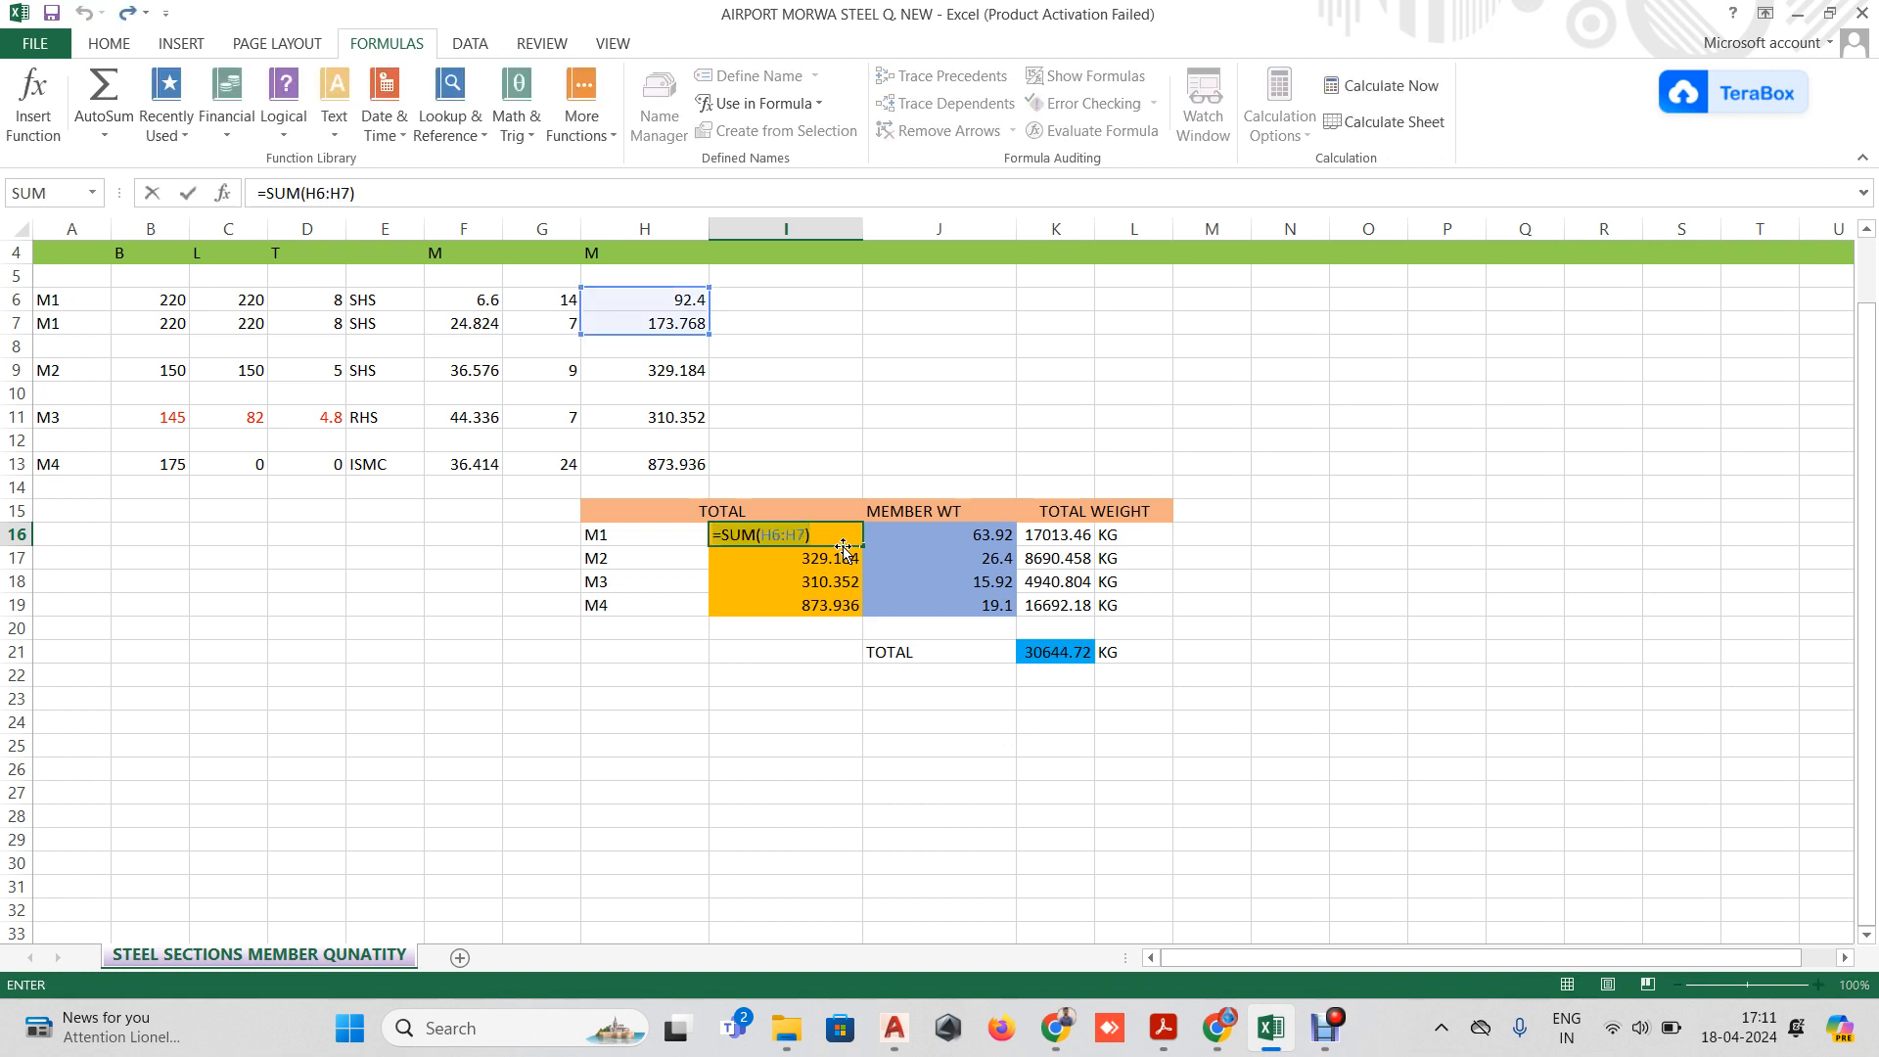
pyautogui.hotkey('ctrl', 'z')
pyautogui.press('Escape')
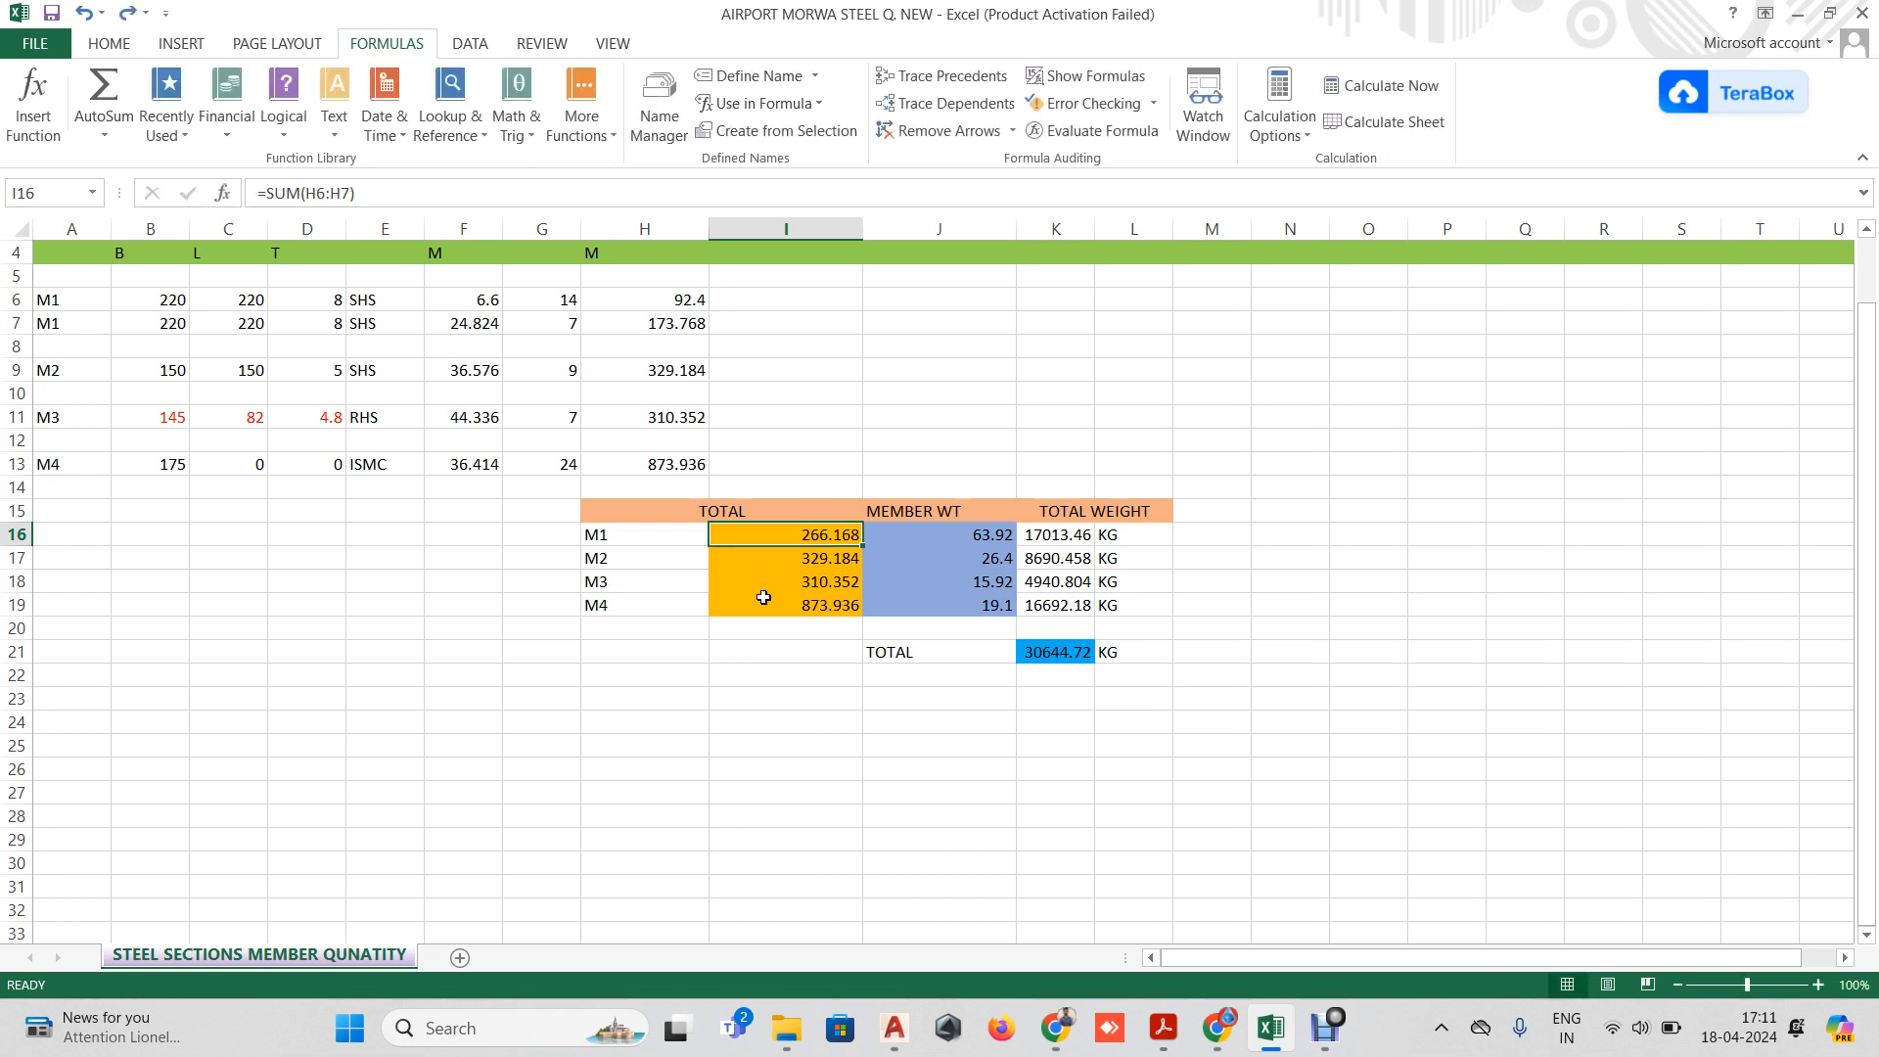
# Check the SUM formula for the M1 total and set the first M1 row's number of members in cell G6 to 20.
pyautogui.doubleClick(852, 537)
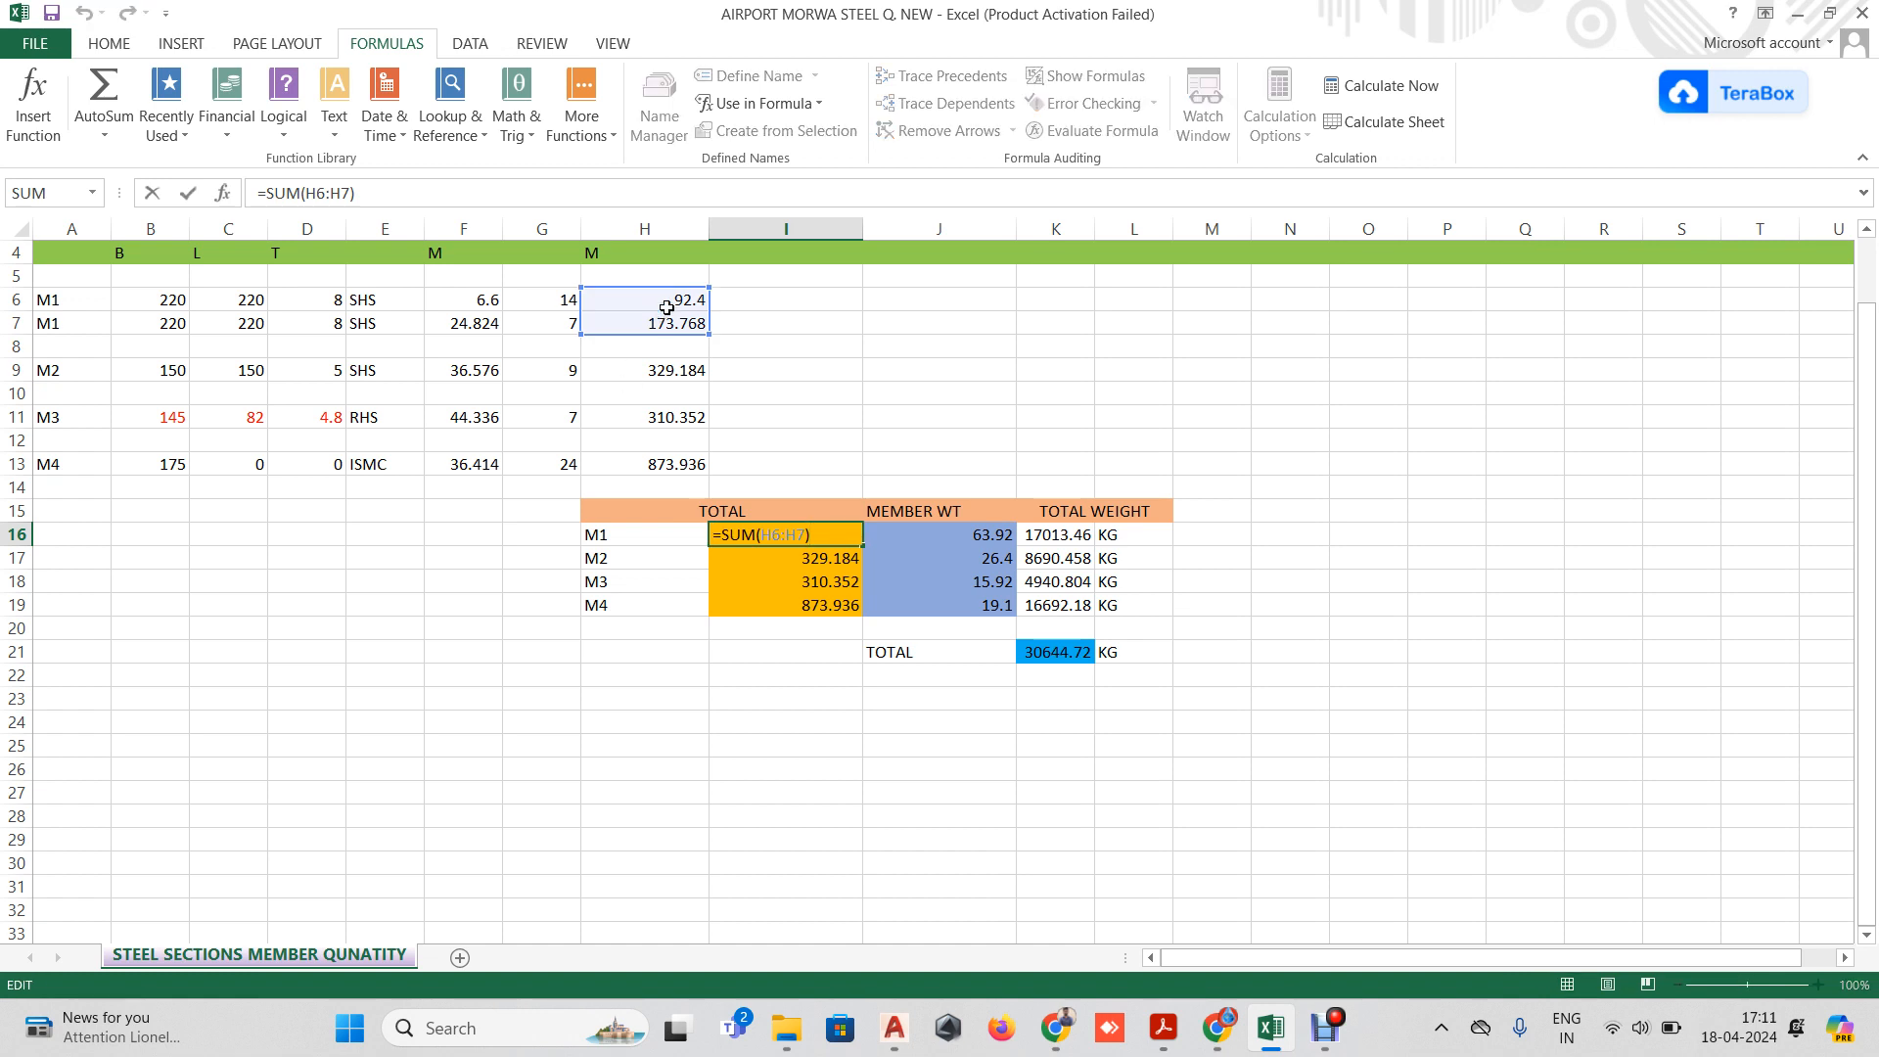
pyautogui.click(544, 301)
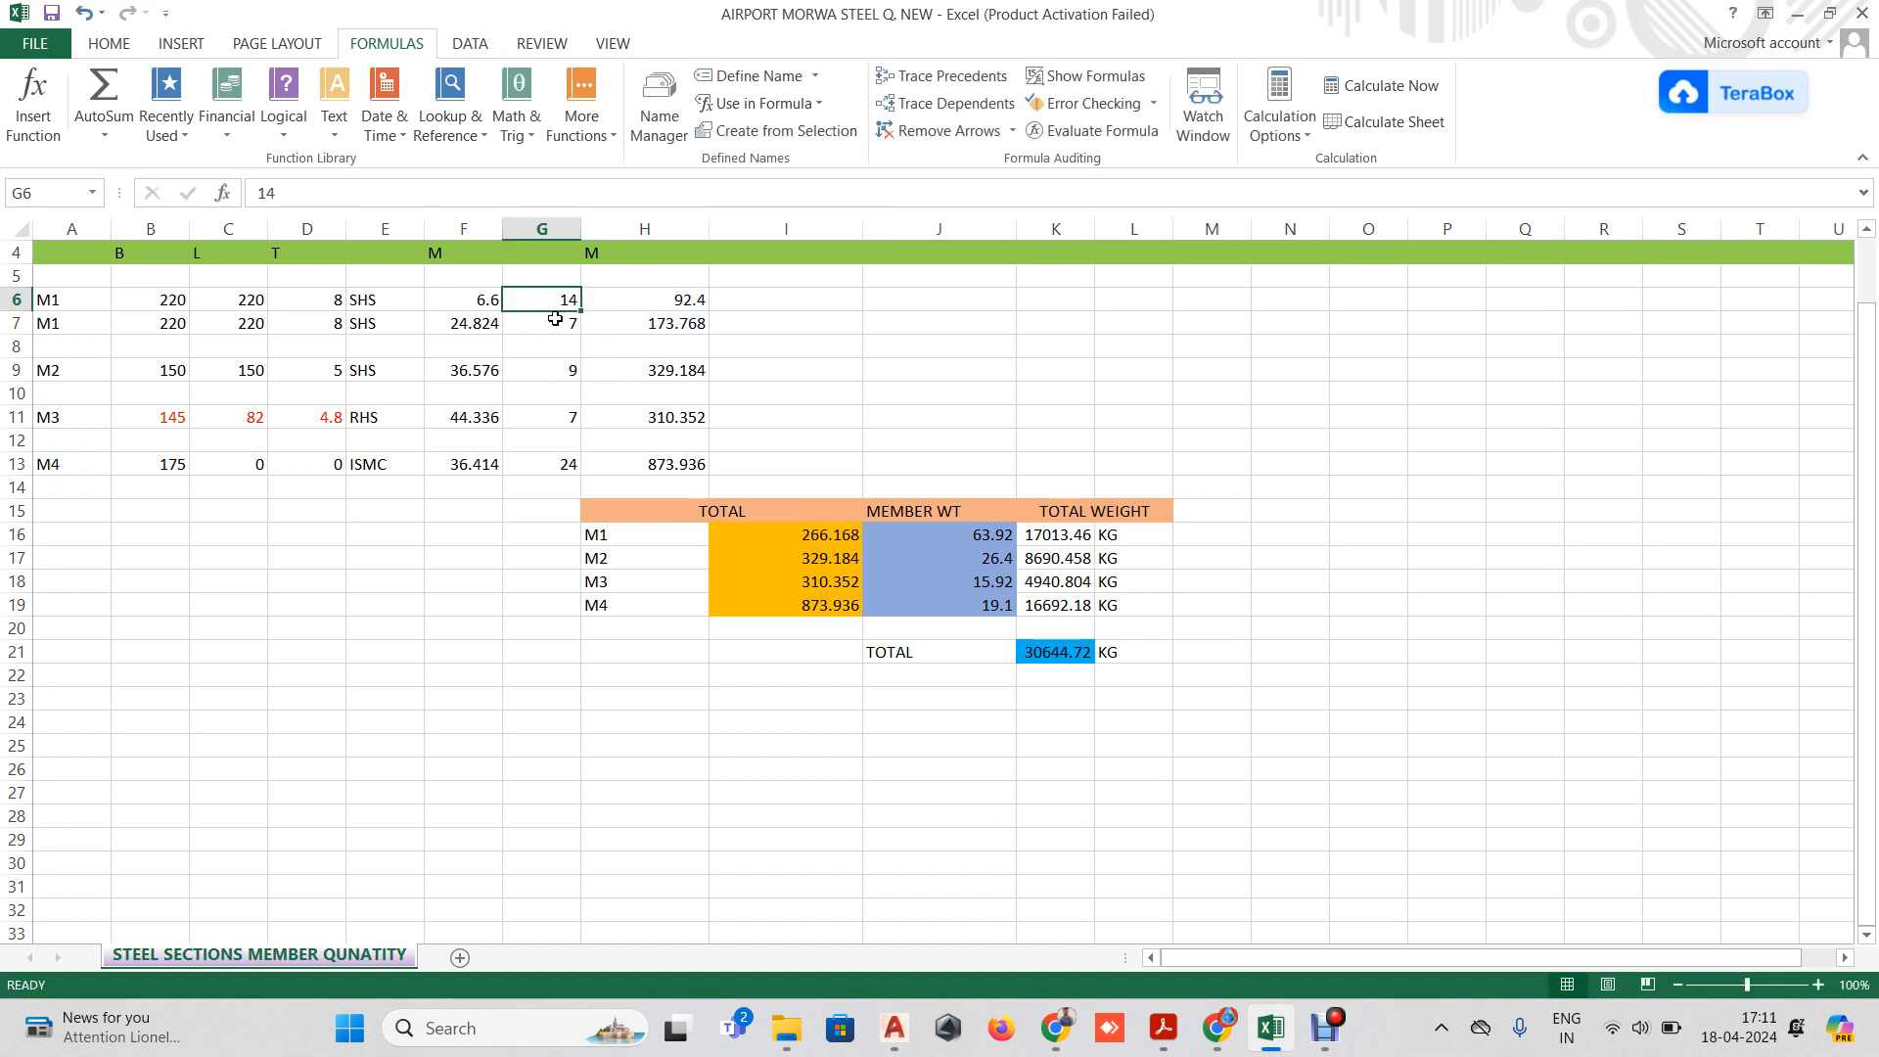
pyautogui.write('20')
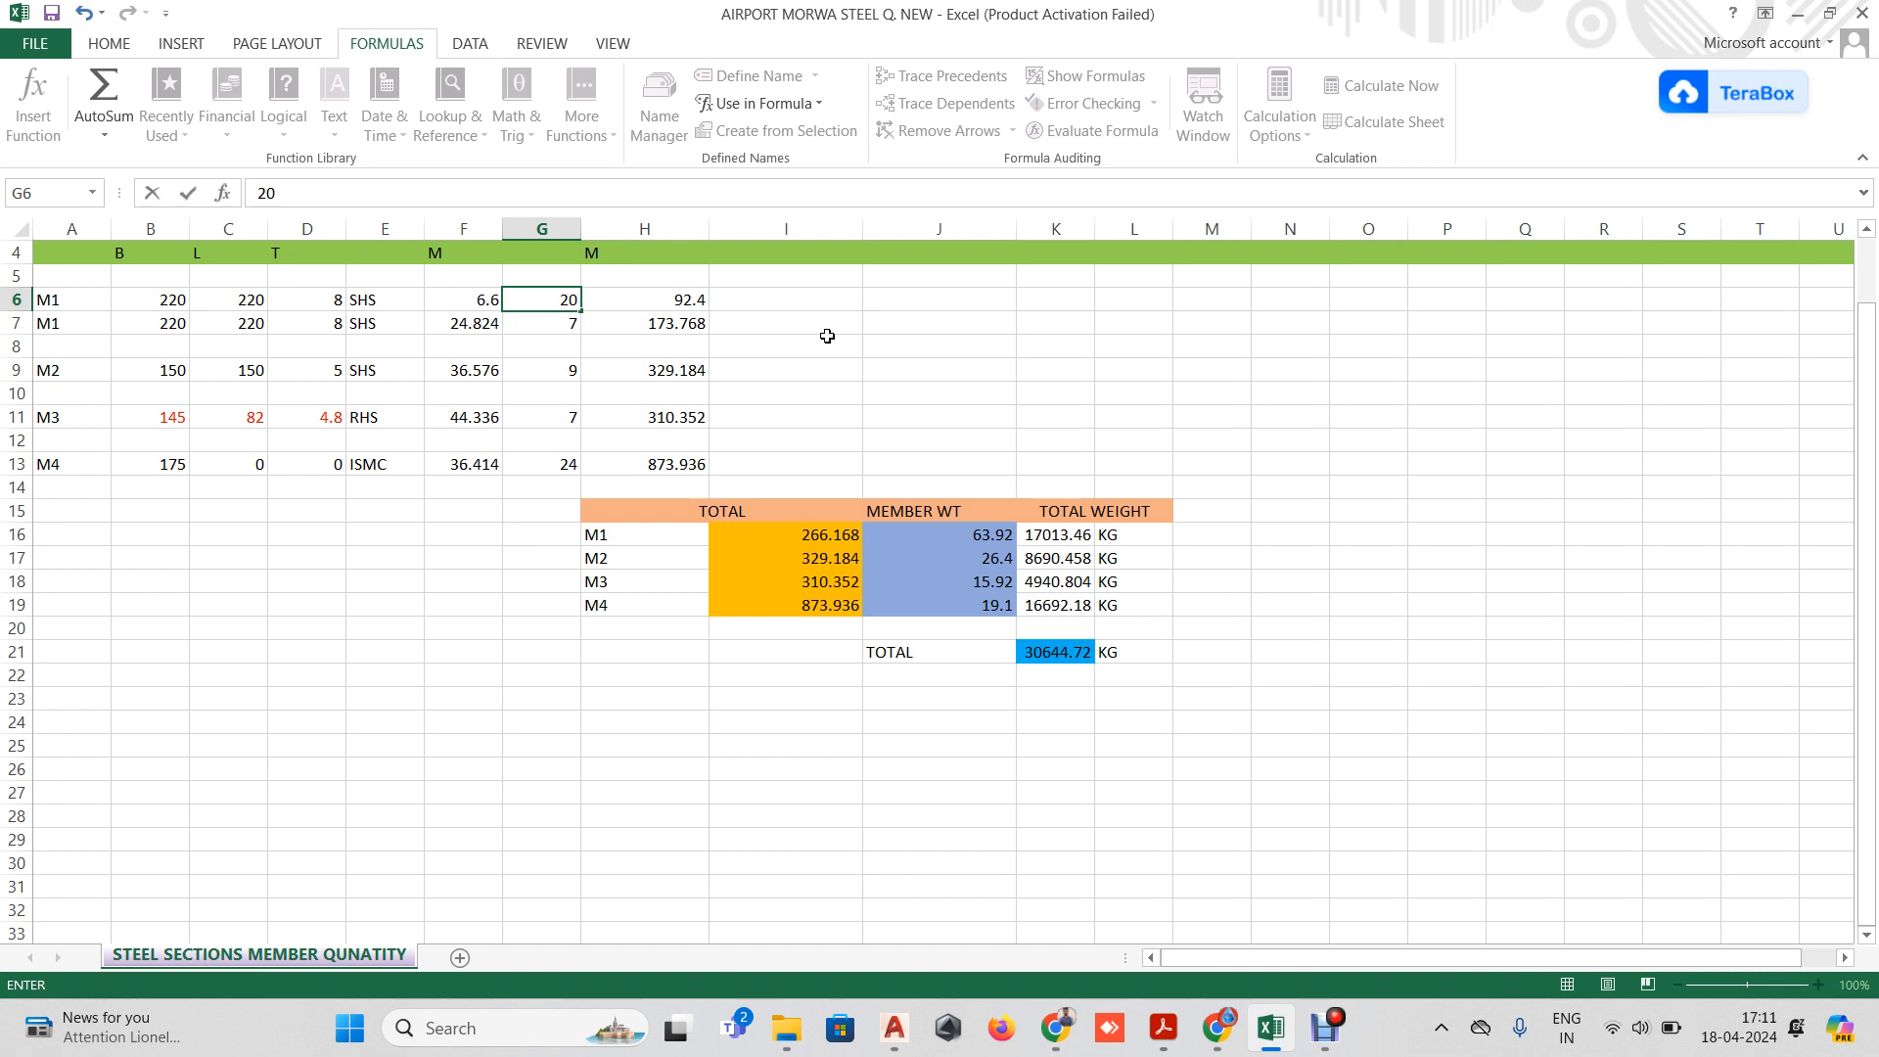
pyautogui.click(690, 304)
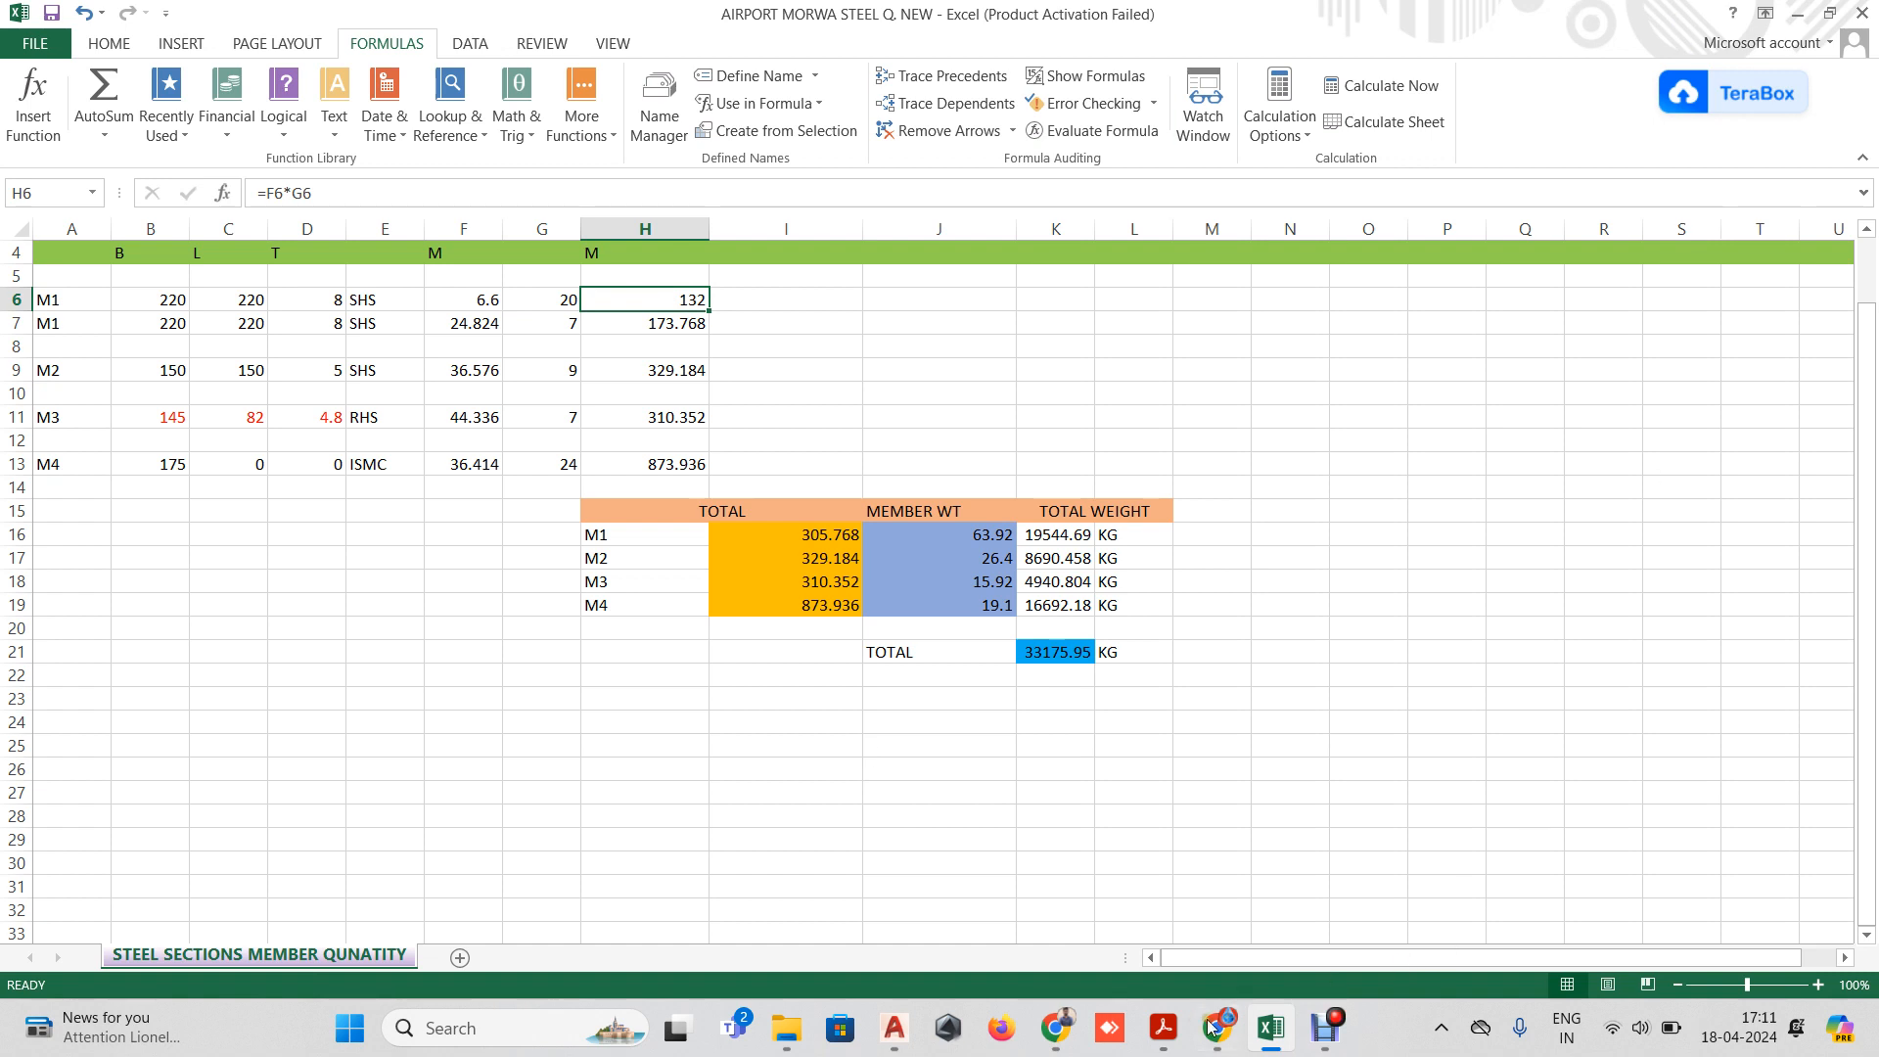
# Switch to the AutoCAD drawing with the linked steel quantity table and dismiss the plot and publish notification.
pyautogui.click(893, 1027)
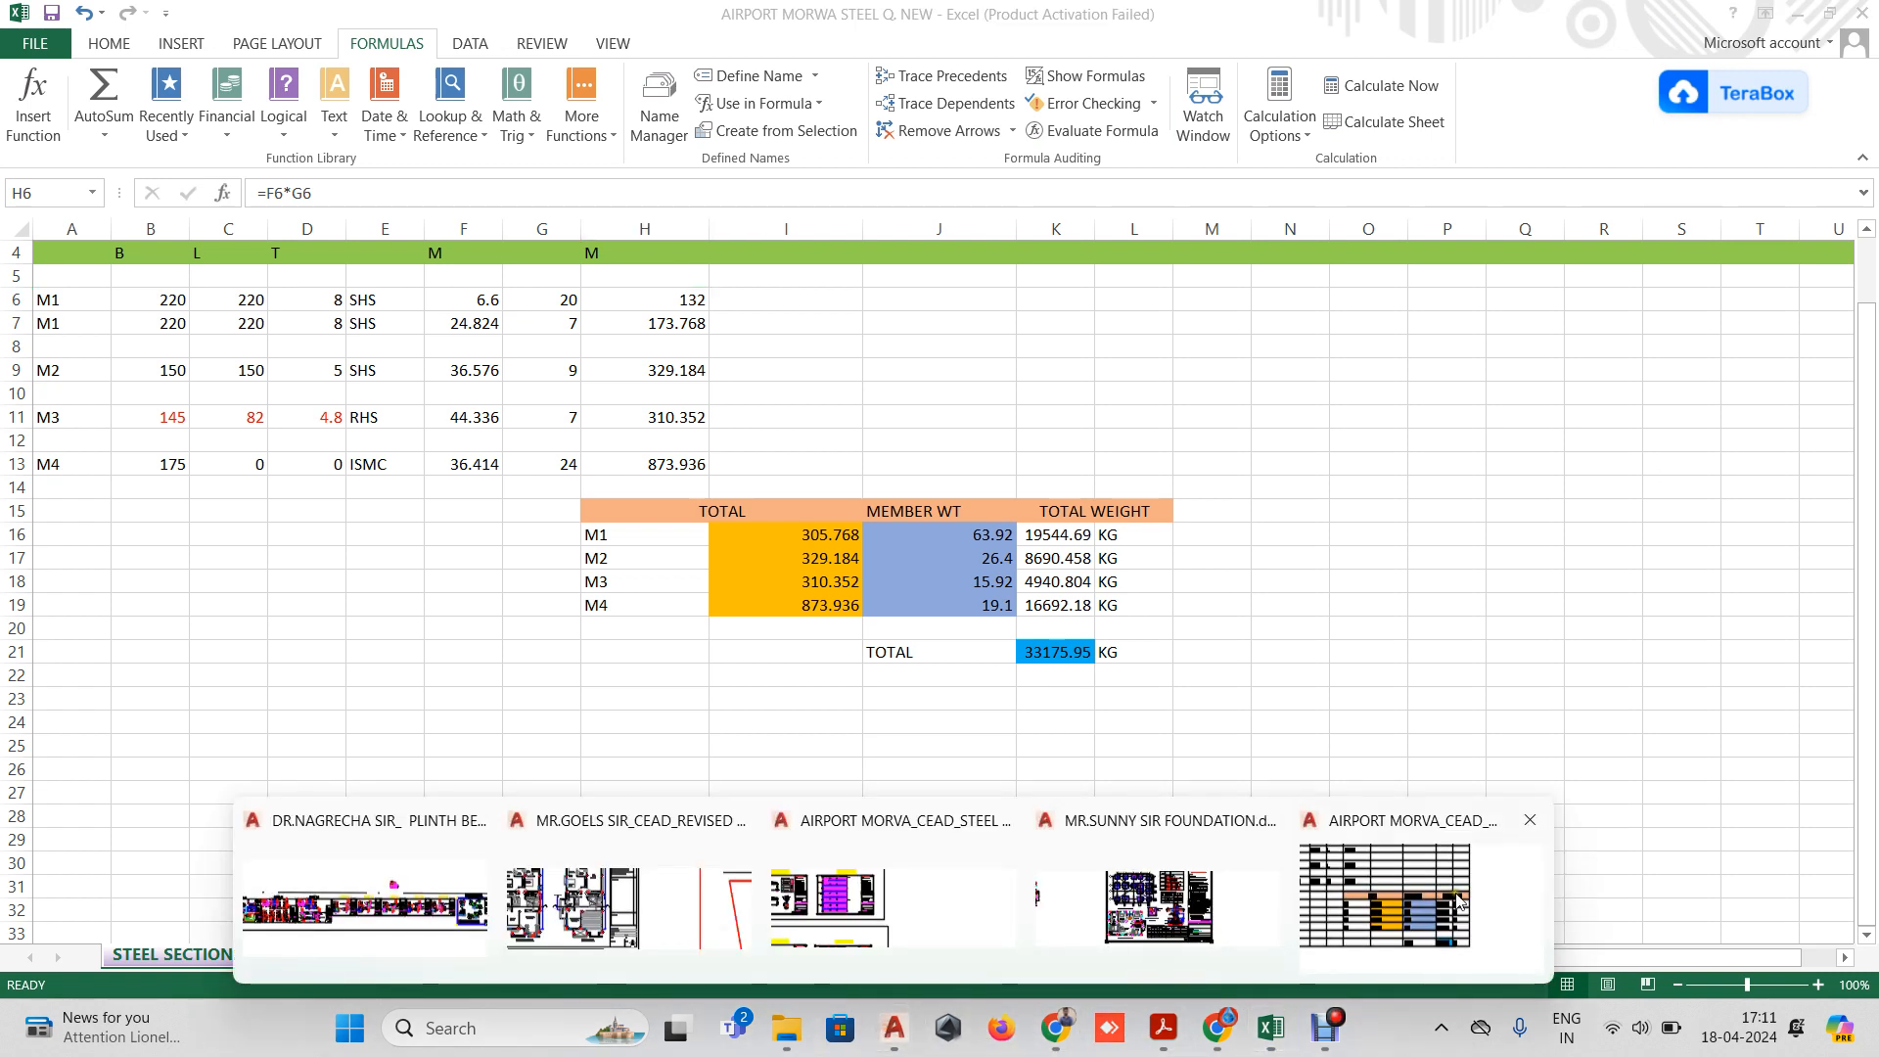
pyautogui.click(1458, 901)
pyautogui.rightClick(1052, 577)
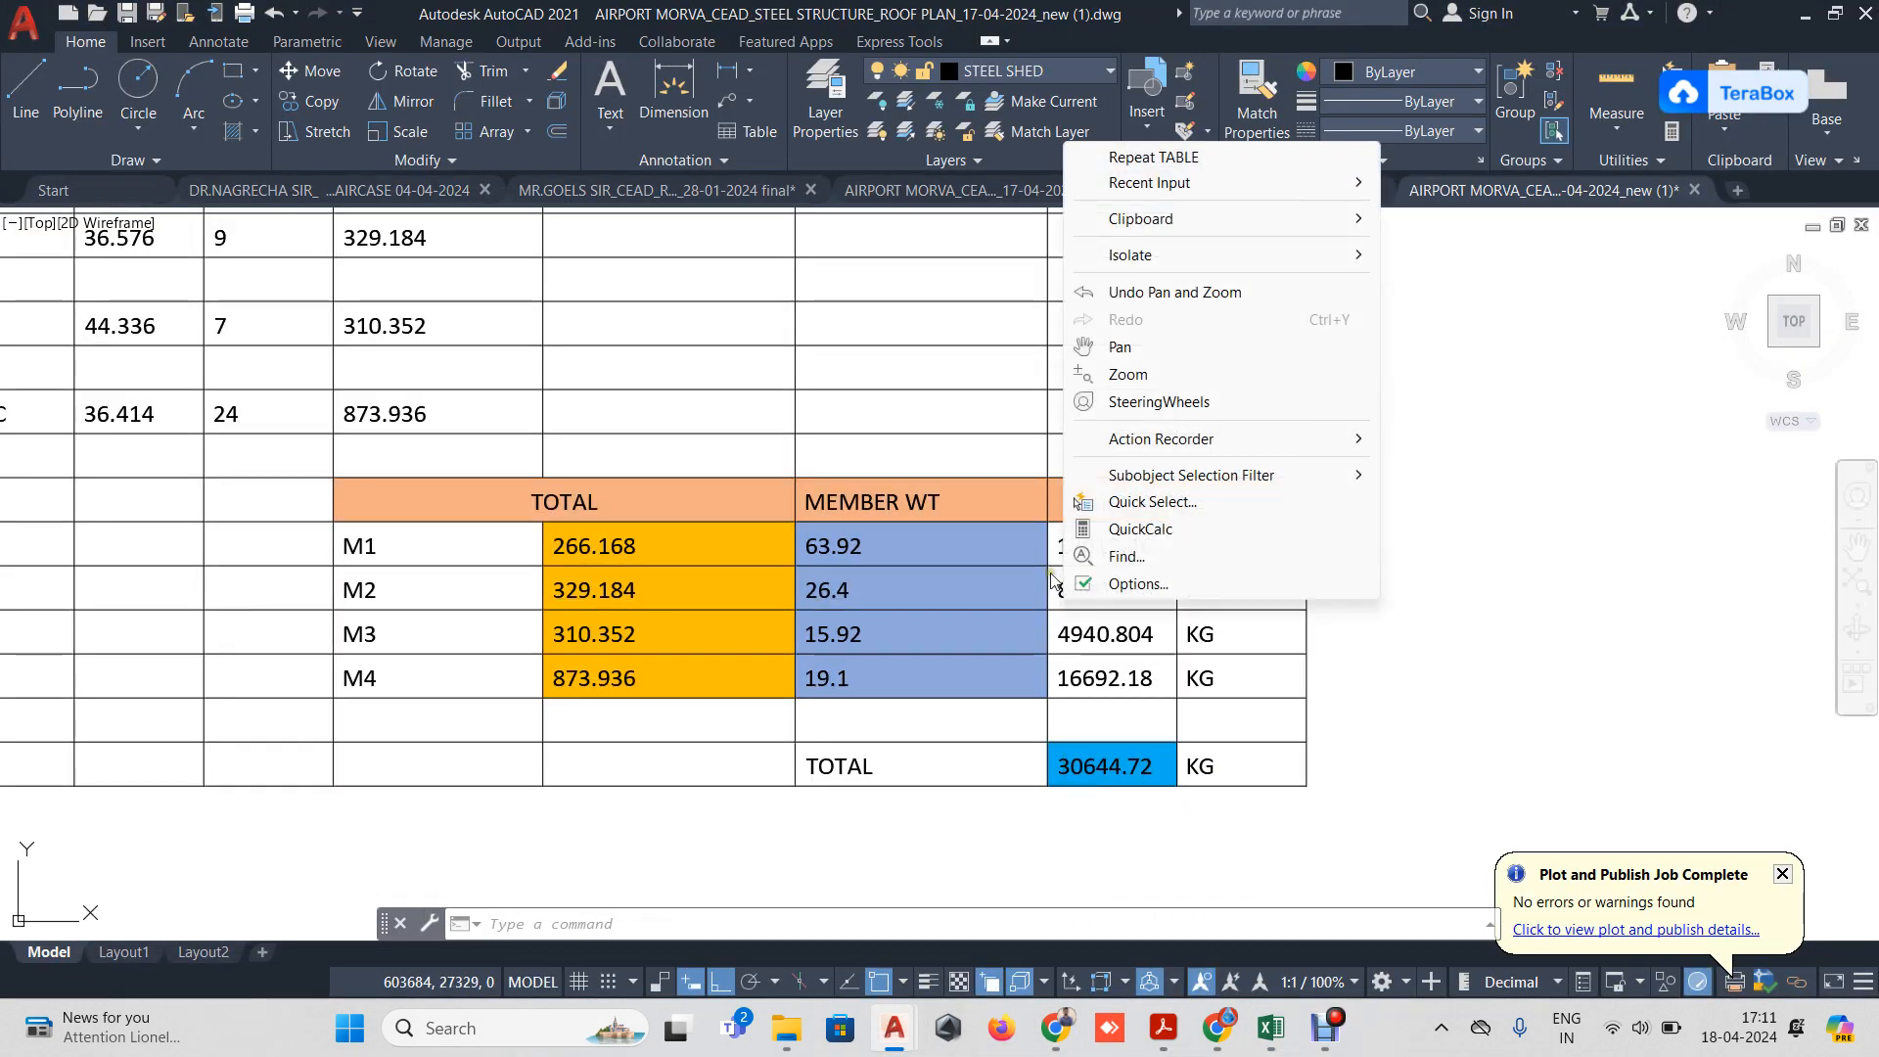
pyautogui.rightClick(755, 537)
pyautogui.click(1356, 667)
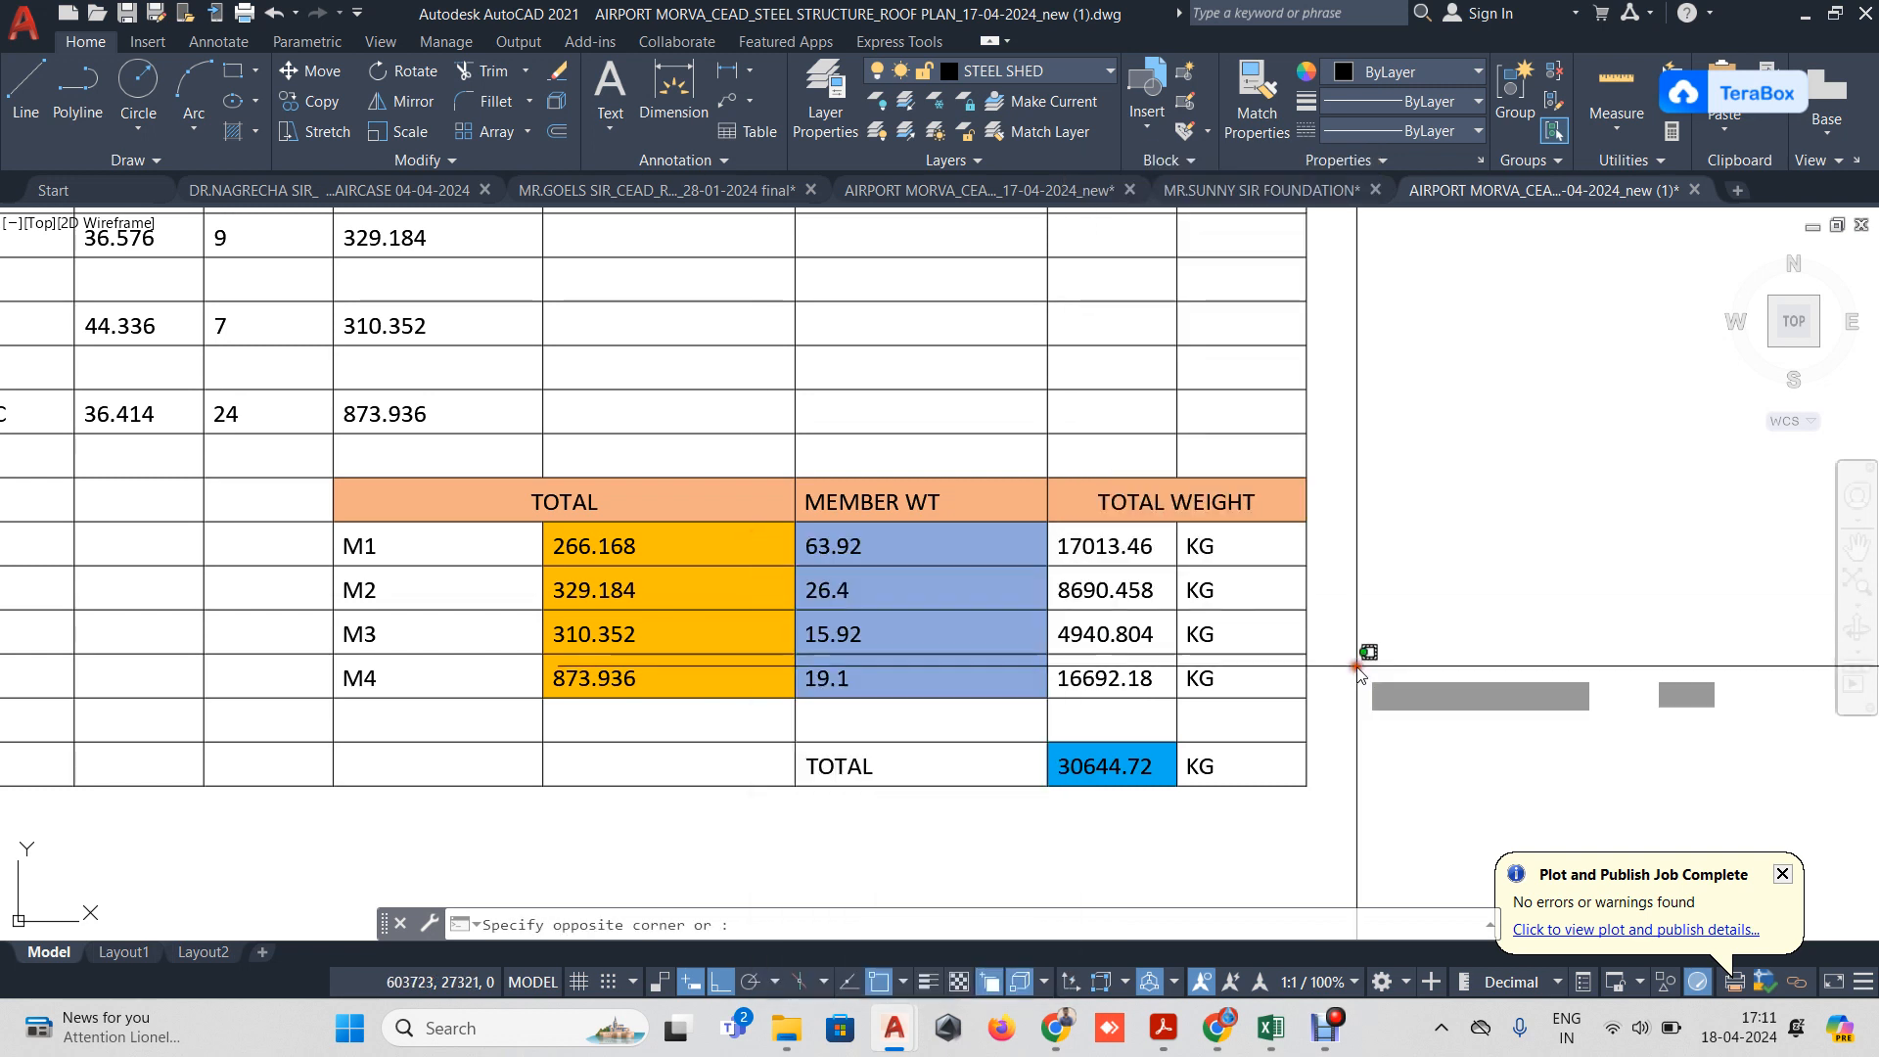
pyautogui.click(1654, 782)
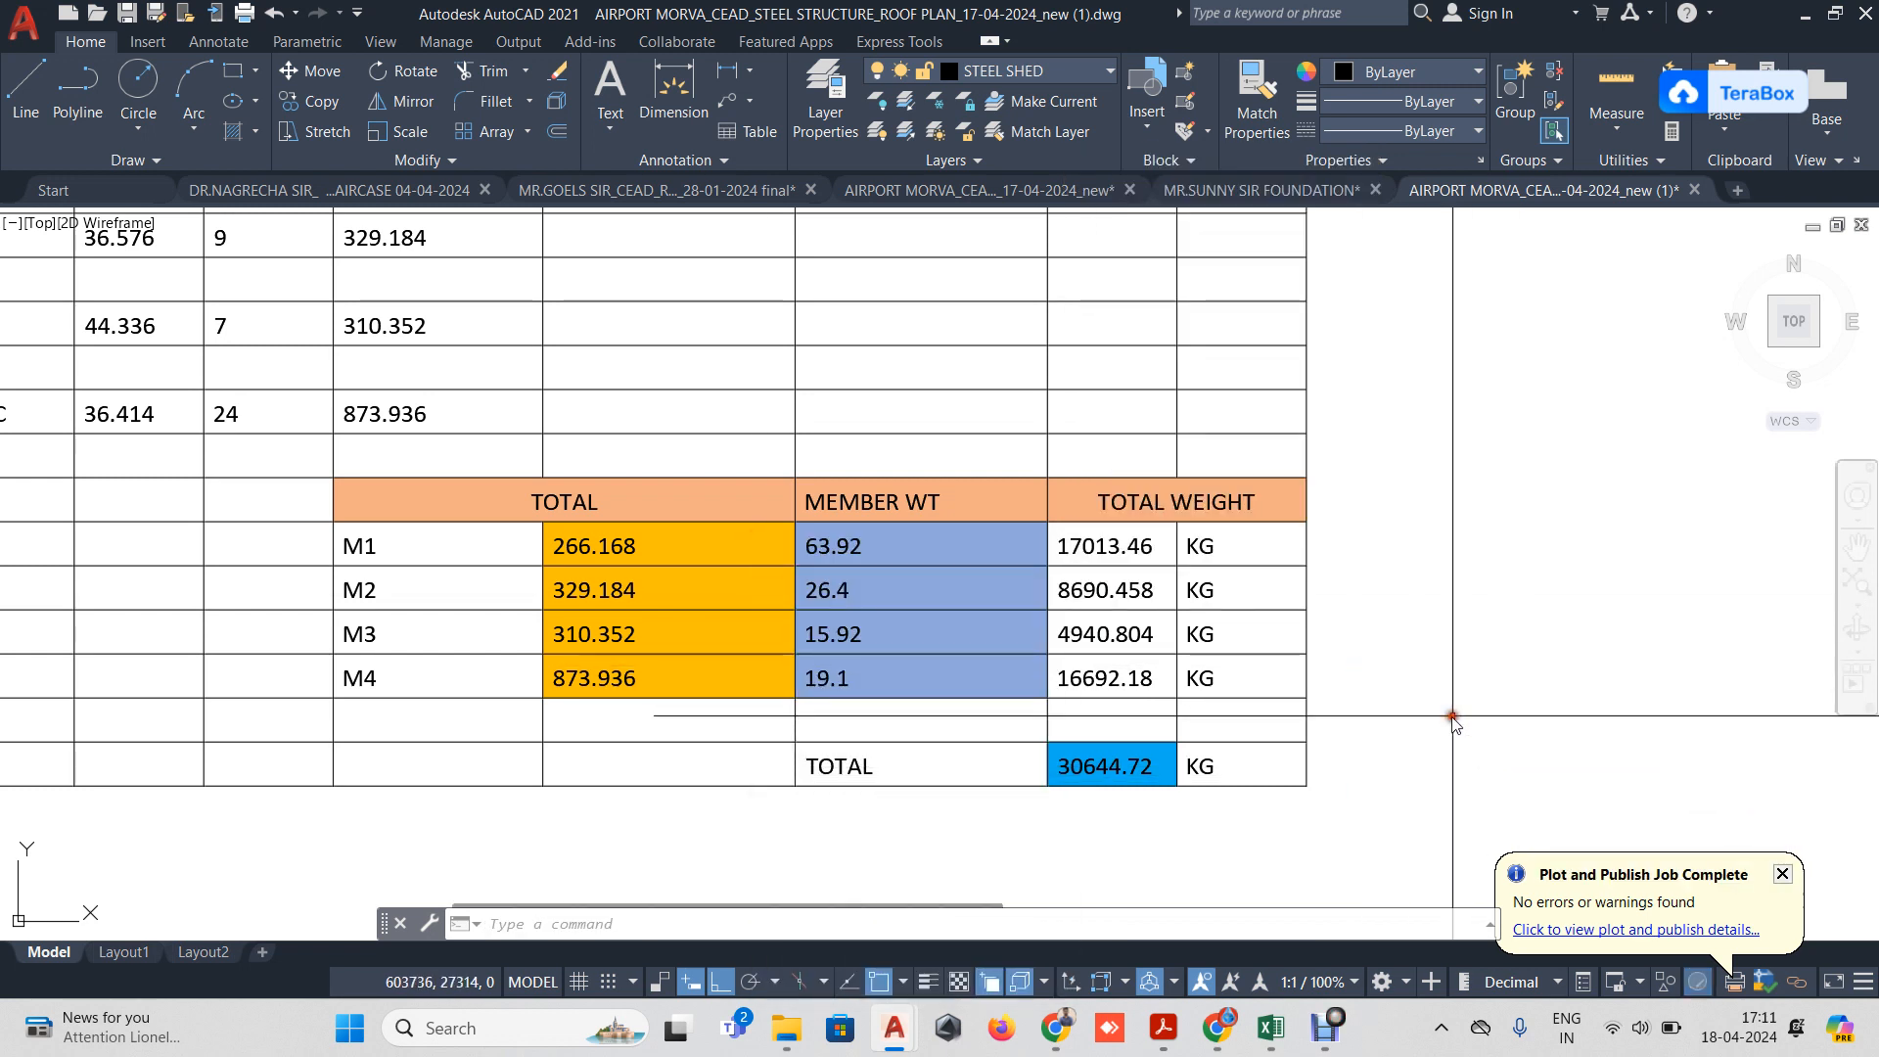
pyautogui.click(1784, 873)
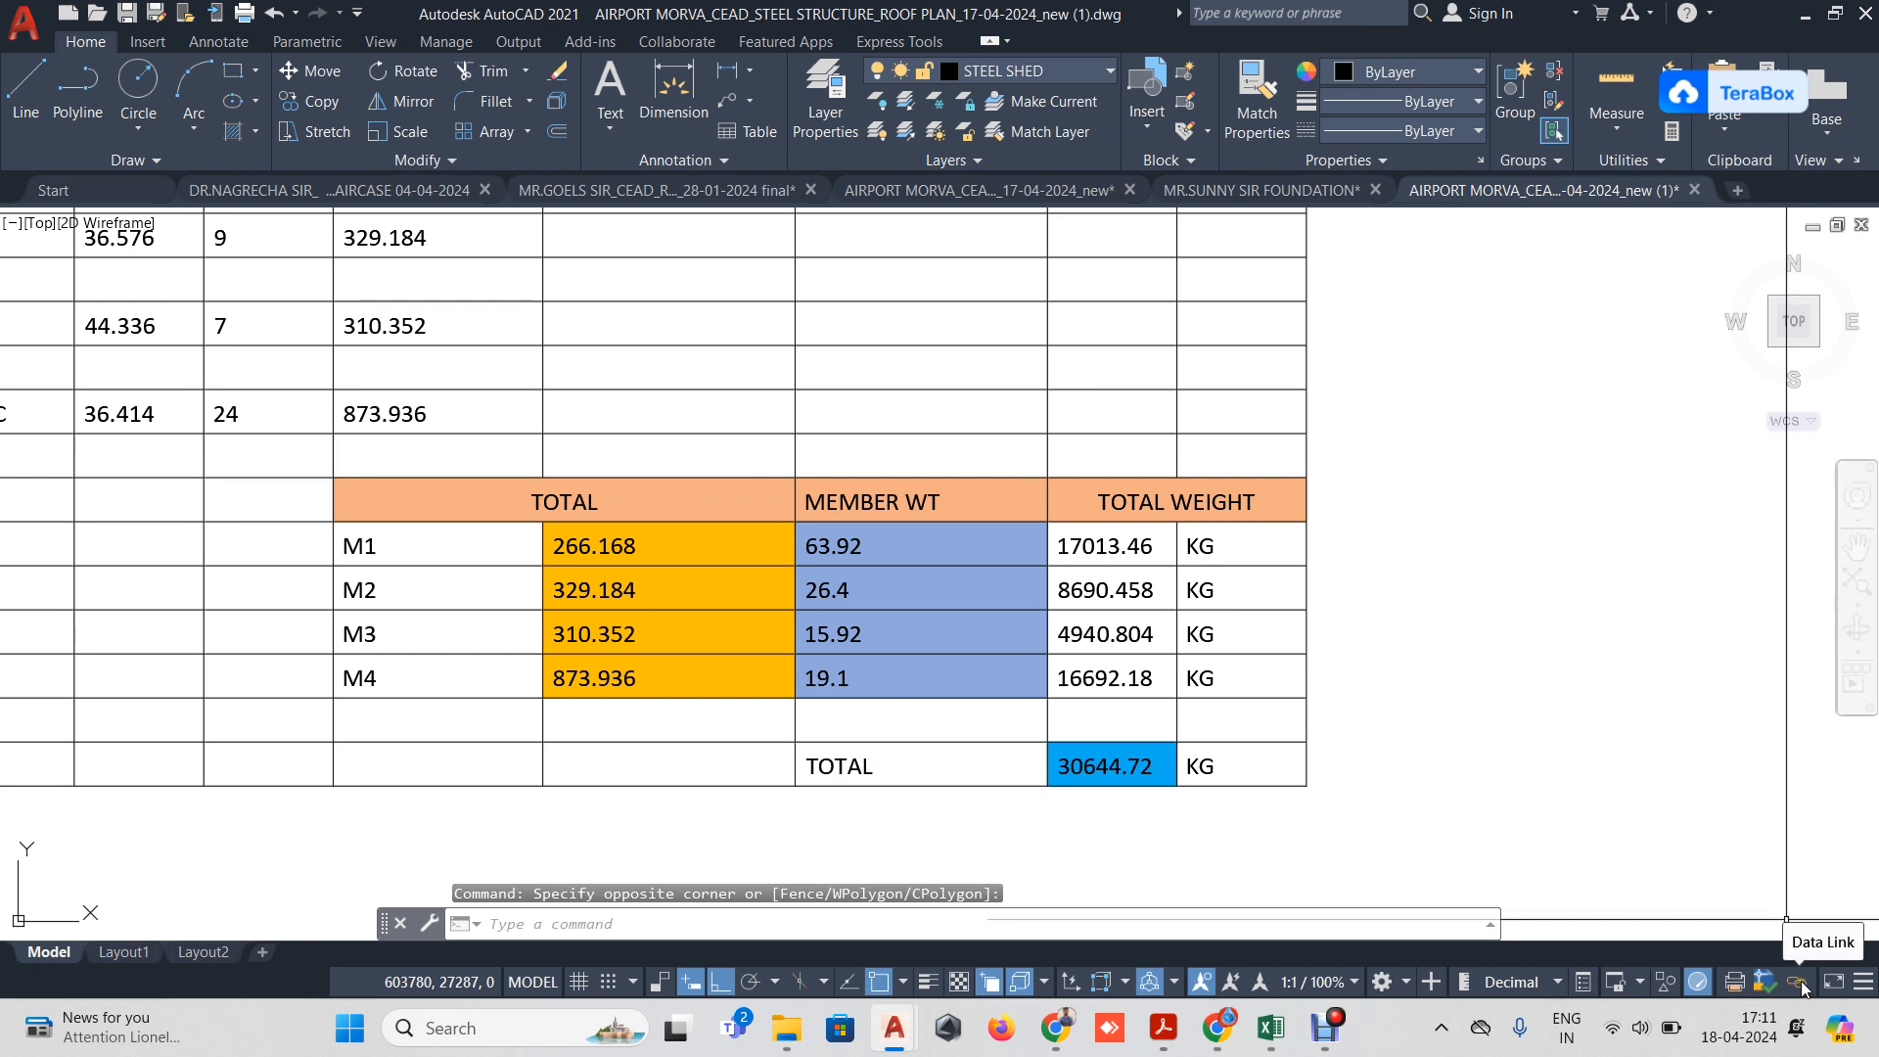
# Update all data links in the drawing and check the refreshed total weight section of the table.
pyautogui.click(1800, 983)
pyautogui.click(1777, 967)
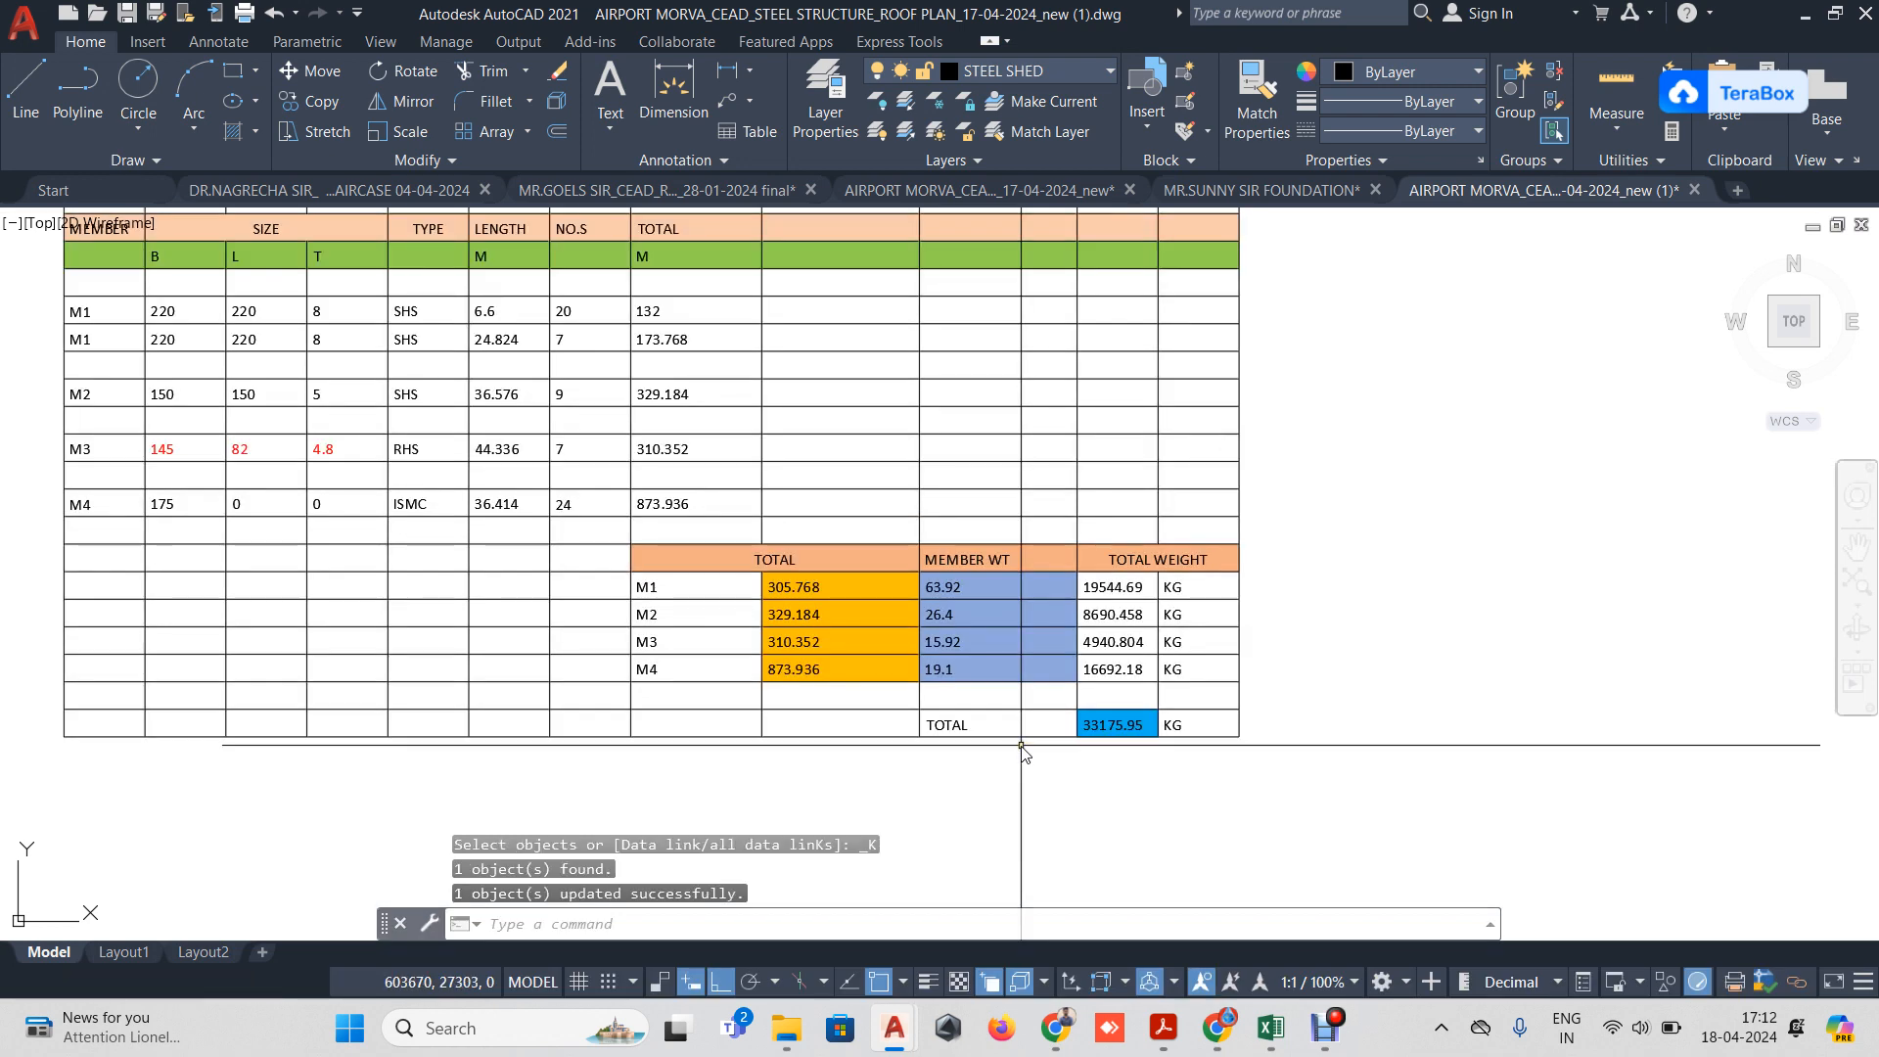
pyautogui.scroll(5, 1022, 746)
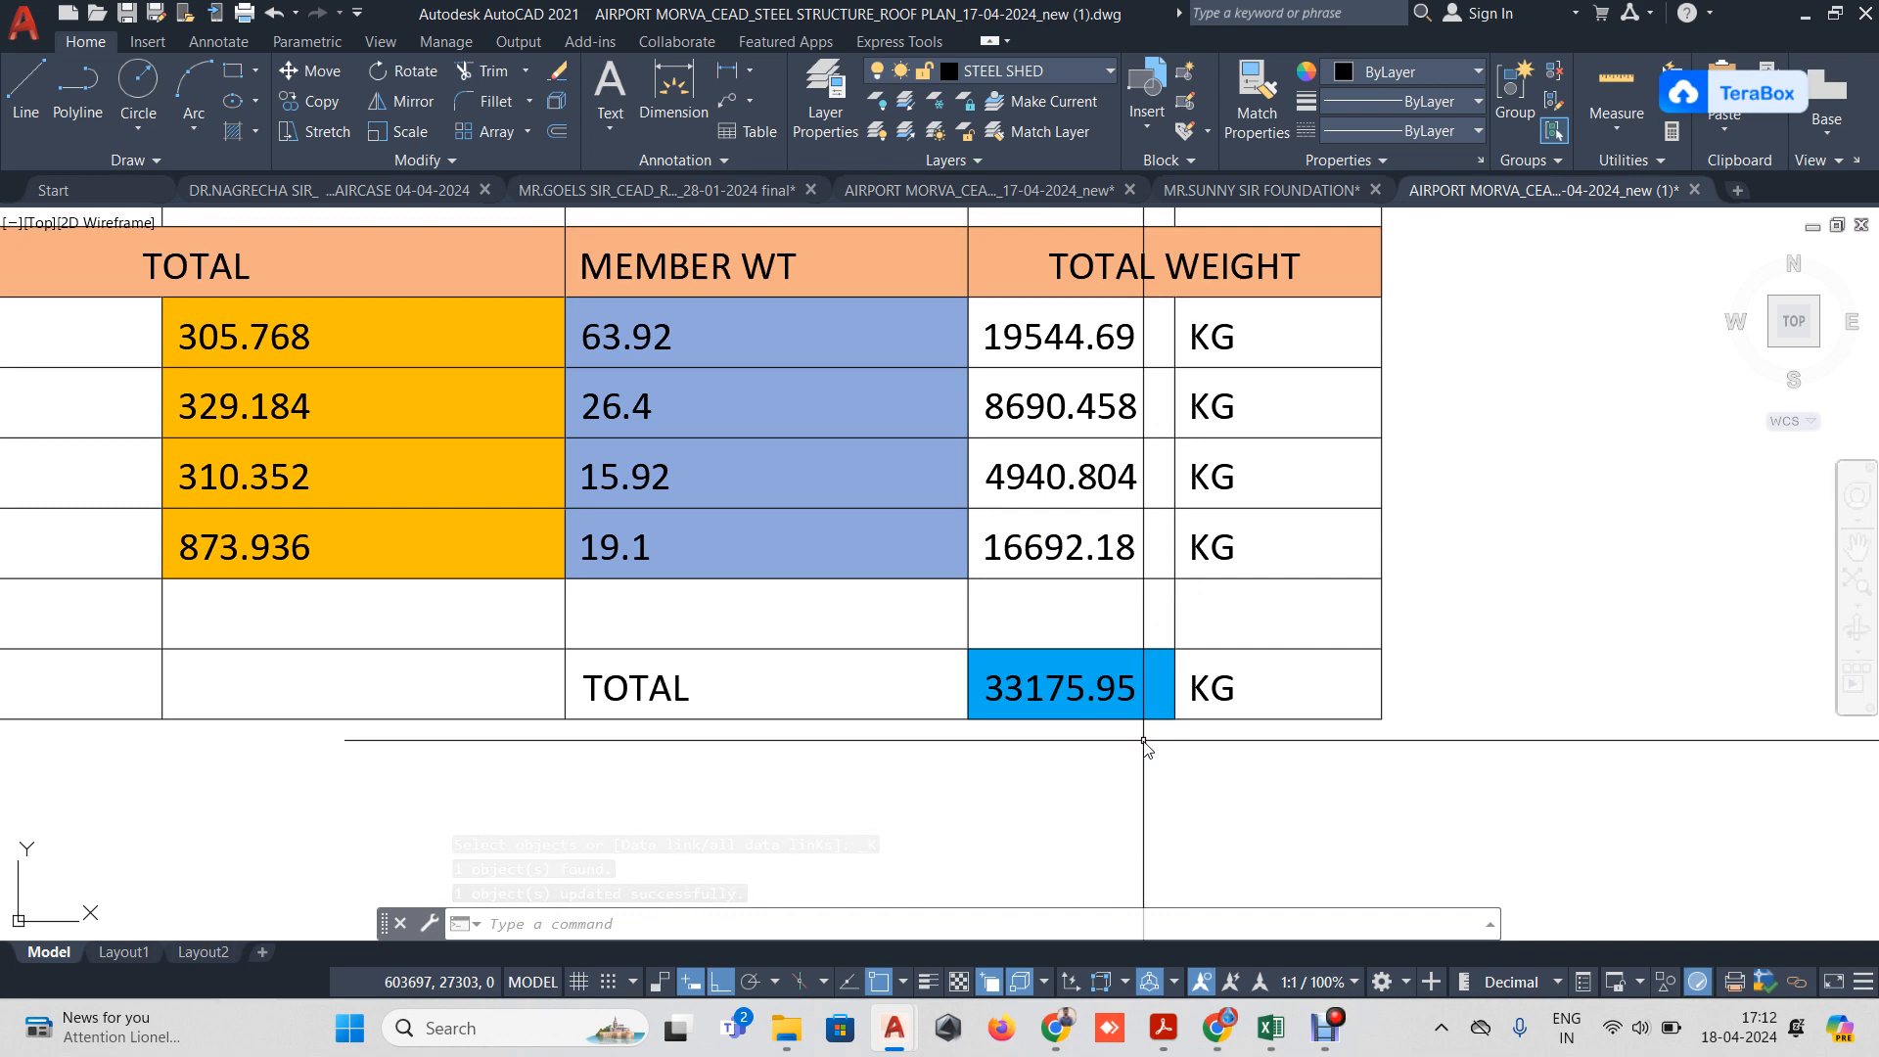
pyautogui.scroll(-4, 1143, 740)
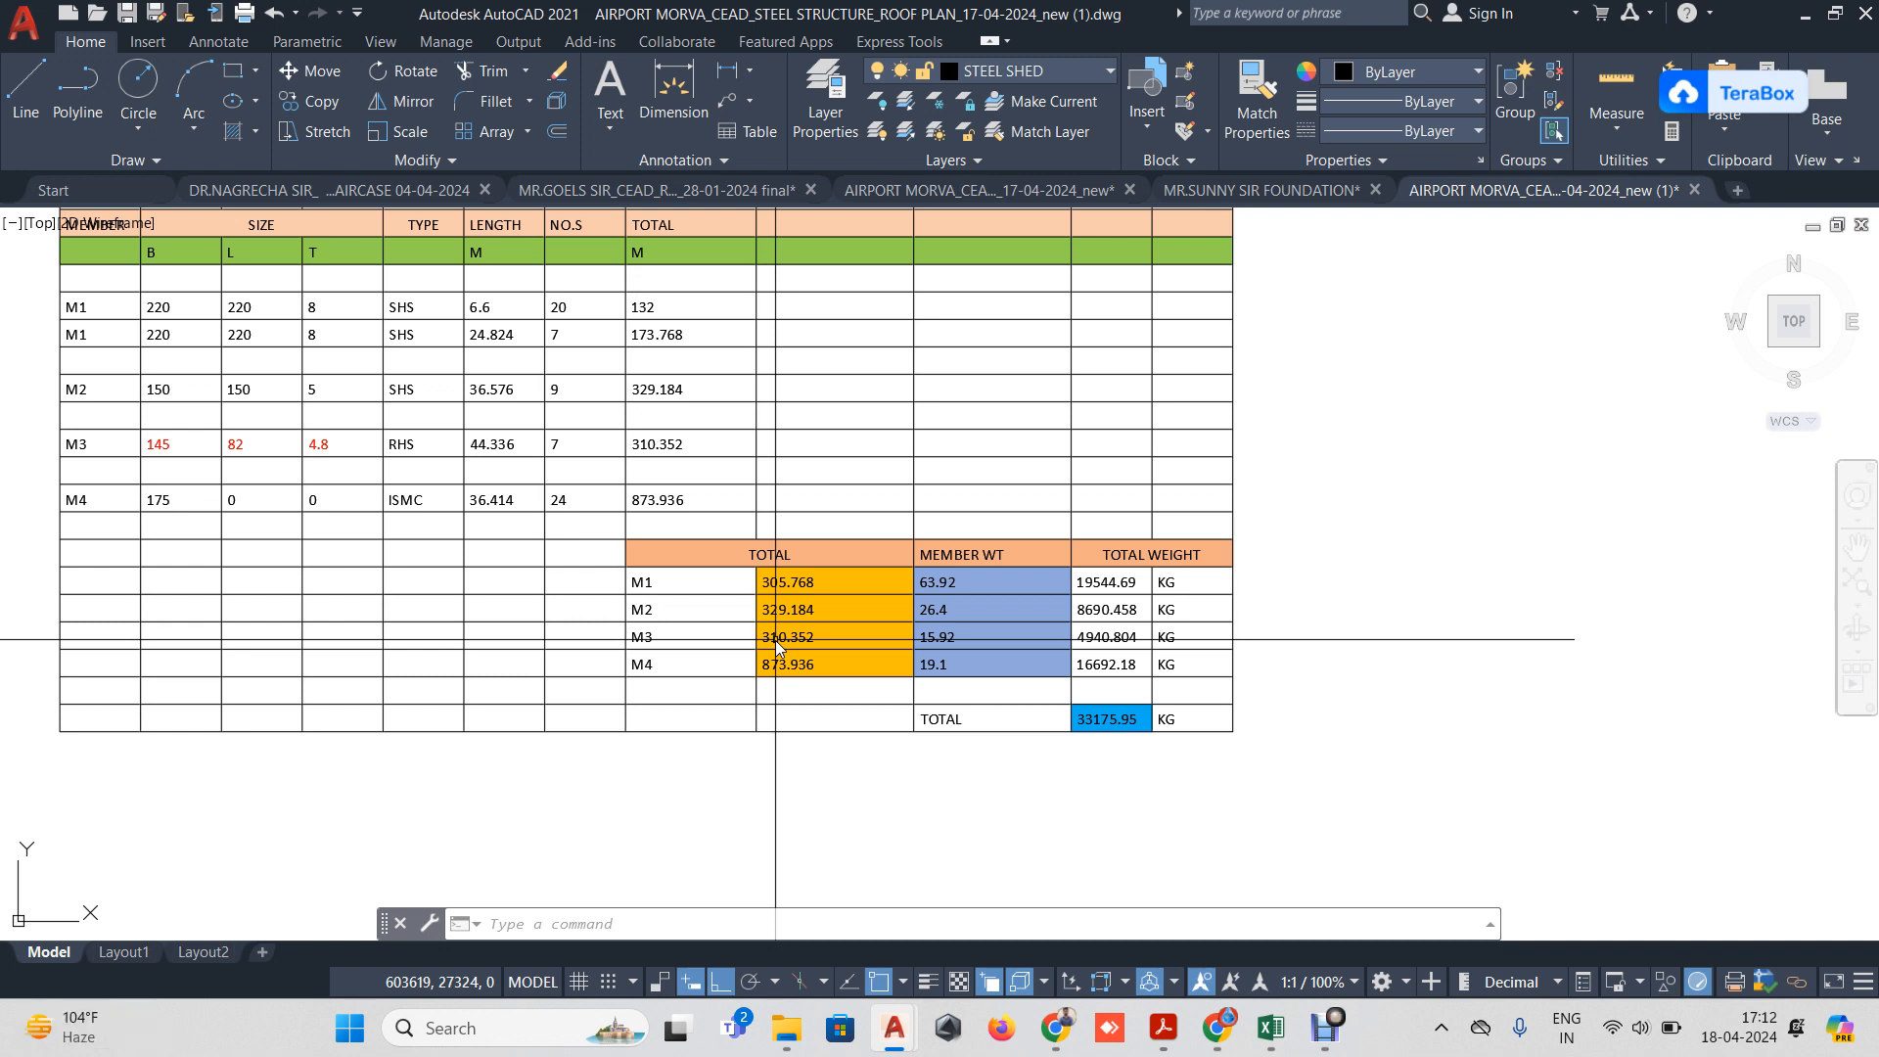
# Start a new table sourced from a data link and create a new Excel data link named 111.
pyautogui.scroll(-7, 842, 676)
pyautogui.scroll(3, 977, 566)
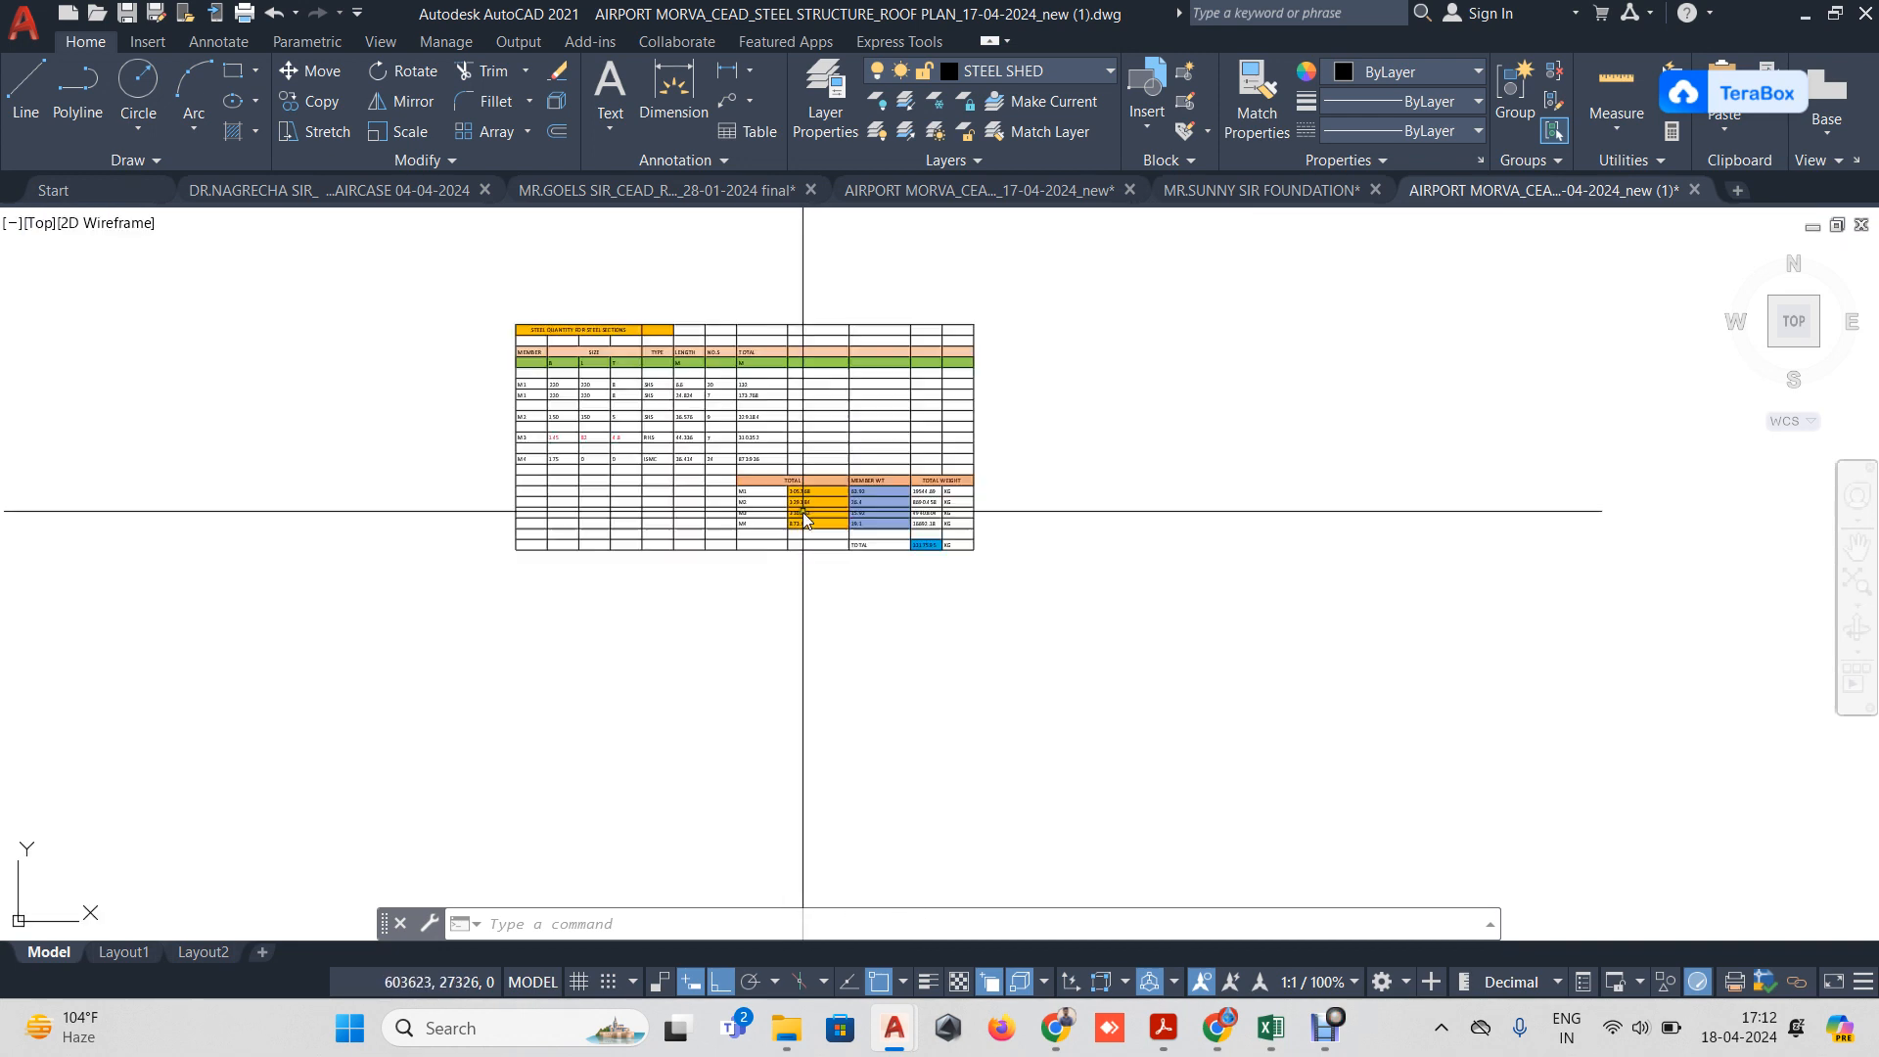
pyautogui.click(730, 132)
pyautogui.click(618, 381)
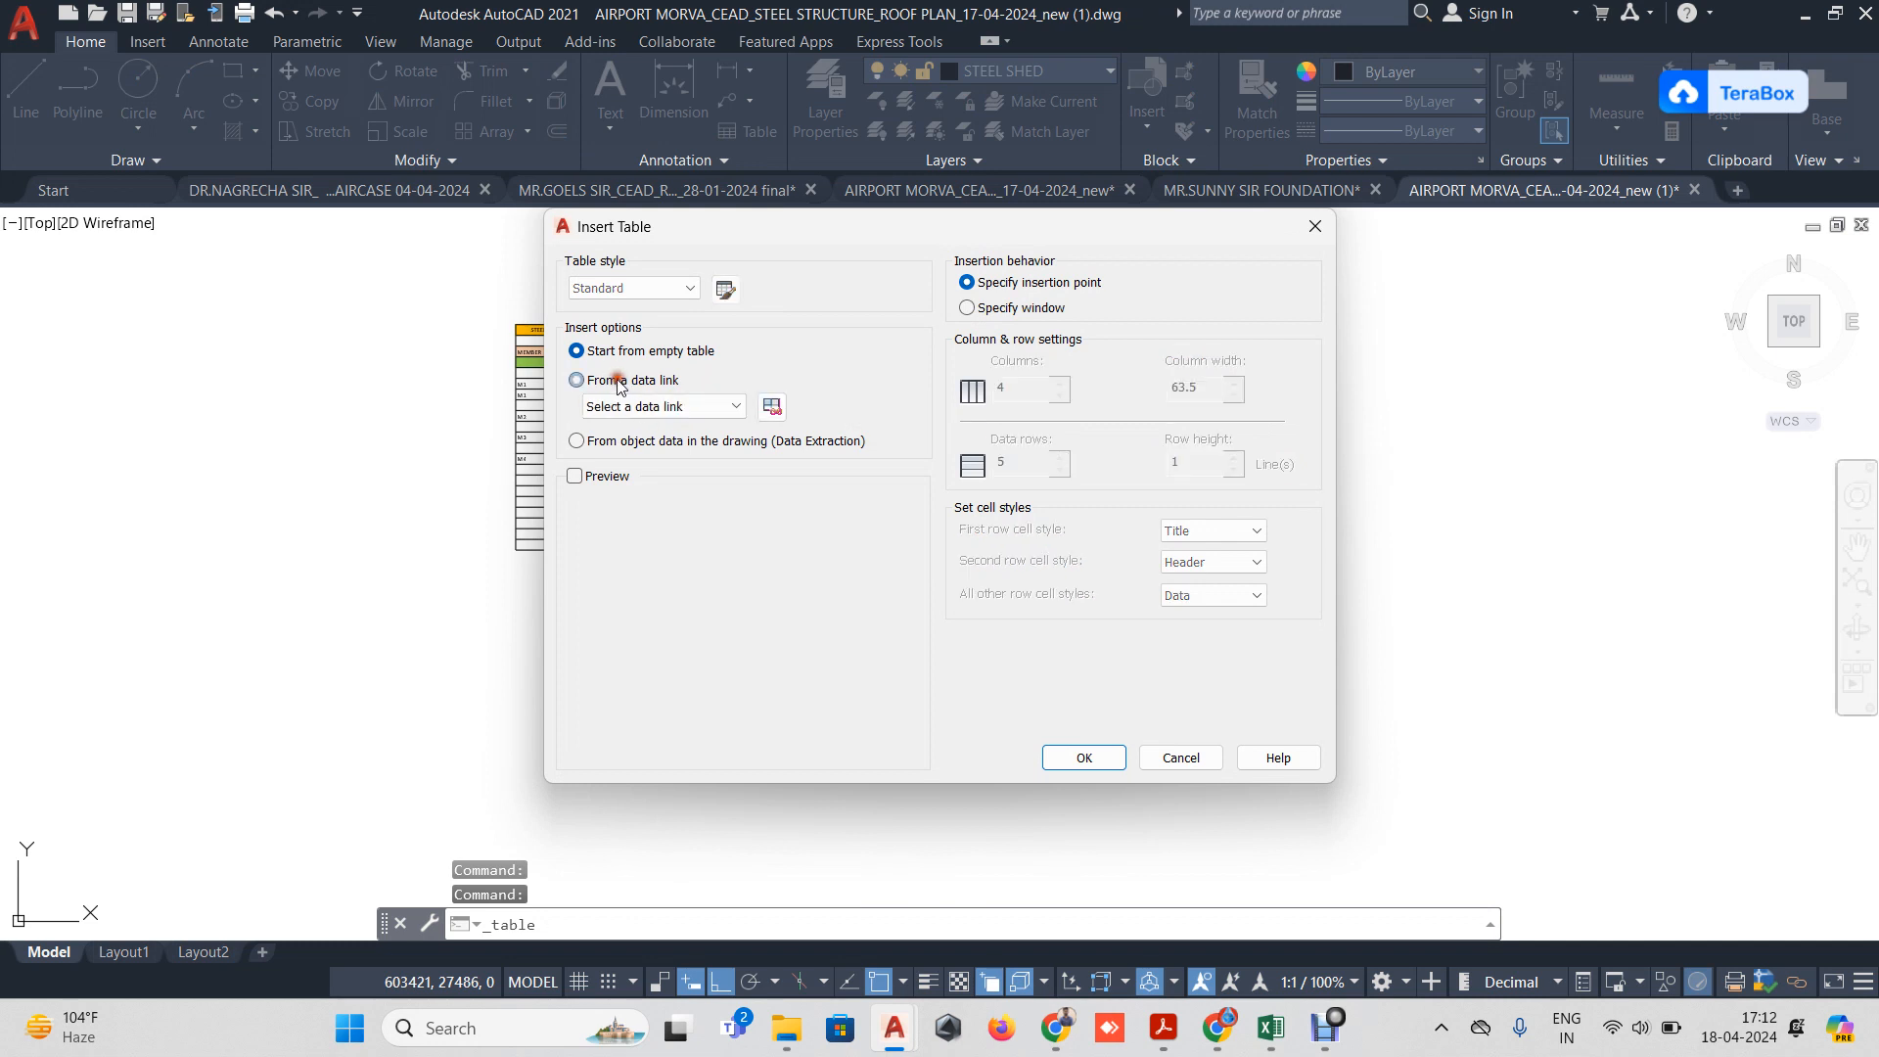
pyautogui.click(772, 405)
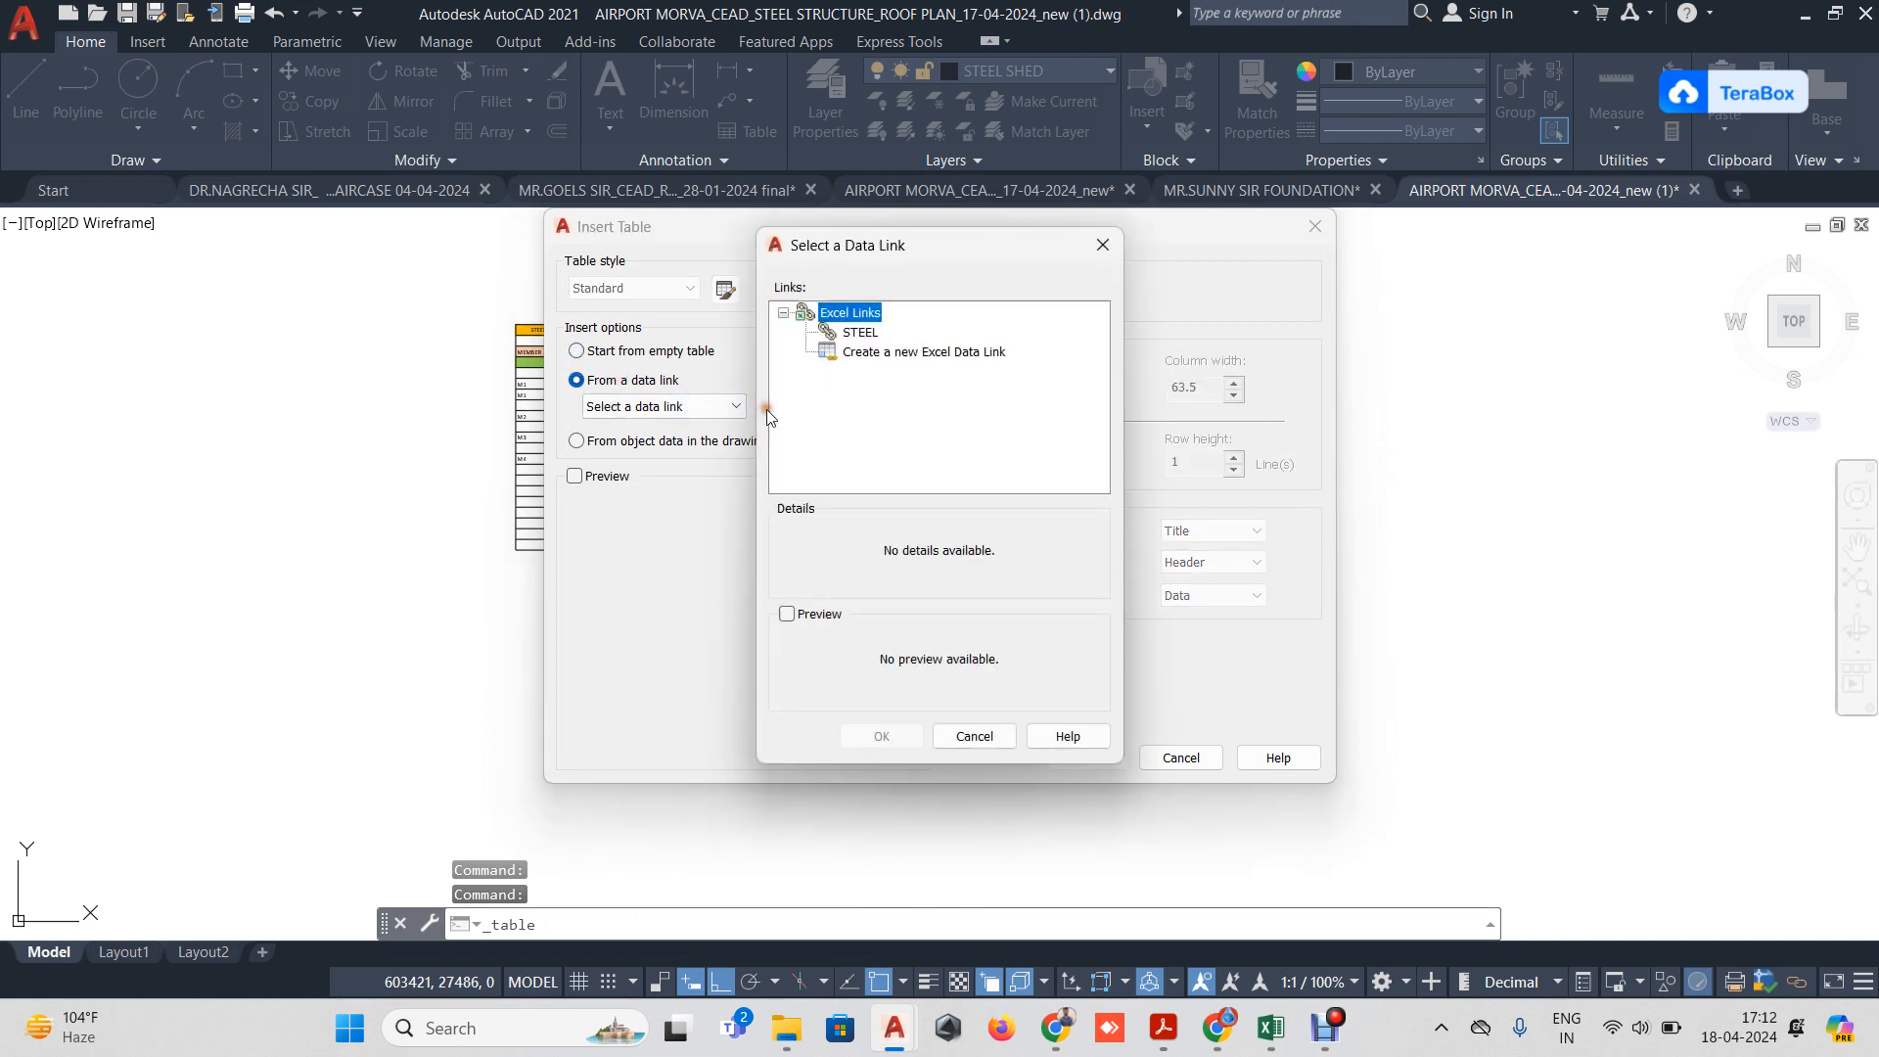
pyautogui.doubleClick(860, 352)
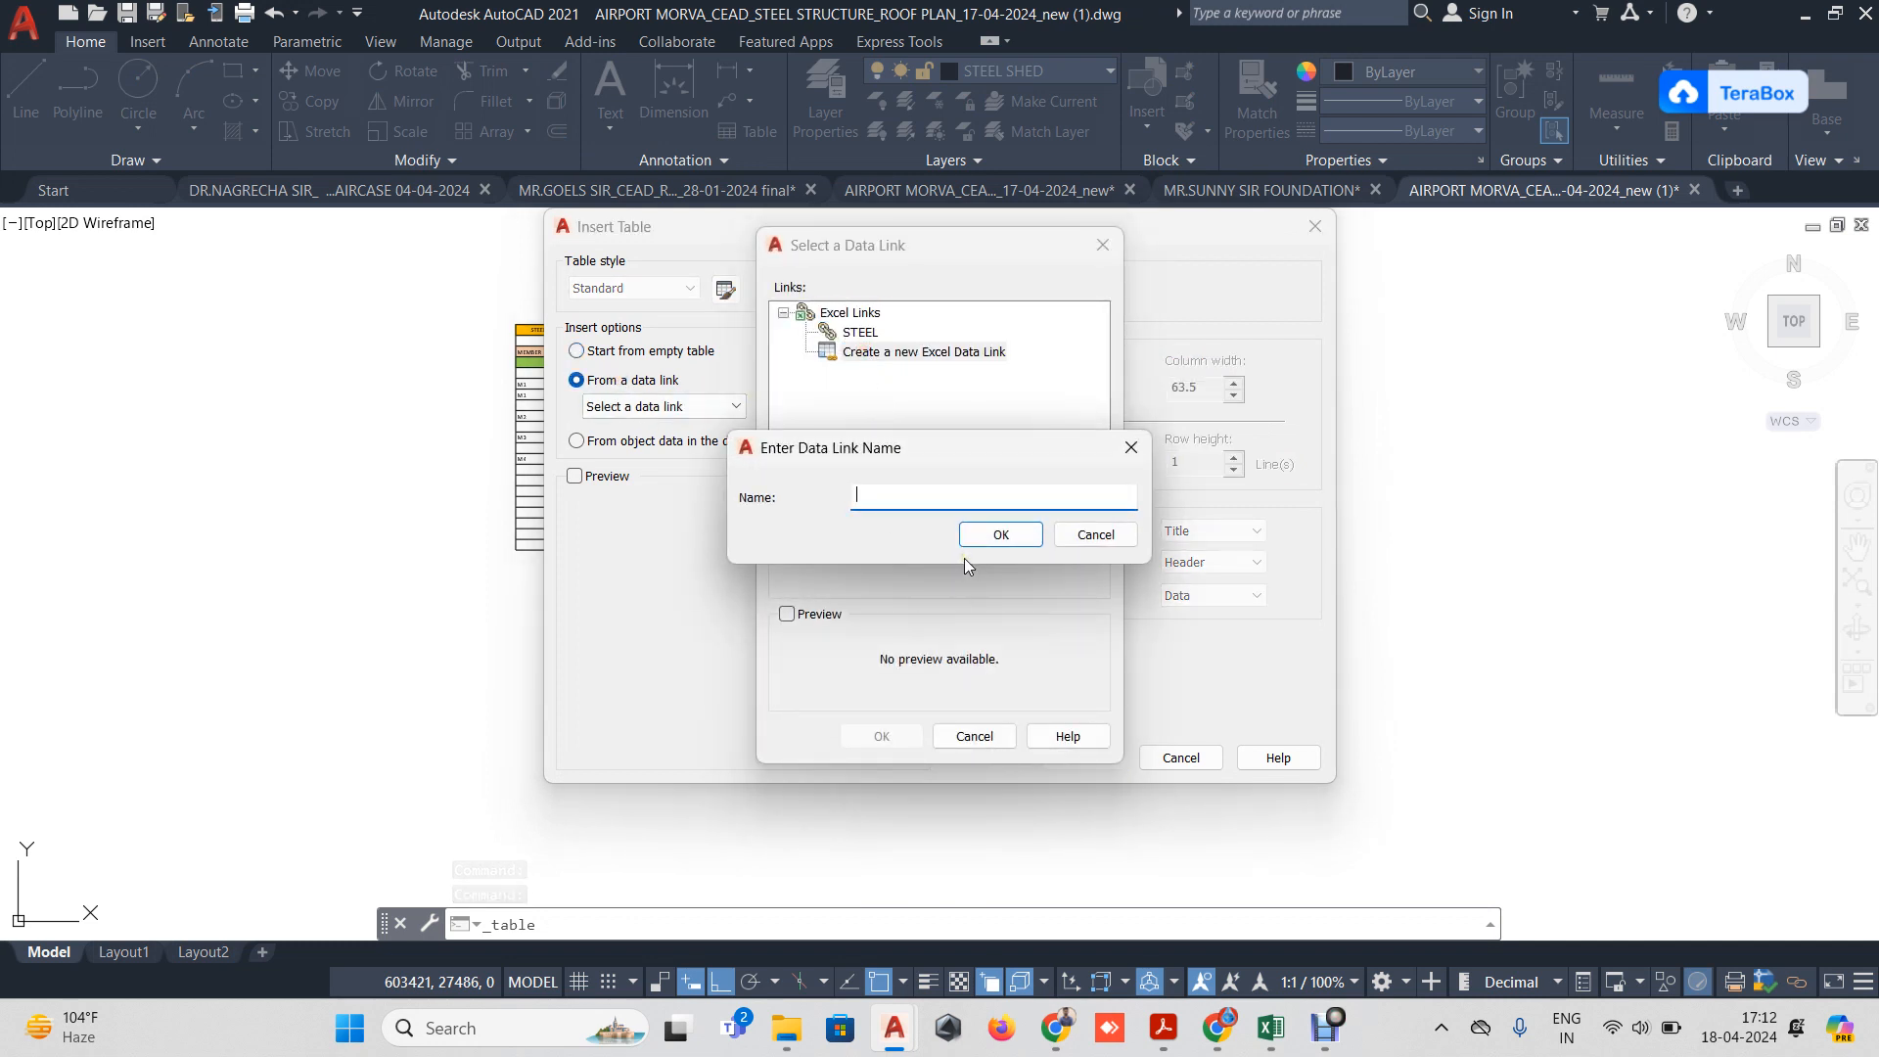
pyautogui.write('123')
pyautogui.press('Return')
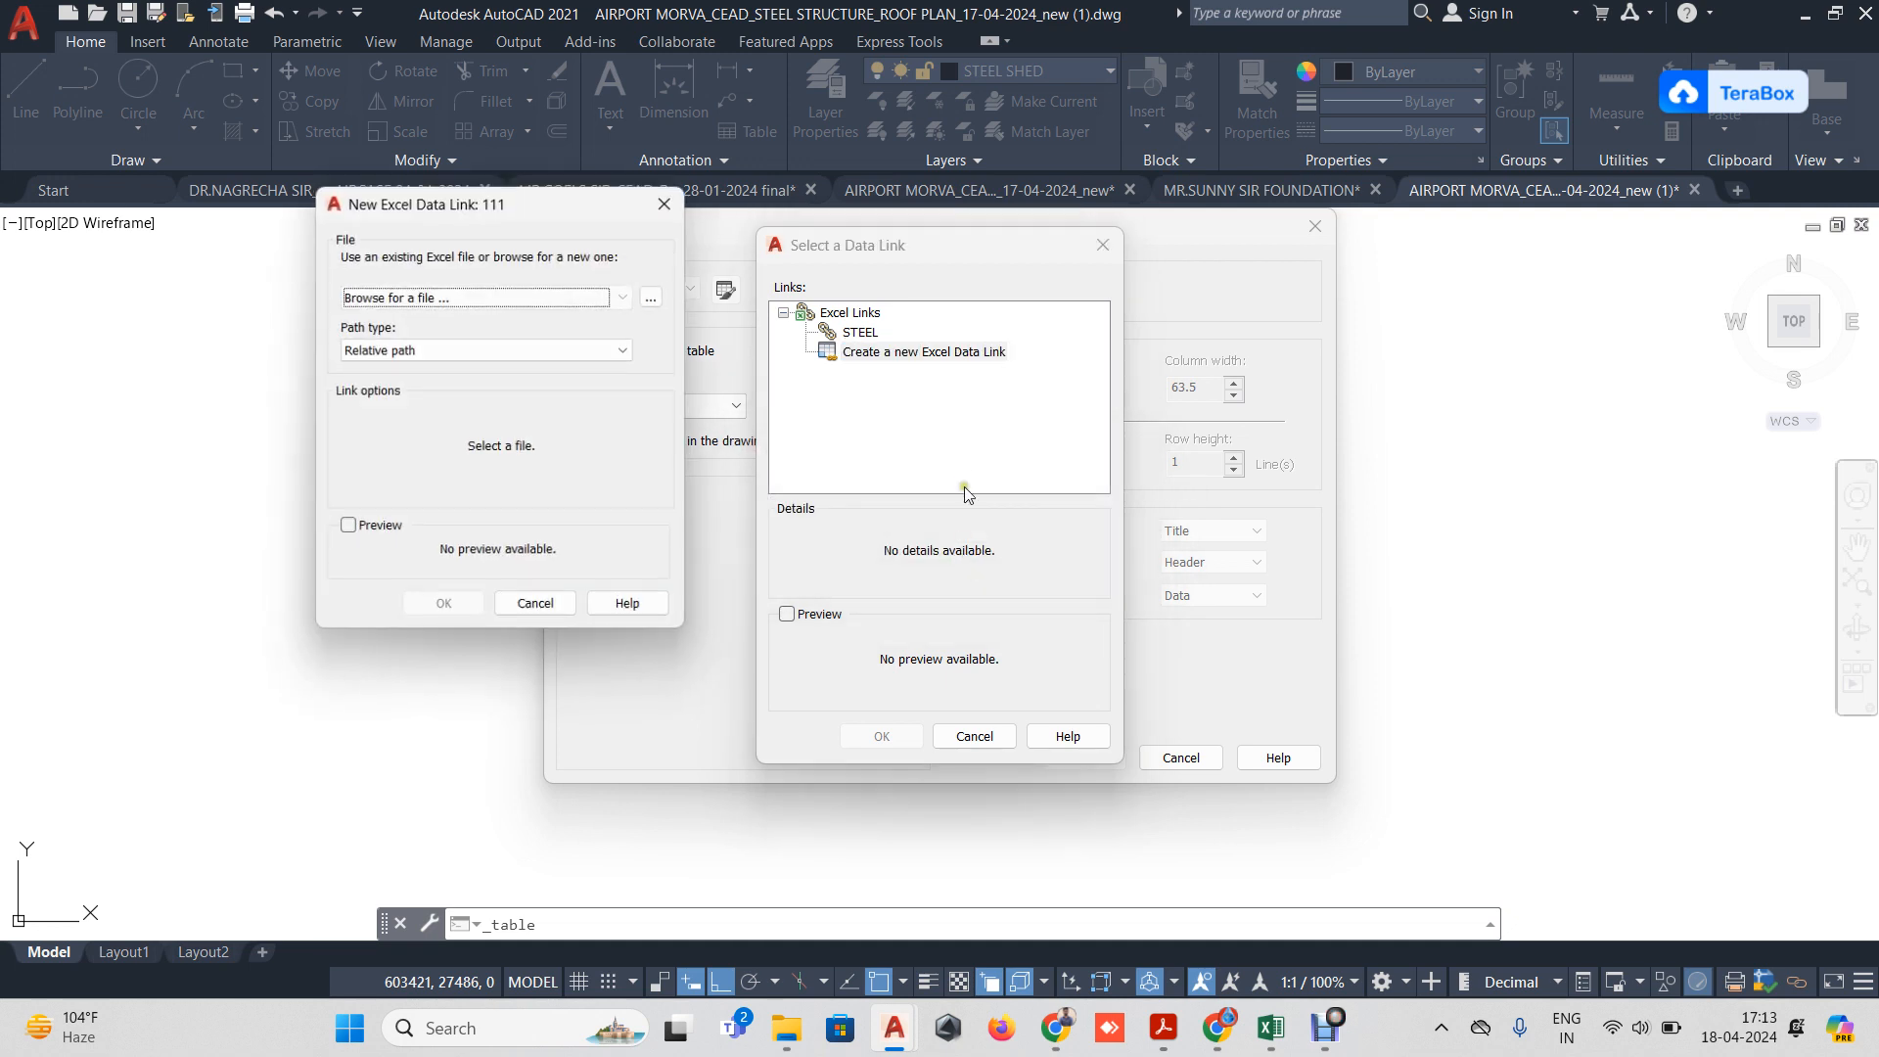
# Link 111 to the AIRPORT MORWA STEEL Q. NEW workbook, using only the named range STEEL.
pyautogui.click(656, 295)
pyautogui.click(773, 378)
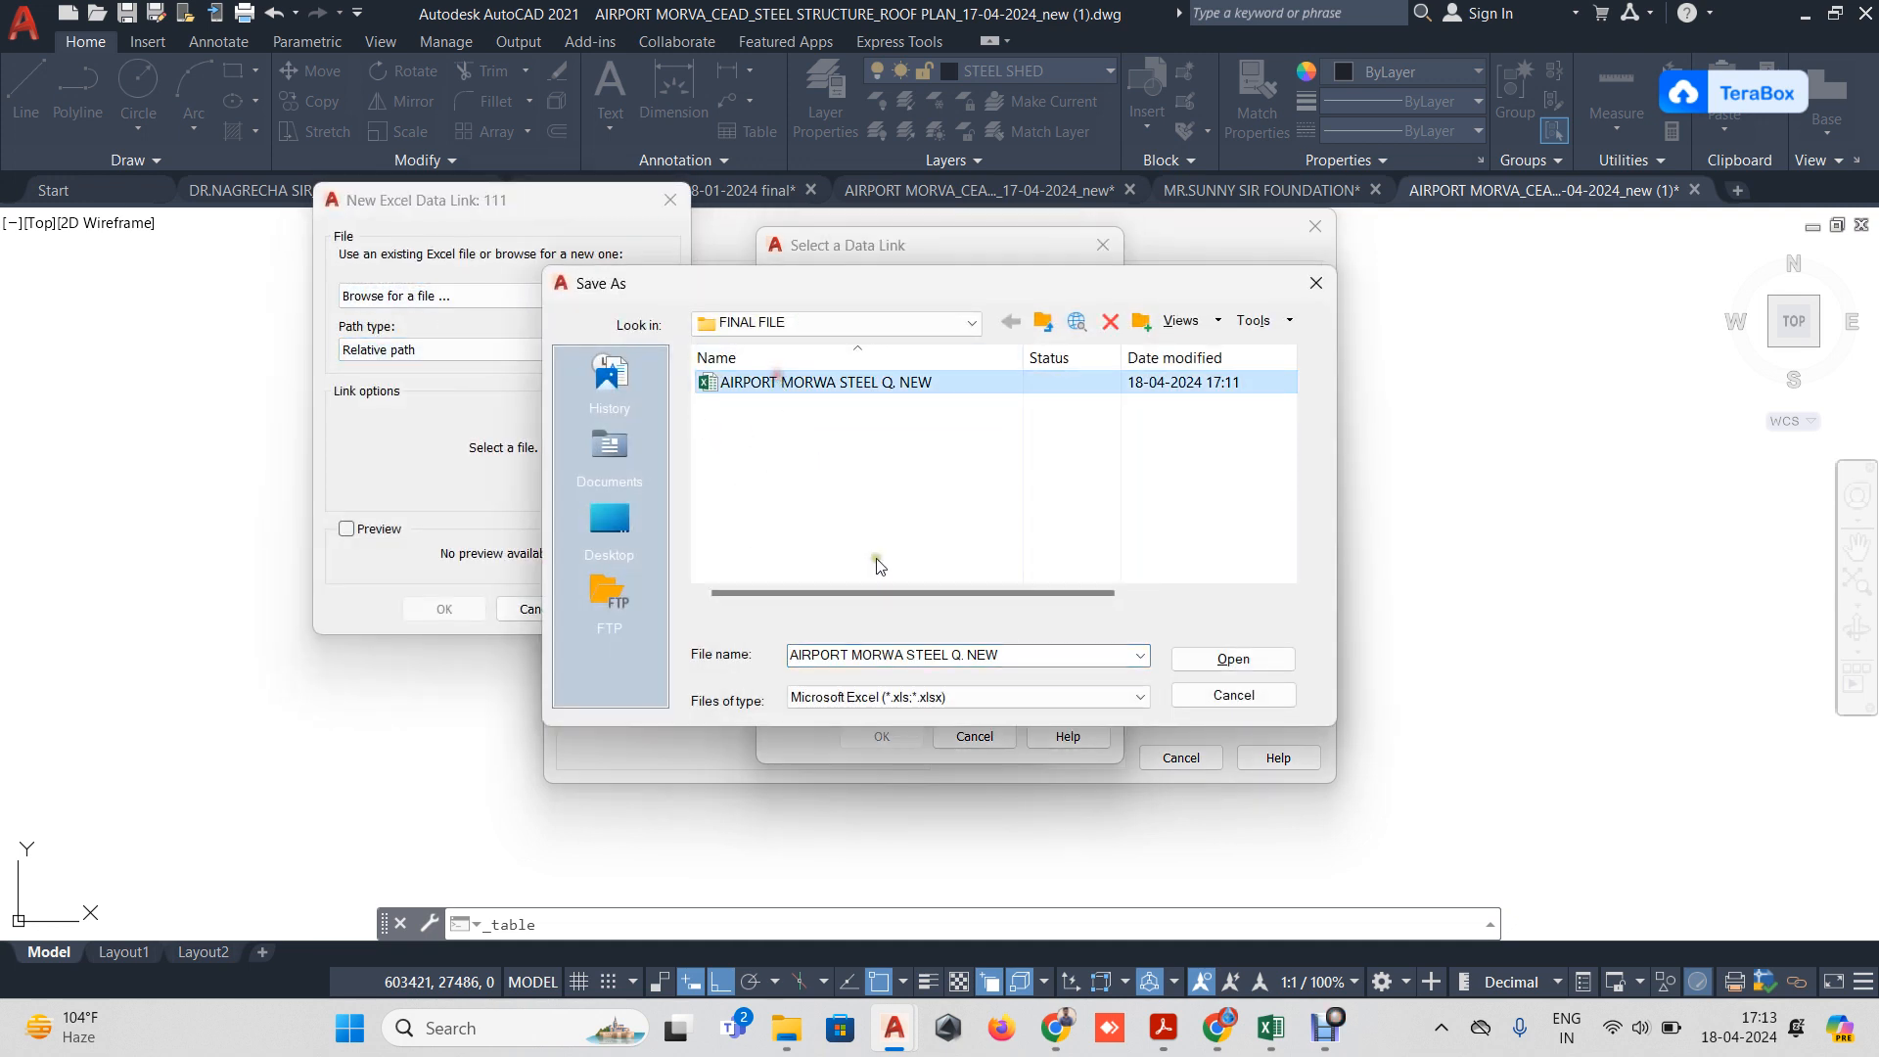
pyautogui.click(1233, 658)
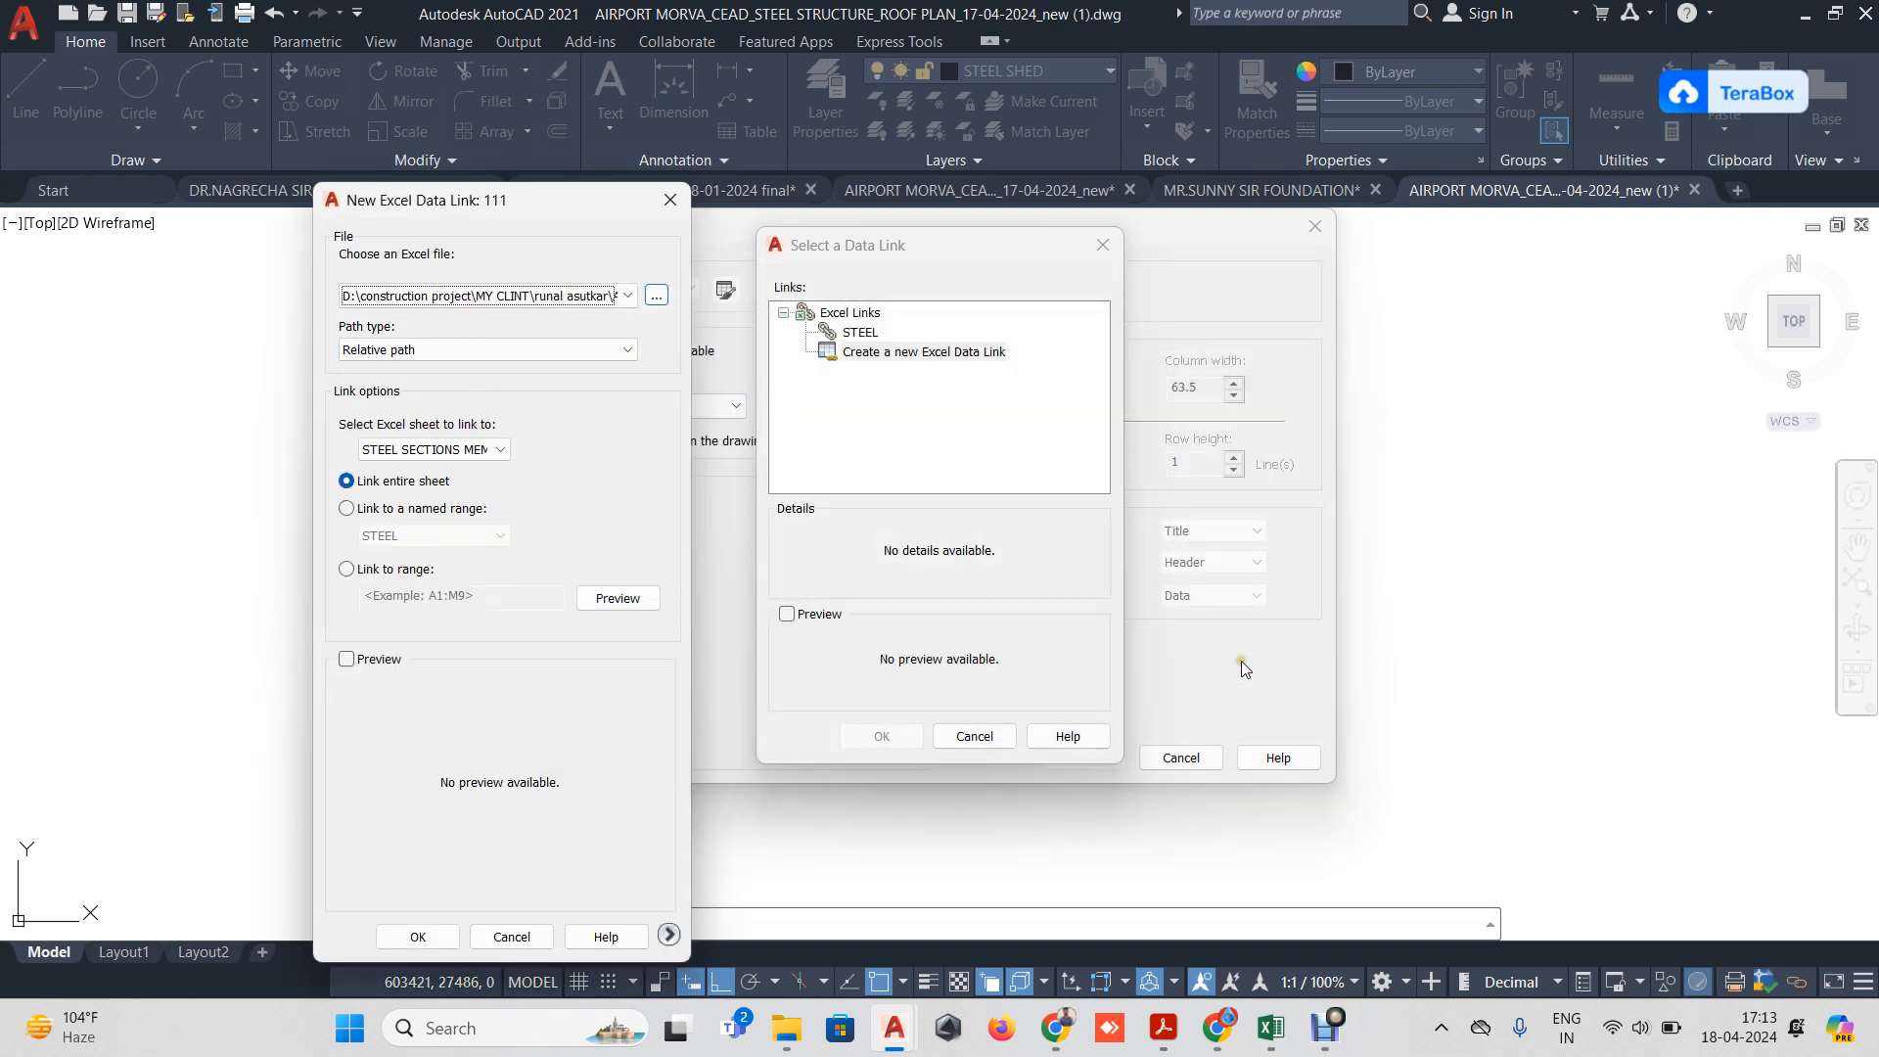
pyautogui.click(368, 512)
pyautogui.click(400, 537)
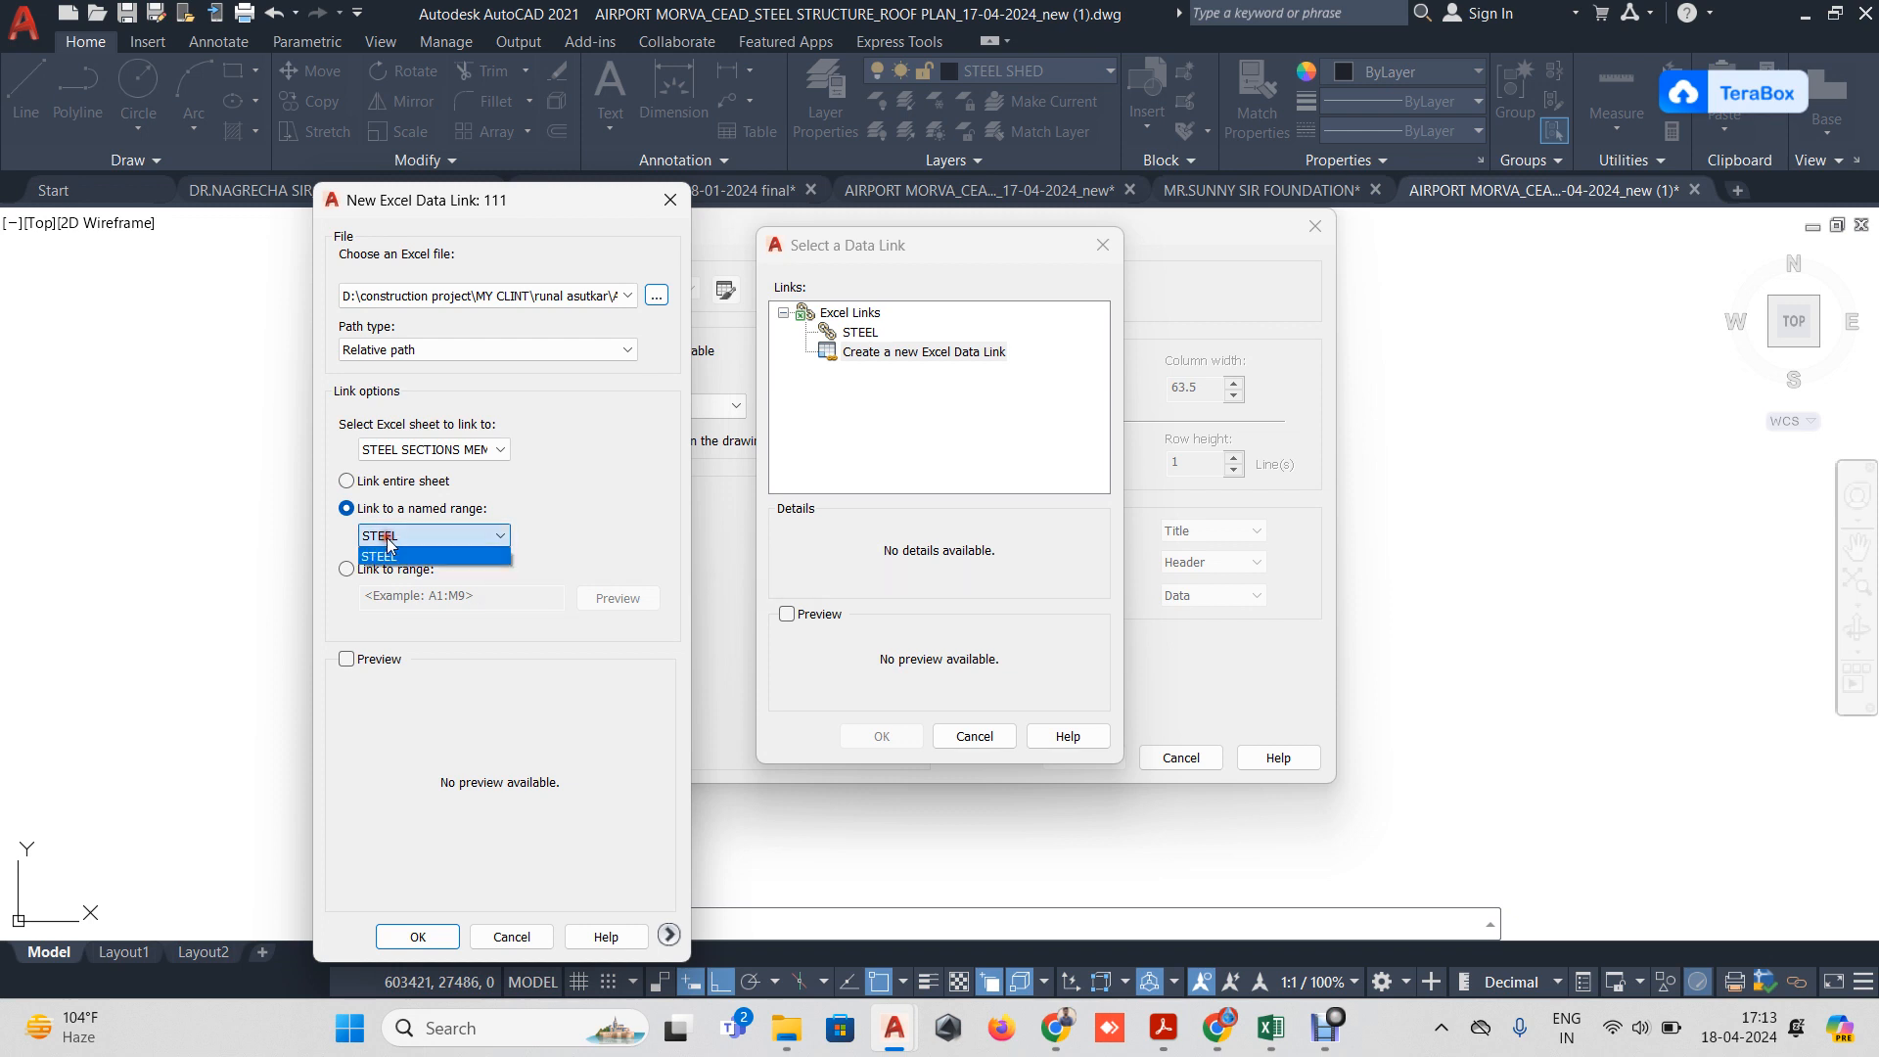
pyautogui.click(403, 556)
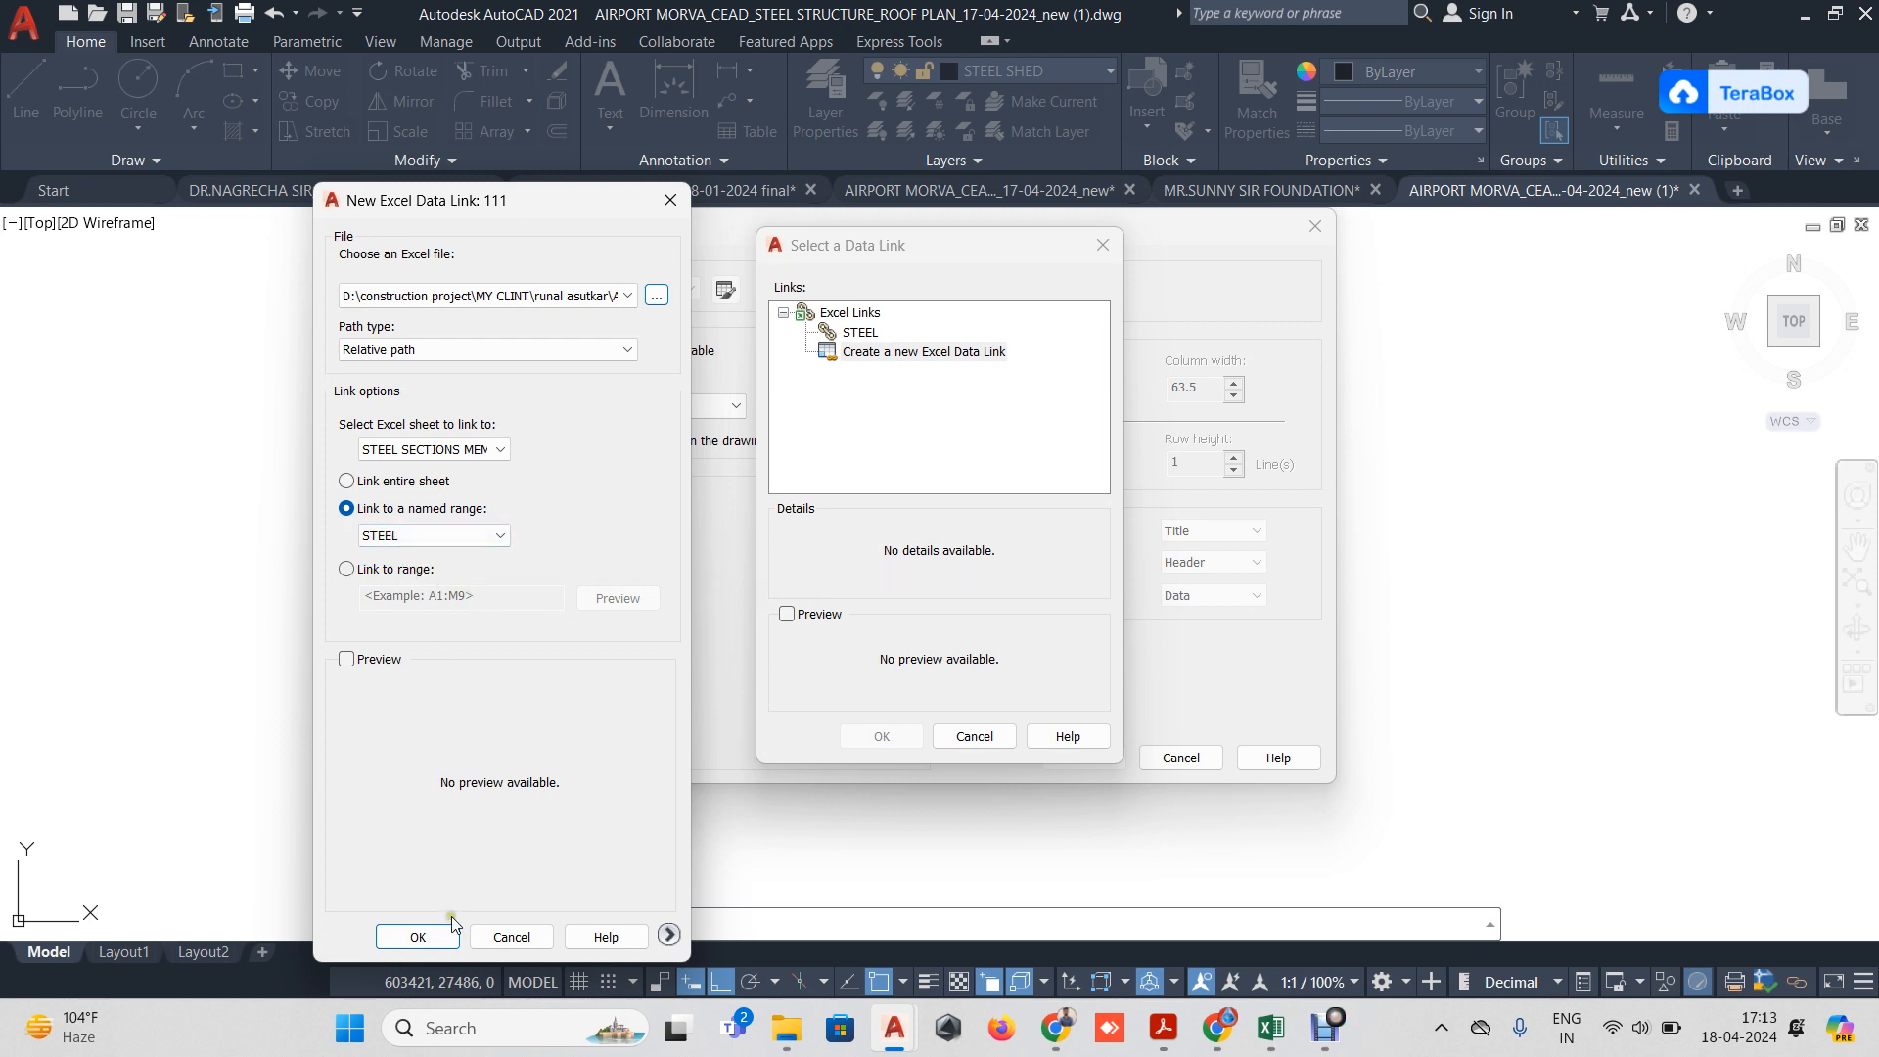
pyautogui.click(437, 942)
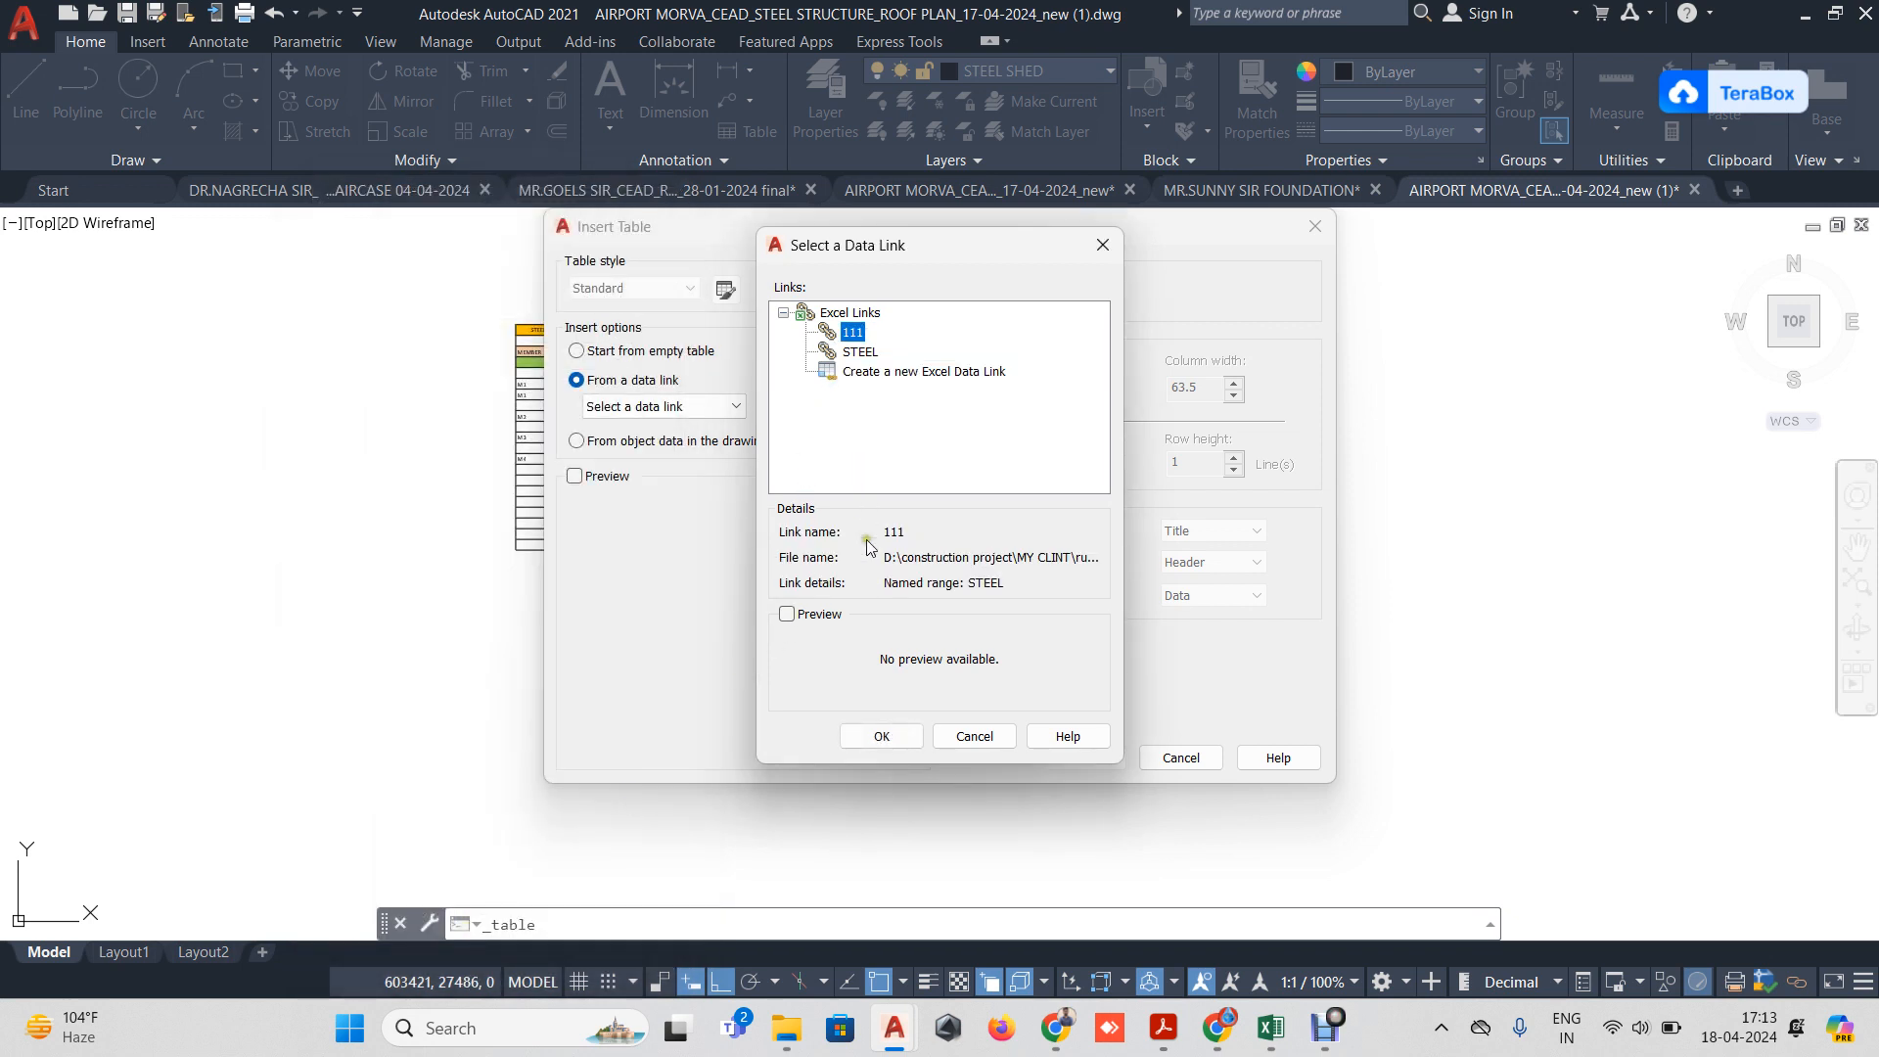
# Insert the table from data link 111 in the empty space to the right of the full steel quantity table.
pyautogui.click(881, 741)
pyautogui.click(1084, 753)
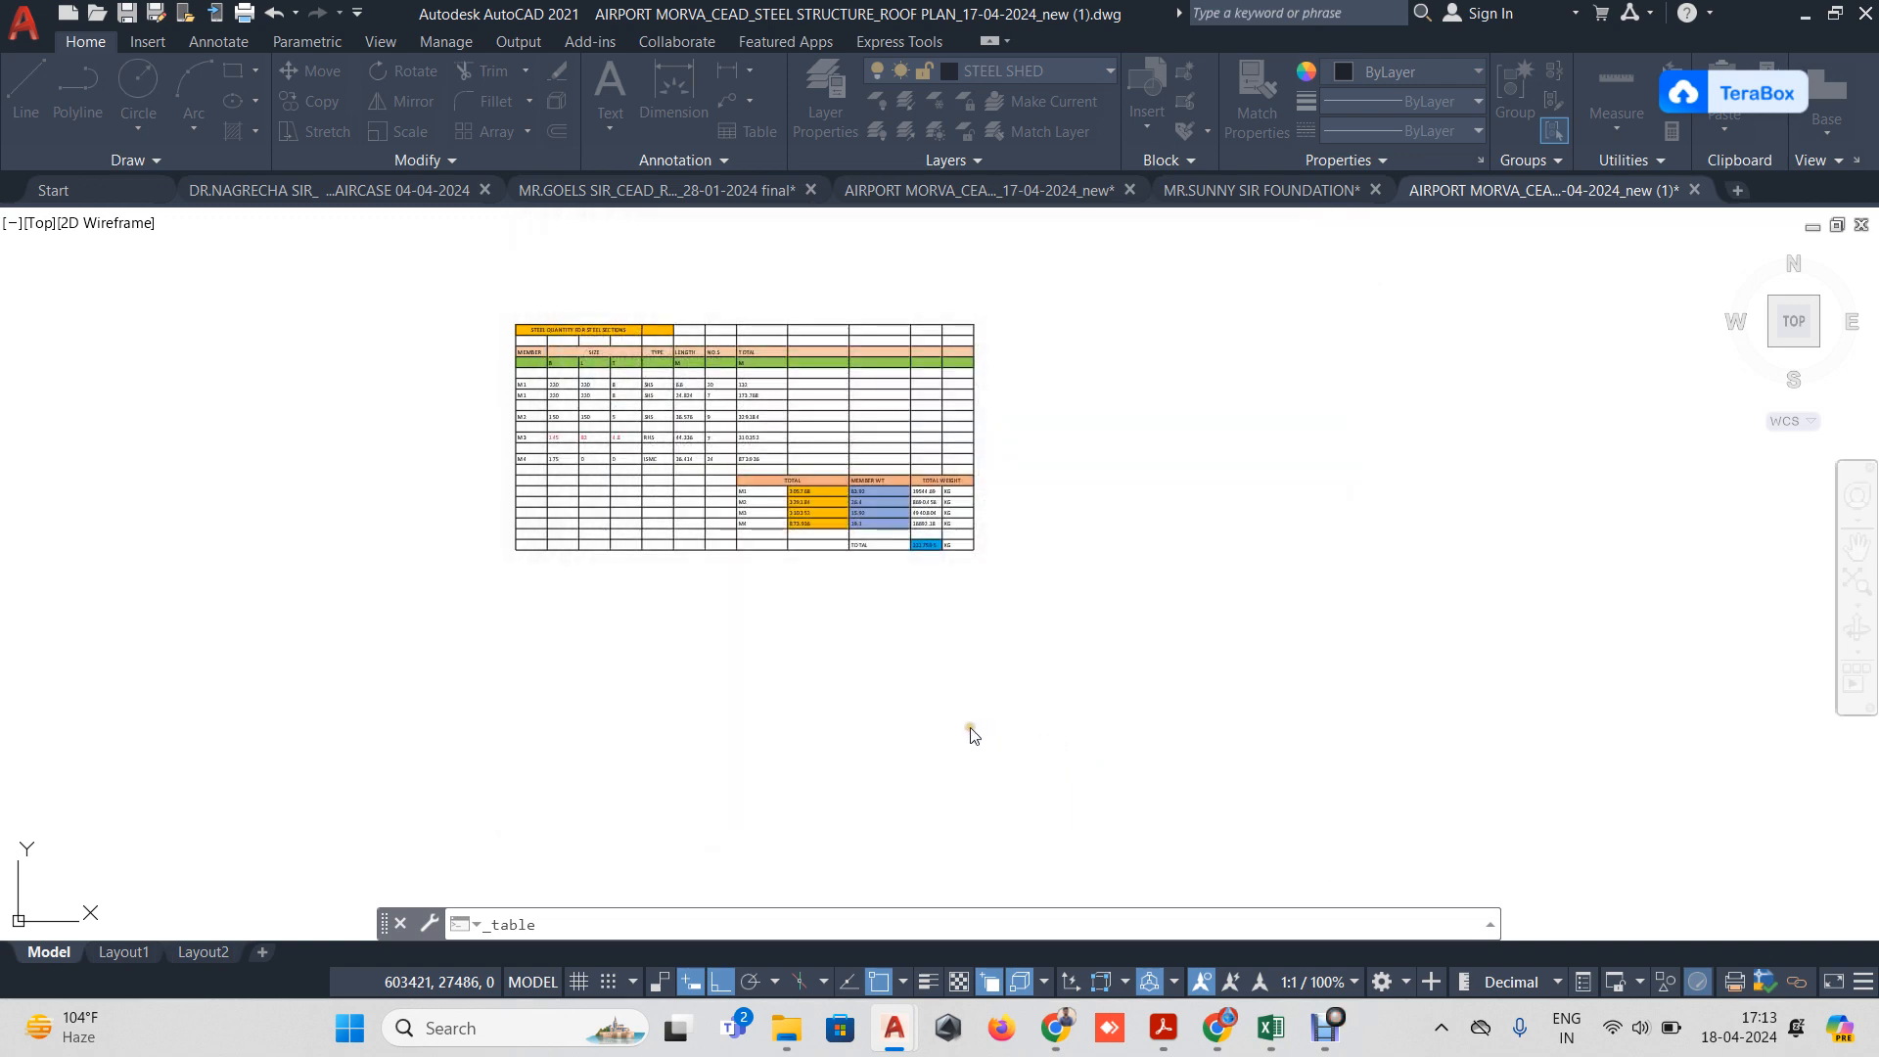
pyautogui.scroll(-2, 1064, 577)
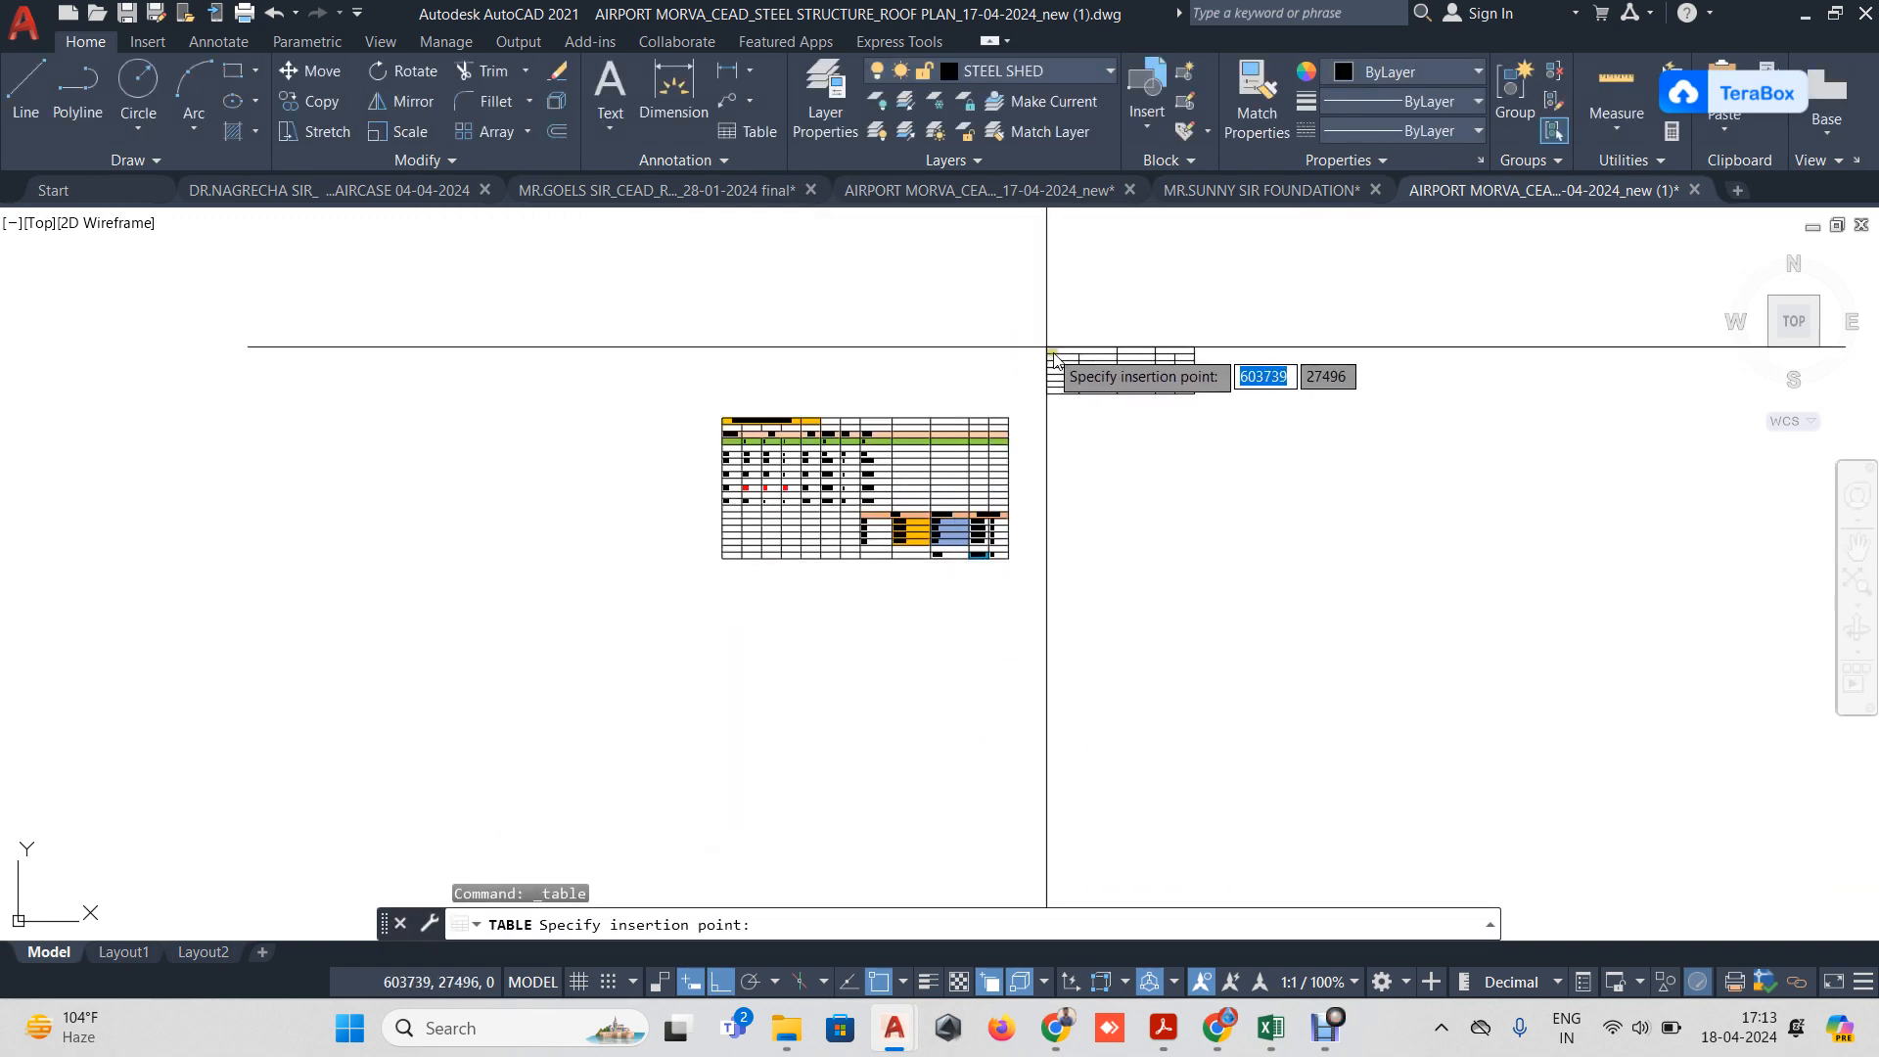
pyautogui.click(1089, 437)
pyautogui.scroll(5, 1223, 476)
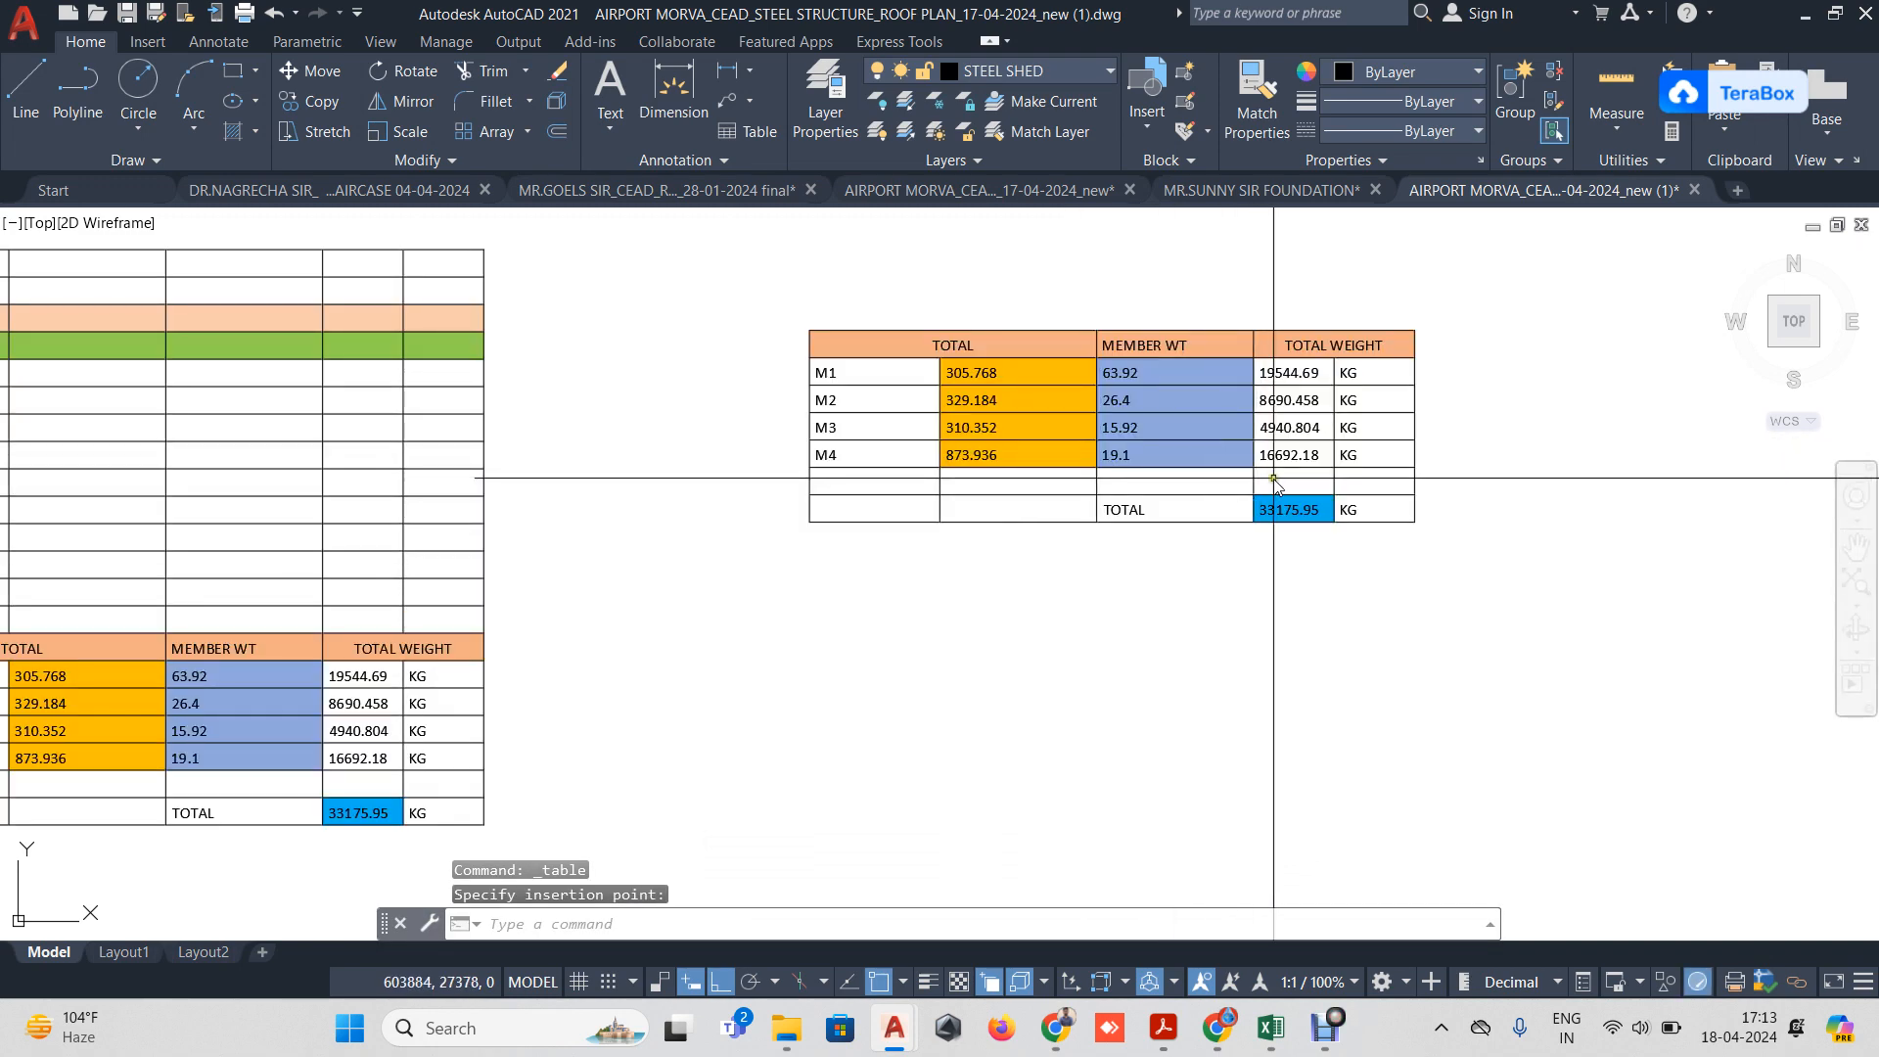
pyautogui.scroll(-4, 369, 438)
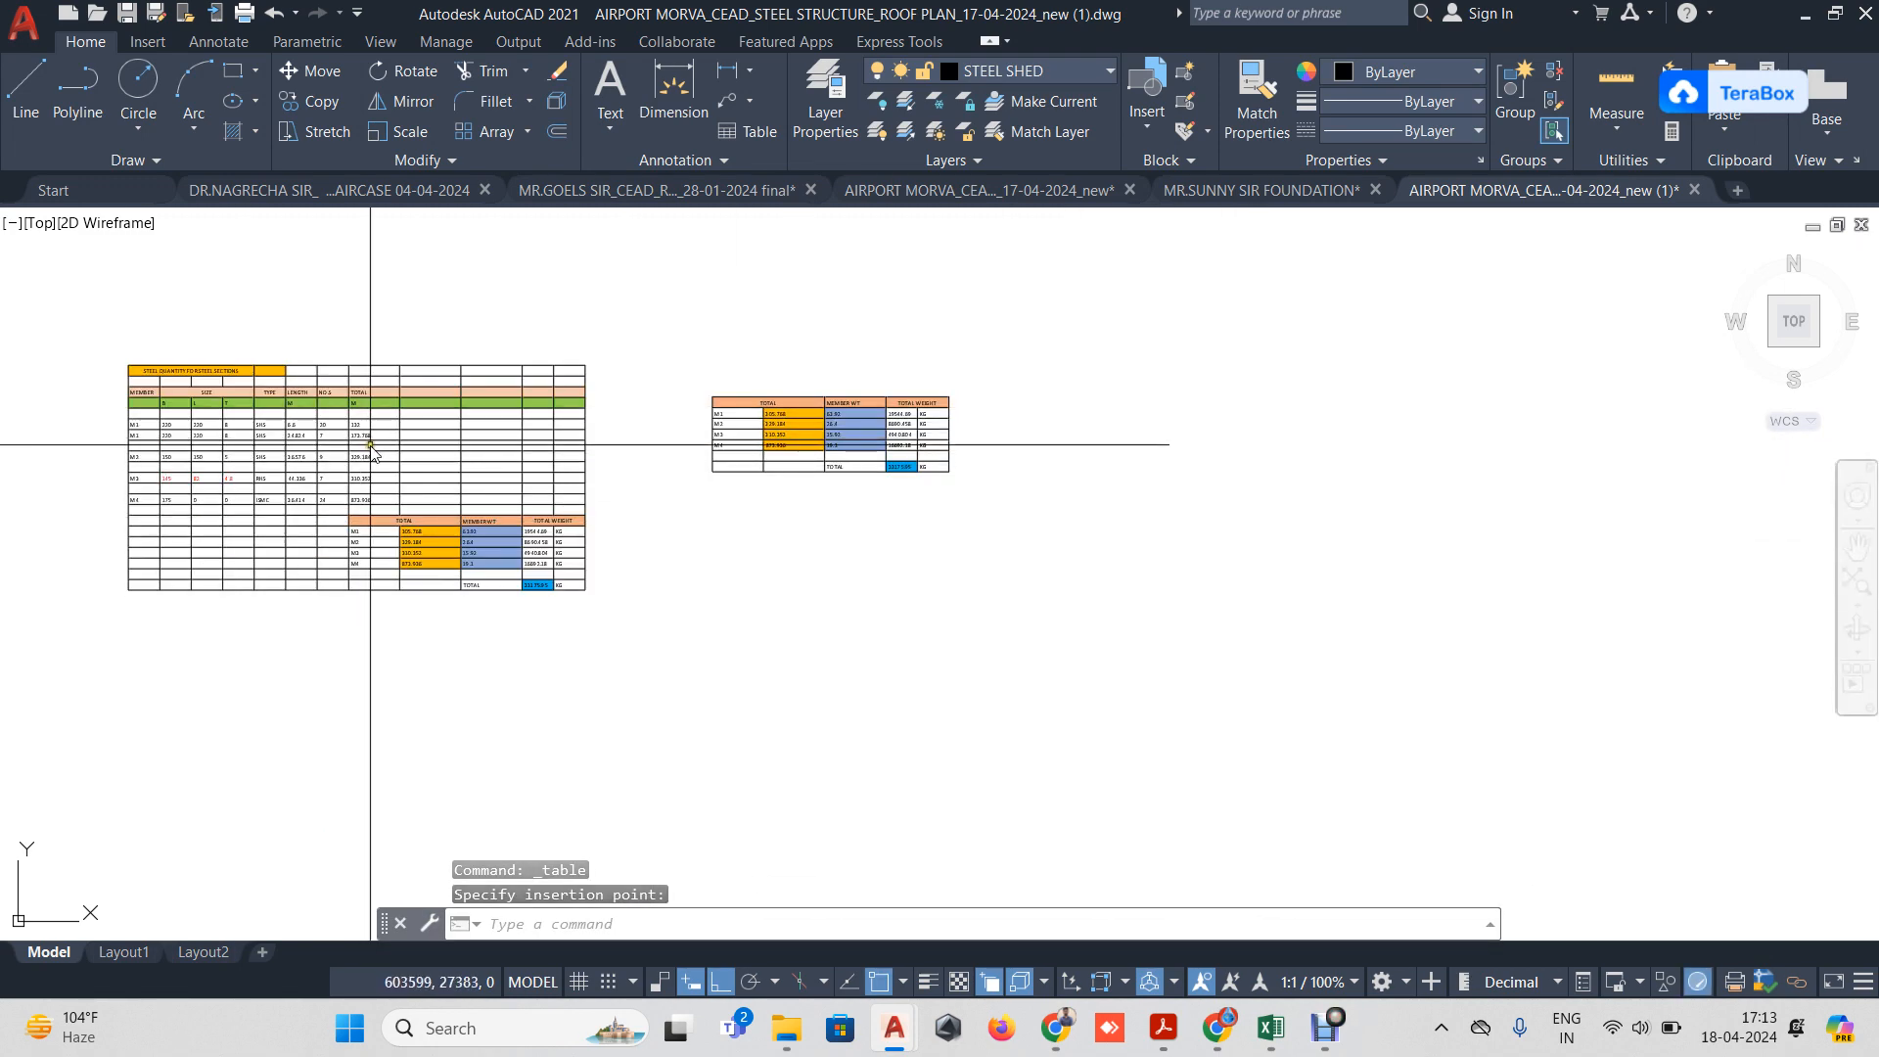
pyautogui.scroll(2, 876, 435)
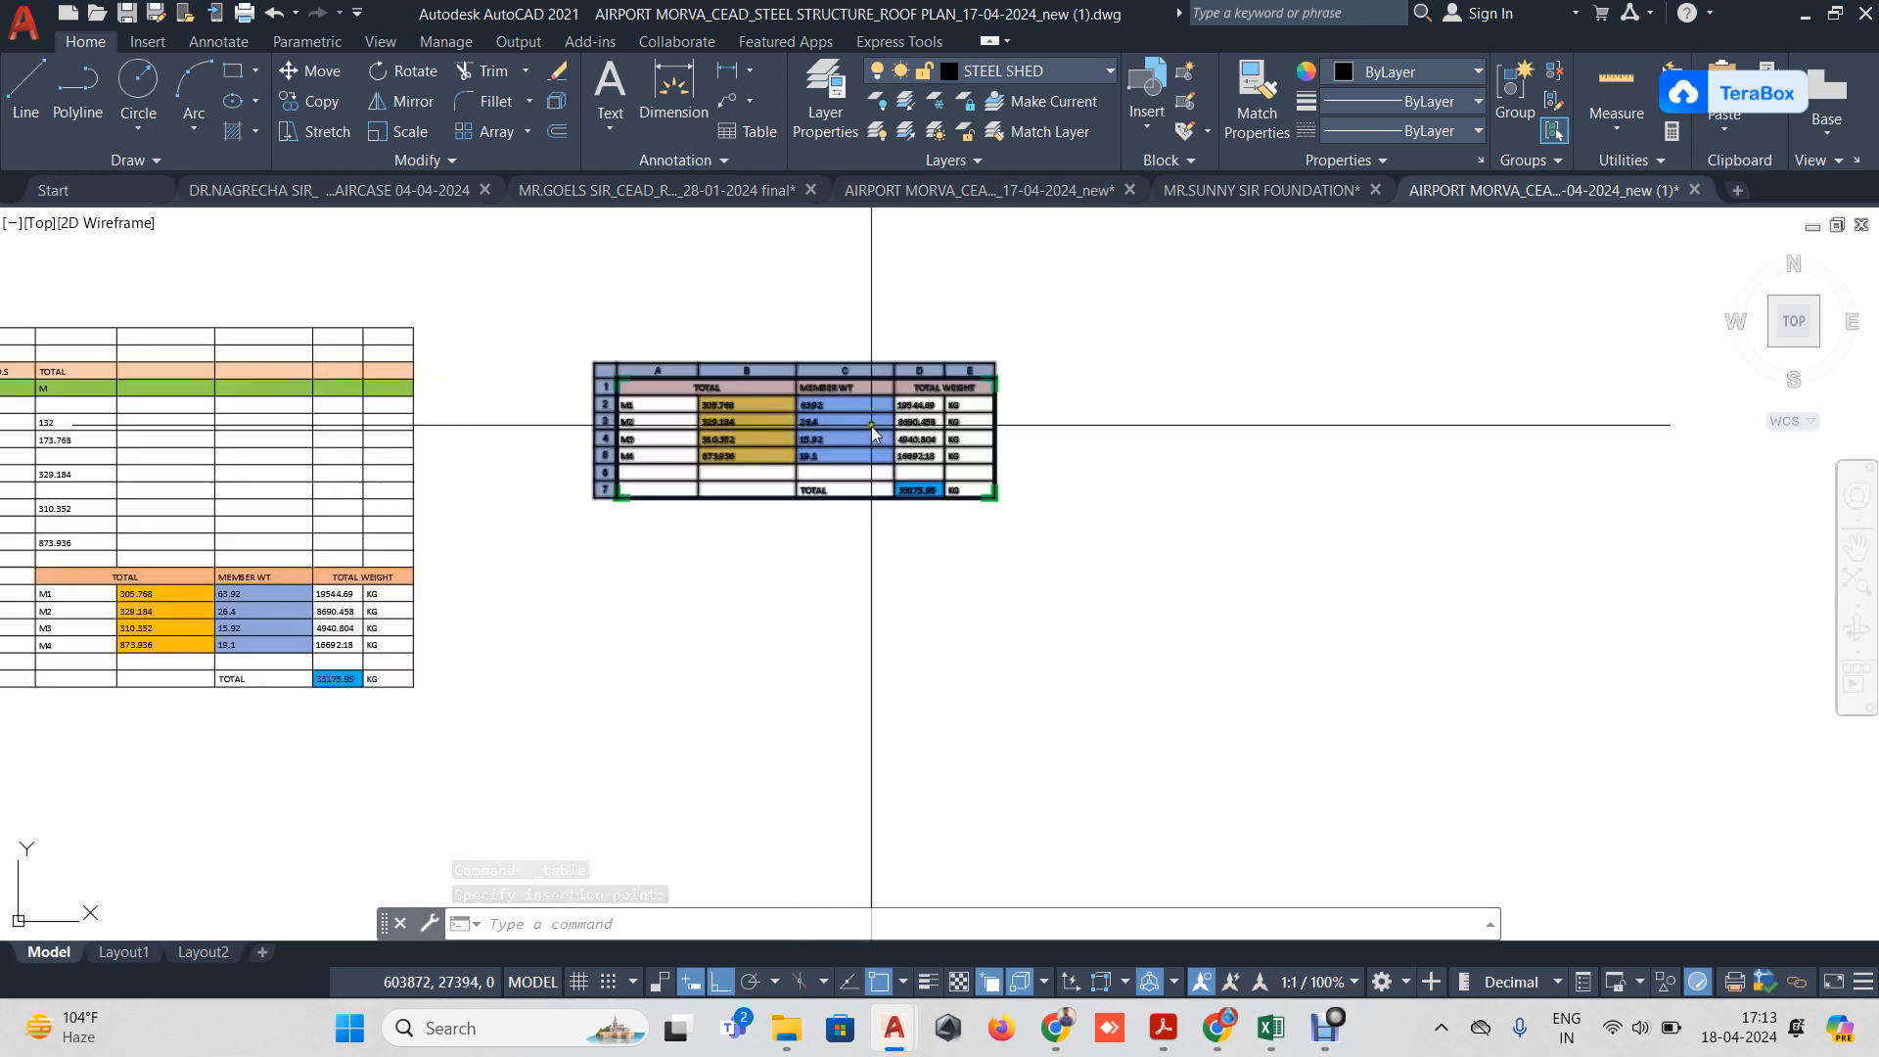
pyautogui.scroll(3, 890, 437)
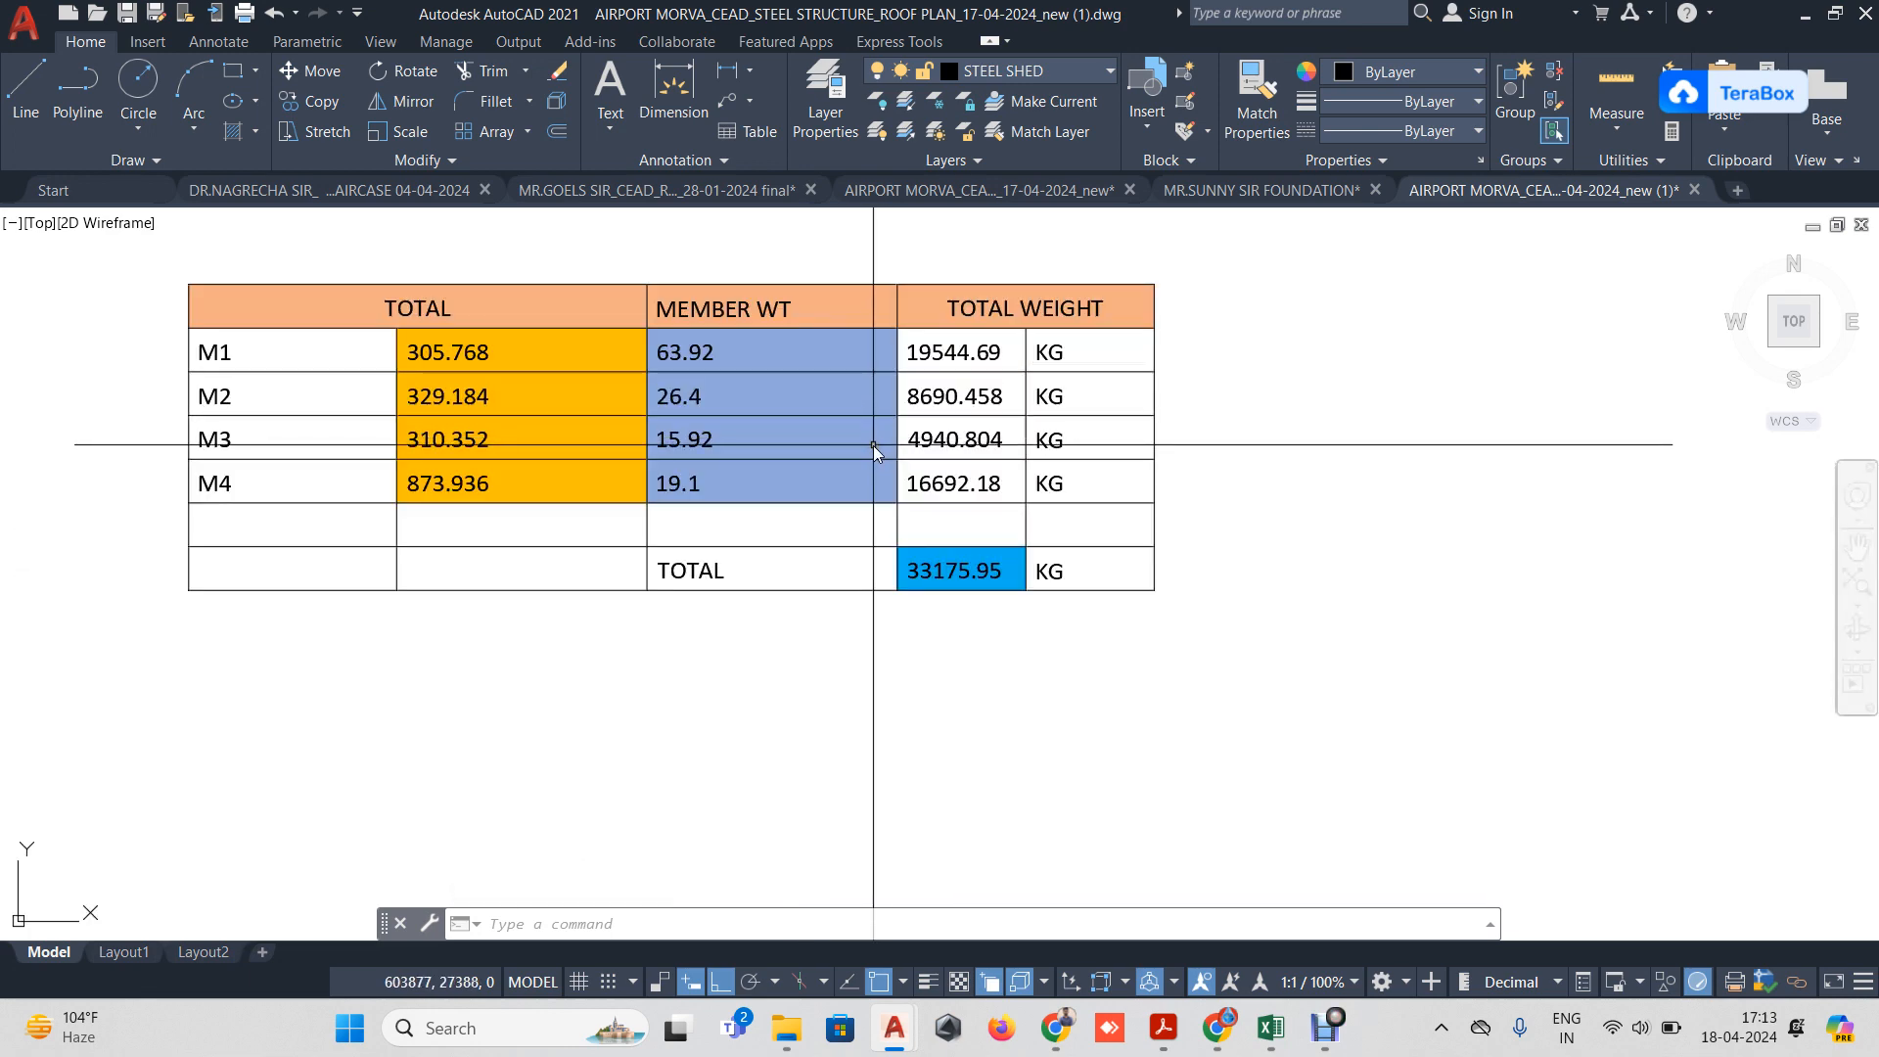
pyautogui.scroll(-4, 874, 537)
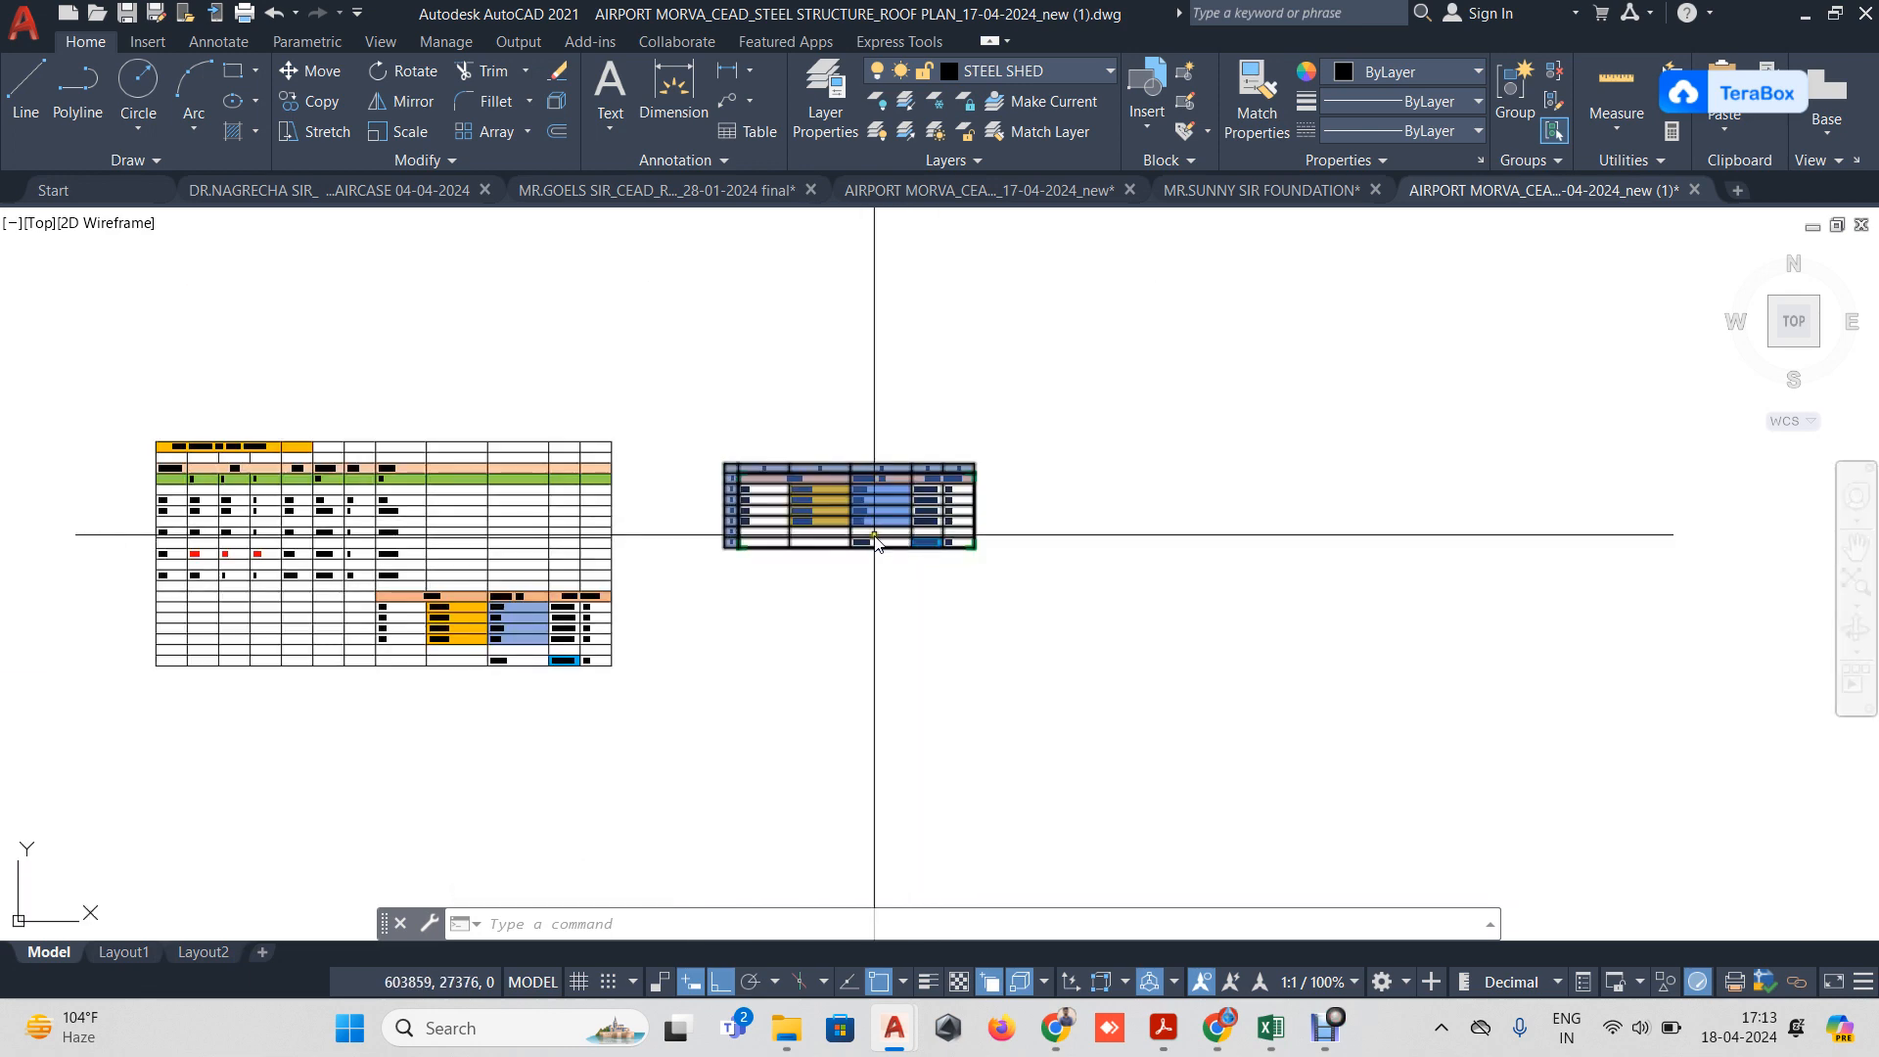
# Scale the new total weight table up freehand from its lower-left corner to many times its size.
pyautogui.scroll(4, 876, 543)
pyautogui.click(453, 323)
pyautogui.click(1223, 657)
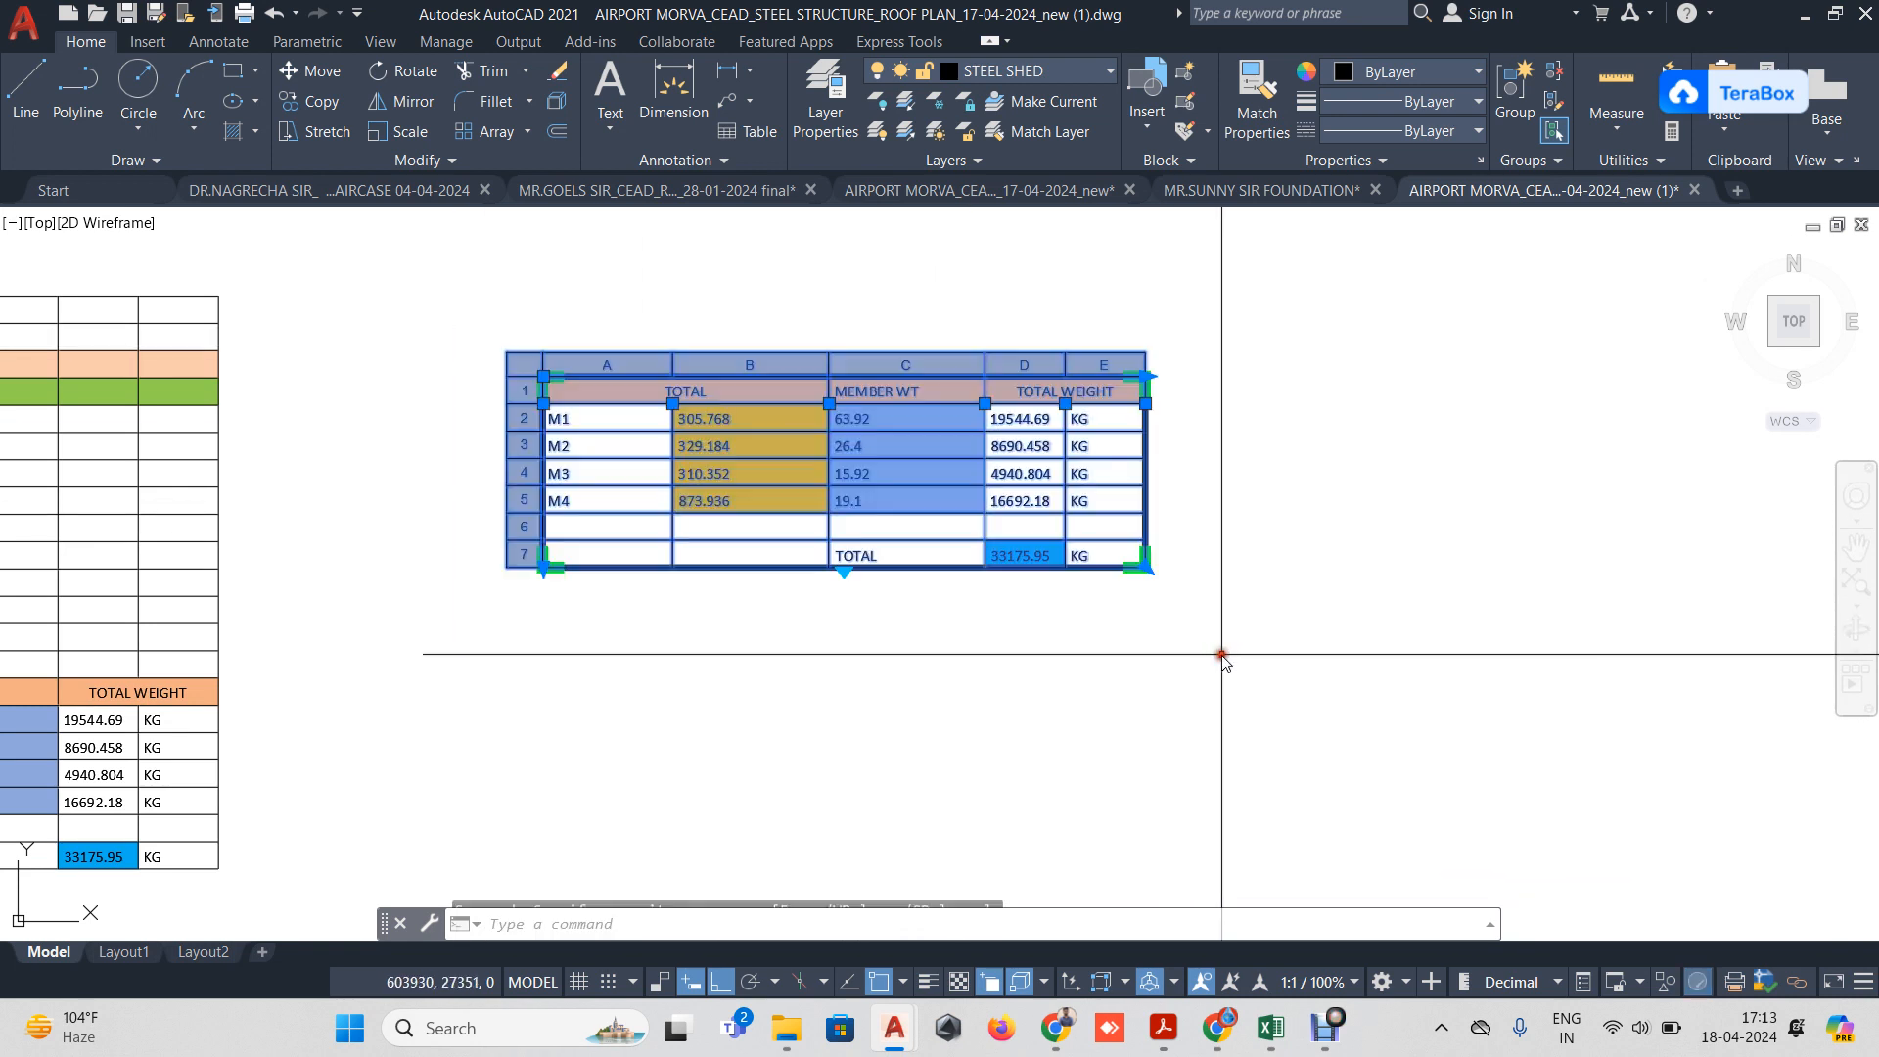
pyautogui.write('SC')
pyautogui.press('Return')
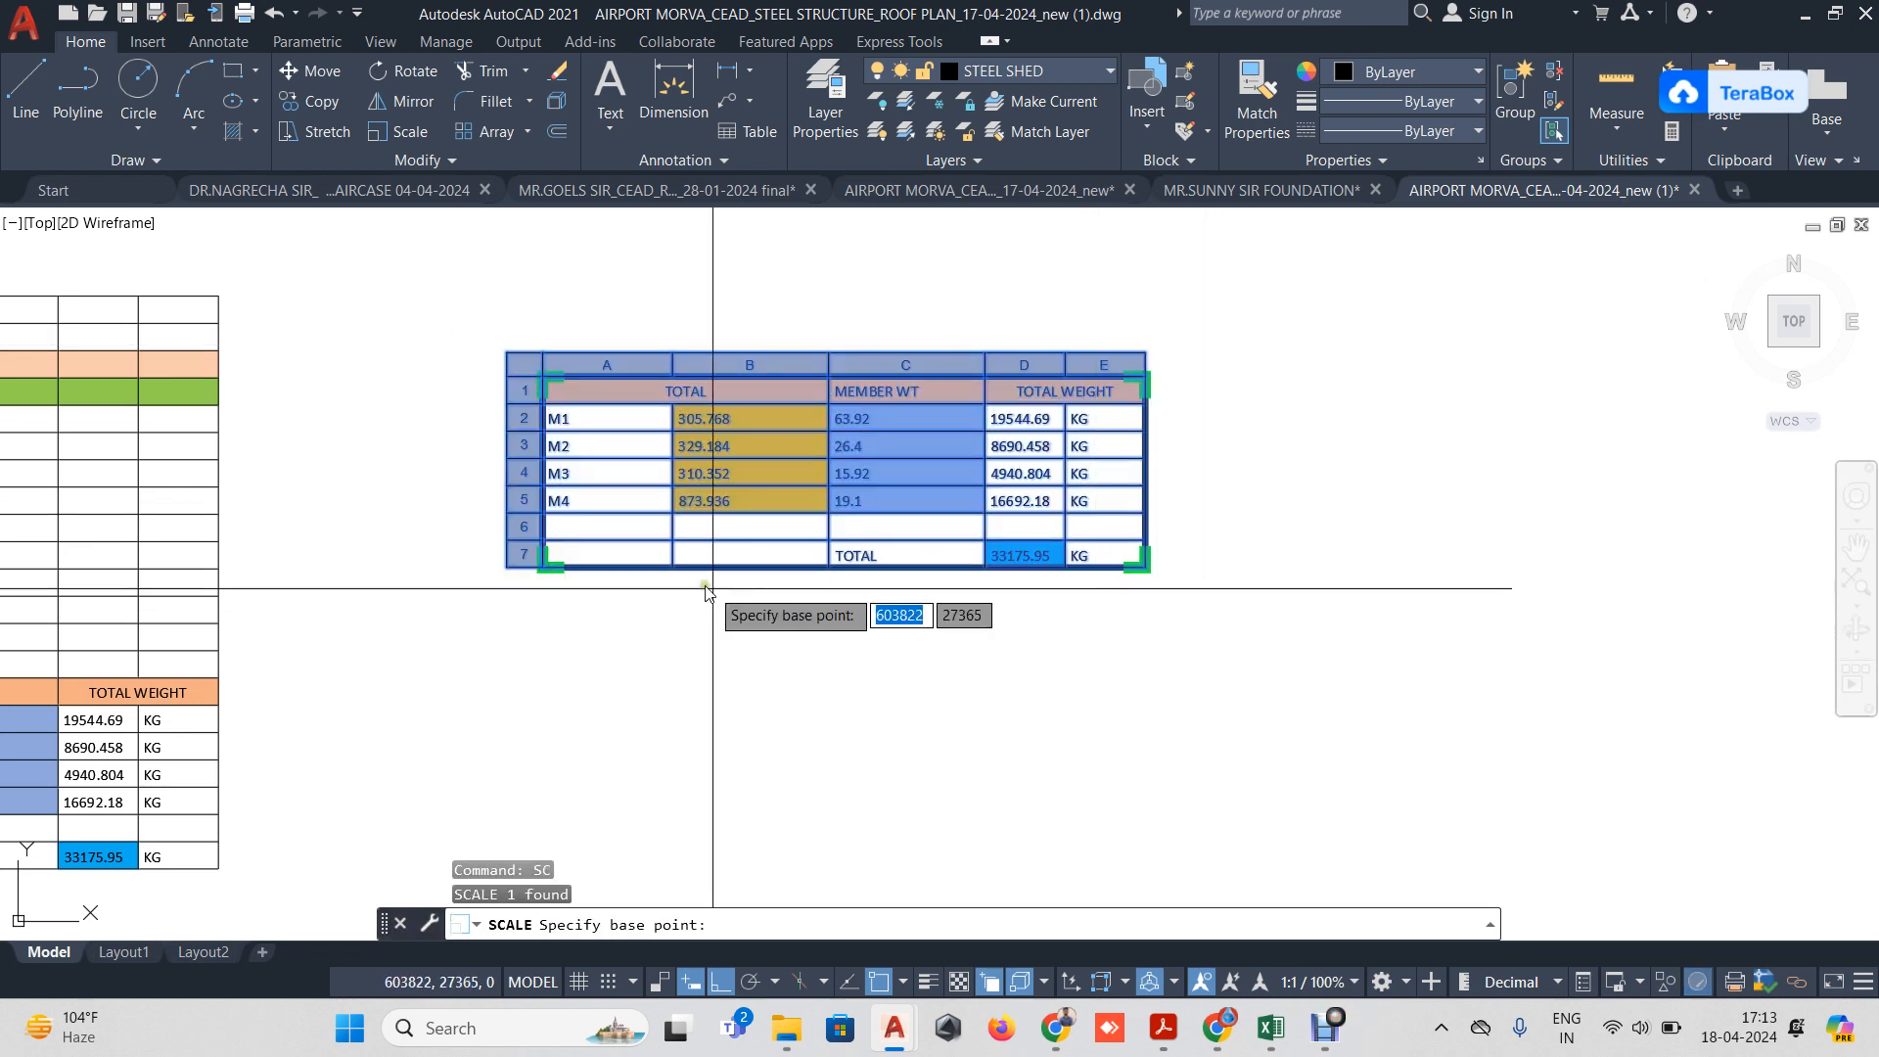
pyautogui.click(554, 568)
pyautogui.scroll(-9, 856, 584)
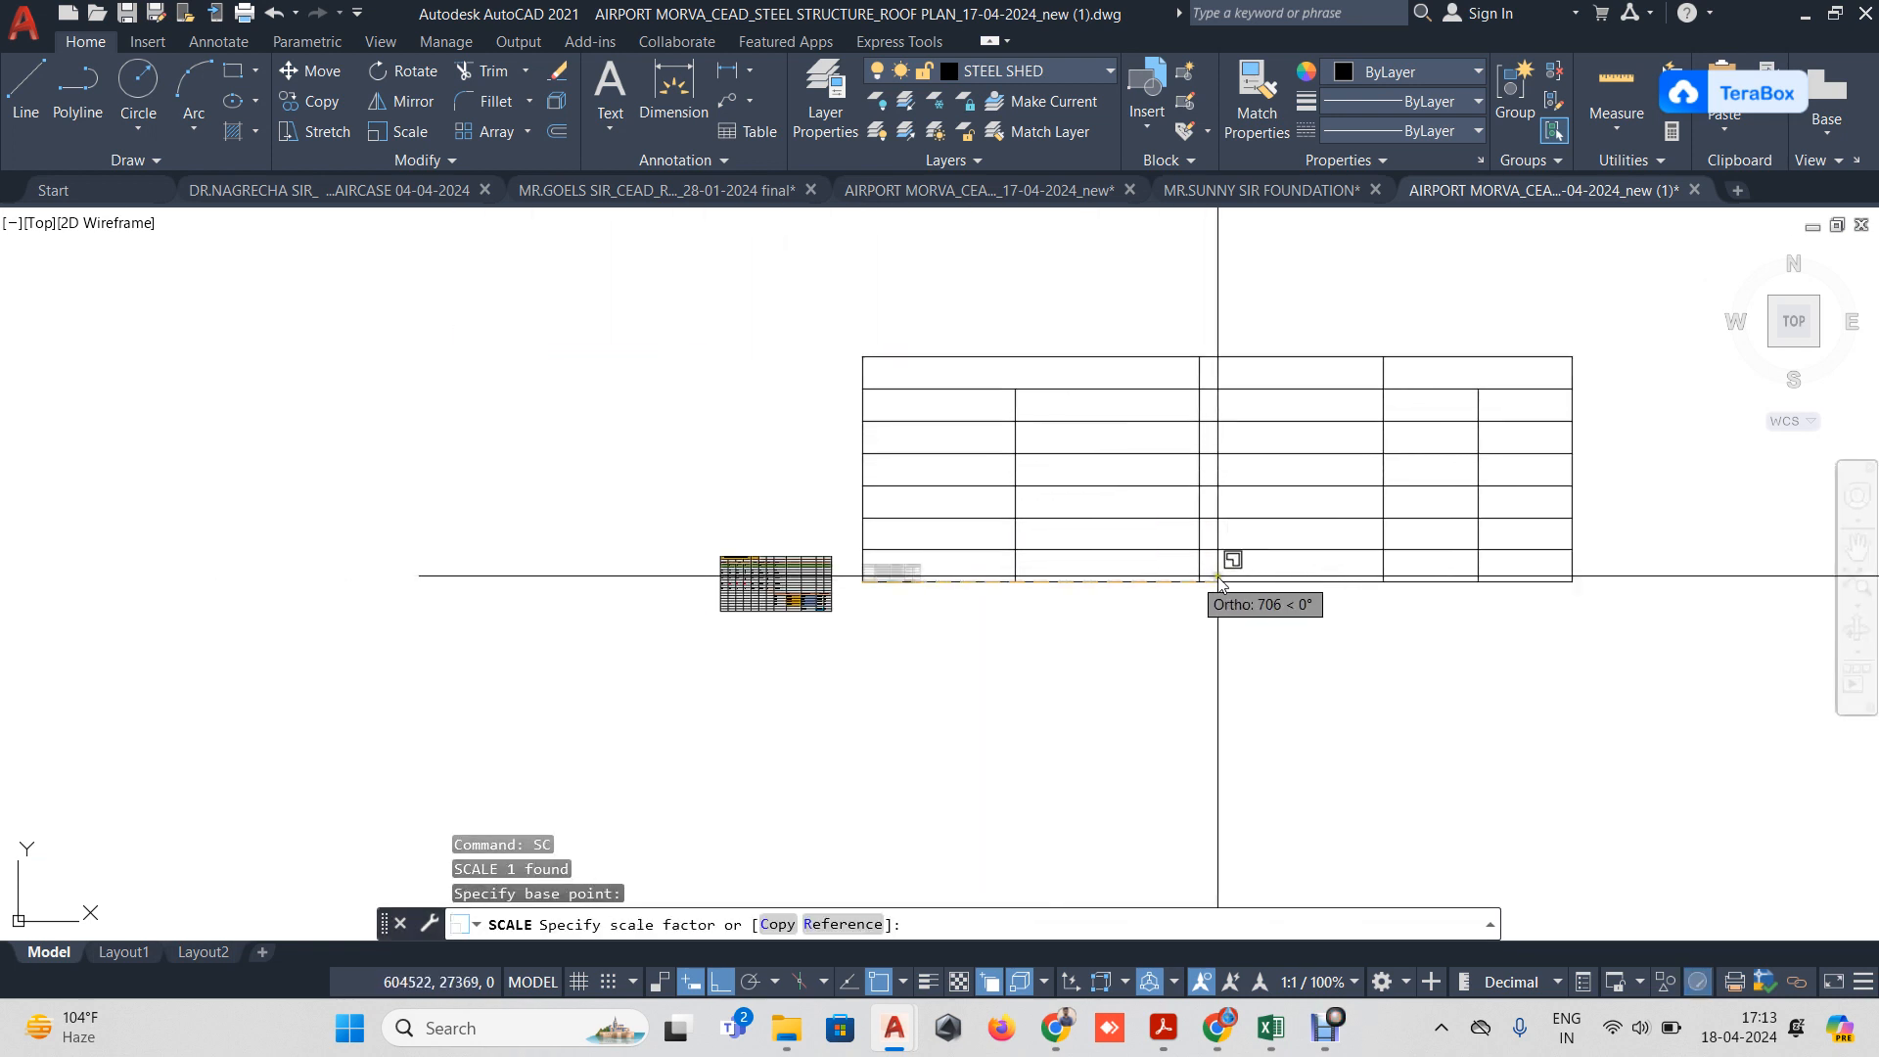
pyautogui.click(1263, 578)
# Examine the enlarged table's member totals, member weights and total weights, and its size beside the full quantity table.
pyautogui.scroll(-7, 1030, 544)
pyautogui.scroll(-2, 1014, 541)
pyautogui.moveTo(1014, 541); pyautogui.dragTo(96, 611, button='middle')
pyautogui.scroll(2, 146, 606)
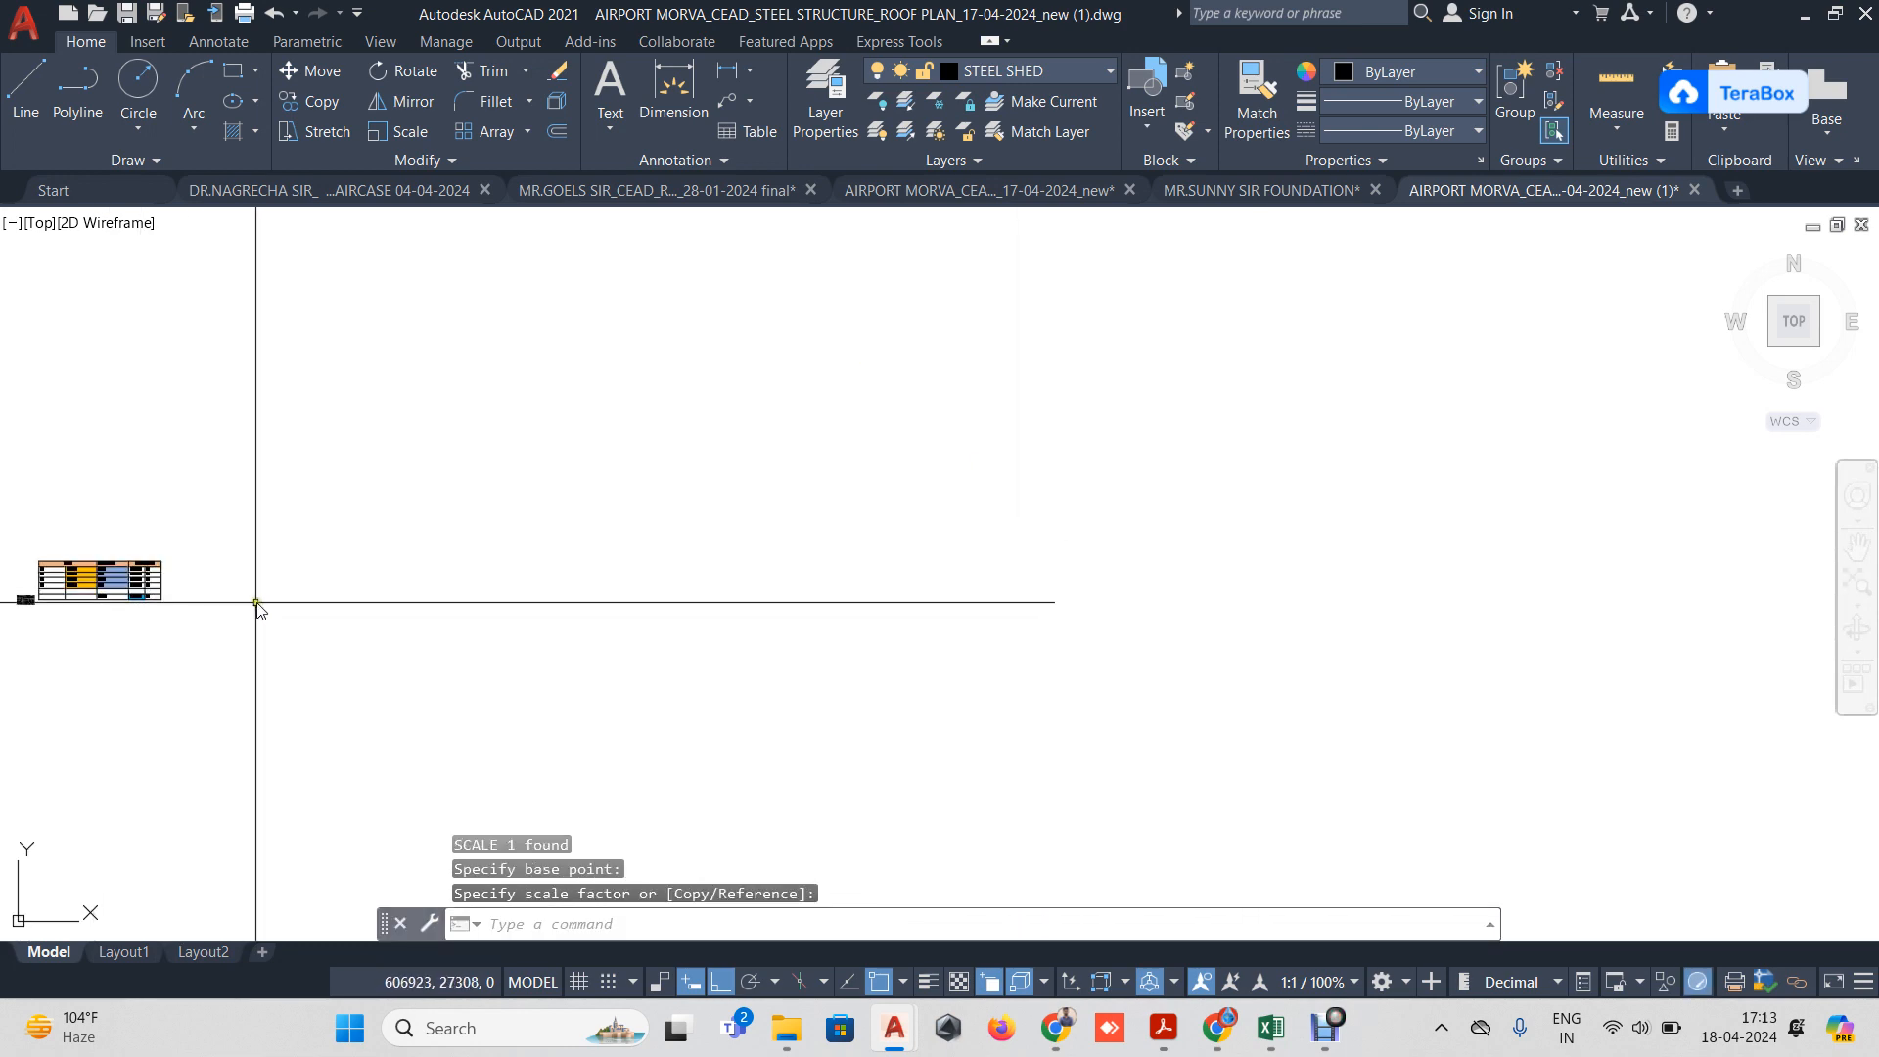
pyautogui.scroll(3, 256, 602)
pyautogui.moveTo(237, 598); pyautogui.dragTo(995, 595, button='middle')
pyautogui.scroll(2, 297, 448)
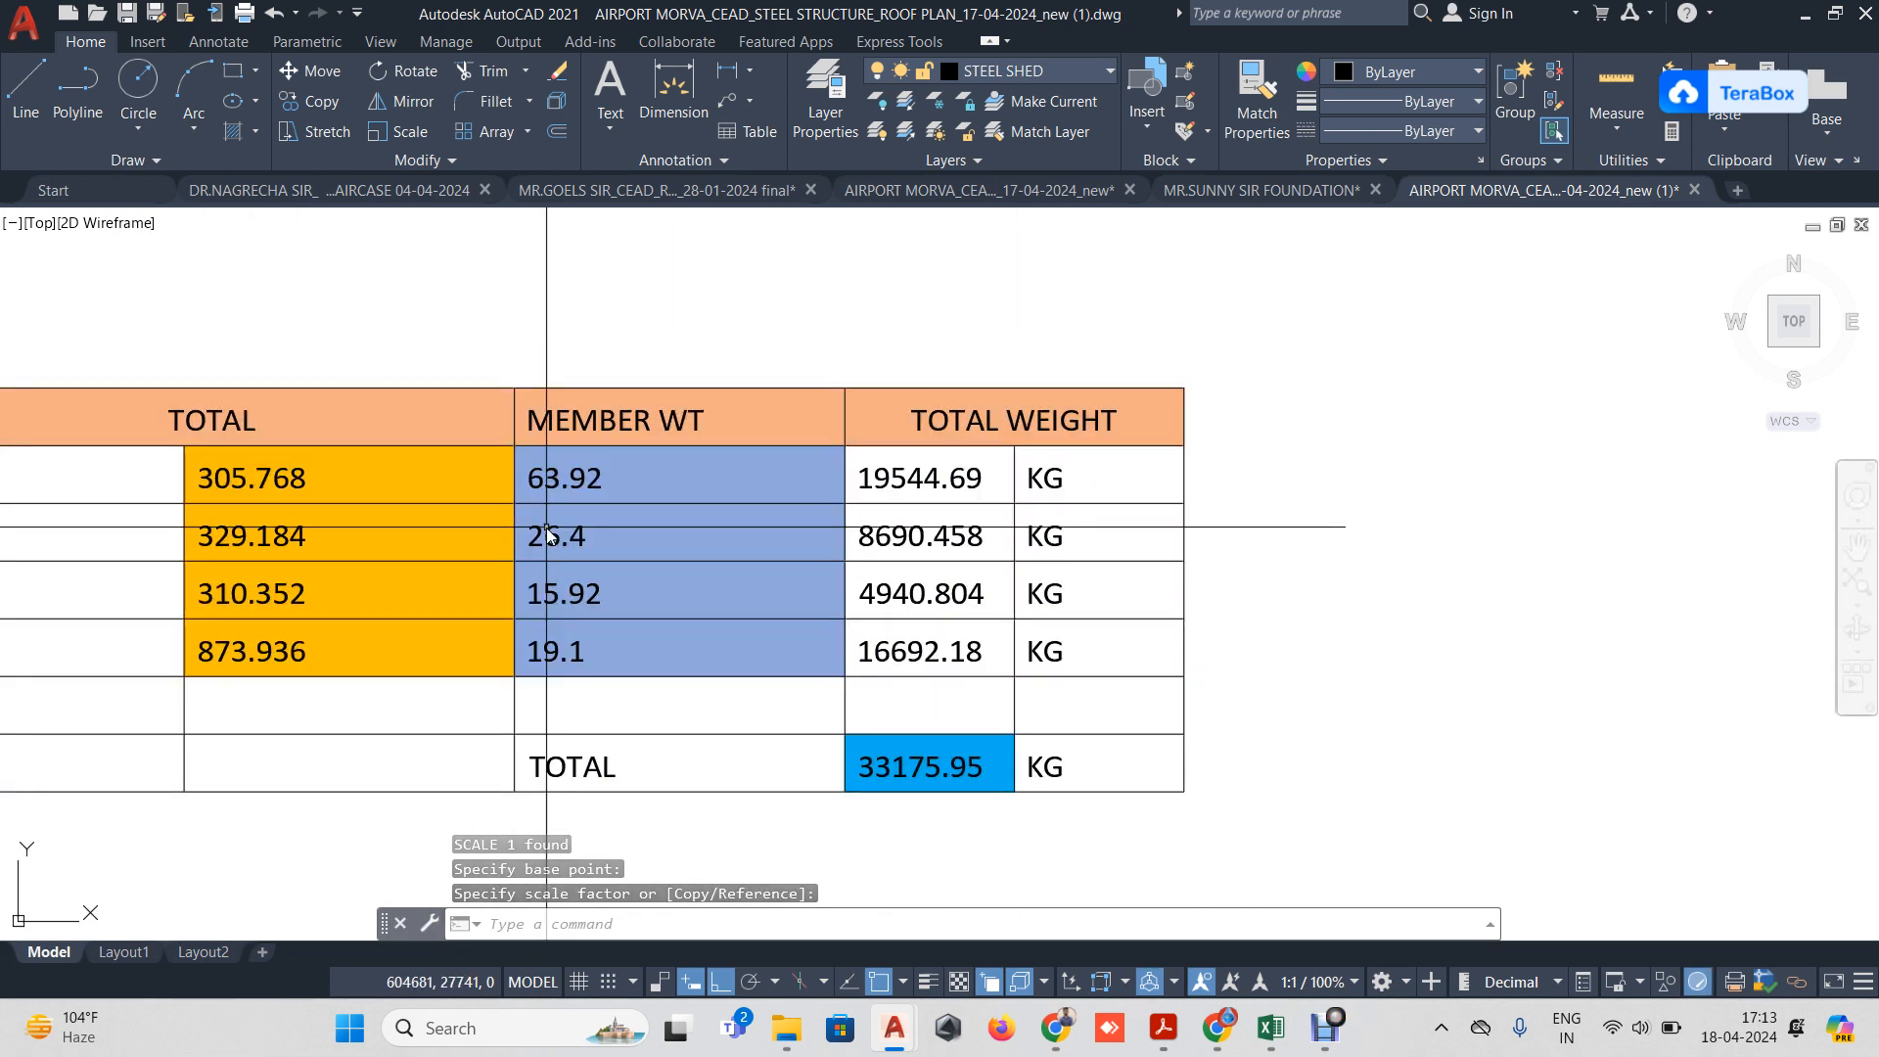
pyautogui.scroll(4, 516, 435)
pyautogui.scroll(-2, 564, 403)
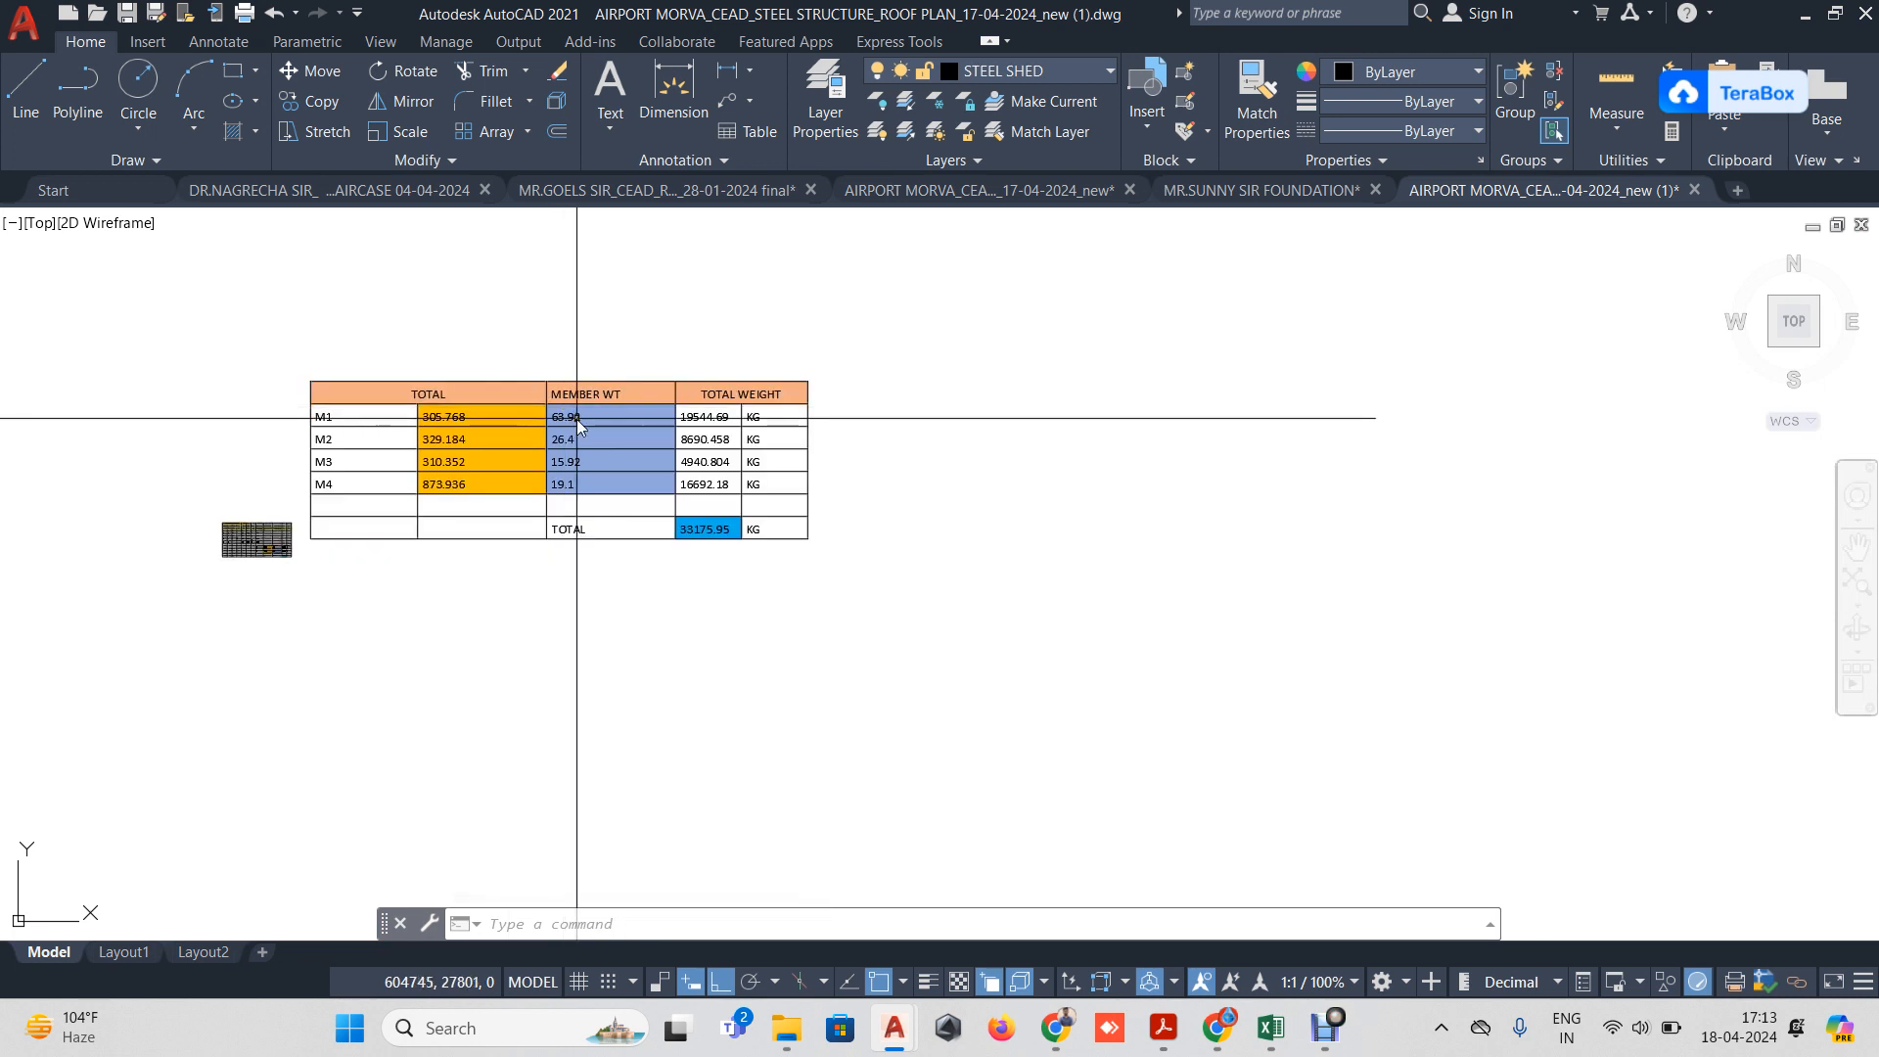
# Scale the small full steel quantity table up freehand from its lower-right corner until it is much larger than the total weight table beside it.
pyautogui.scroll(2, 561, 448)
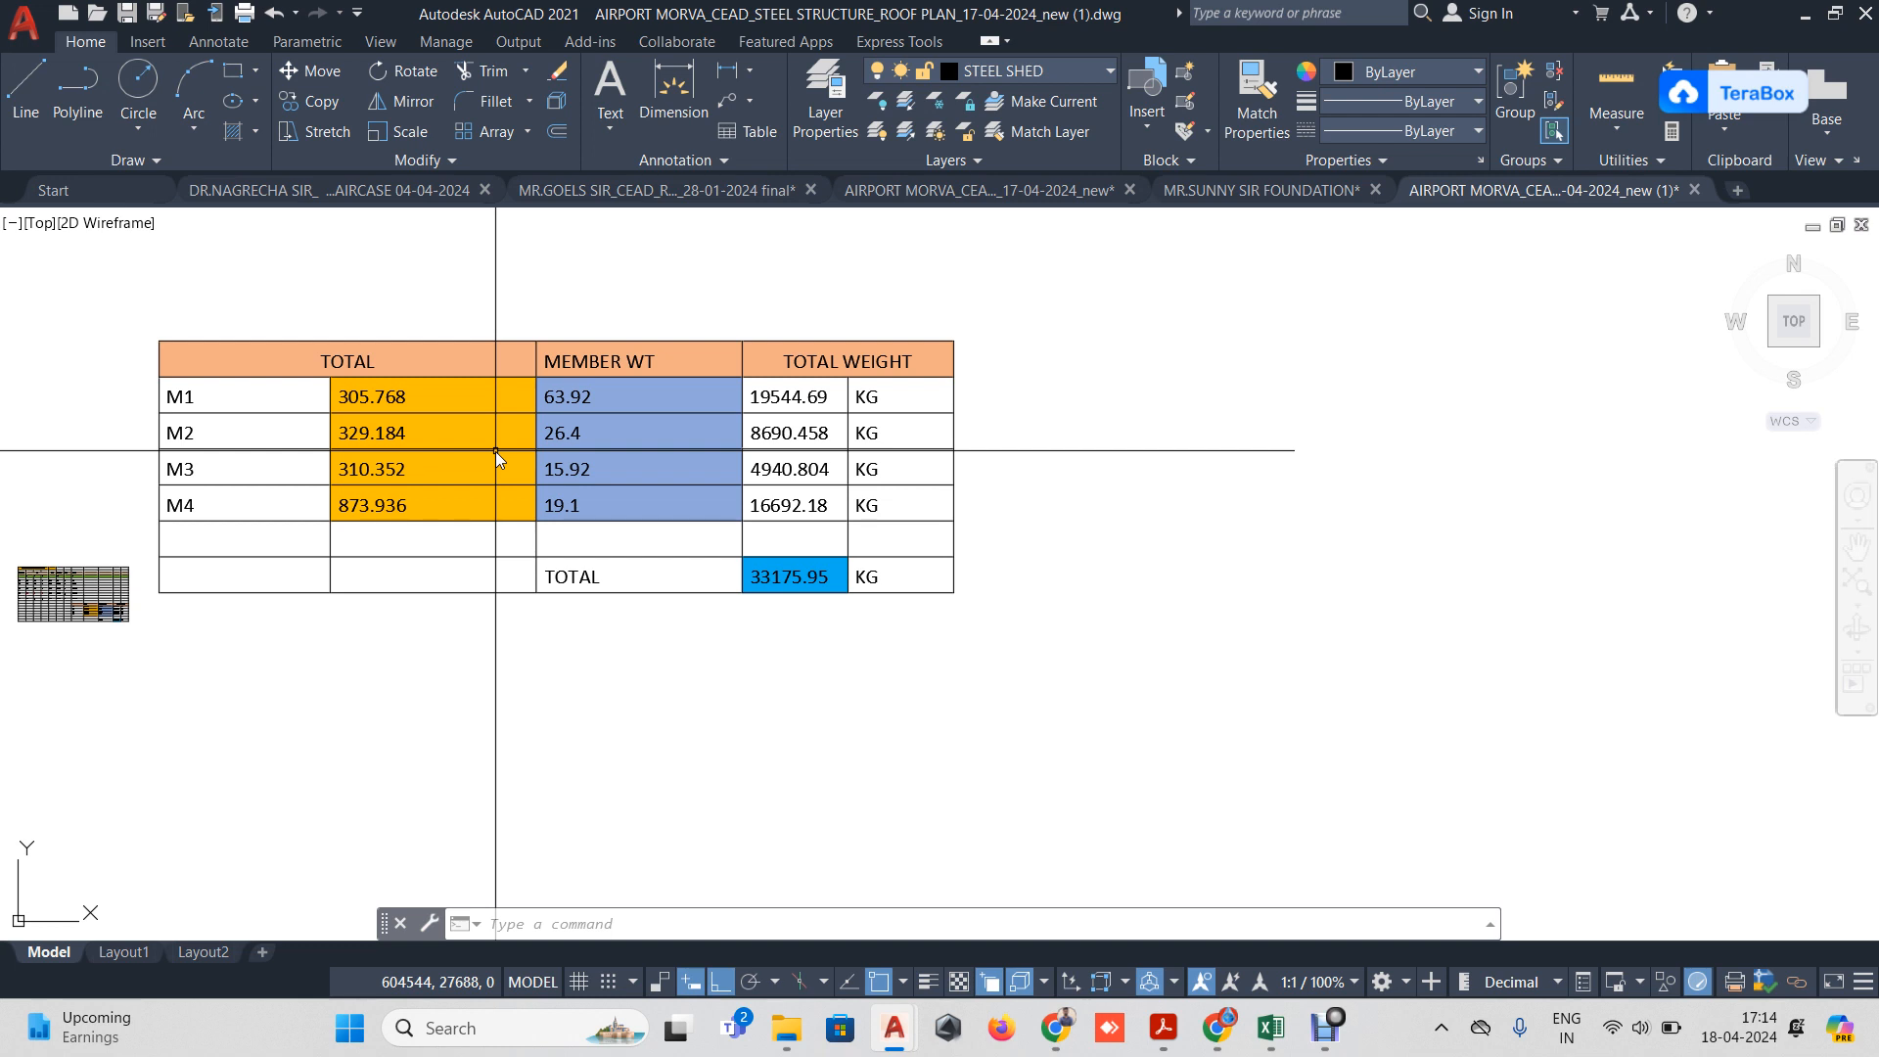
pyautogui.scroll(-15, 579, 380)
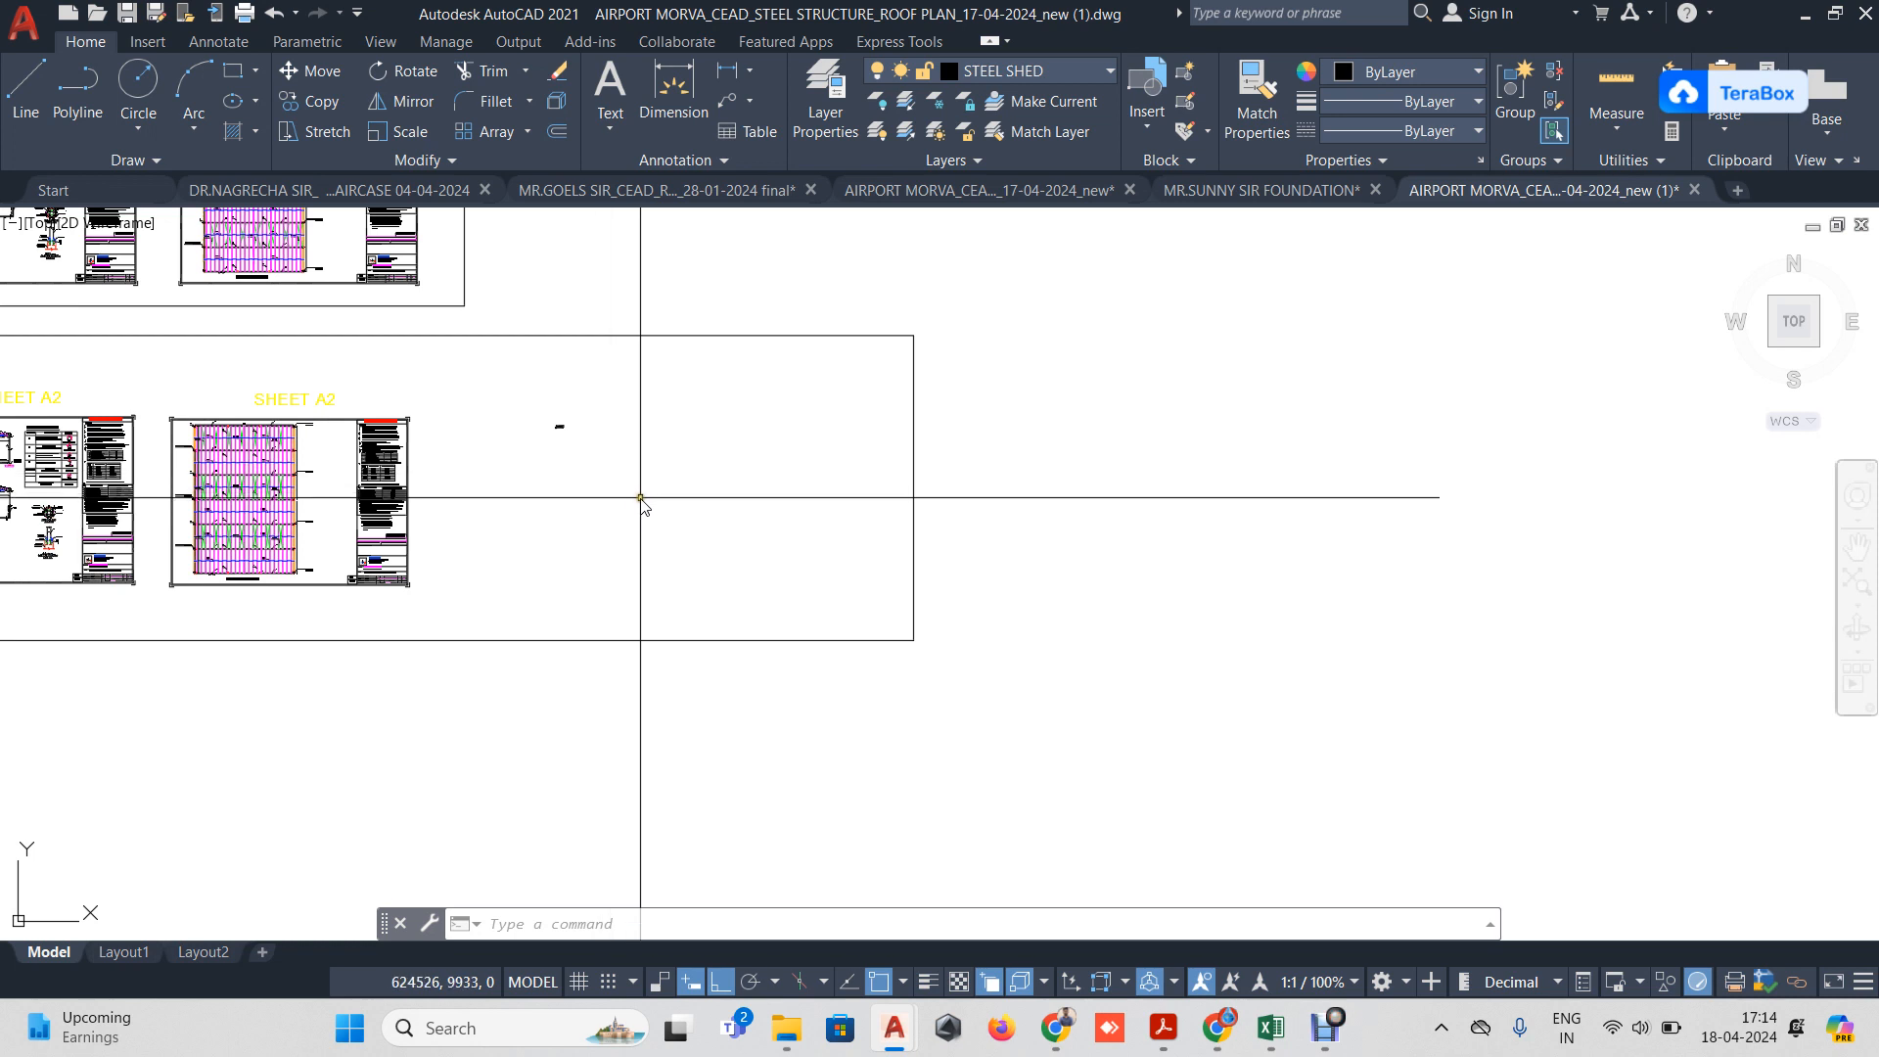
pyautogui.scroll(8, 665, 507)
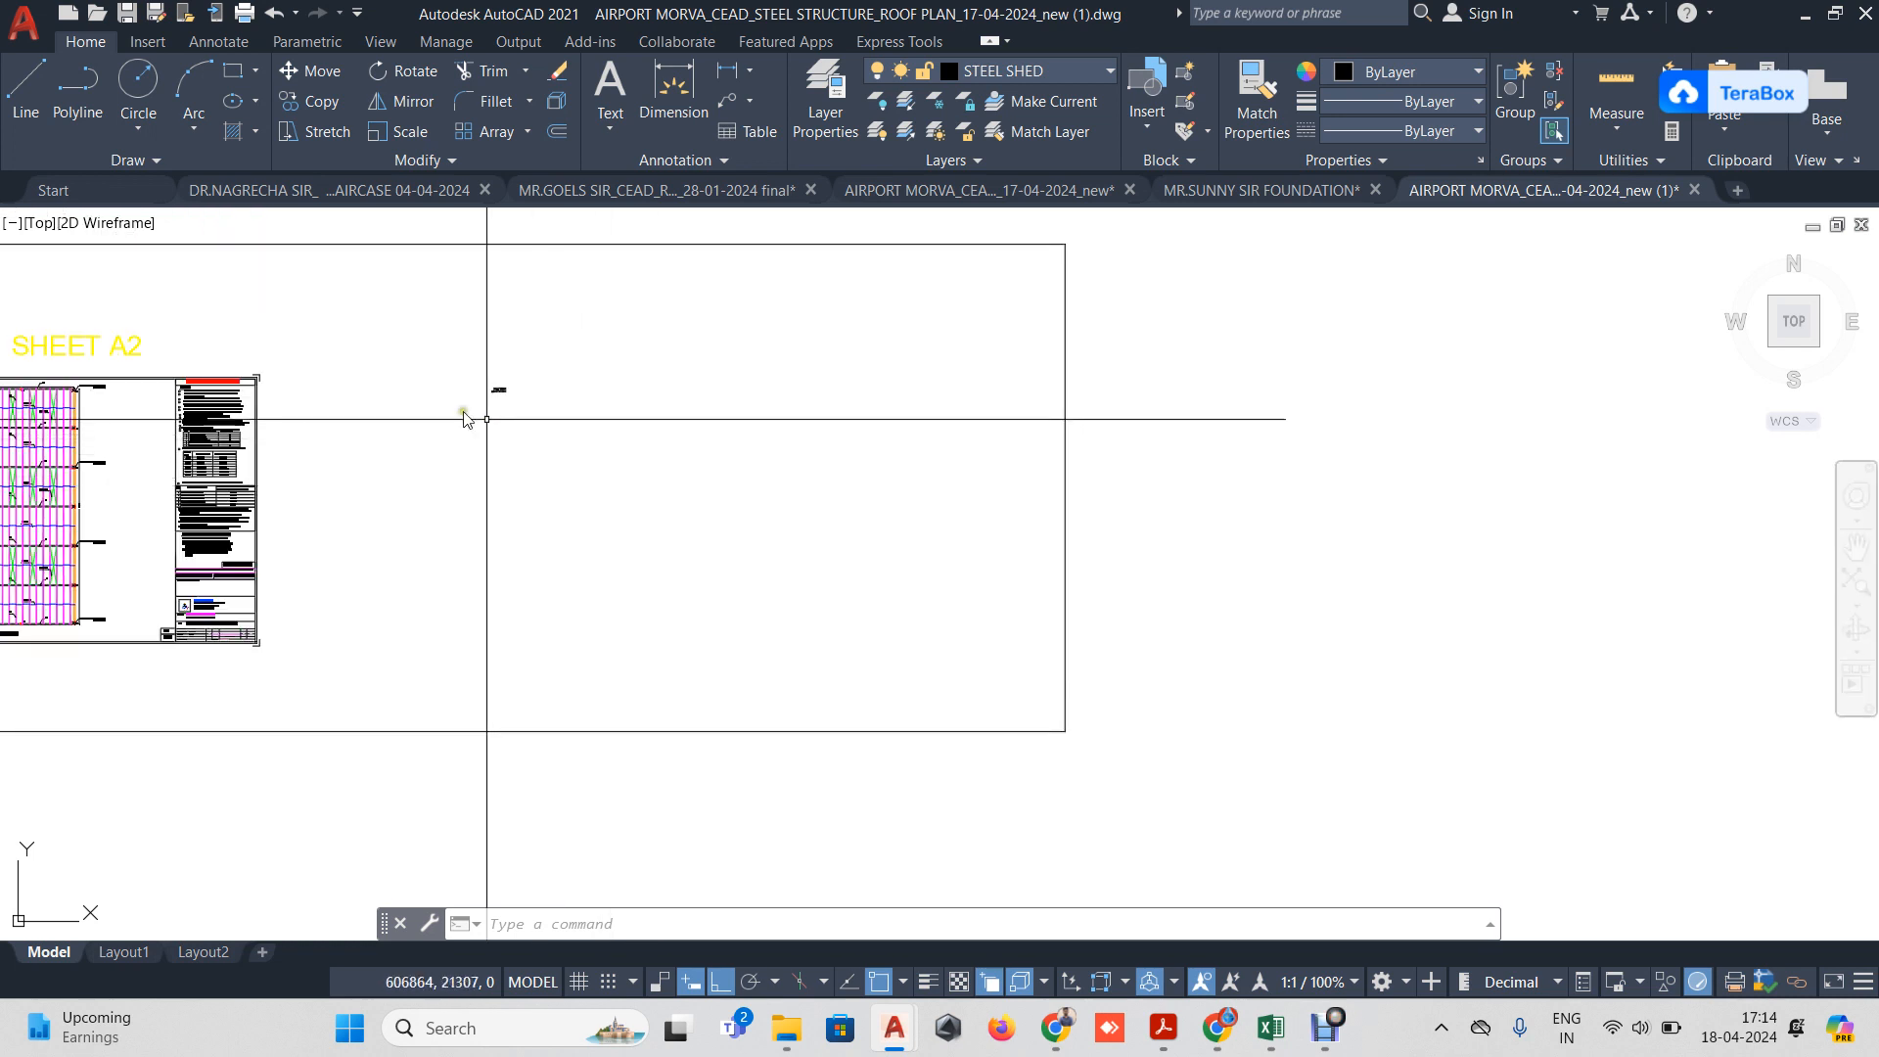
pyautogui.scroll(5, 551, 396)
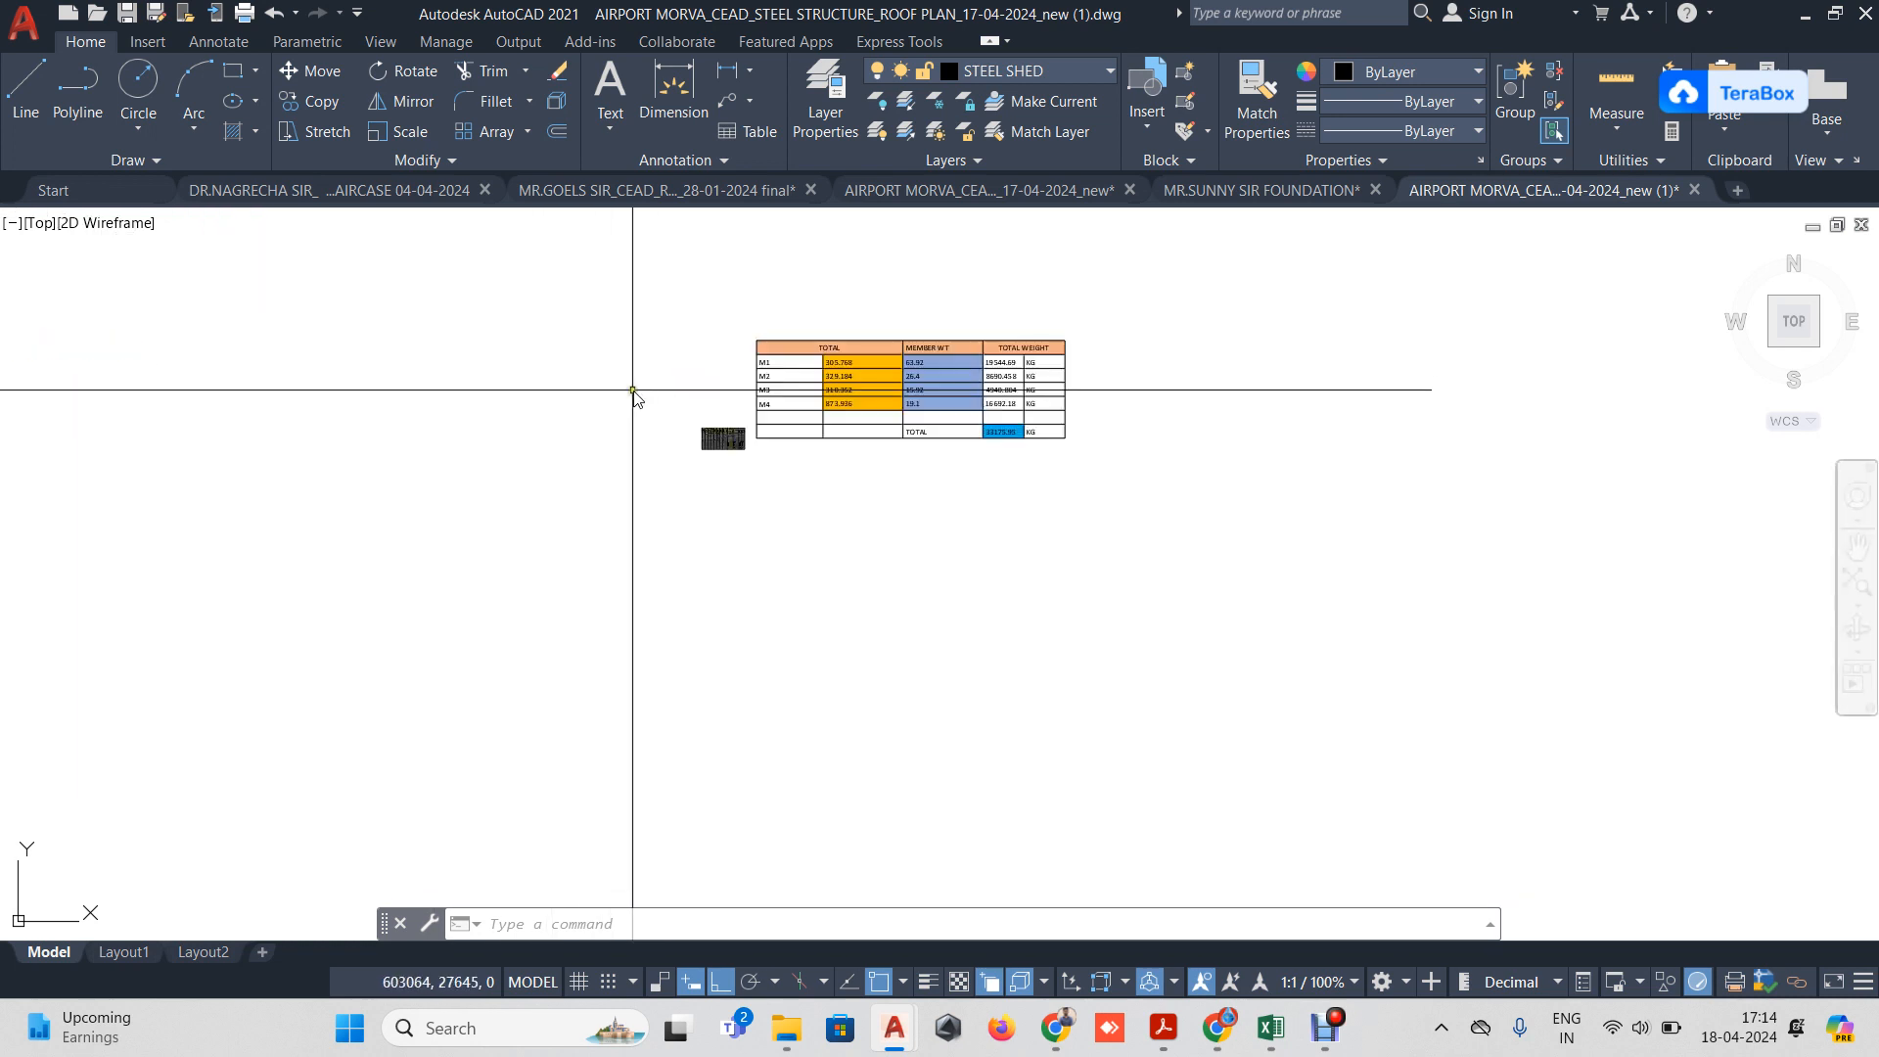
pyautogui.click(853, 553)
pyautogui.click(550, 334)
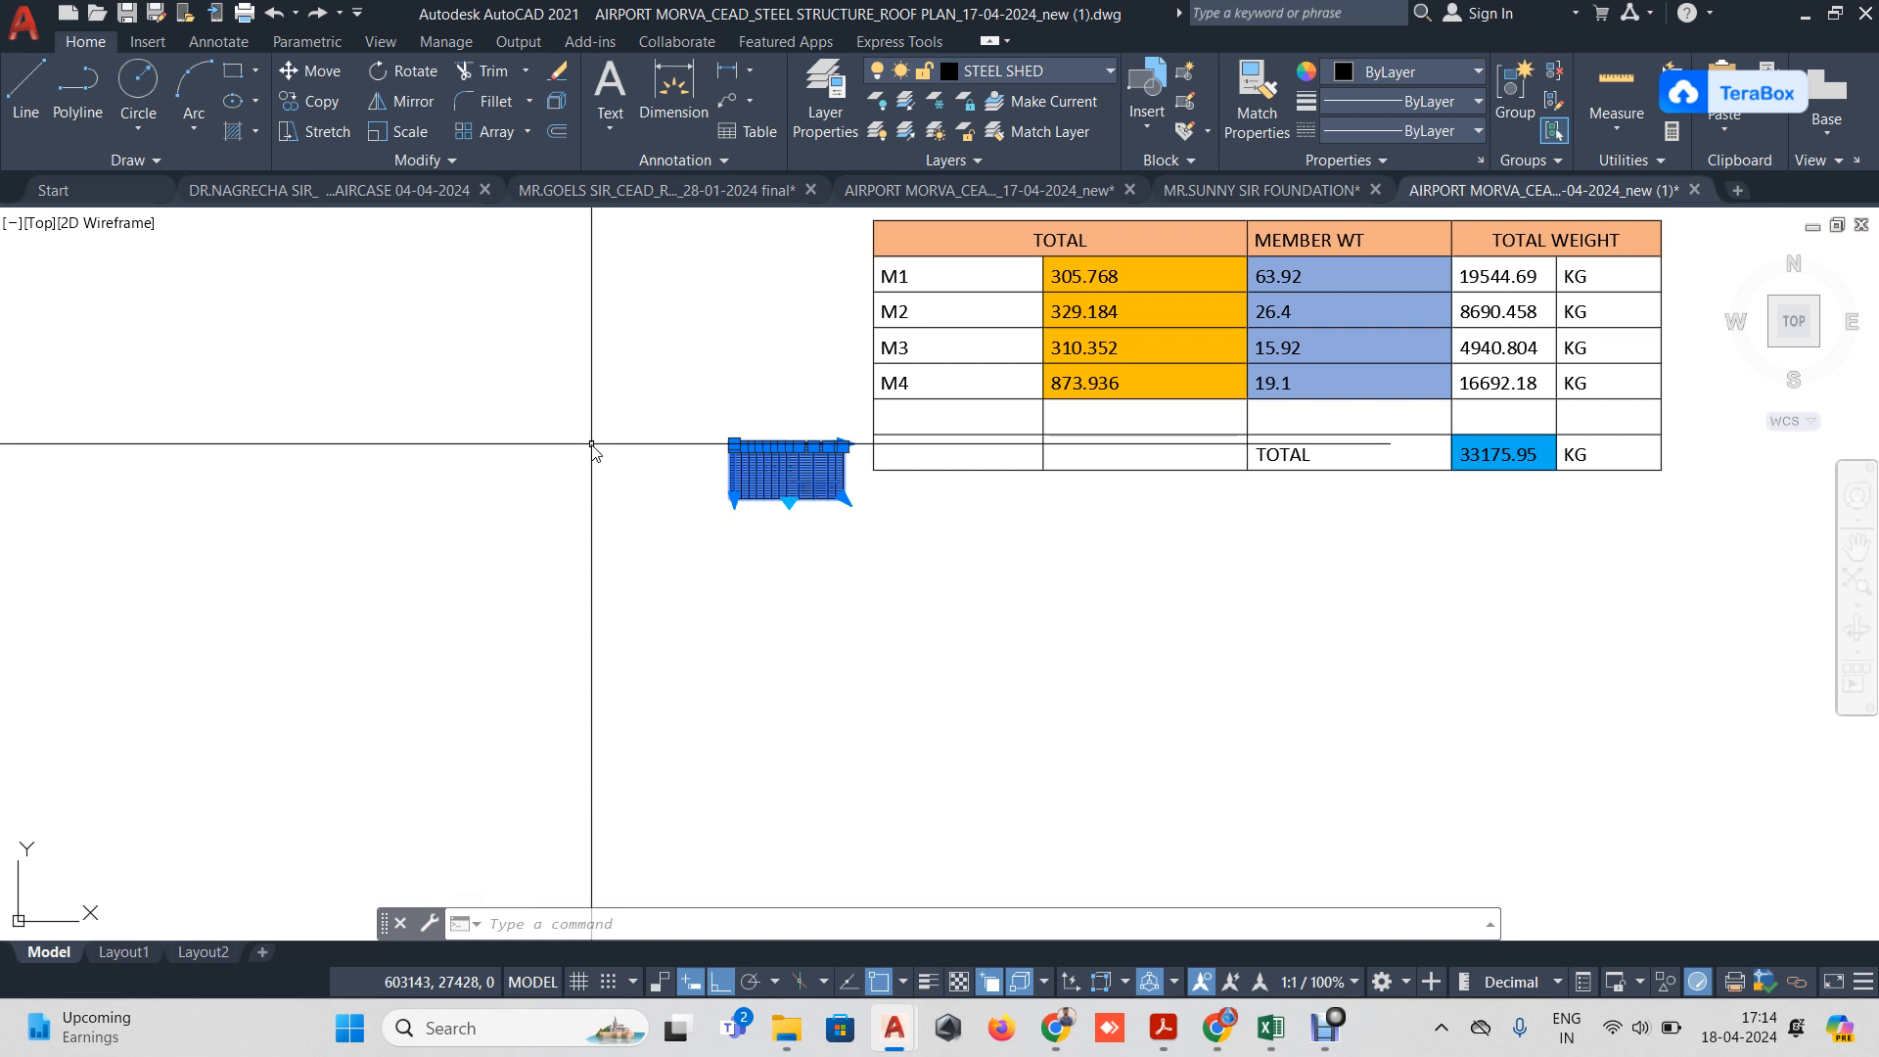
pyautogui.write('SC')
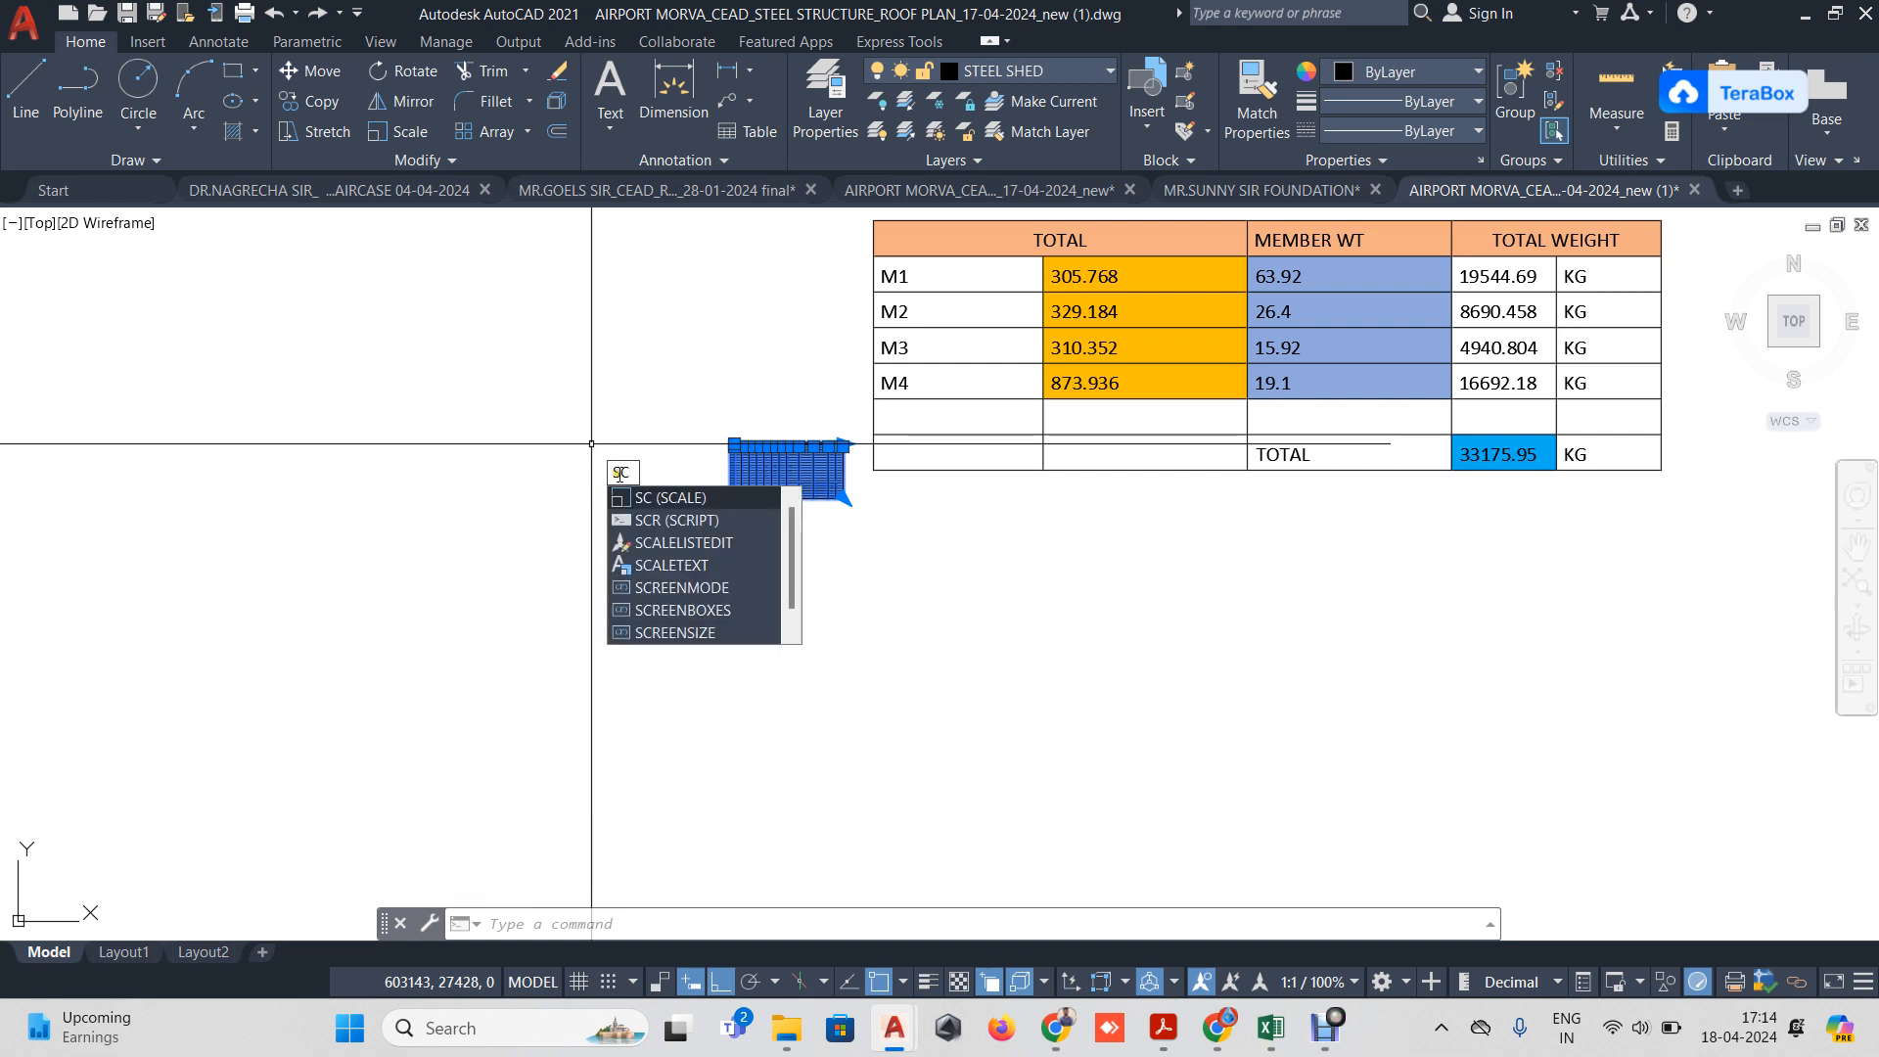
pyautogui.click(679, 501)
pyautogui.scroll(4, 832, 509)
pyautogui.click(891, 506)
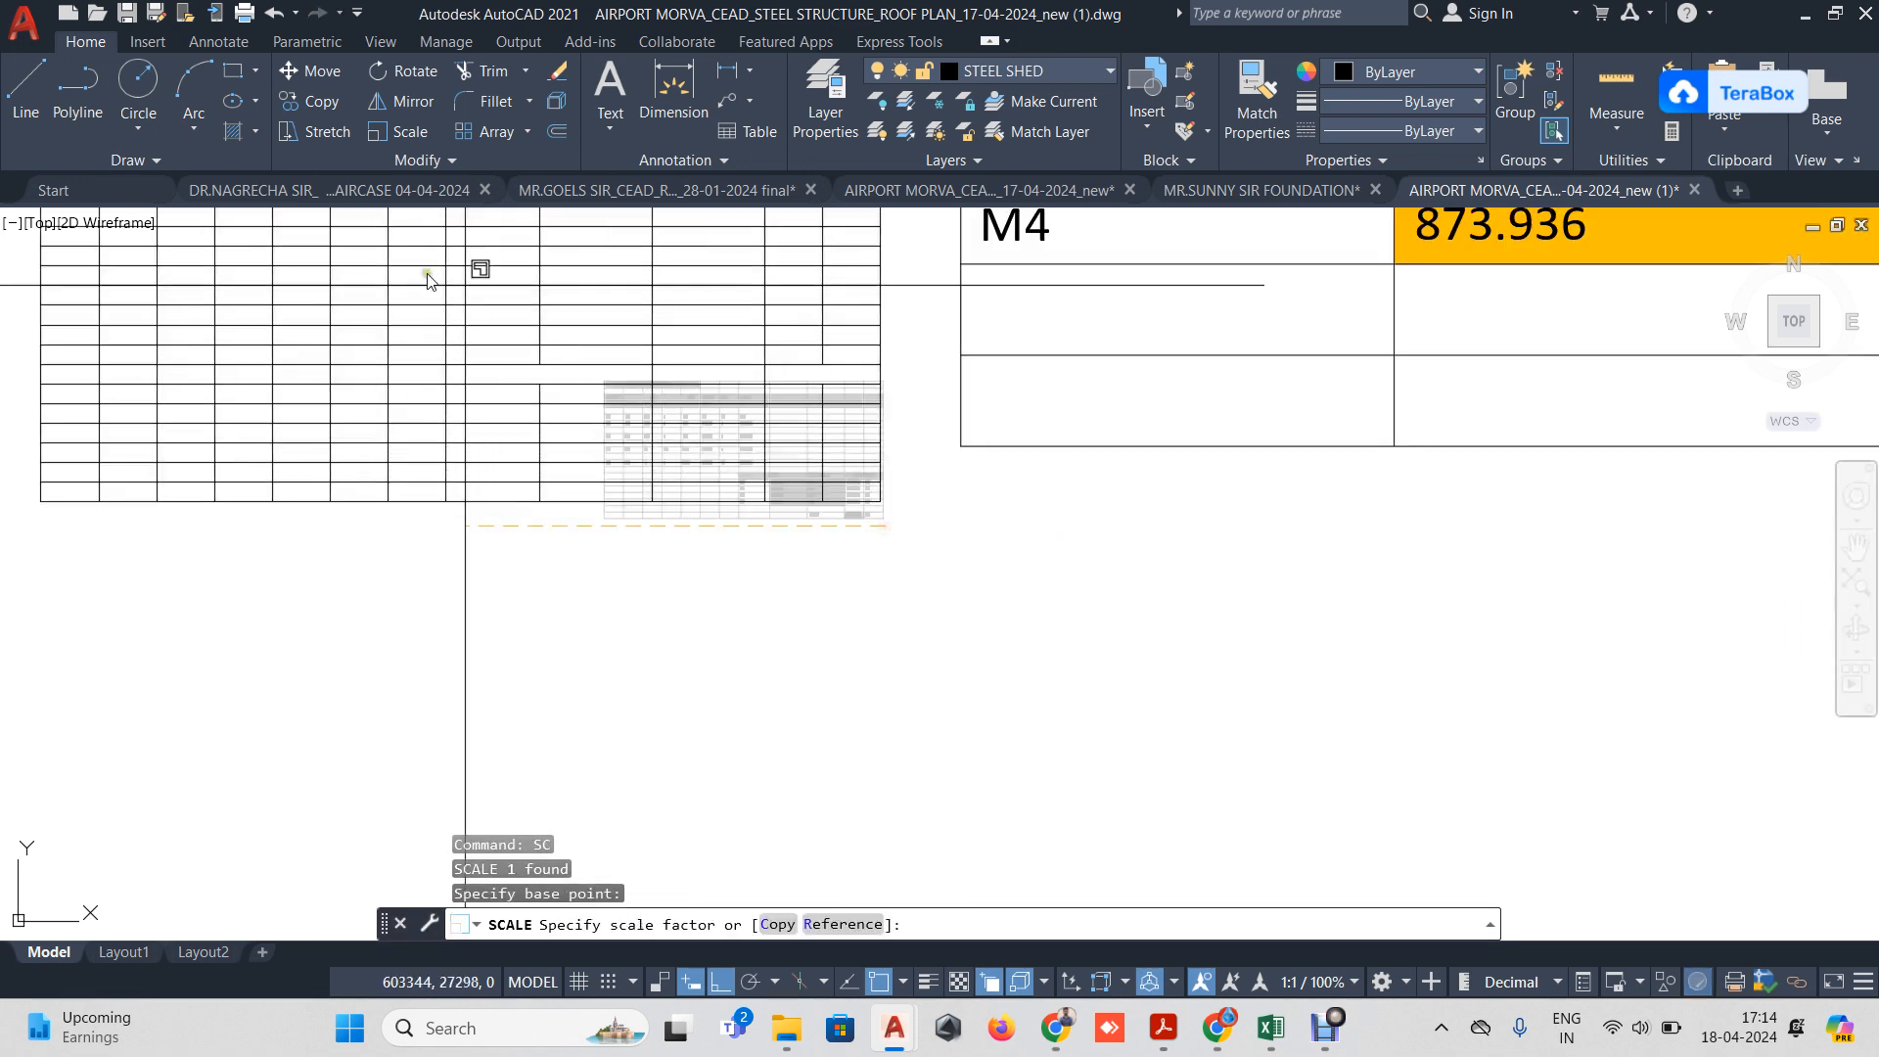
pyautogui.scroll(-6, 435, 360)
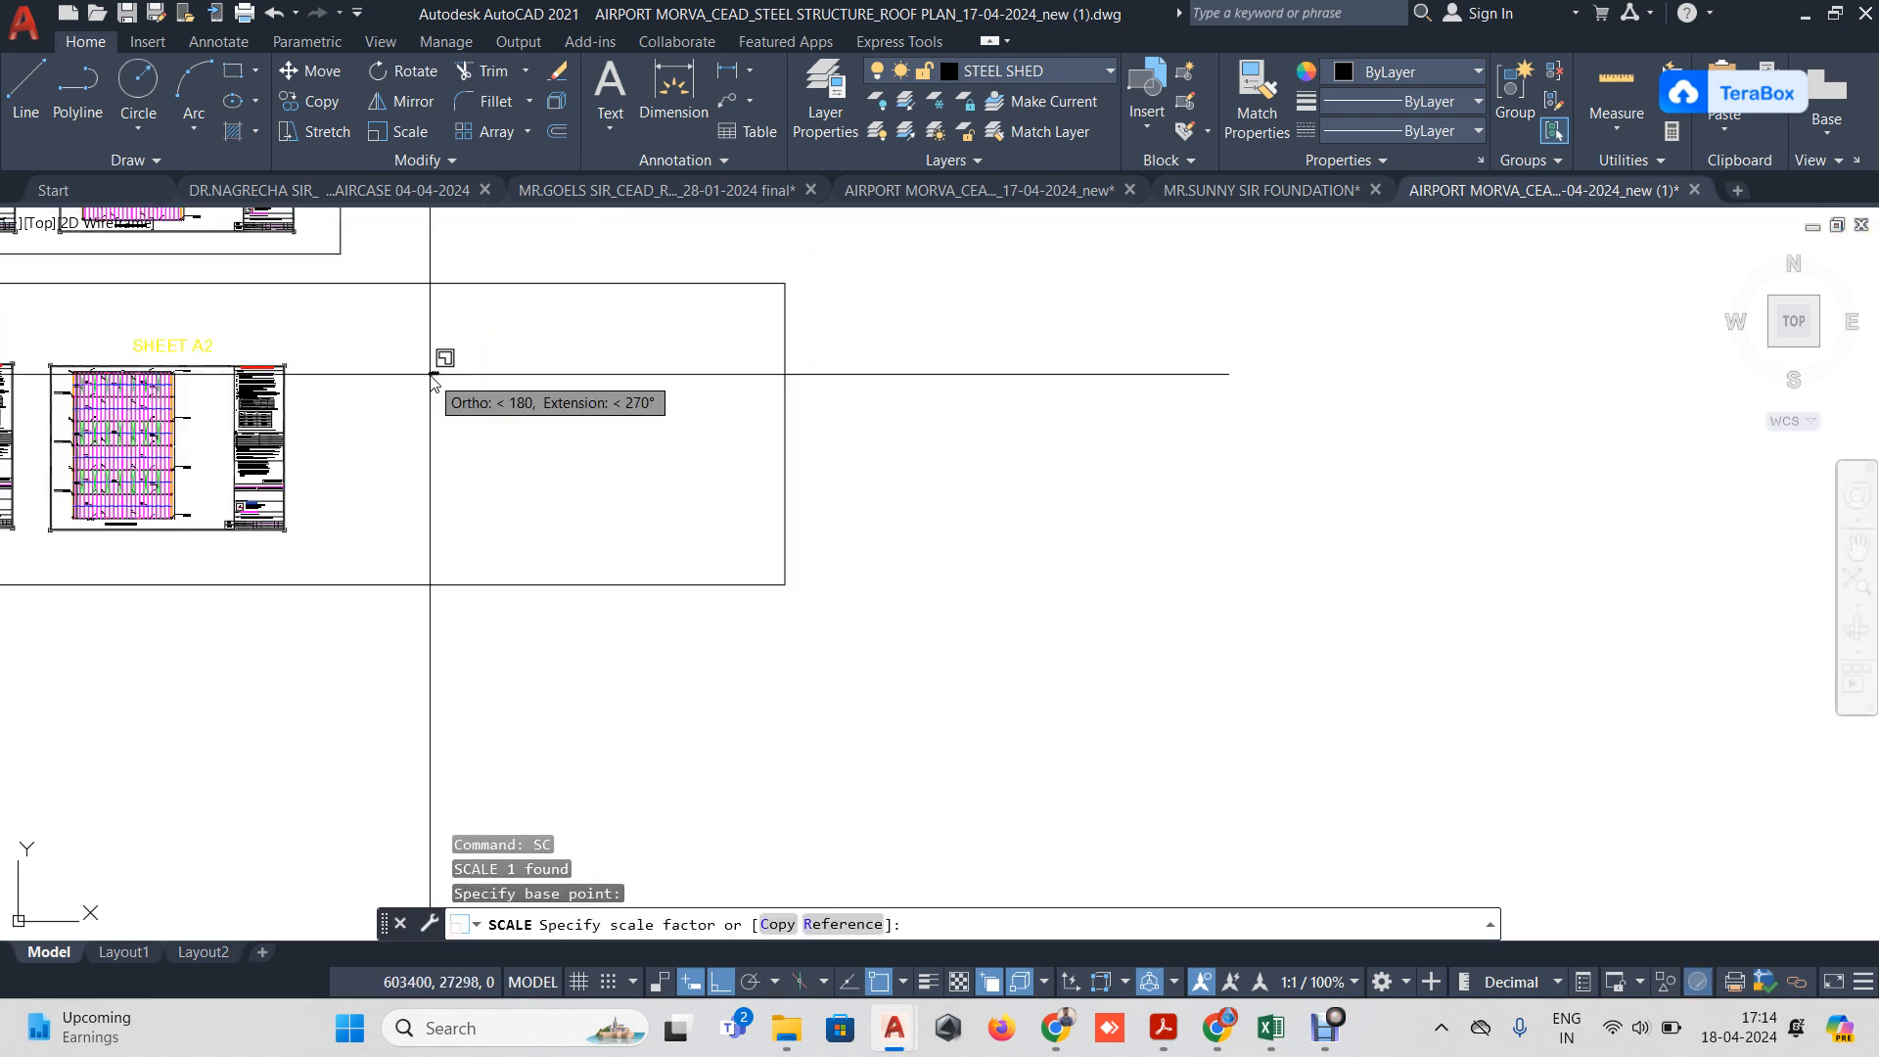
pyautogui.click(452, 401)
pyautogui.scroll(3, 463, 395)
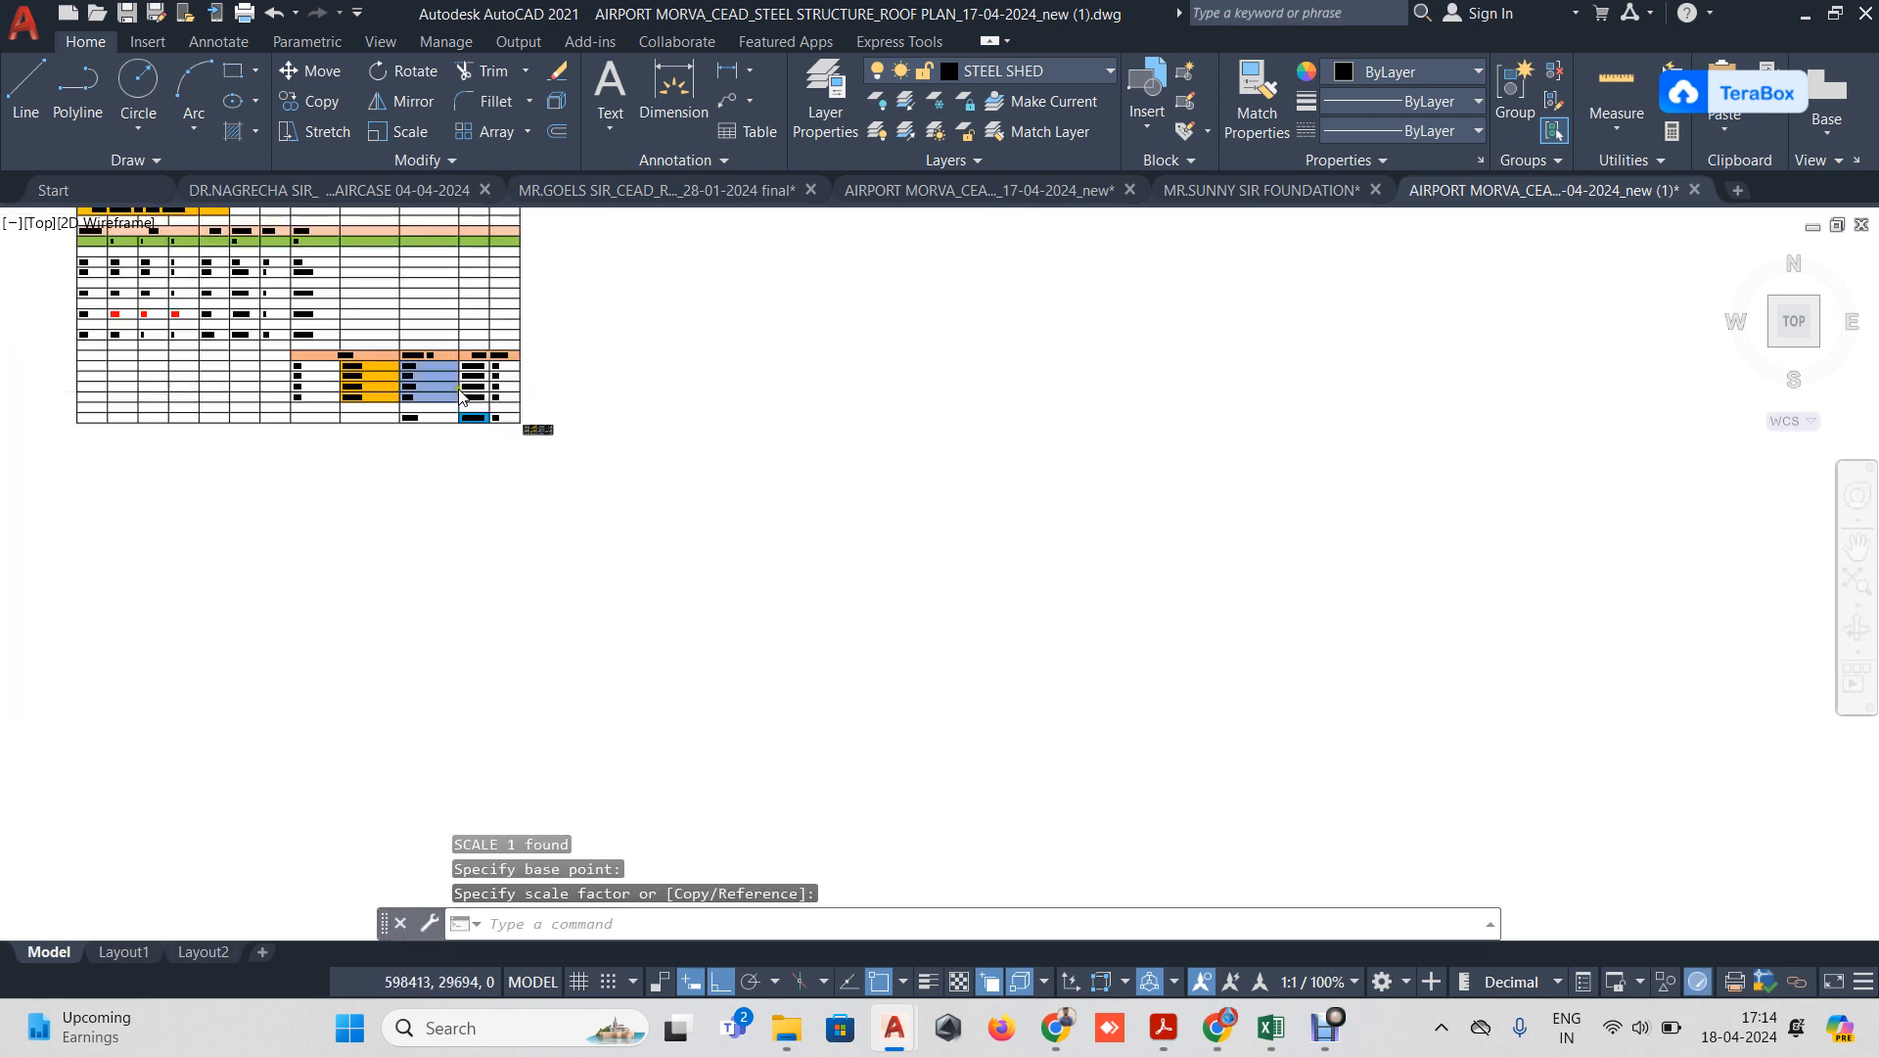
pyautogui.scroll(5, 495, 421)
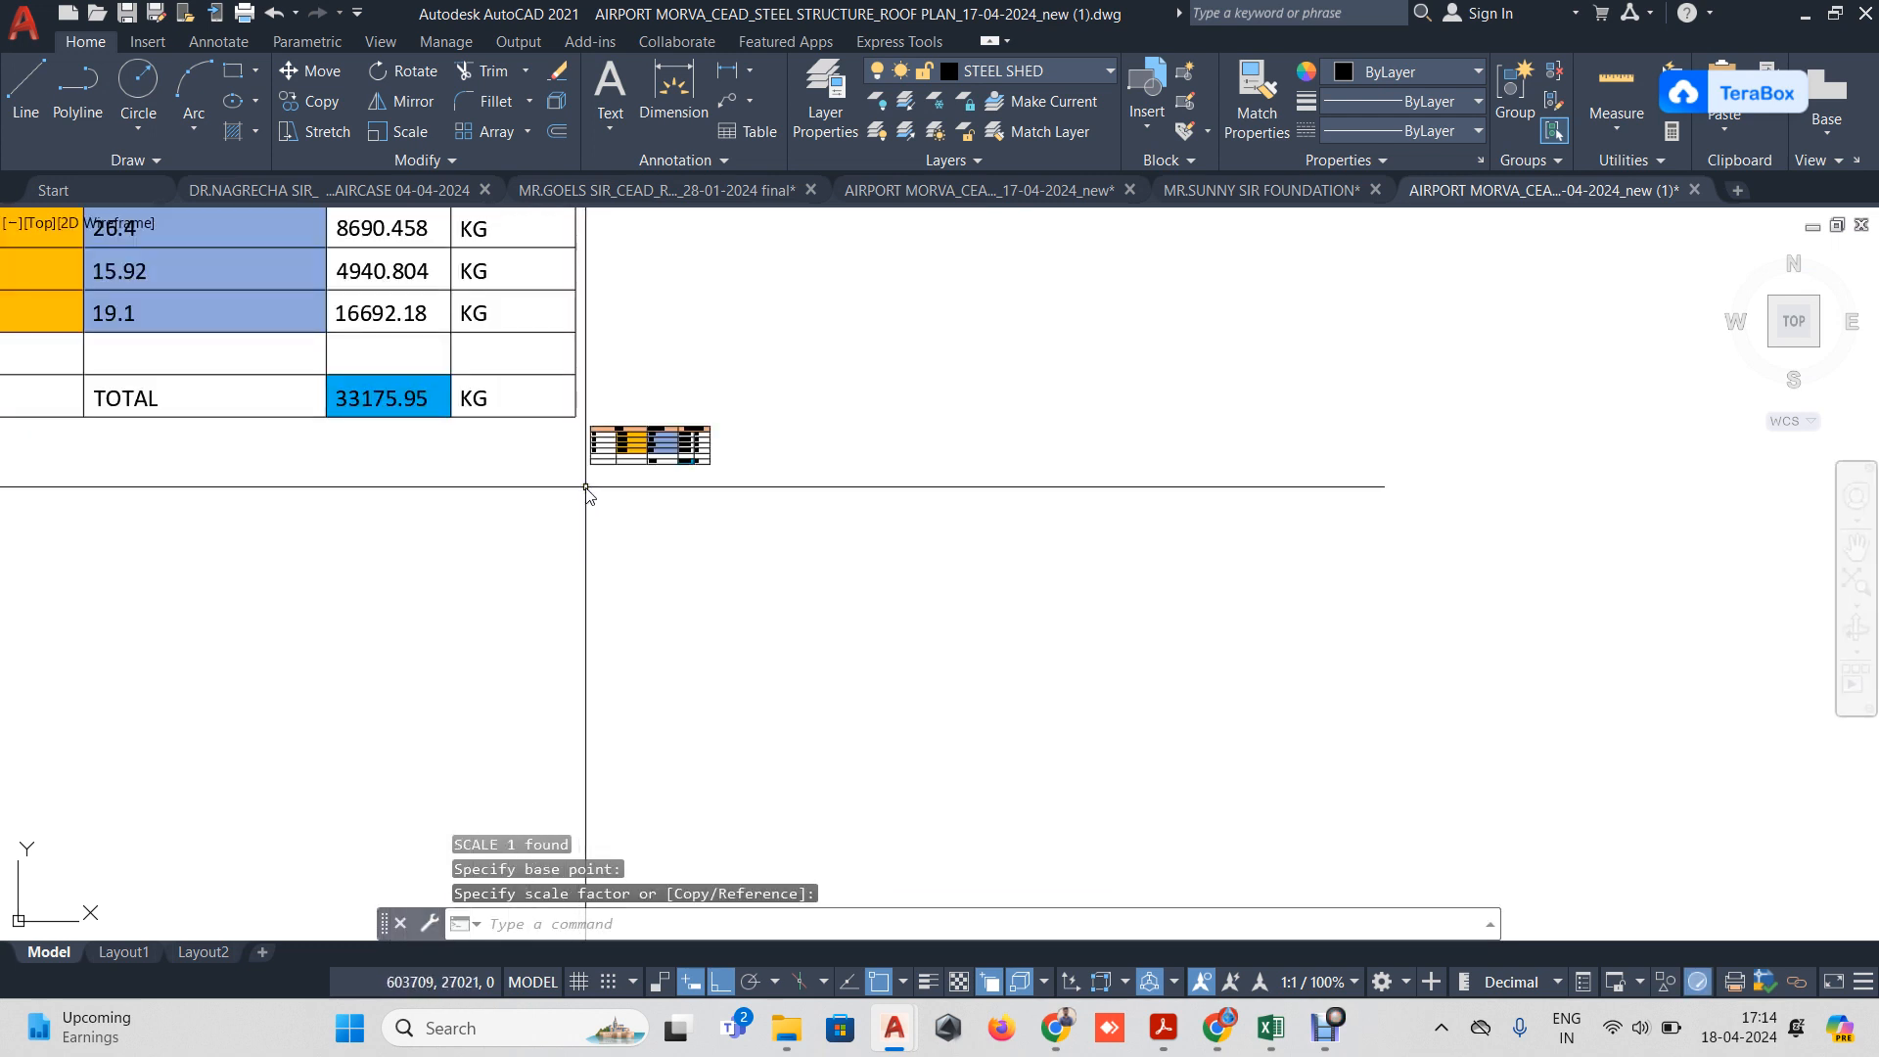